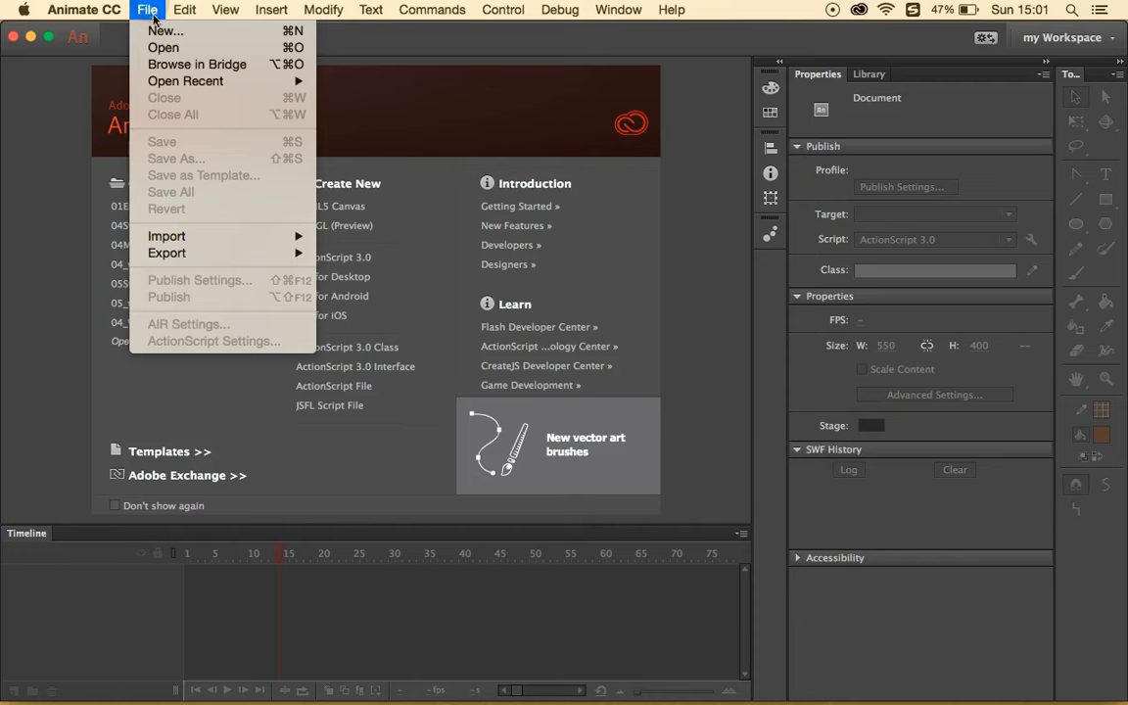
# - Open 04Start.fla from IT740Flashlessons > Lesson04 > 04Start
pyautogui.click(167, 51)
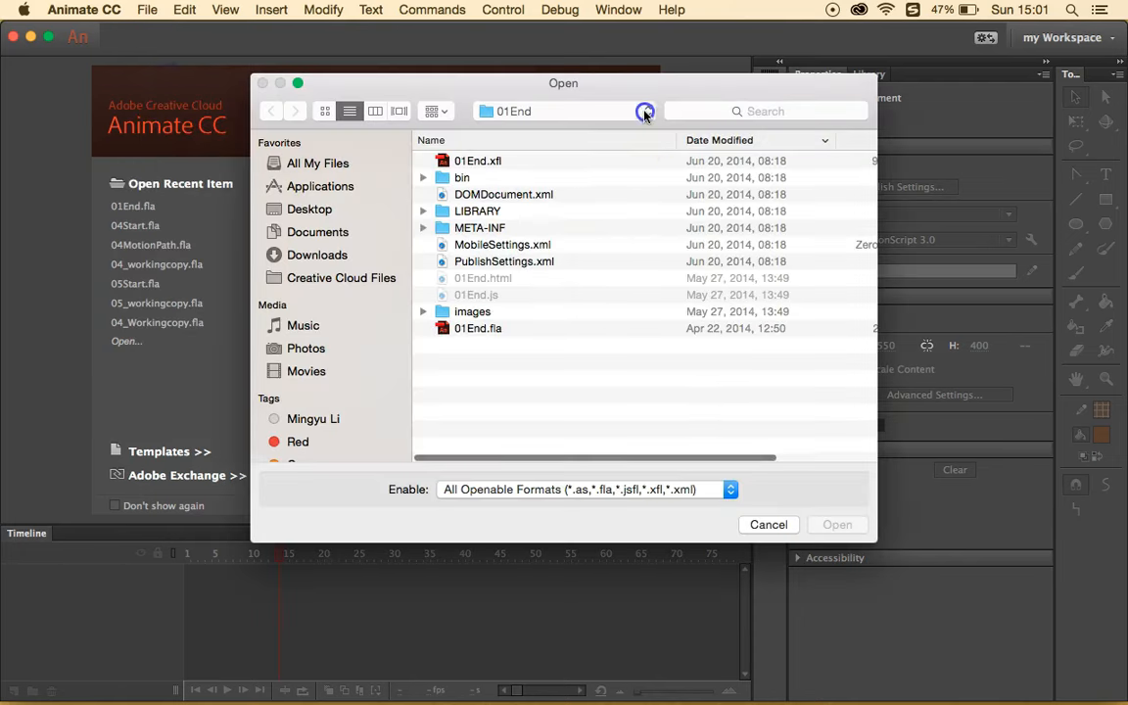
pyautogui.click(642, 111)
pyautogui.click(618, 148)
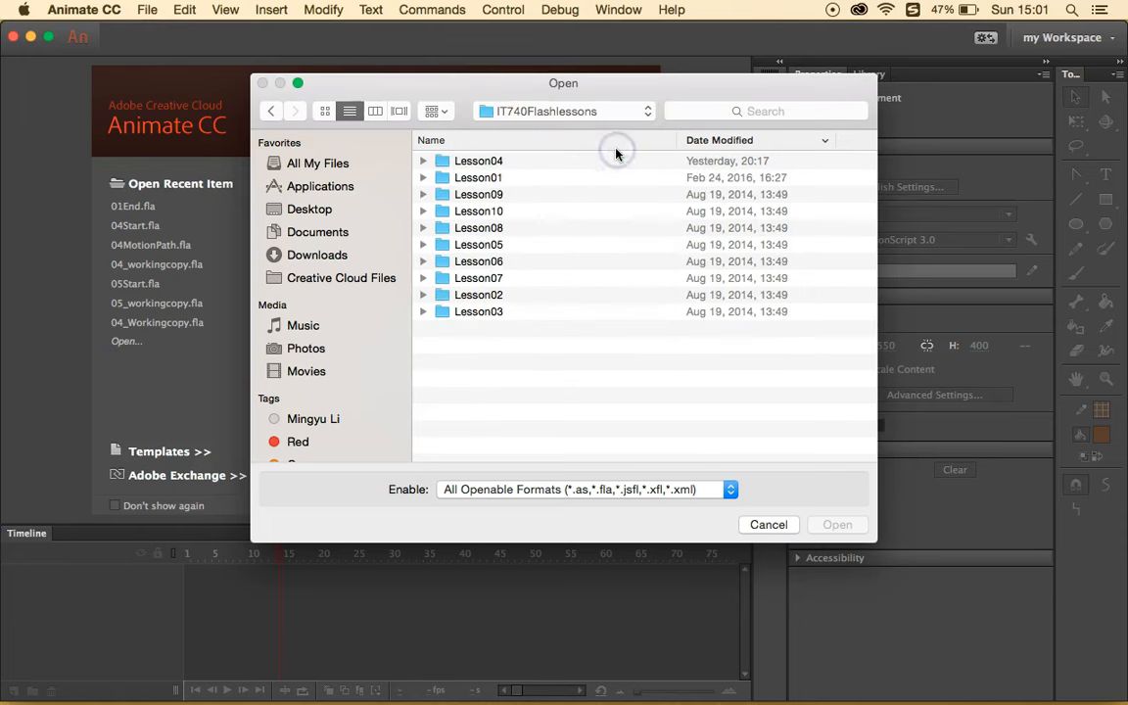
pyautogui.doubleClick(516, 166)
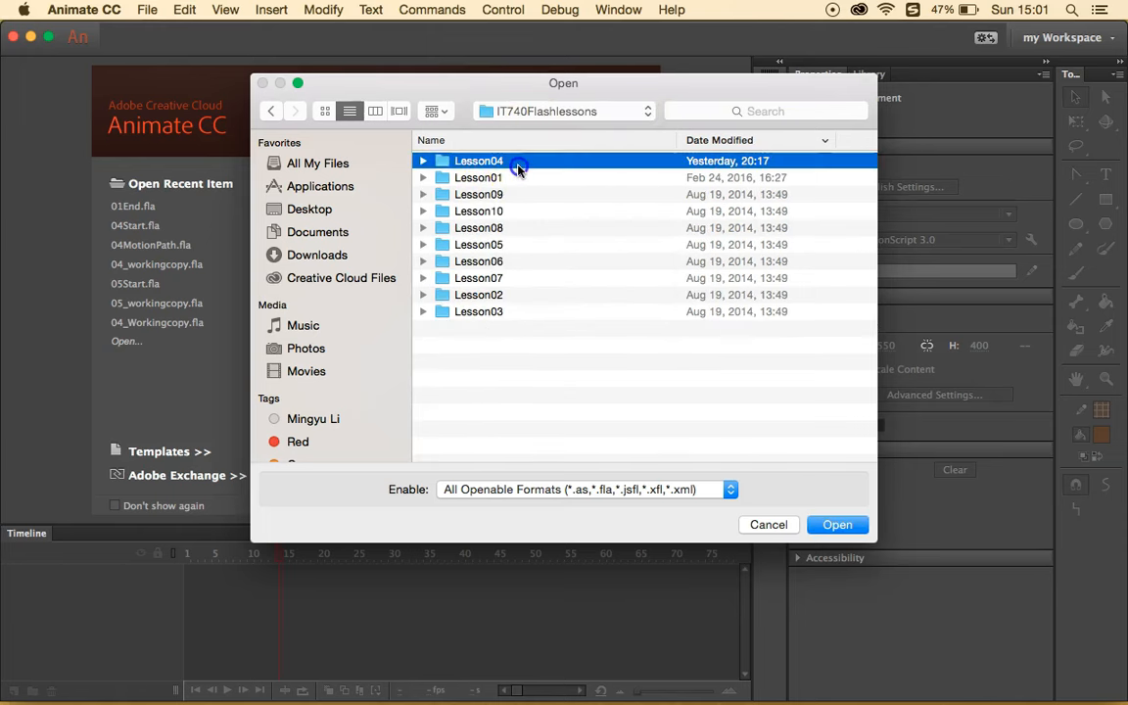
pyautogui.doubleClick(504, 162)
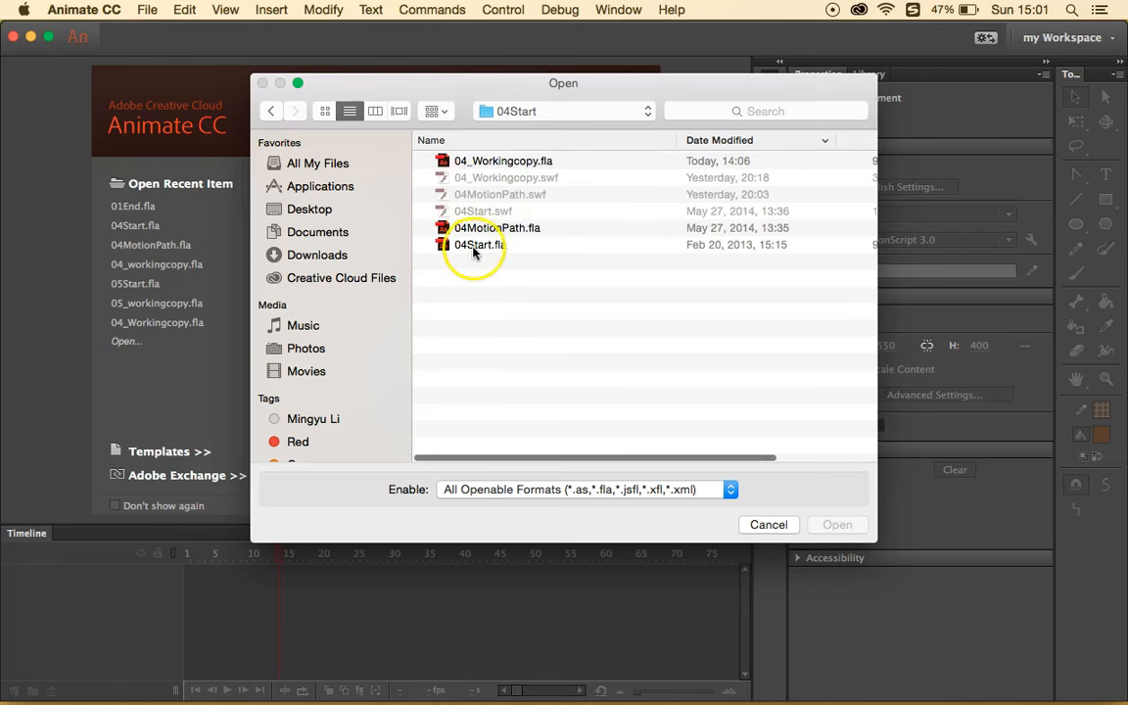
pyautogui.click(473, 244)
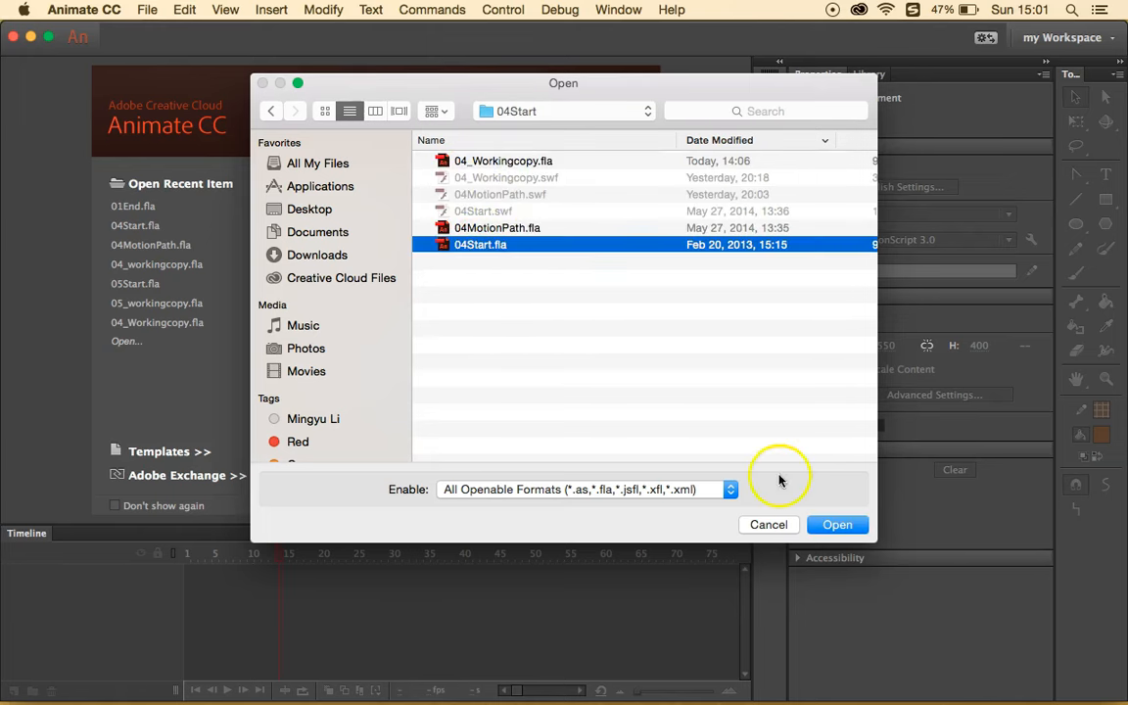
pyautogui.click(835, 526)
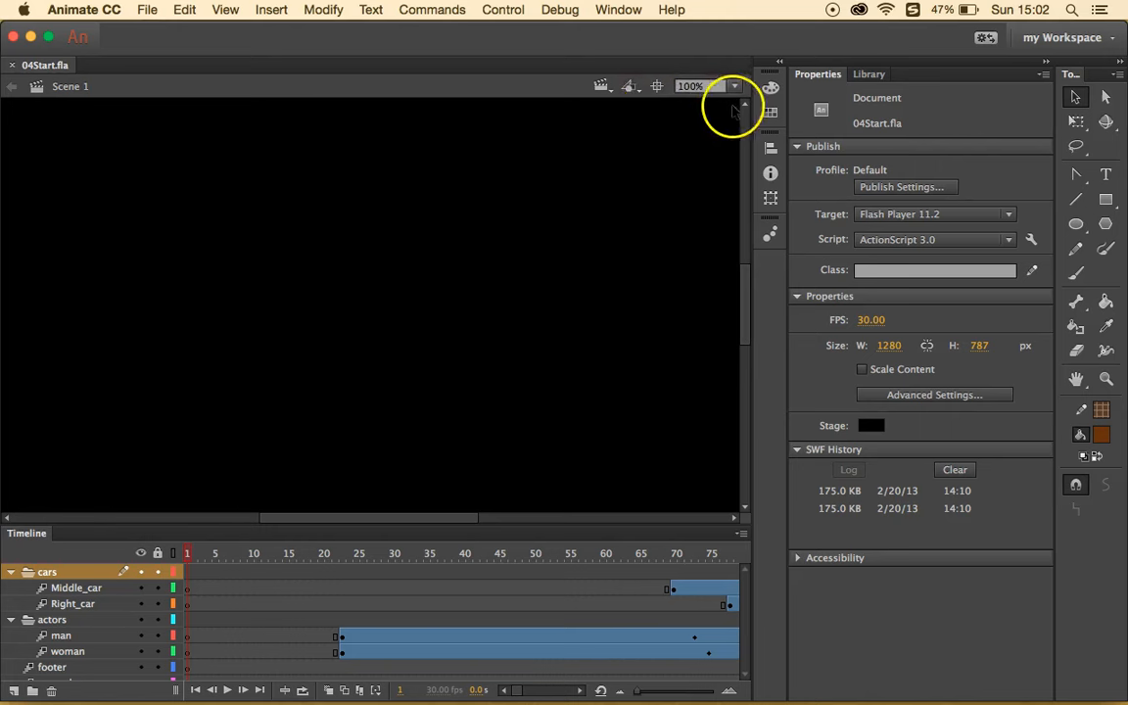
# - Set the stage zoom to 50% and save the file as 04_workingcopy, replacing the existing file
pyautogui.click(734, 86)
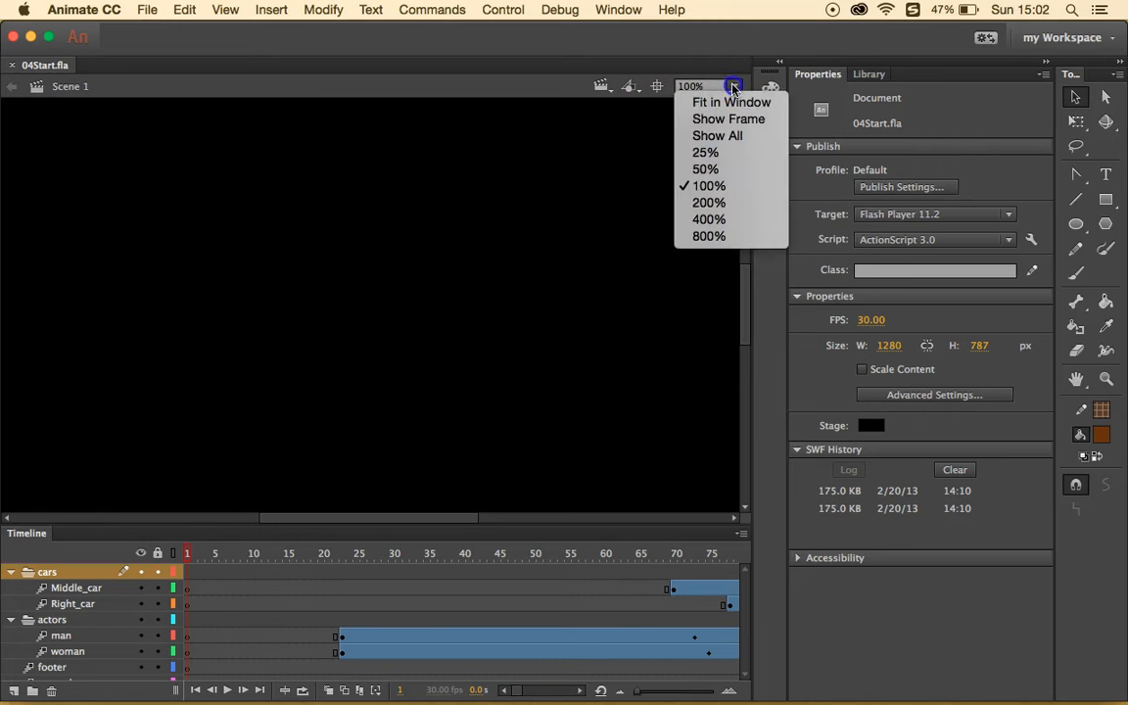
pyautogui.click(715, 176)
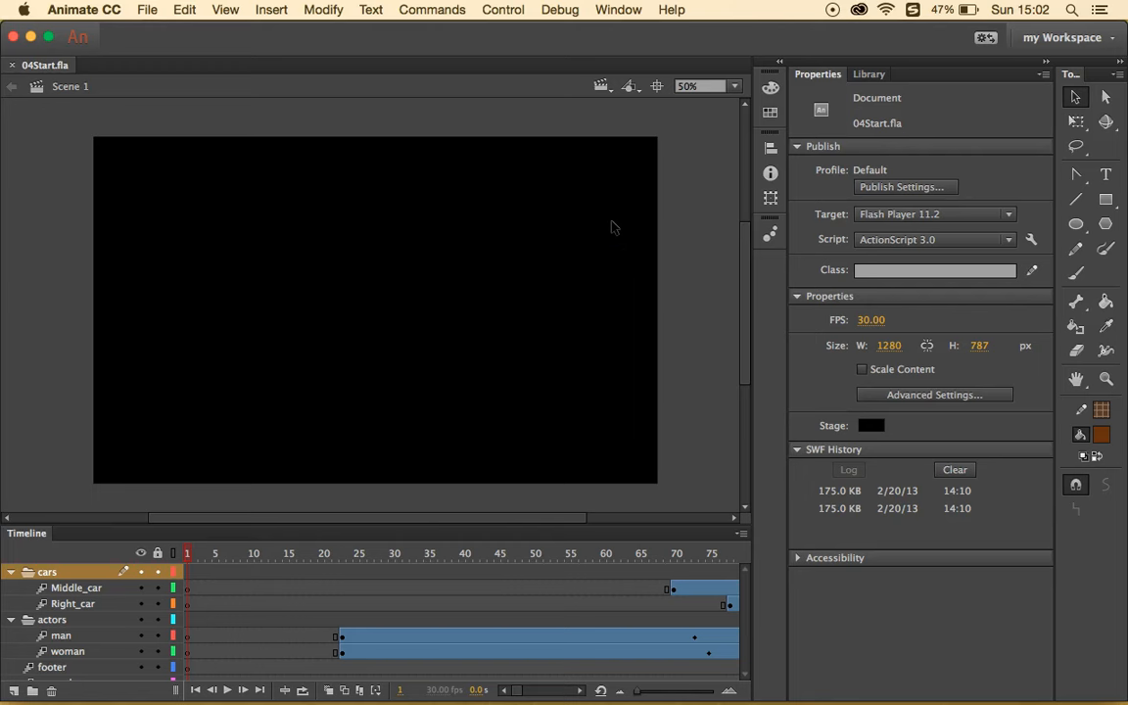
pyautogui.click(145, 10)
pyautogui.click(207, 158)
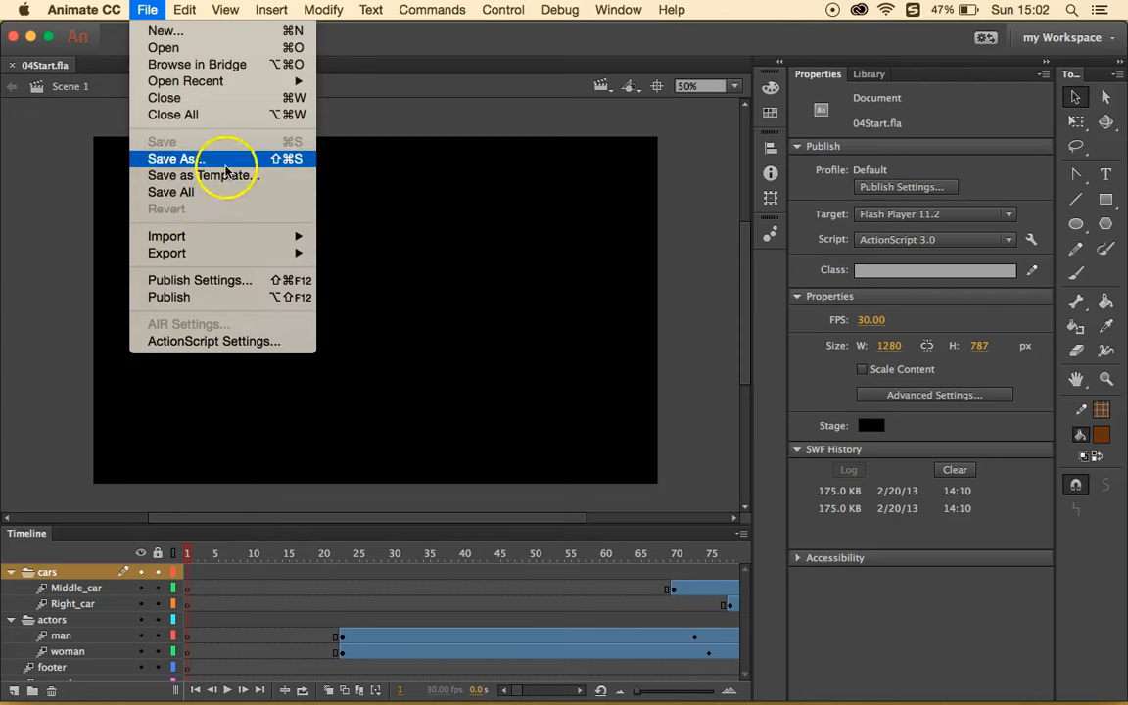
pyautogui.click(534, 193)
pyautogui.press('BackSpace')
pyautogui.press('BackSpace')
pyautogui.press('BackSpace')
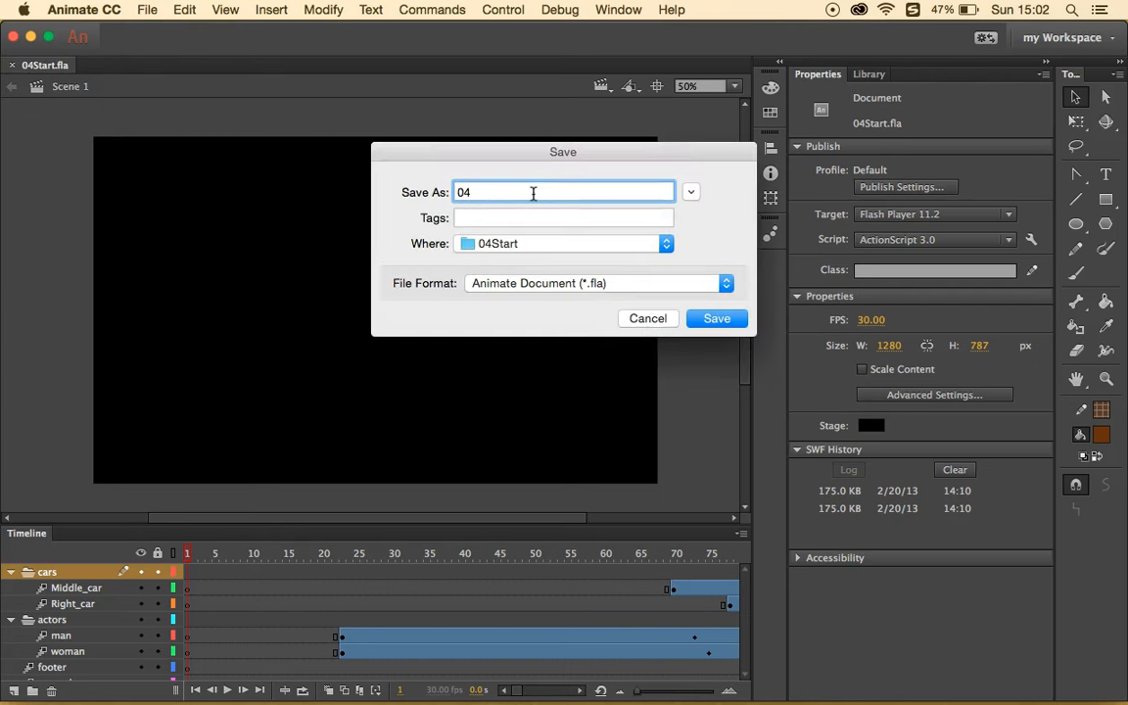
pyautogui.write('_workingcopy')
pyautogui.click(704, 319)
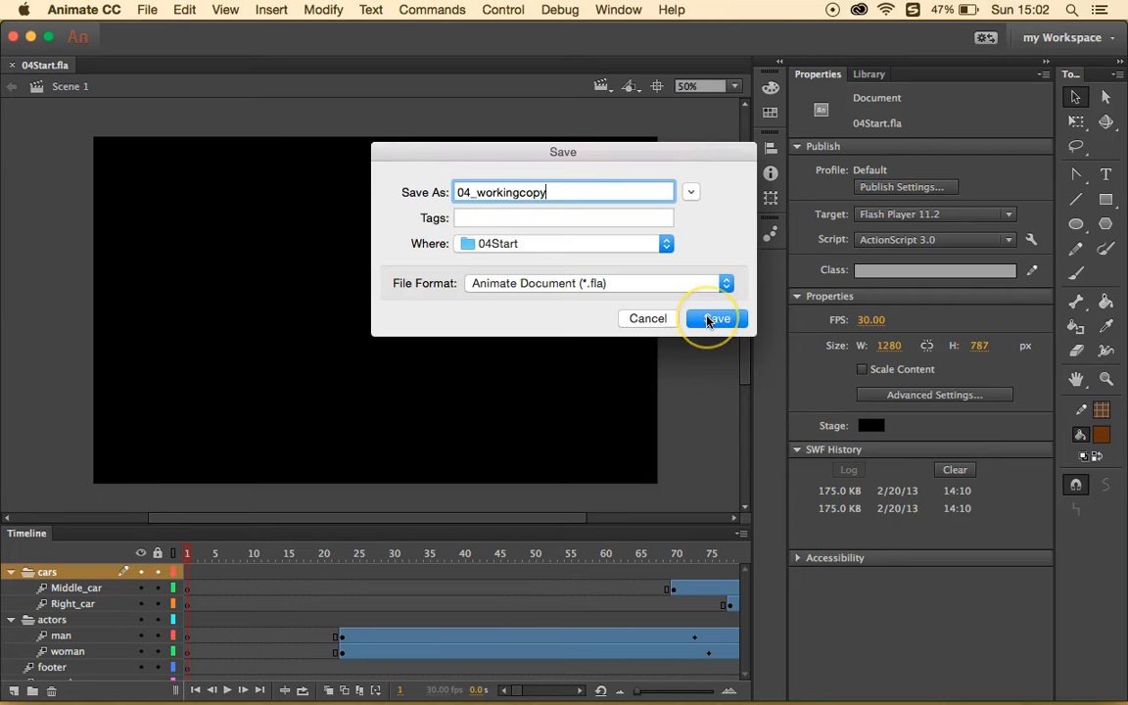
pyautogui.click(708, 320)
pyautogui.click(706, 275)
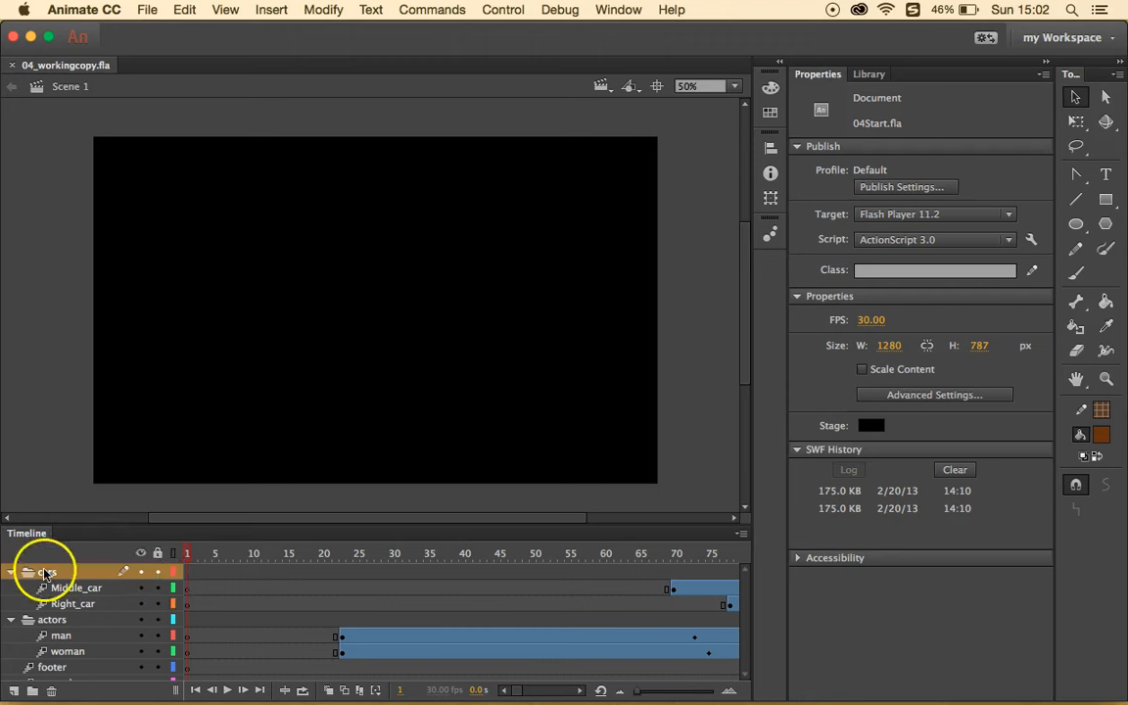
# - Lock the cars folder, actors folder and footer layer
pyautogui.click(158, 572)
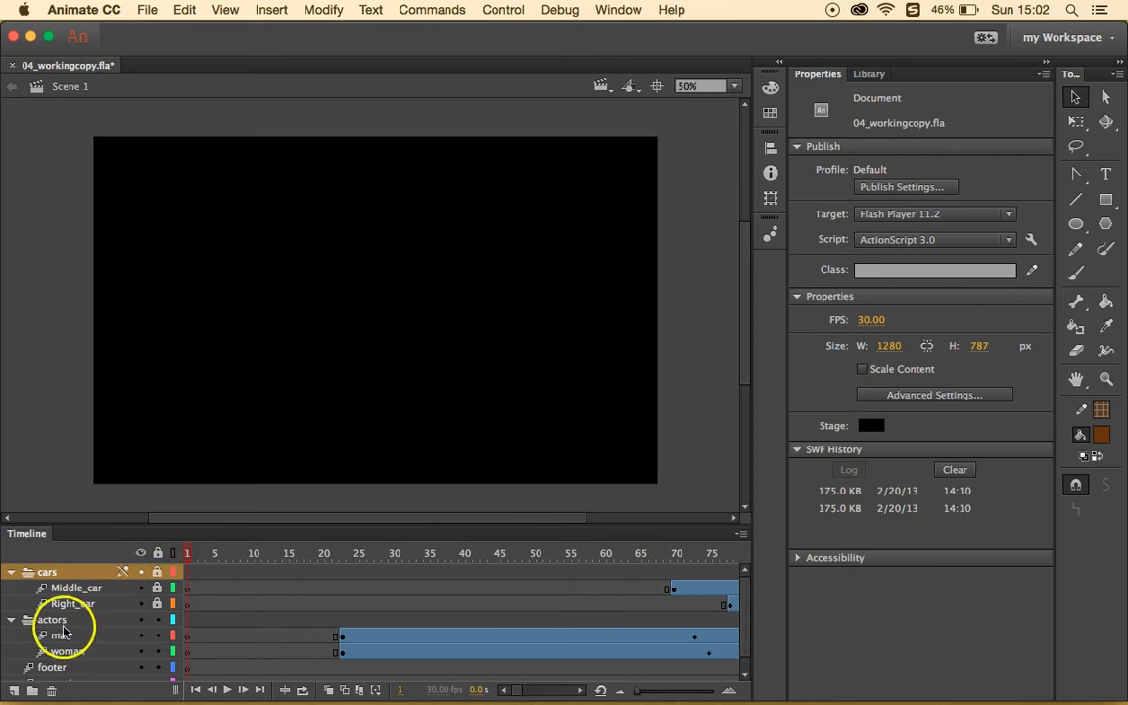
pyautogui.click(158, 619)
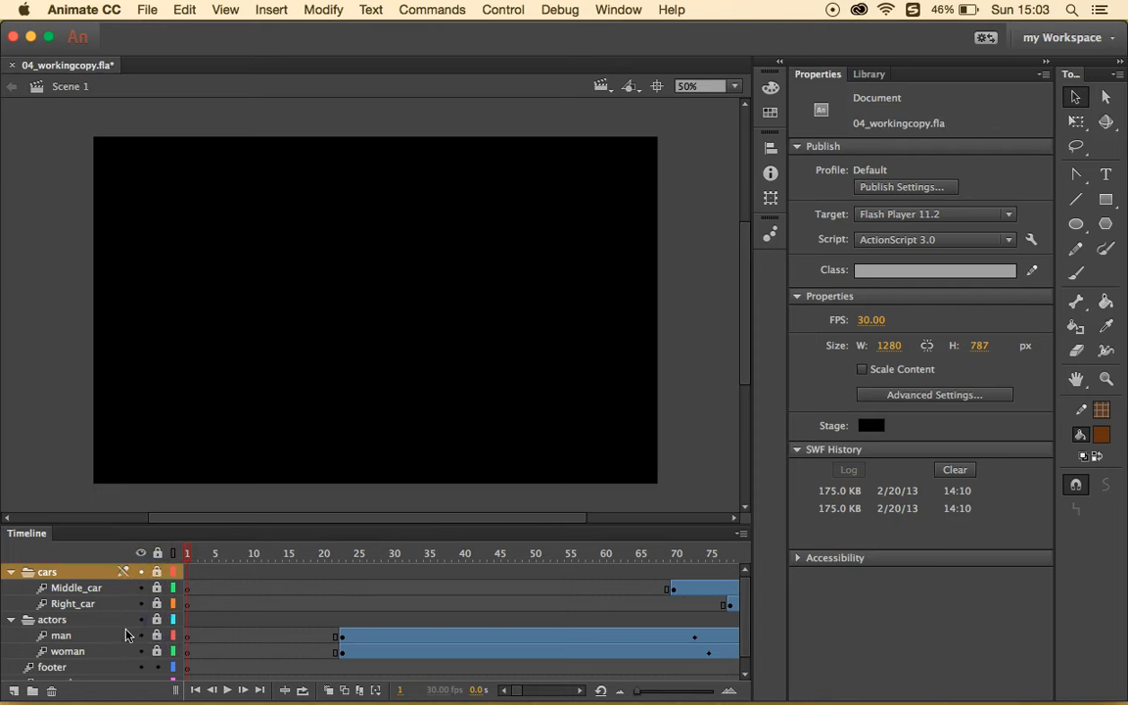
pyautogui.scroll(-1, 125, 635)
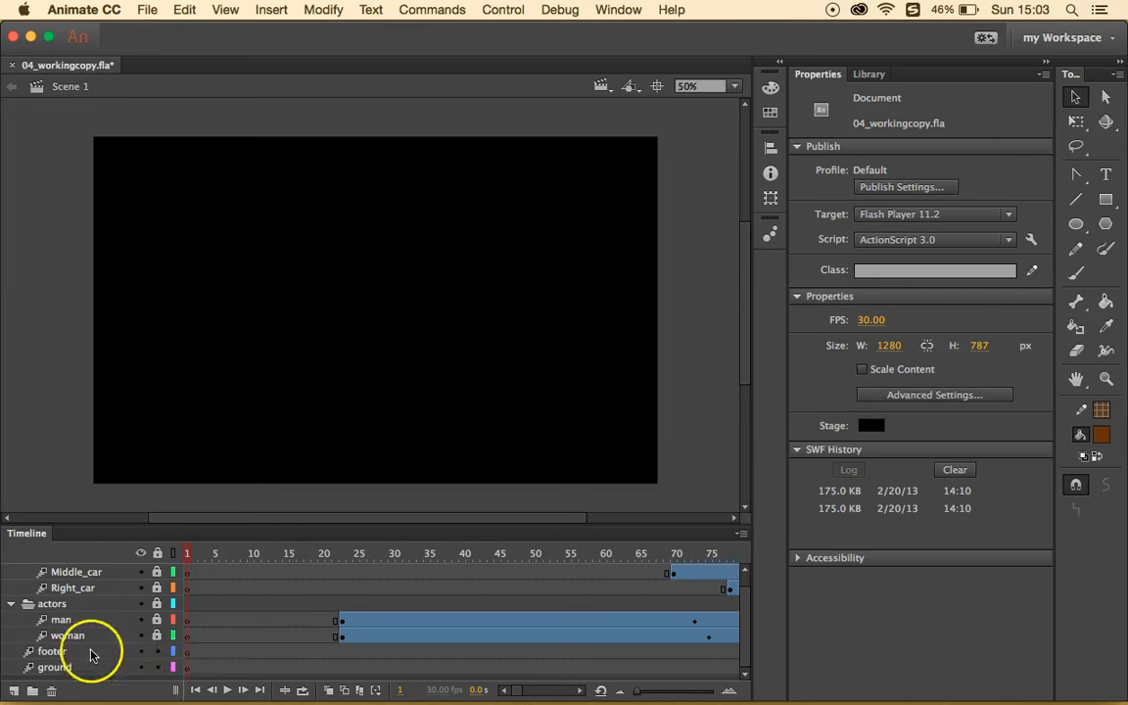
pyautogui.click(158, 651)
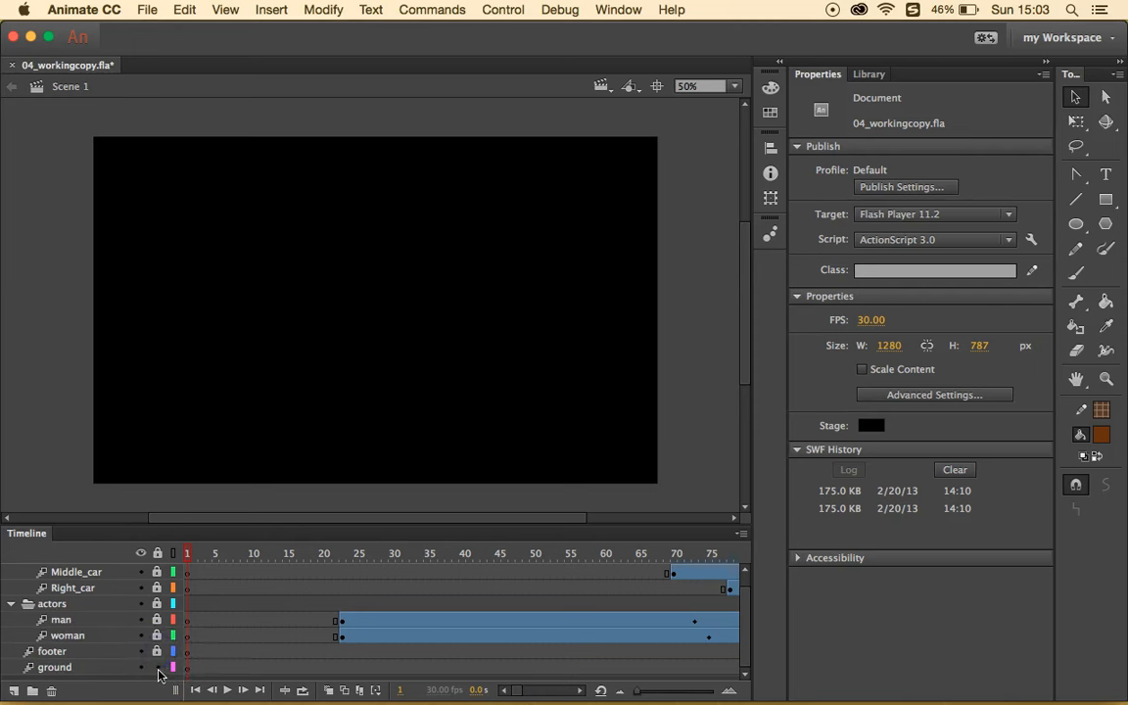
# - Add a new layer above footer and name it city
pyautogui.click(78, 653)
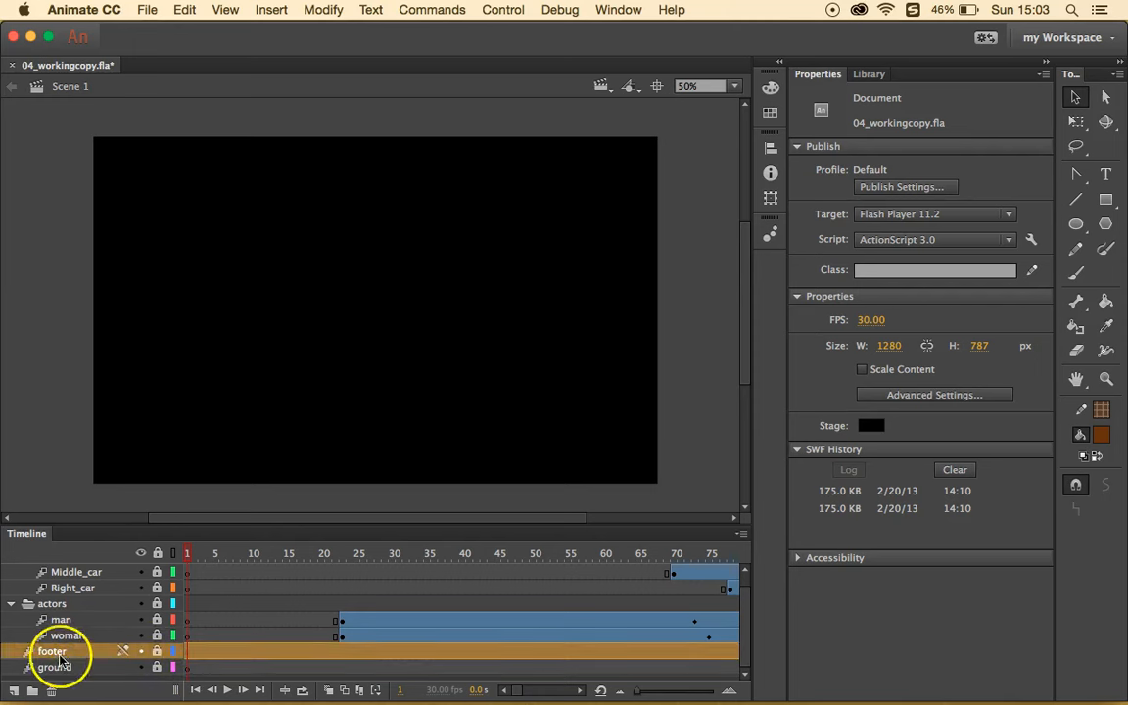
pyautogui.click(14, 691)
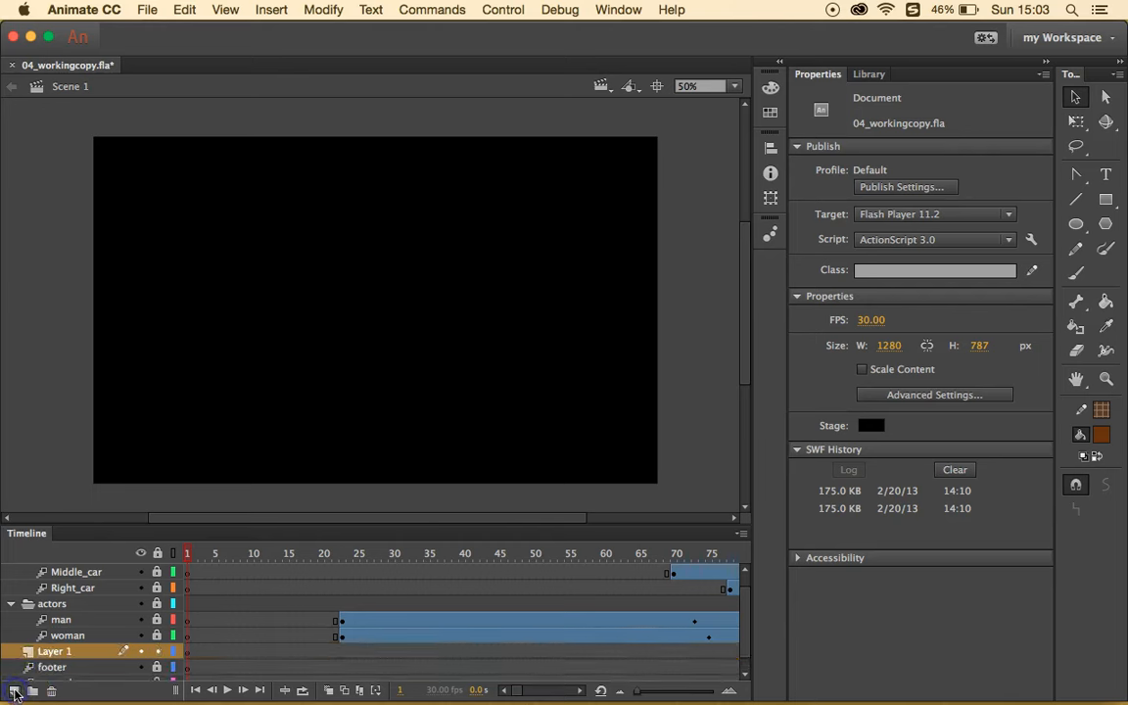
pyautogui.doubleClick(61, 653)
pyautogui.write('c')
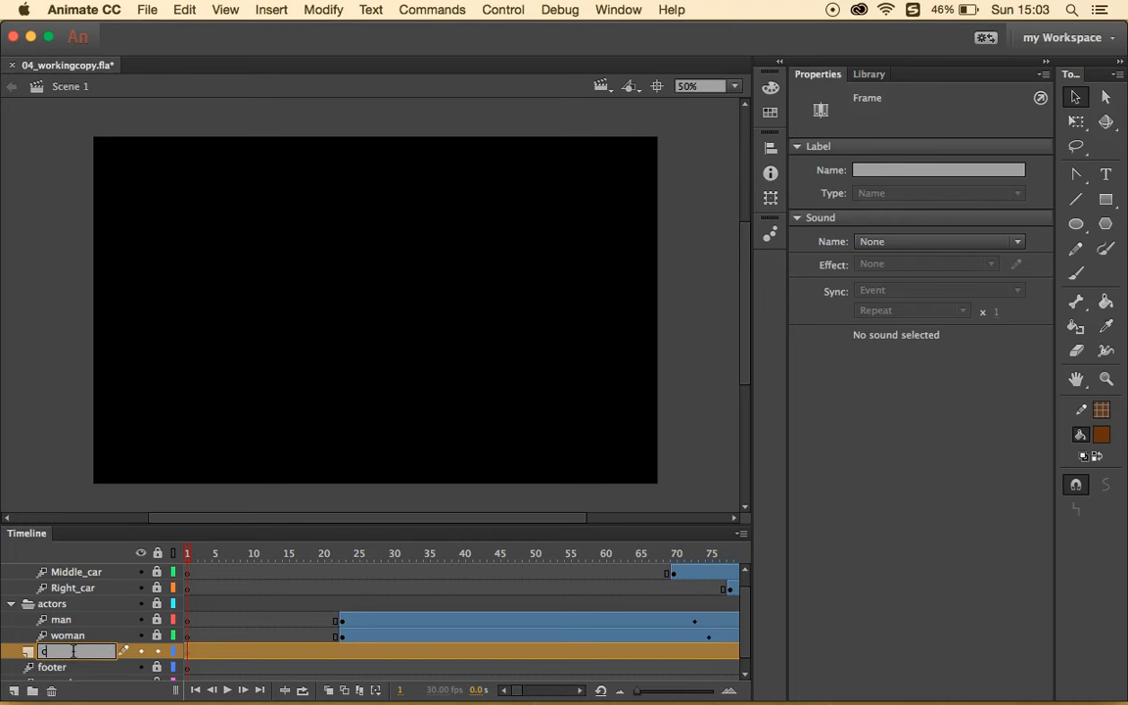
pyautogui.write('ity')
pyautogui.press('Return')
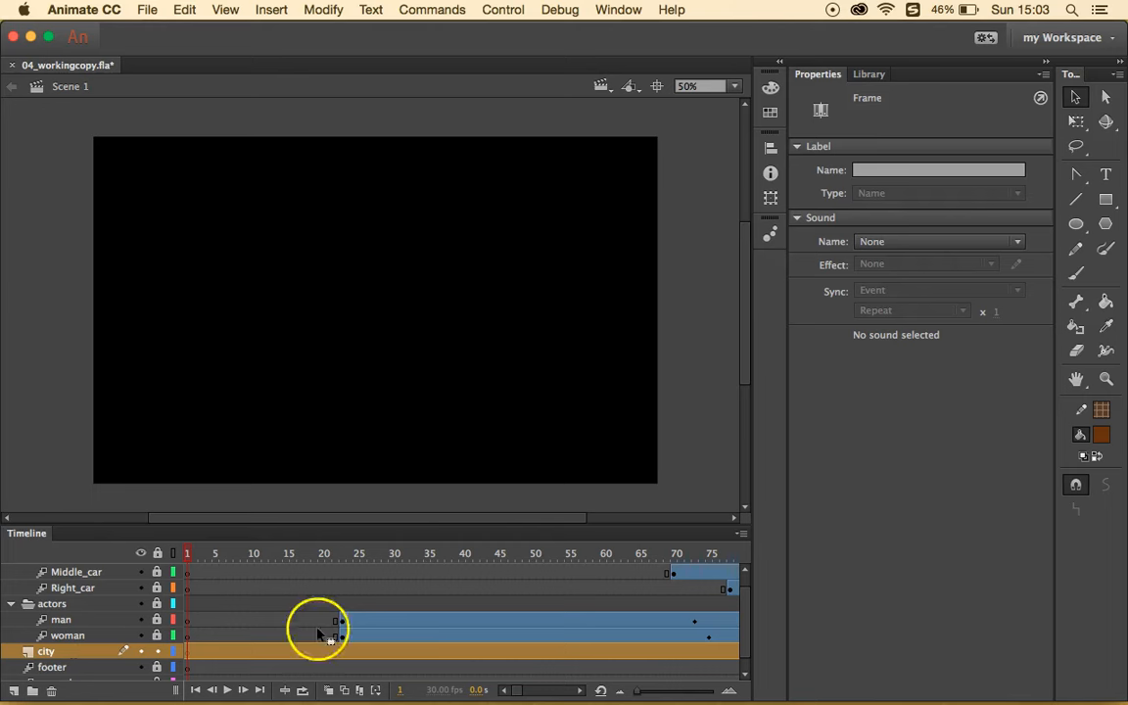
# - Drag cityBG.jpg from the Library onto the stage against its left edge
pyautogui.click(870, 76)
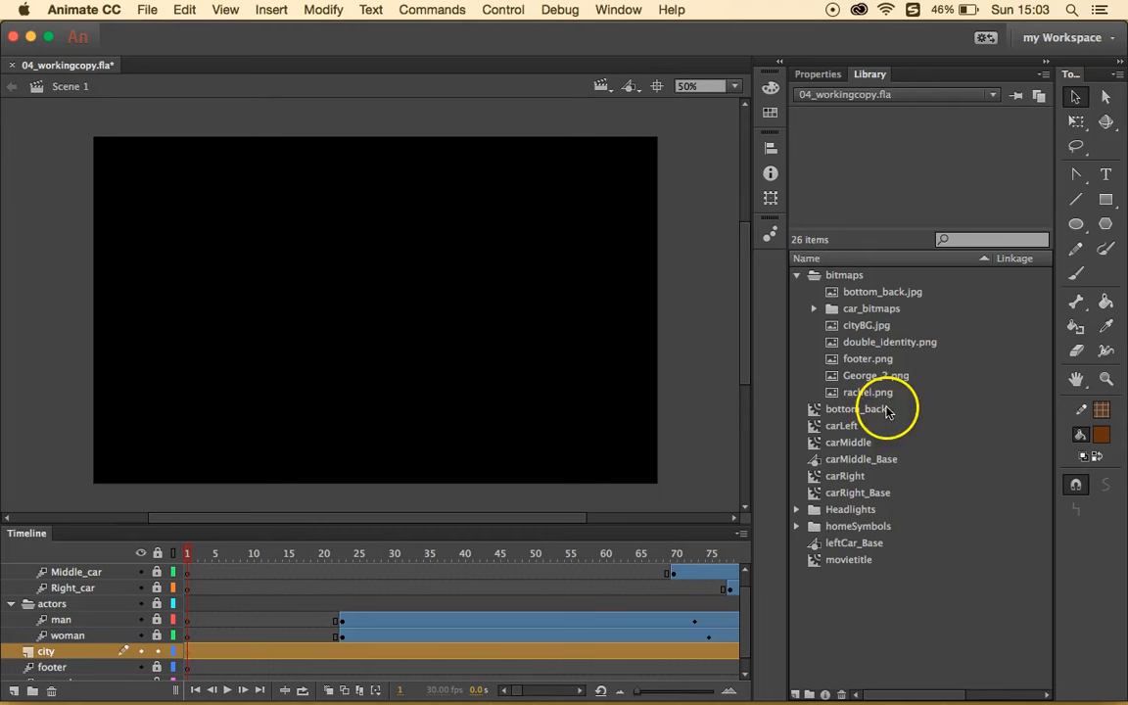
pyautogui.click(885, 327)
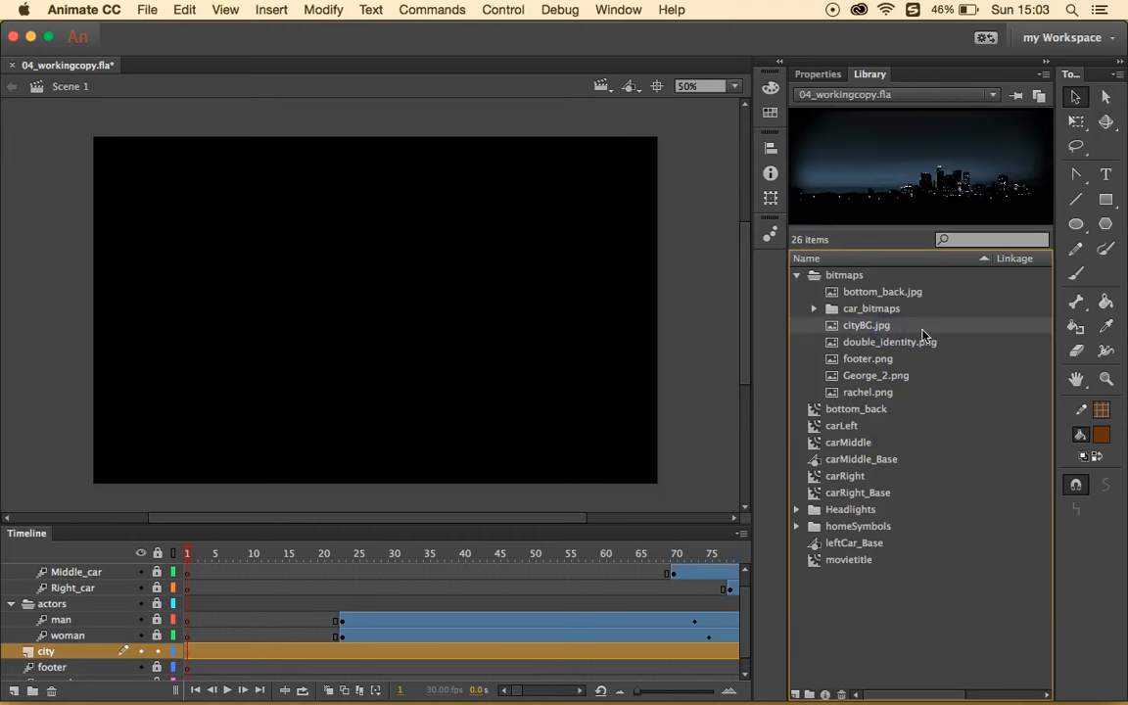
pyautogui.moveTo(806, 354); pyautogui.dragTo(485, 336)
pyautogui.moveTo(579, 334); pyautogui.dragTo(473, 338)
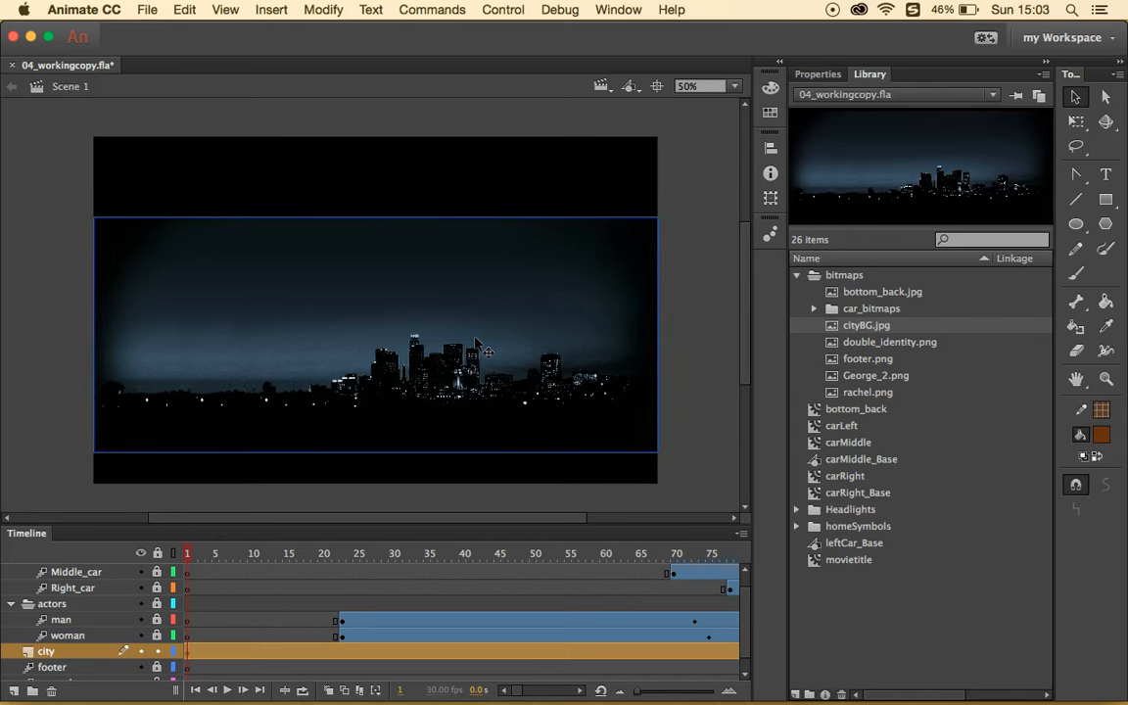
# - Set the skyline bitmap's Y position to 90 in Properties
pyautogui.click(831, 76)
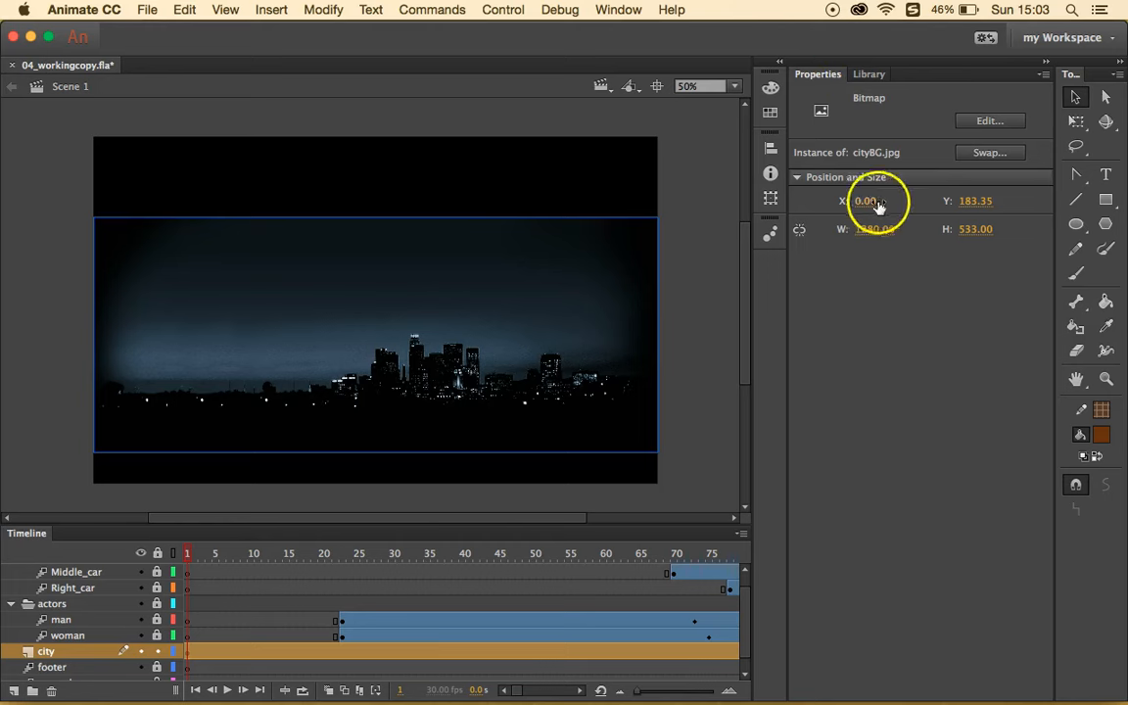
pyautogui.click(980, 200)
pyautogui.write('90')
pyautogui.press('Return')
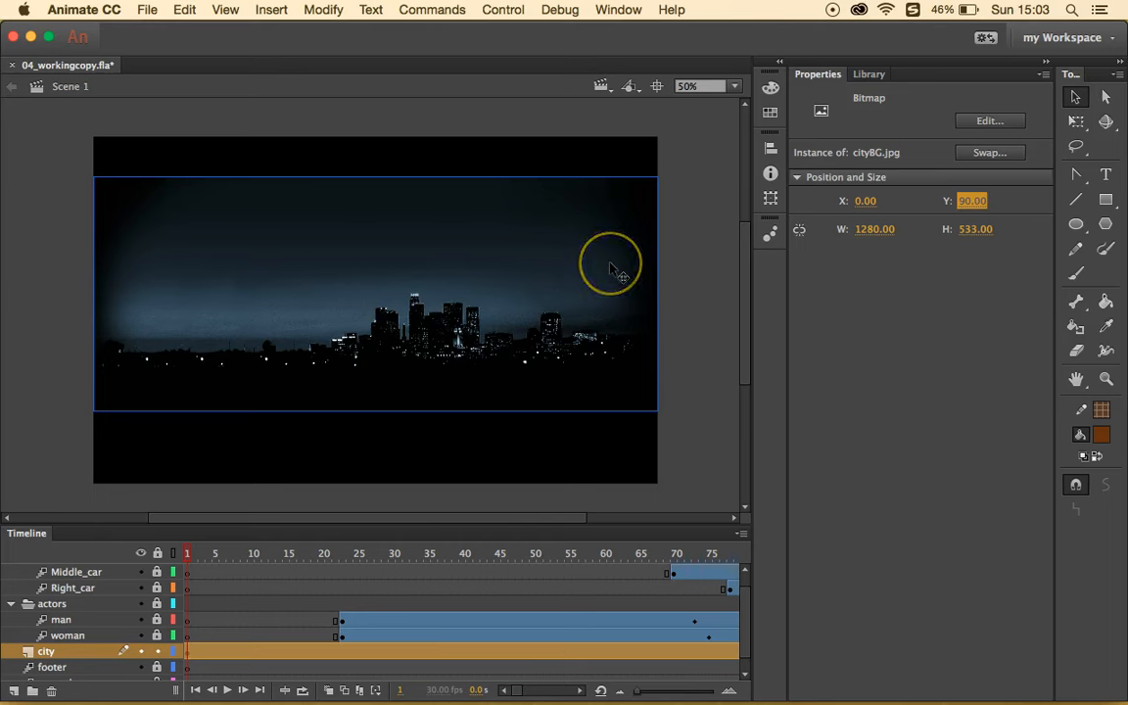
# - Add a motion tween to the cityBG skyline, accepting its conversion to a movie clip symbol
pyautogui.rightClick(479, 260)
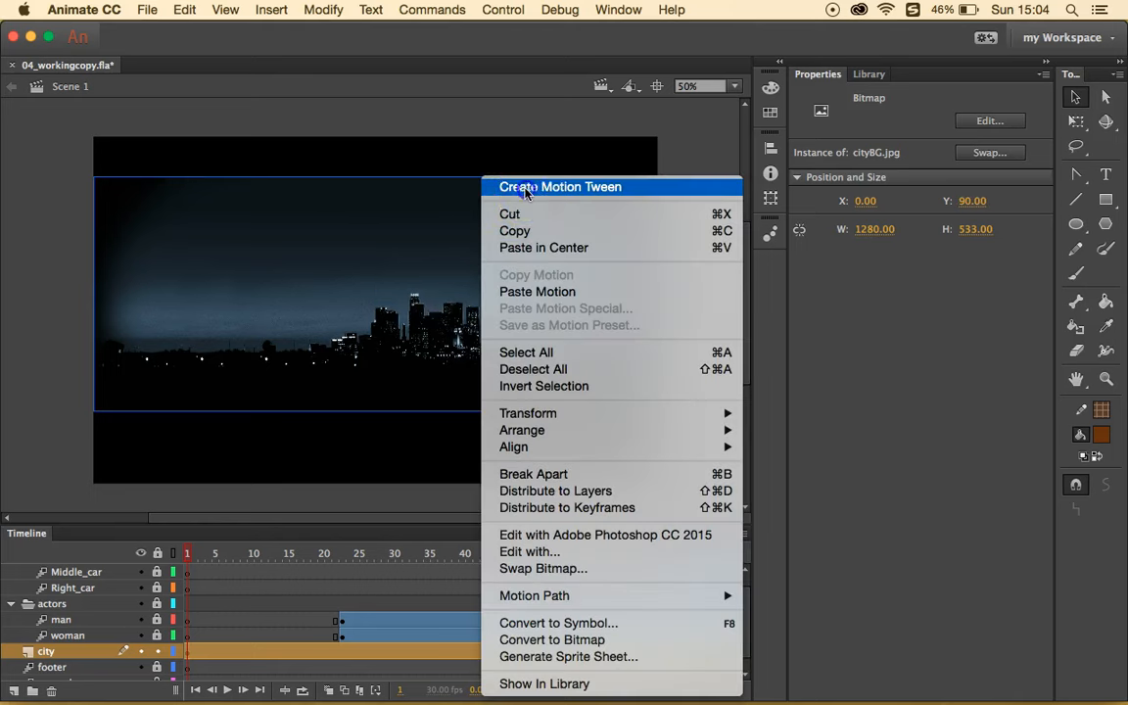
pyautogui.click(520, 187)
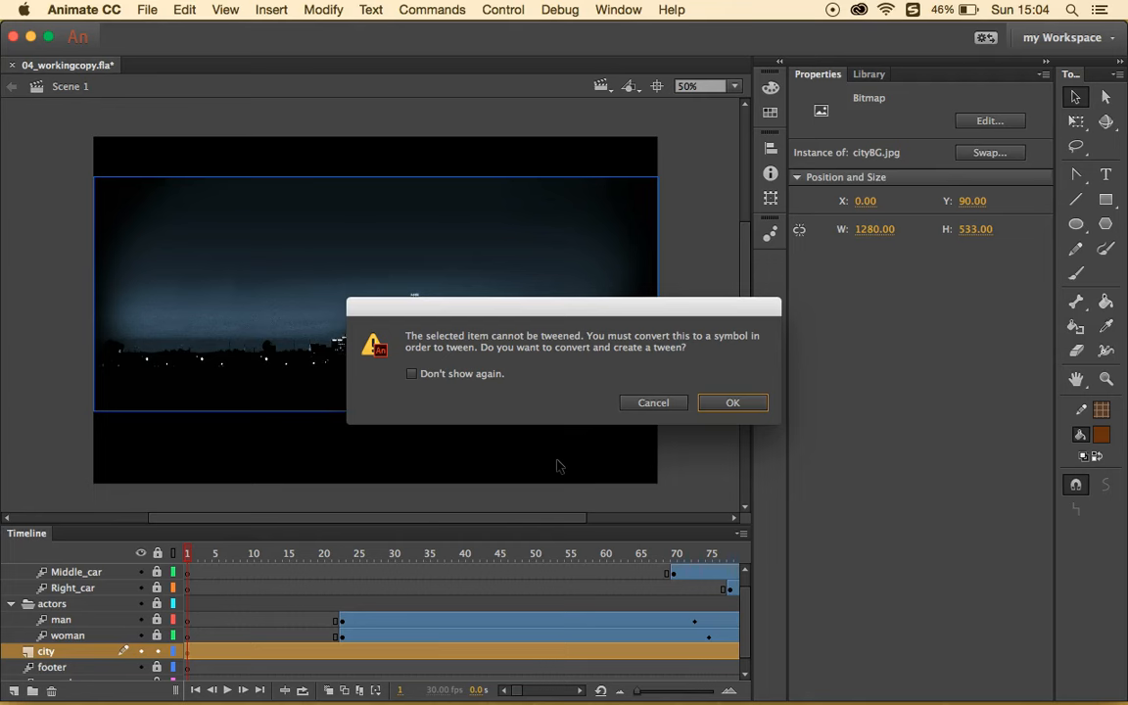
pyautogui.click(732, 402)
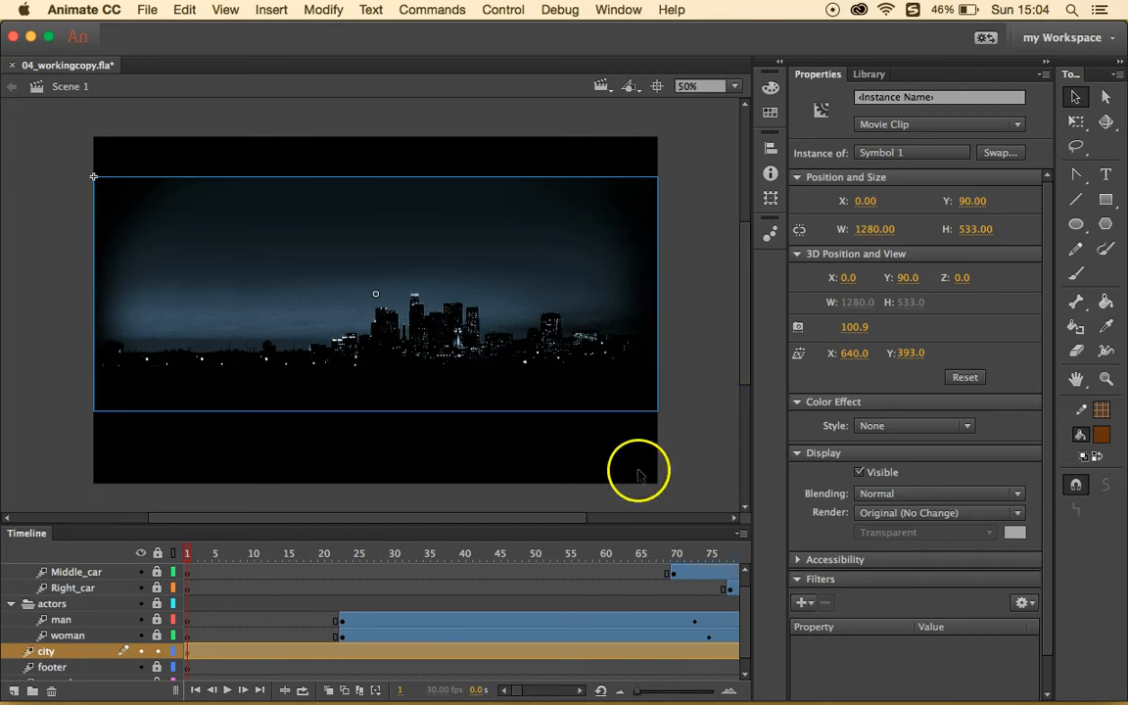
# - At frame 190, move the city clip upward to Y 0
pyautogui.hscroll(10, 631, 593)
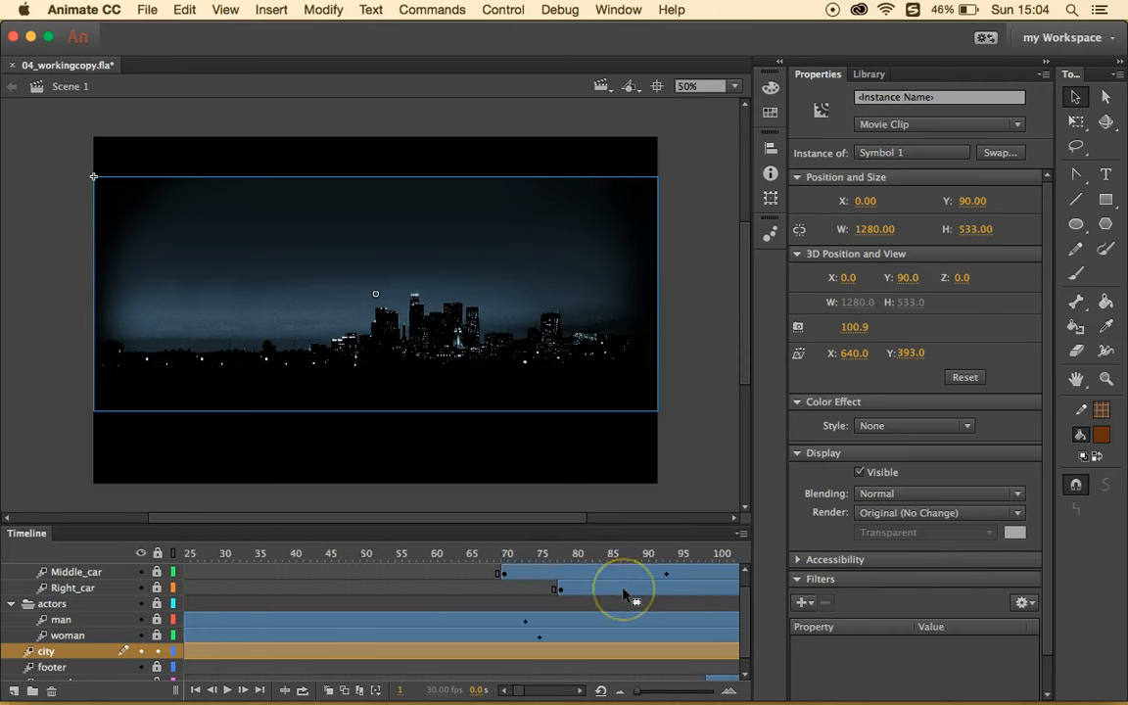
pyautogui.click(679, 551)
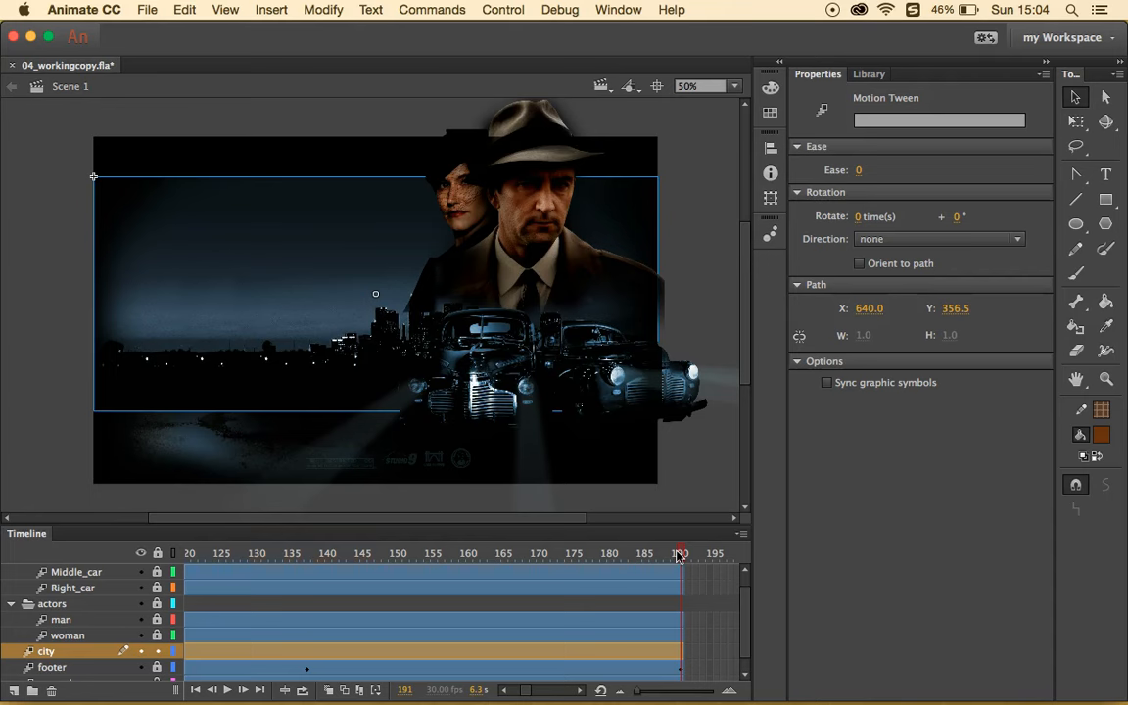
pyautogui.click(674, 554)
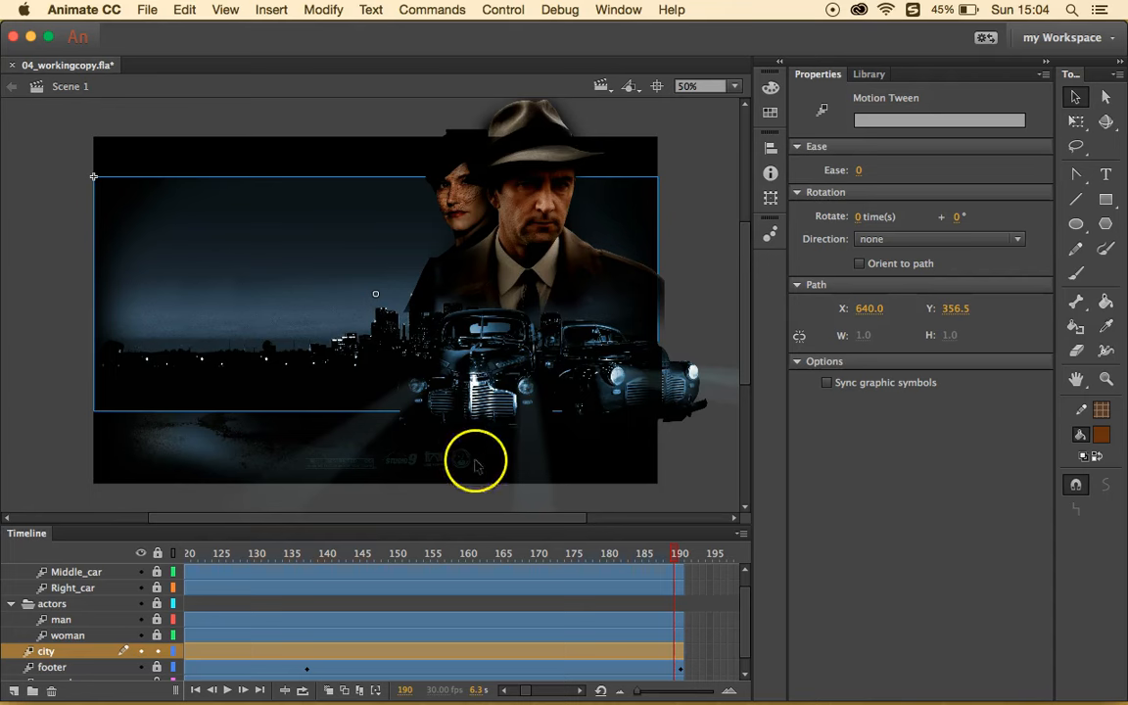
pyautogui.click(237, 260)
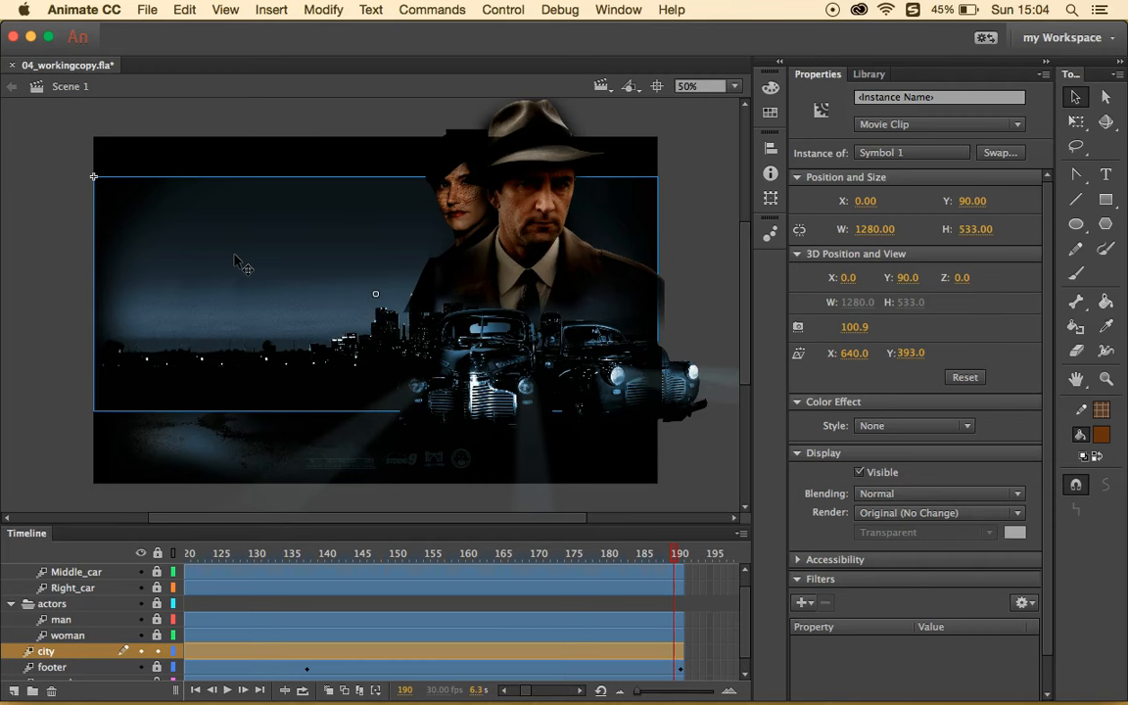
pyautogui.hotkey('shift', 'Up')
pyautogui.hotkey('shift', 'Up')
pyautogui.hotkey('shift', 'Up')
pyautogui.hotkey('shift', 'Up')
pyautogui.hotkey('shift', 'Up')
pyautogui.hotkey('shift', 'Up')
pyautogui.hotkey('shift', 'Up')
pyautogui.hotkey('shift', 'Up')
pyautogui.hotkey('shift', 'Up')
pyautogui.hotkey('shift', 'Up')
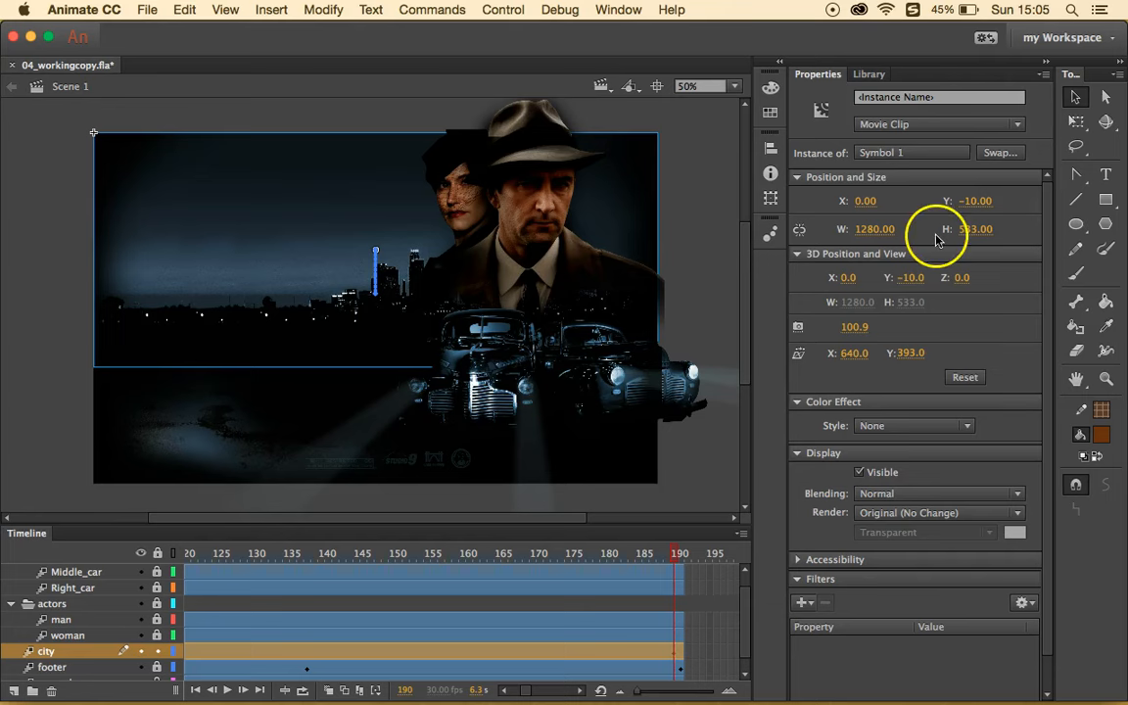
pyautogui.click(976, 200)
pyautogui.write('0')
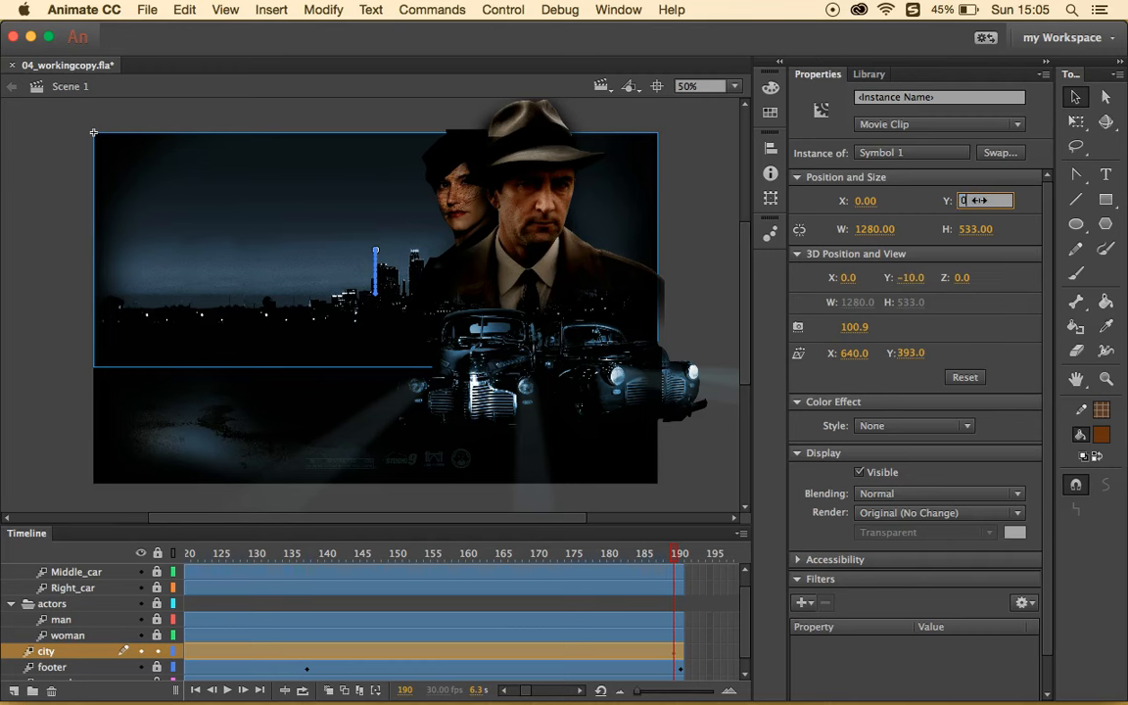
pyautogui.press('Return')
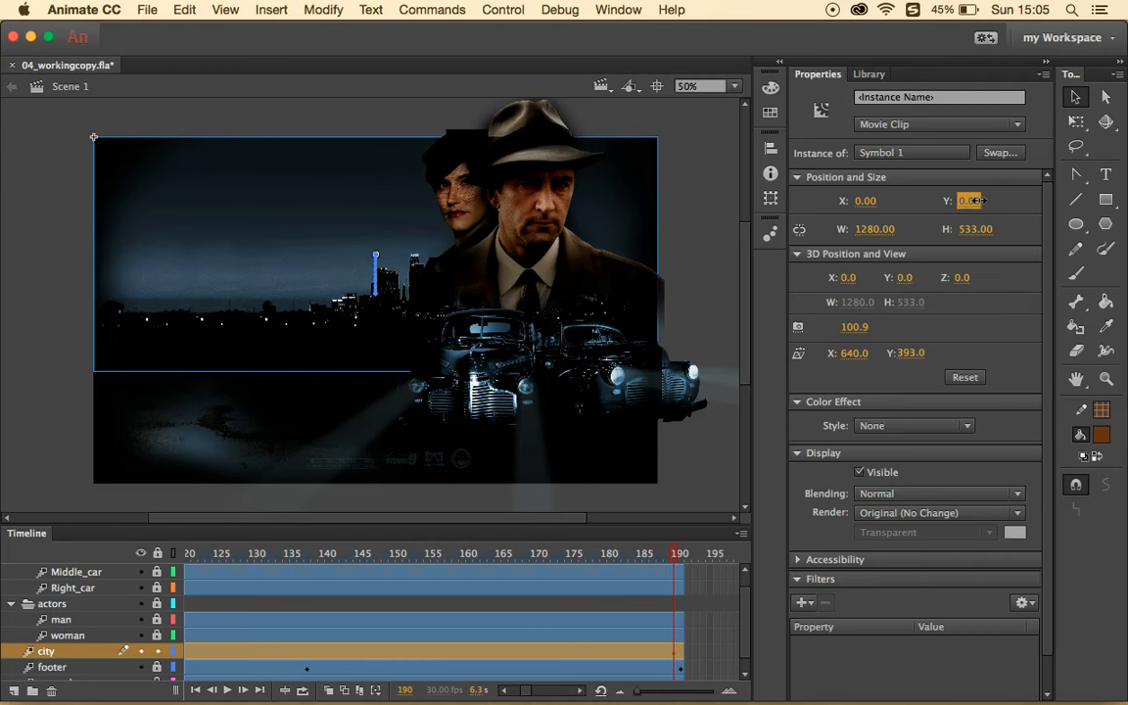
pyautogui.click(649, 663)
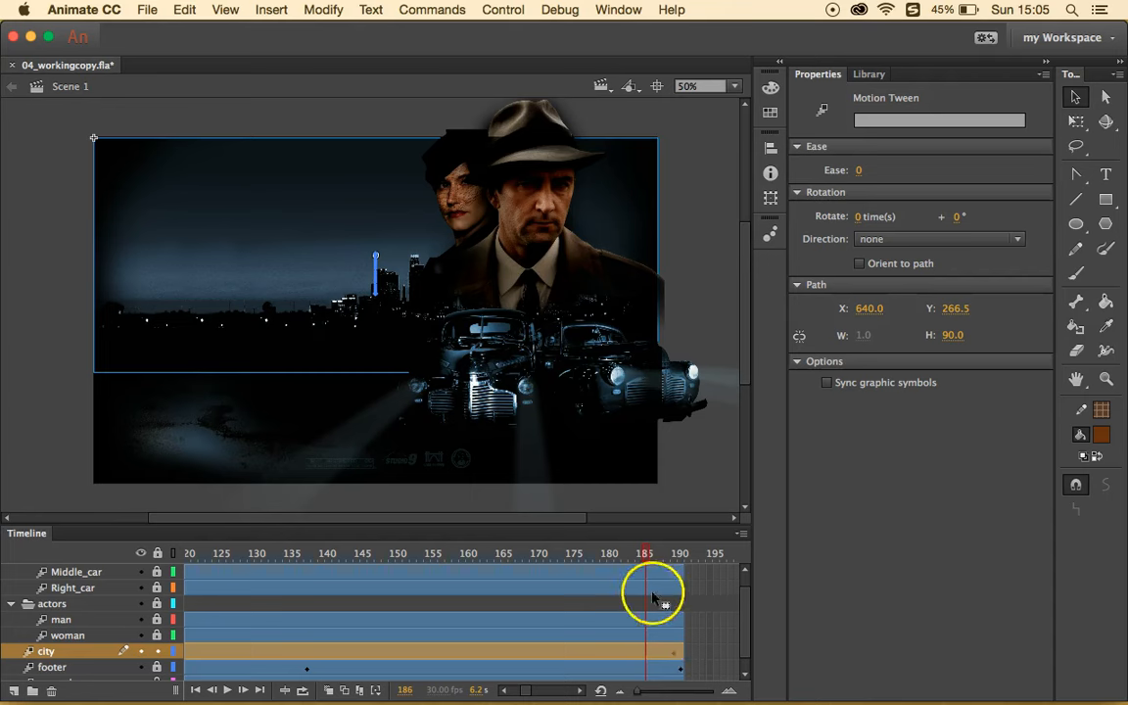
# - Scrub, step and play through the timeline to preview the city rising
pyautogui.click(646, 555)
pyautogui.moveTo(646, 557); pyautogui.dragTo(580, 555)
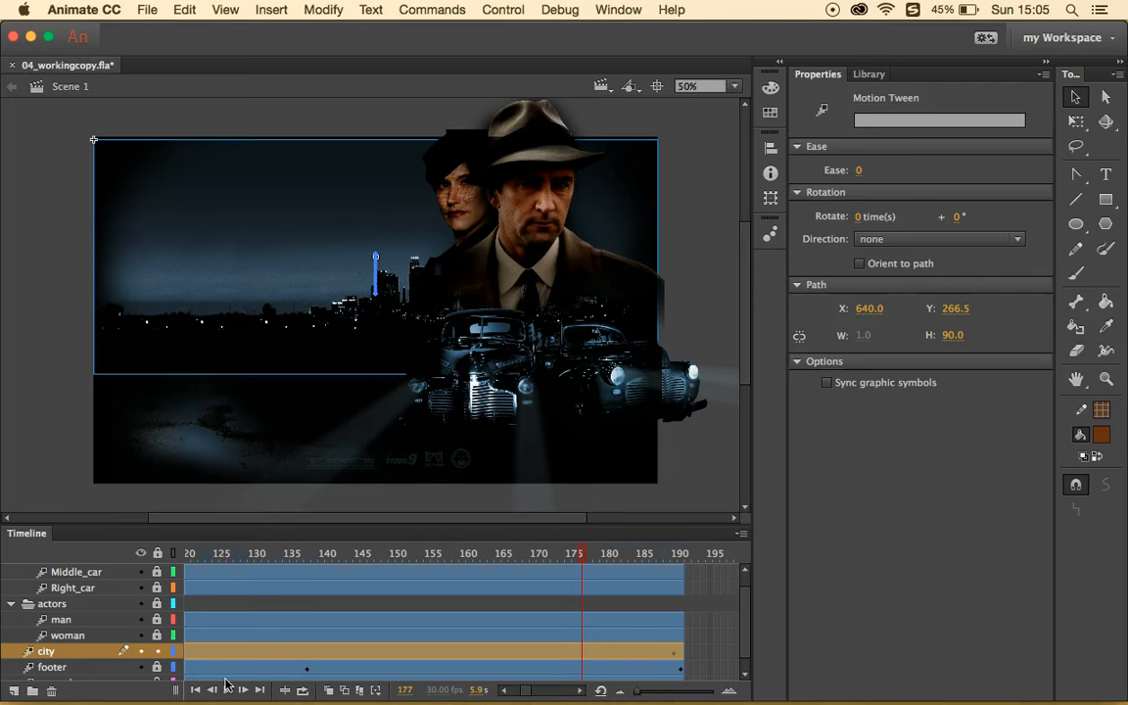
pyautogui.click(196, 691)
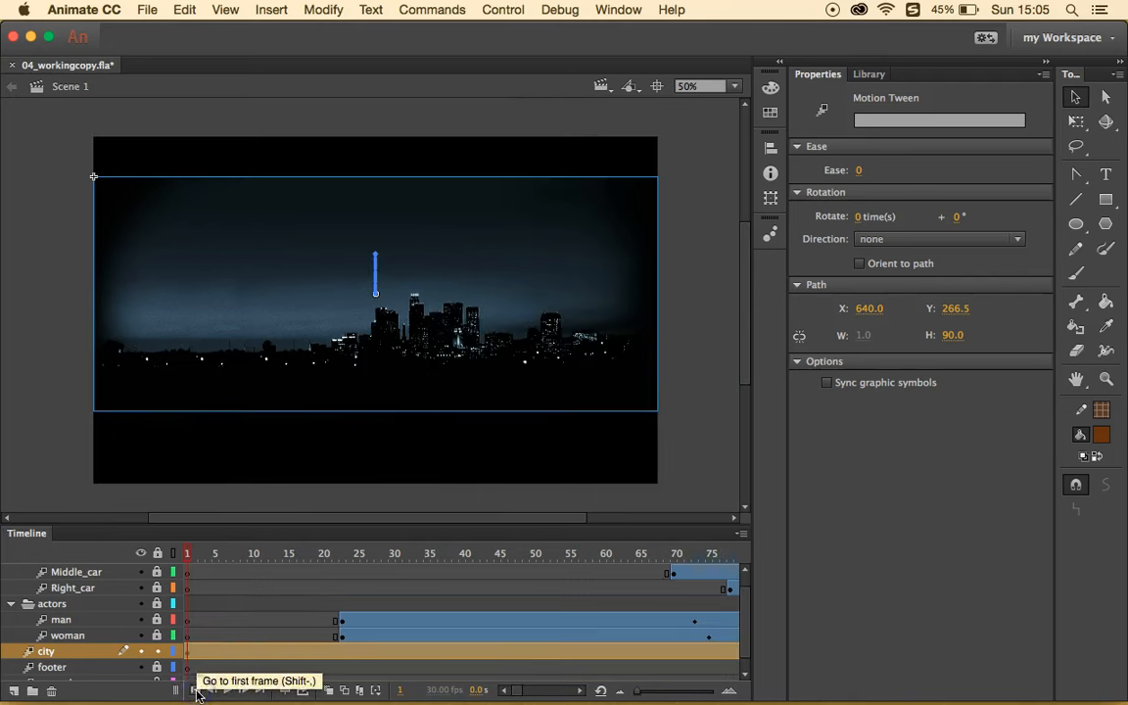
pyautogui.click(260, 690)
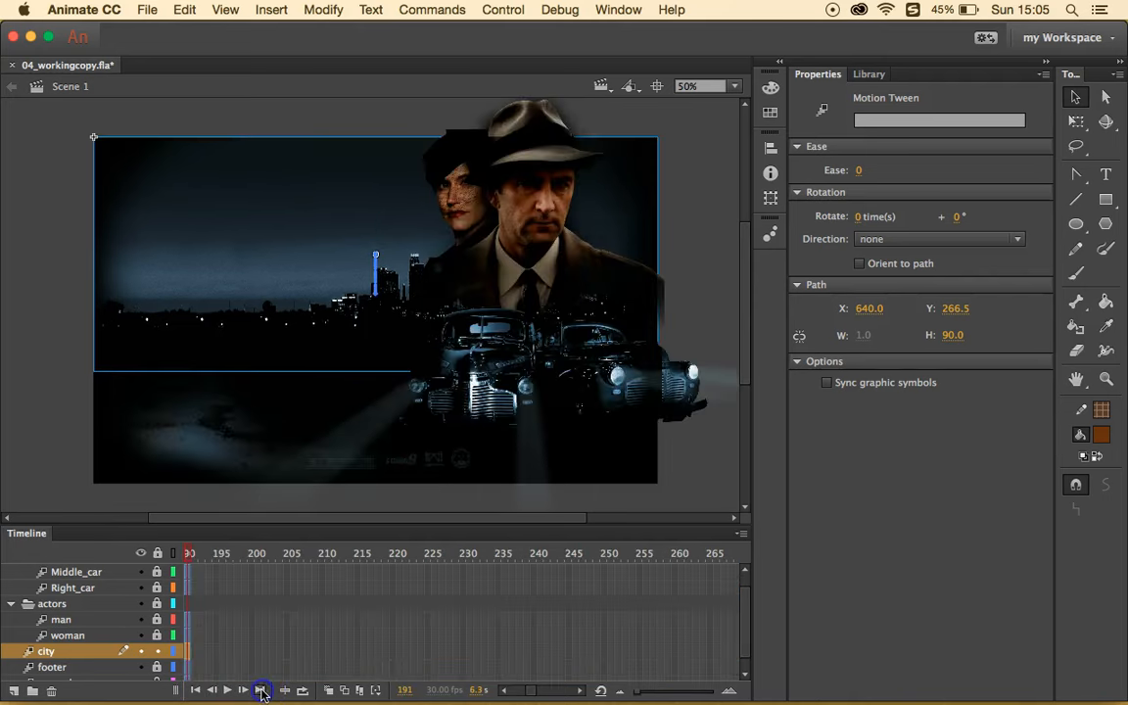
pyautogui.click(213, 690)
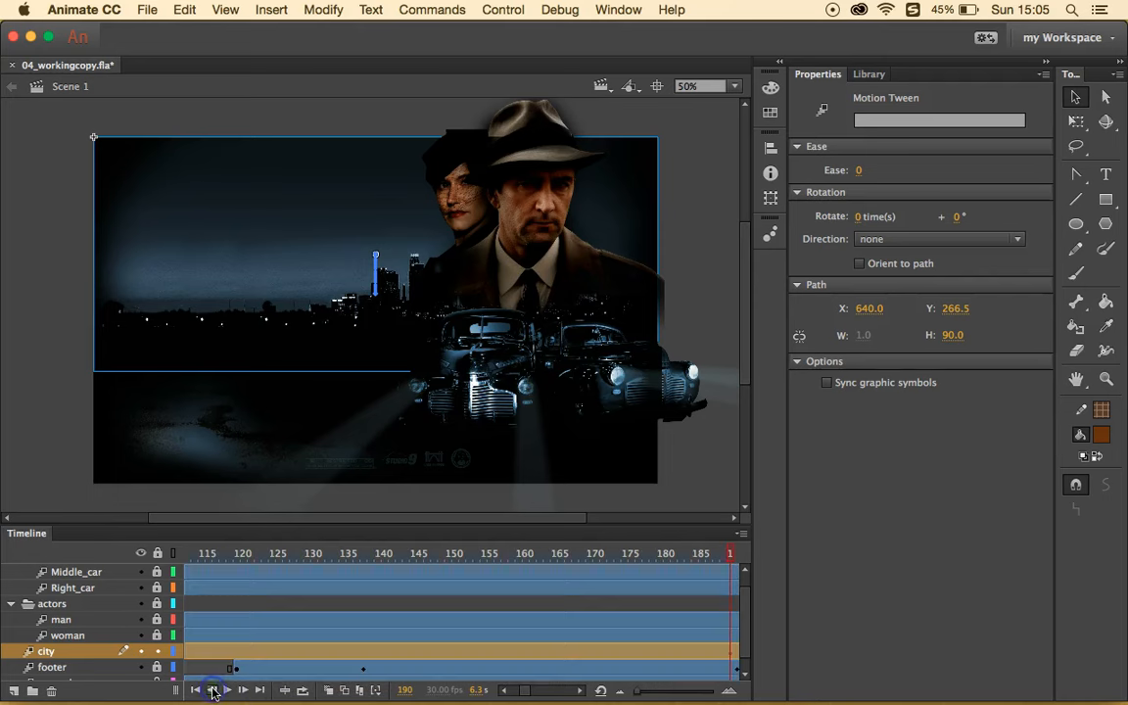
pyautogui.click(243, 690)
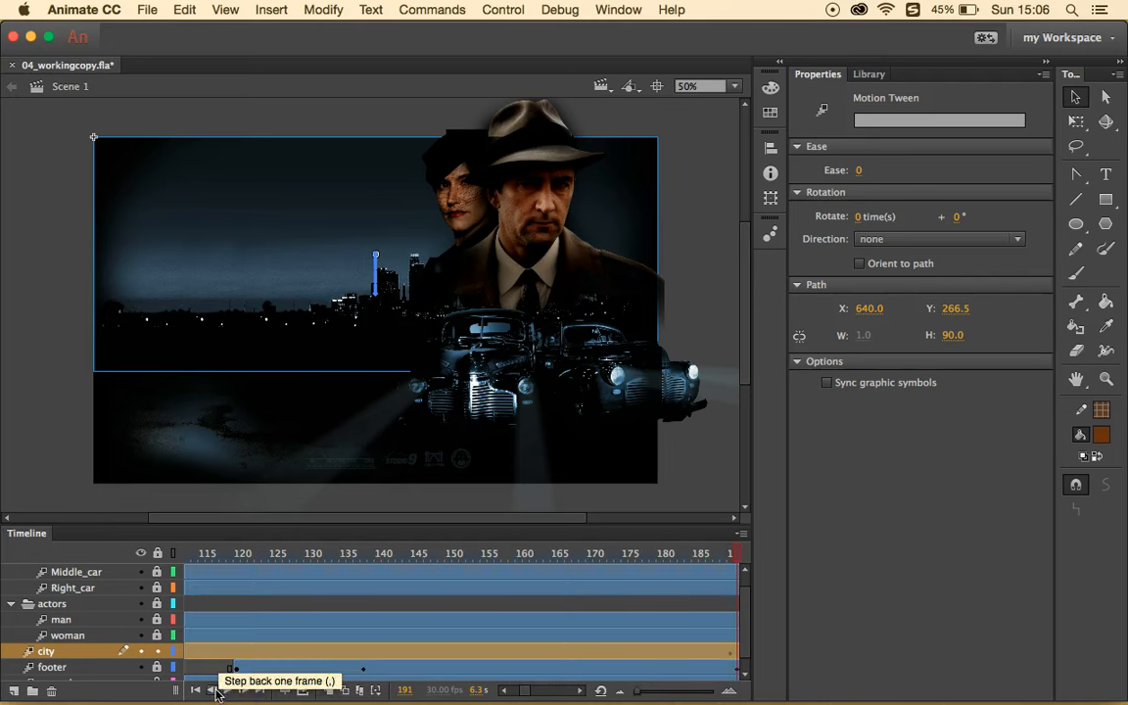
pyautogui.click(228, 690)
pyautogui.click(229, 691)
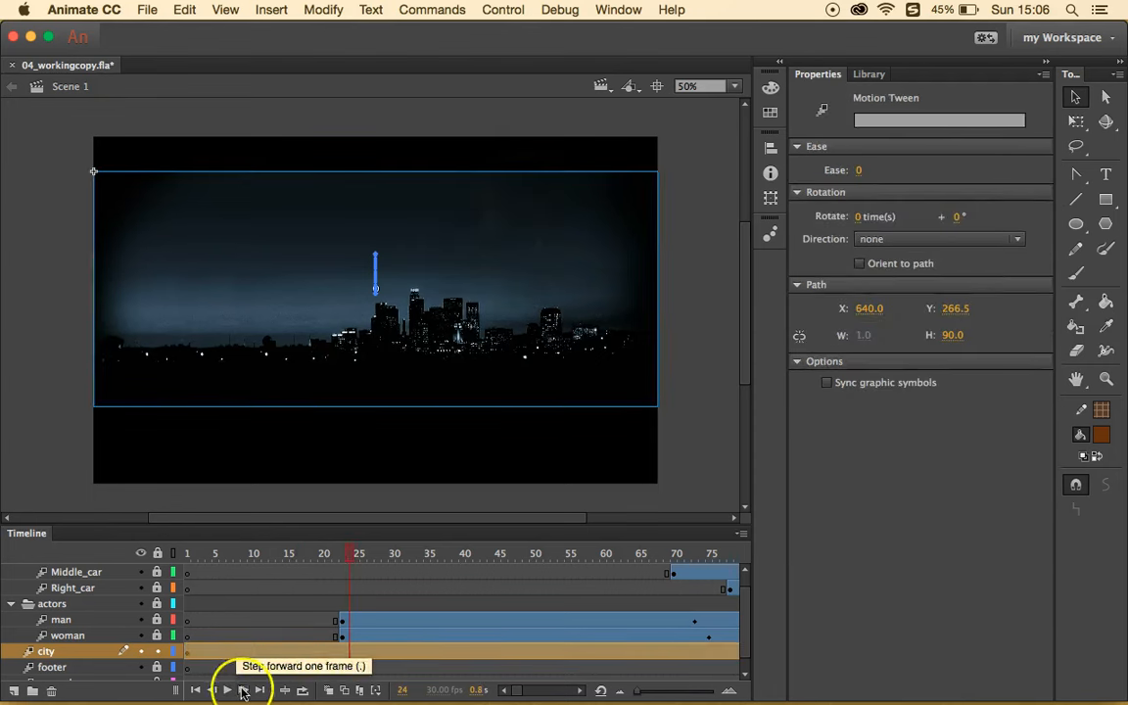
# - Turn on looping over frames 5 to 41, play it, then stop
pyautogui.click(304, 690)
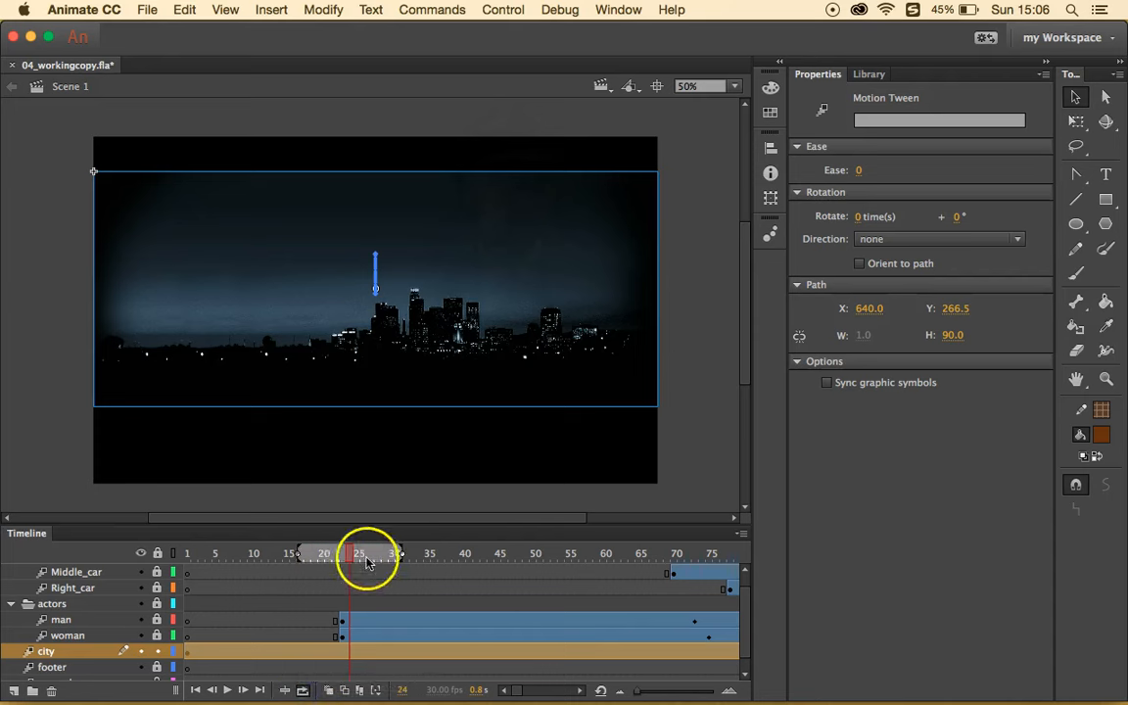
pyautogui.moveTo(296, 553); pyautogui.dragTo(218, 553)
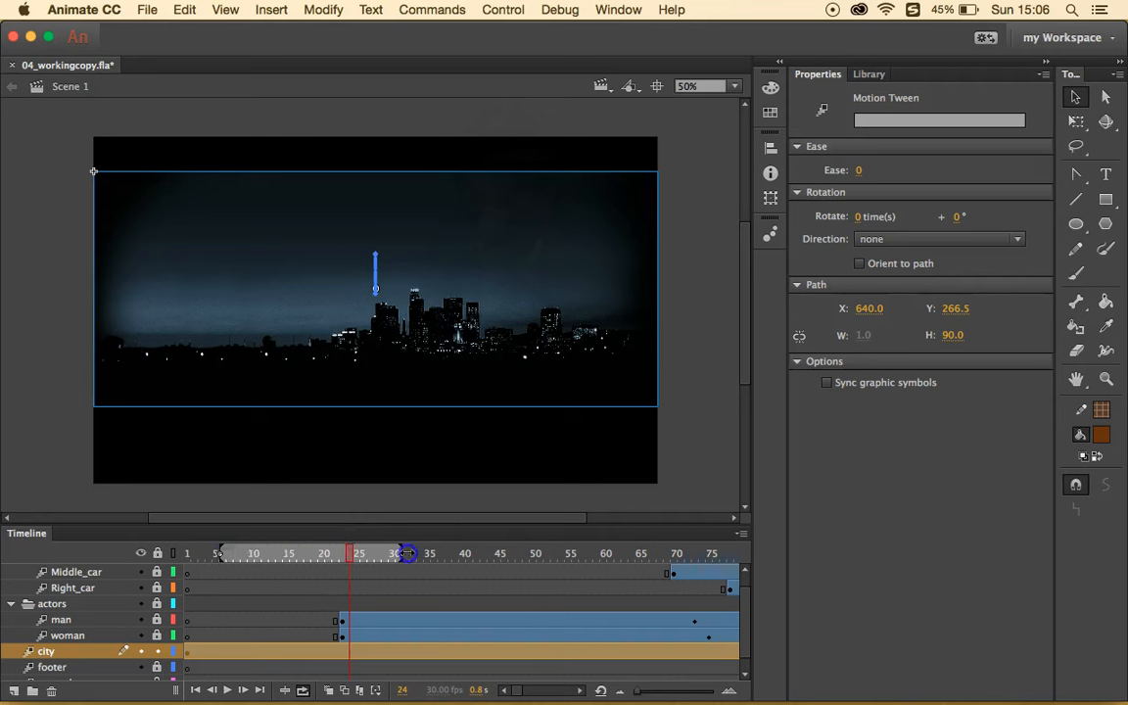
pyautogui.moveTo(401, 554); pyautogui.dragTo(471, 554)
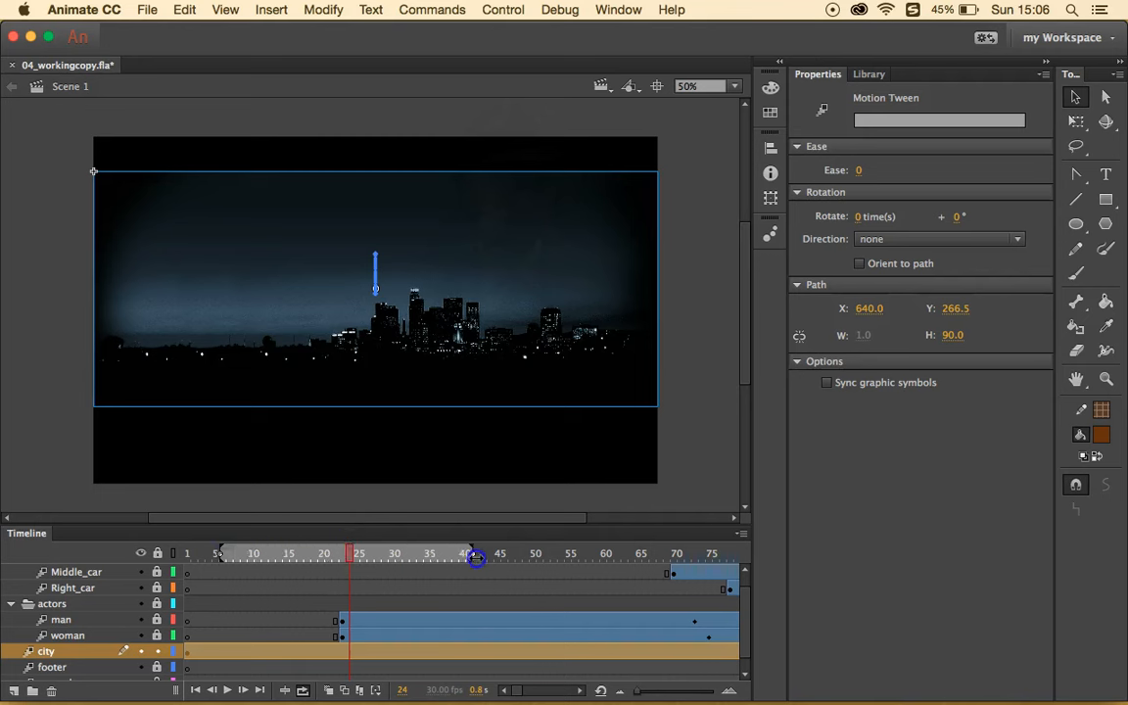
pyautogui.click(227, 691)
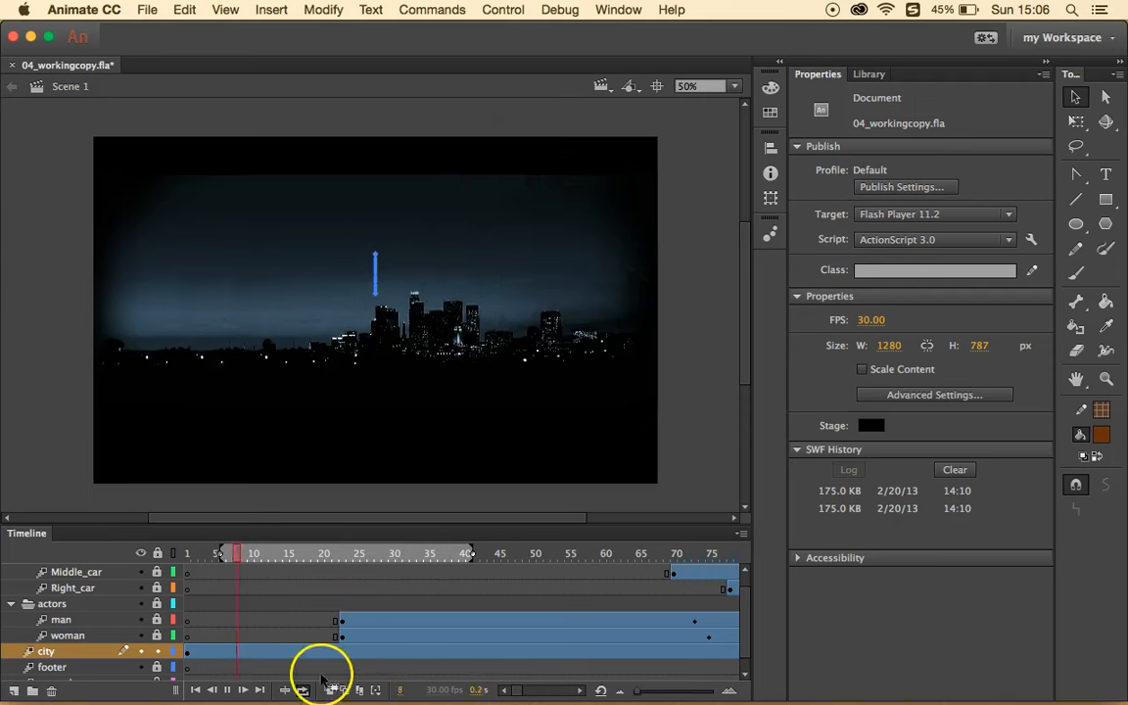
pyautogui.click(231, 691)
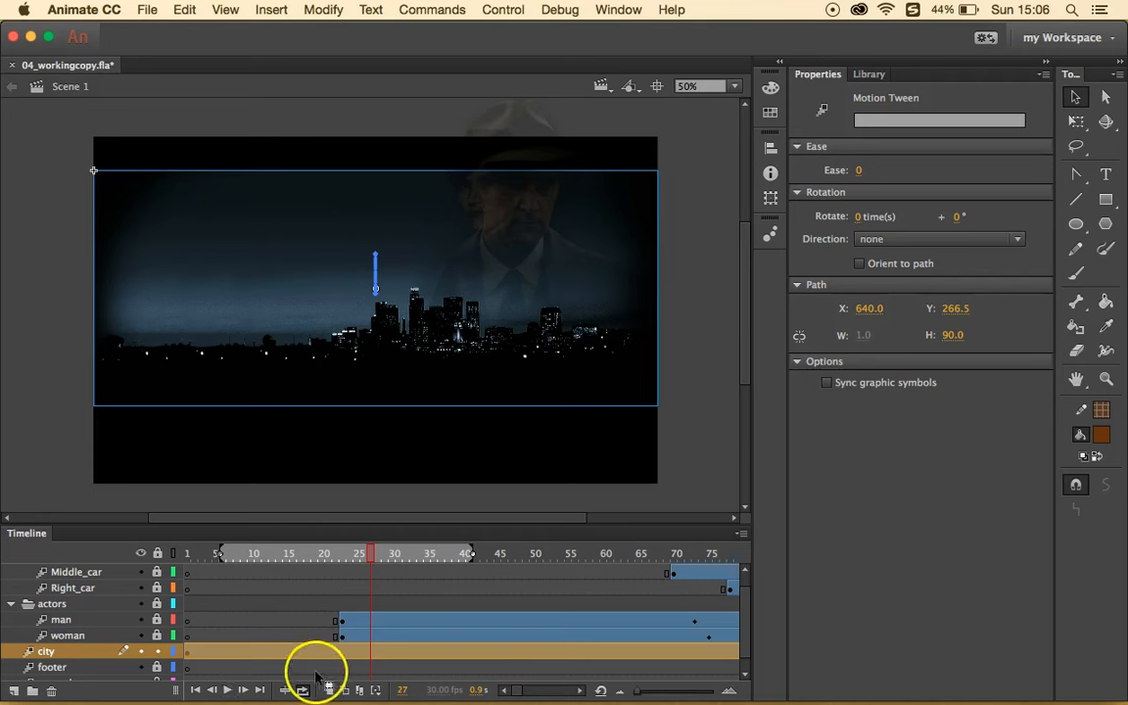
# - Scroll the timeline and return the playhead to frame 190
pyautogui.hscroll(6, 609, 604)
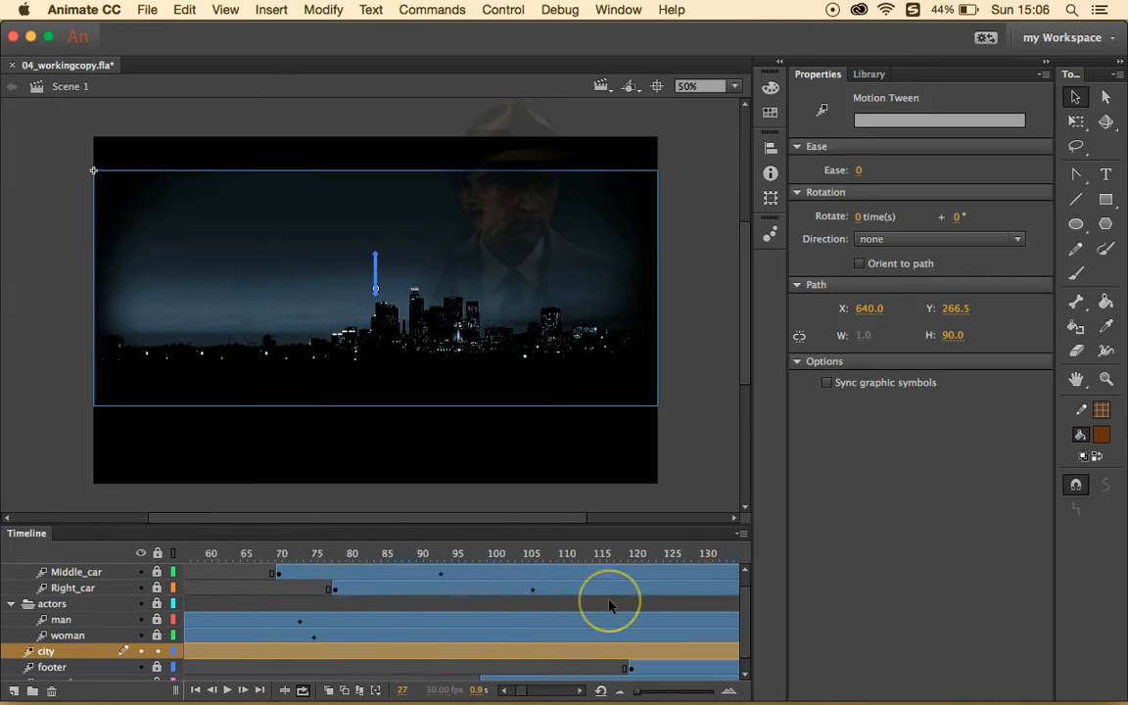
pyautogui.hscroll(-6, 609, 604)
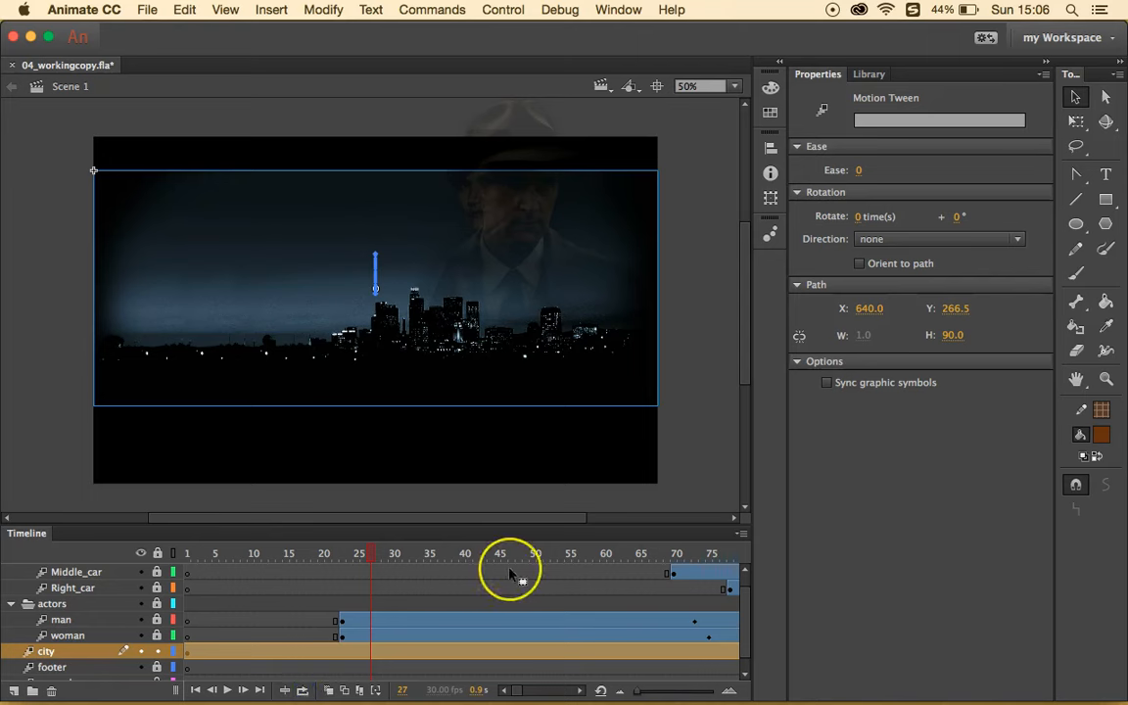
pyautogui.hscroll(15, 511, 574)
pyautogui.hscroll(-3, 513, 576)
pyautogui.click(588, 553)
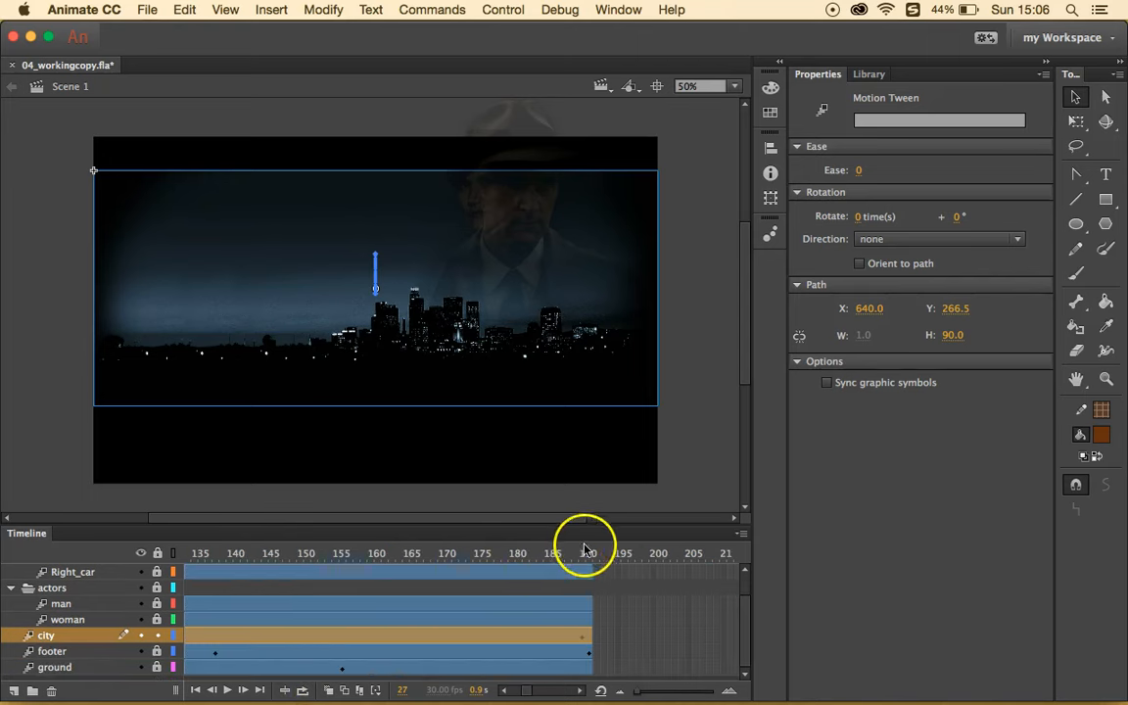
pyautogui.click(589, 554)
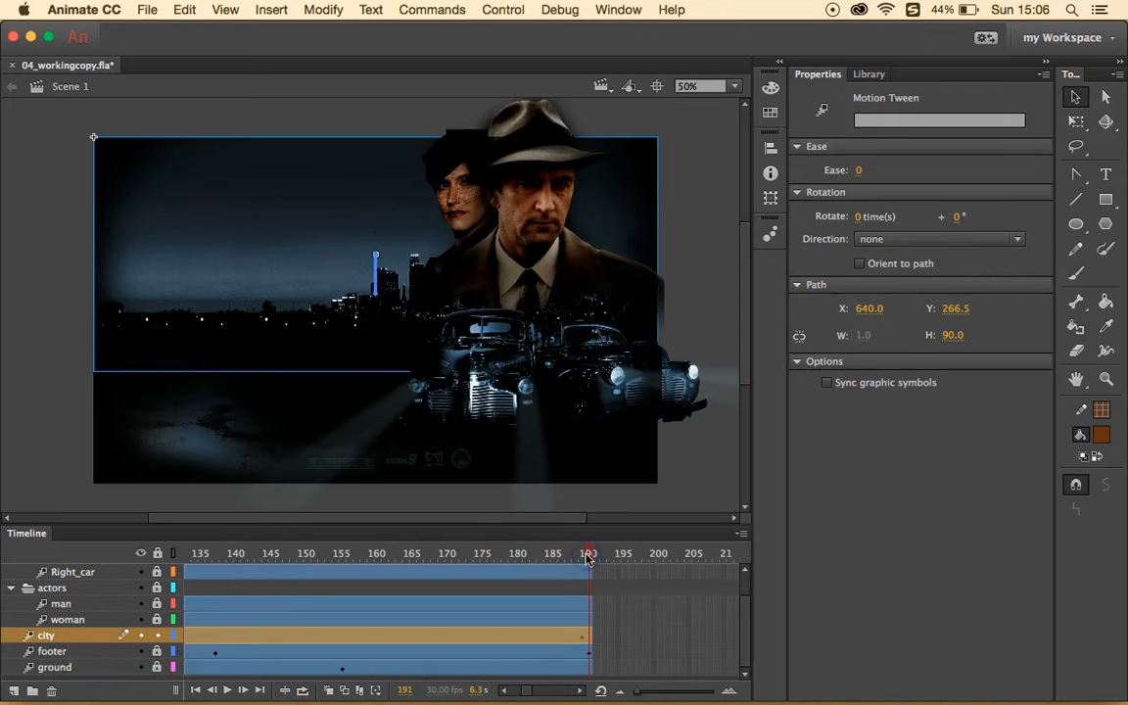
# - Shift the city tween to begin at frame 10 while still ending at frame 190
pyautogui.click(585, 554)
pyautogui.moveTo(590, 635); pyautogui.dragTo(337, 634)
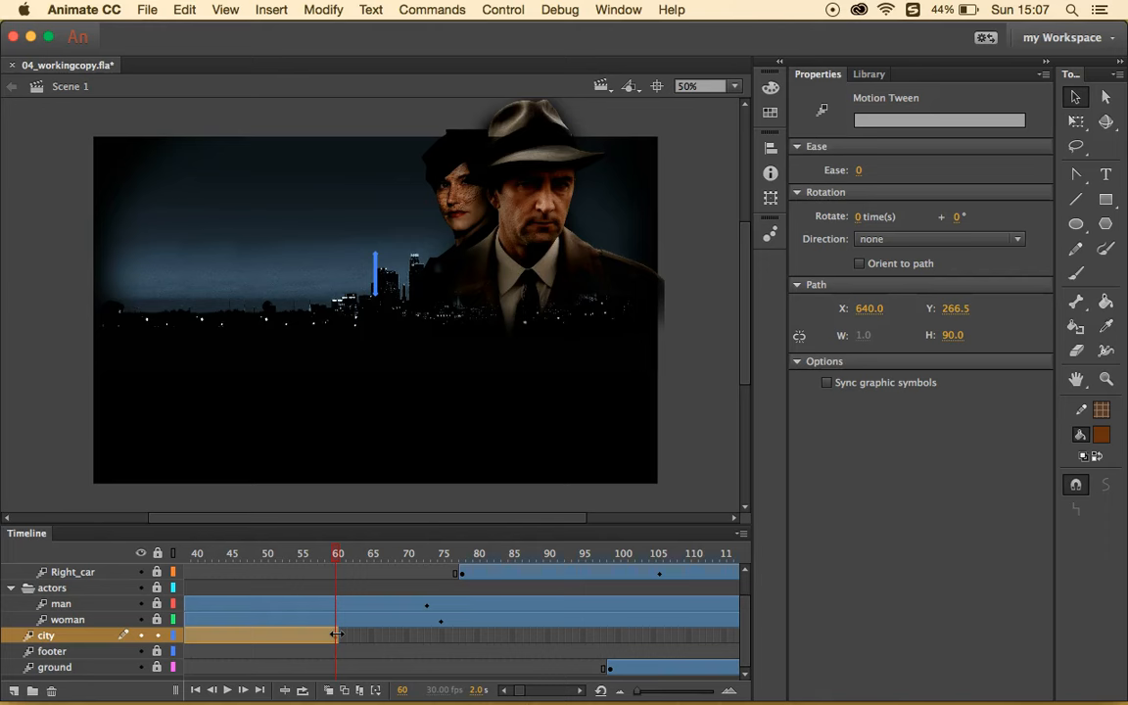
pyautogui.hscroll(-10, 297, 634)
pyautogui.scroll(1, 297, 634)
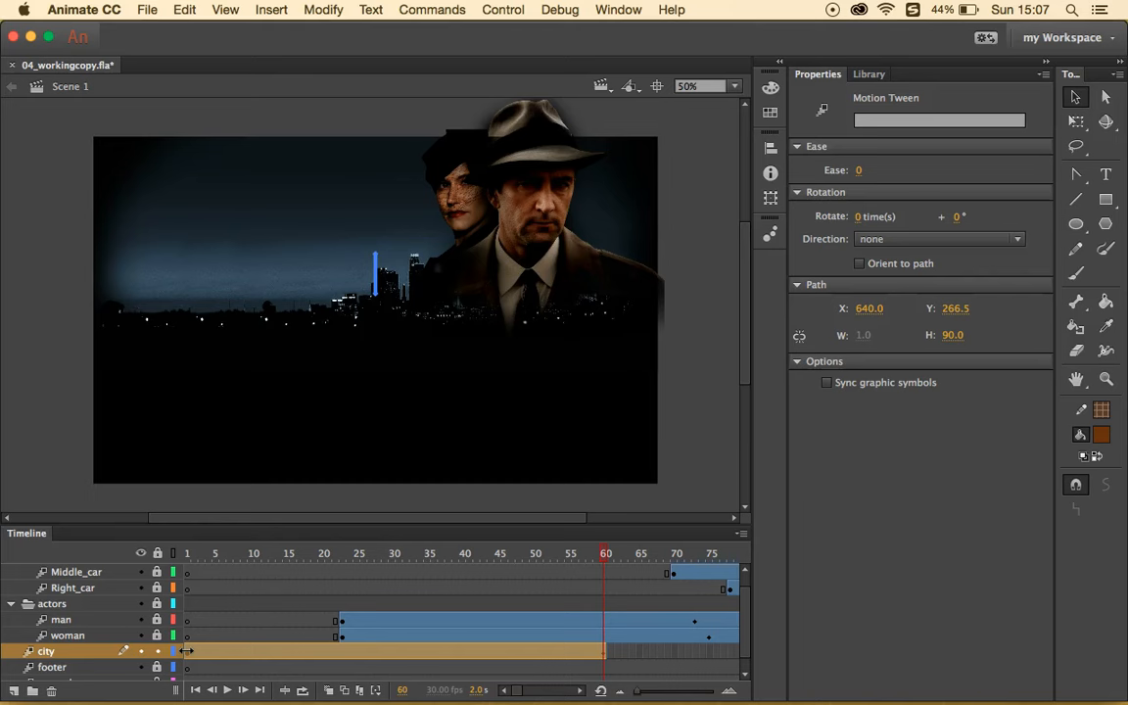
pyautogui.moveTo(184, 651); pyautogui.dragTo(249, 649)
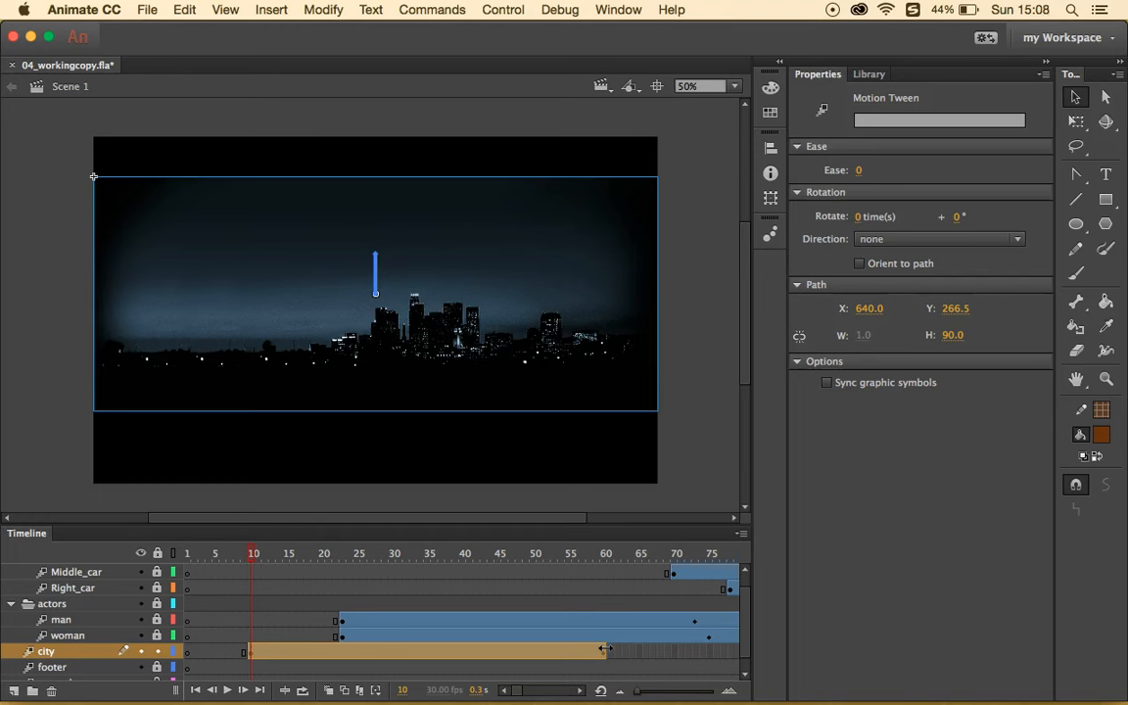
pyautogui.moveTo(605, 648); pyautogui.dragTo(571, 654)
# - Scroll the timeline to check the city tween at frames 60 and 190
pyautogui.hscroll(-2, 555, 654)
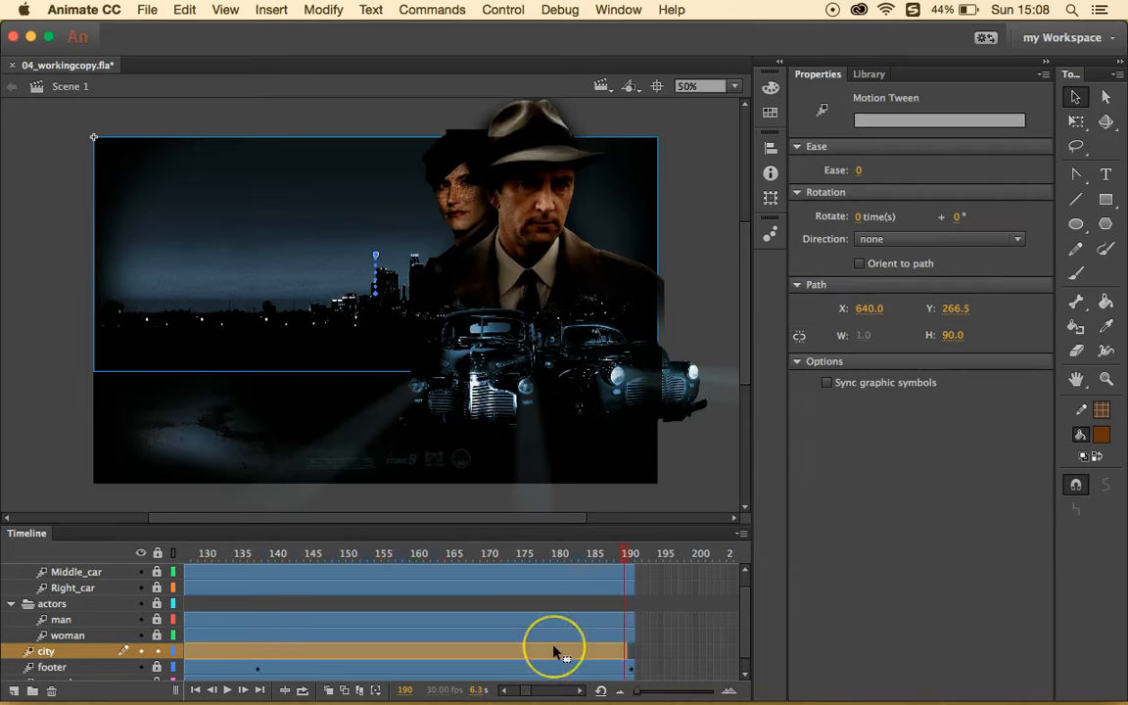
pyautogui.hscroll(-6, 553, 652)
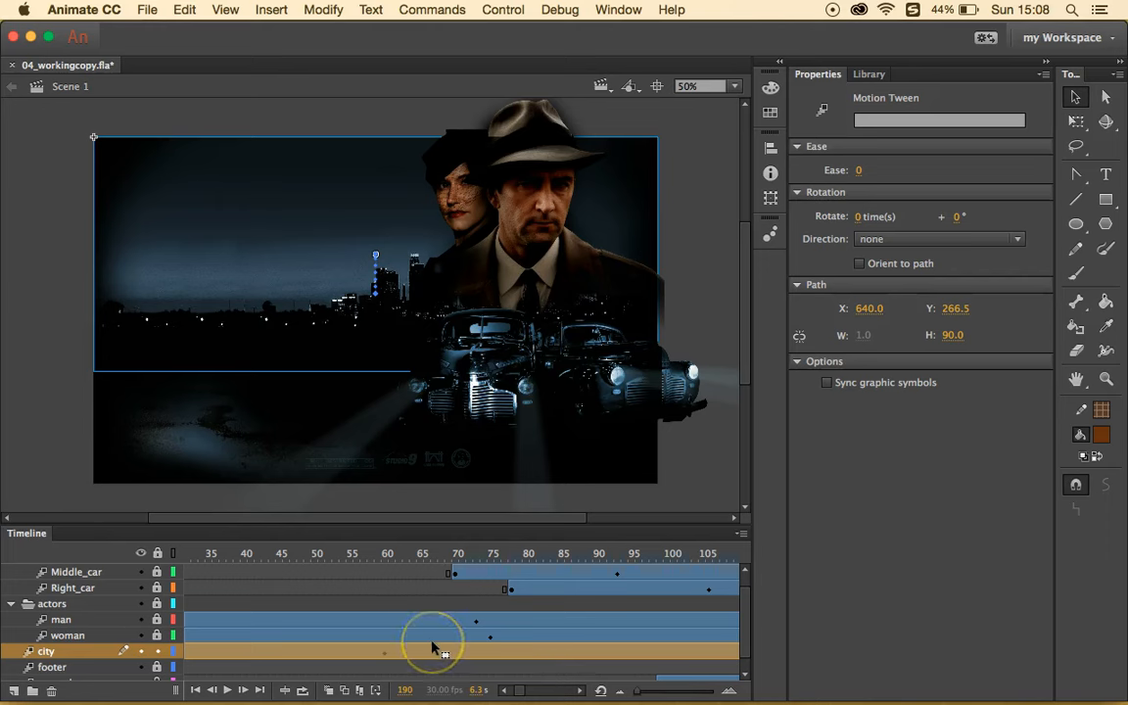
pyautogui.hscroll(4, 431, 648)
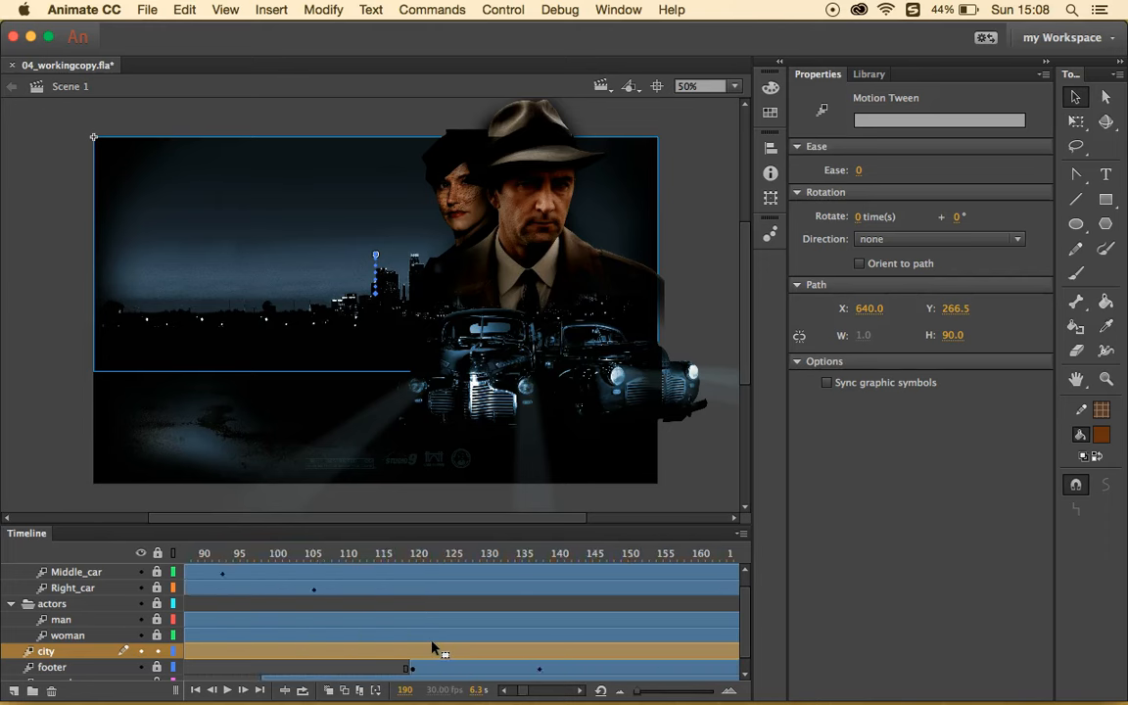
pyautogui.hscroll(-4, 432, 648)
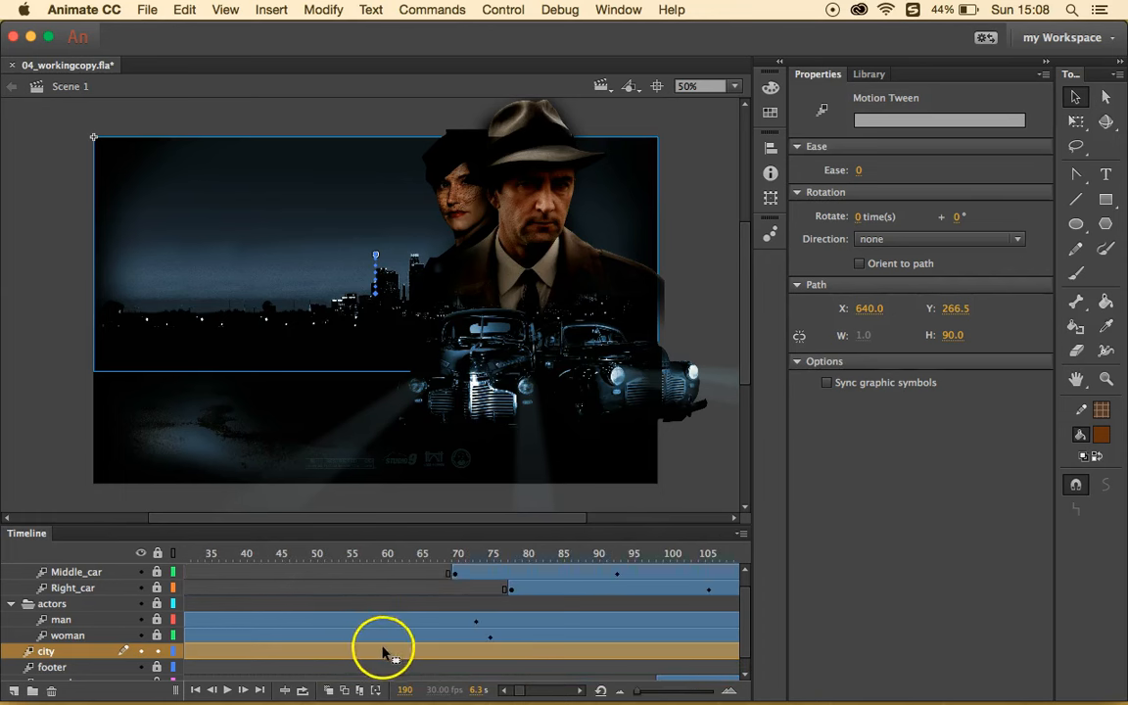
pyautogui.click(384, 653)
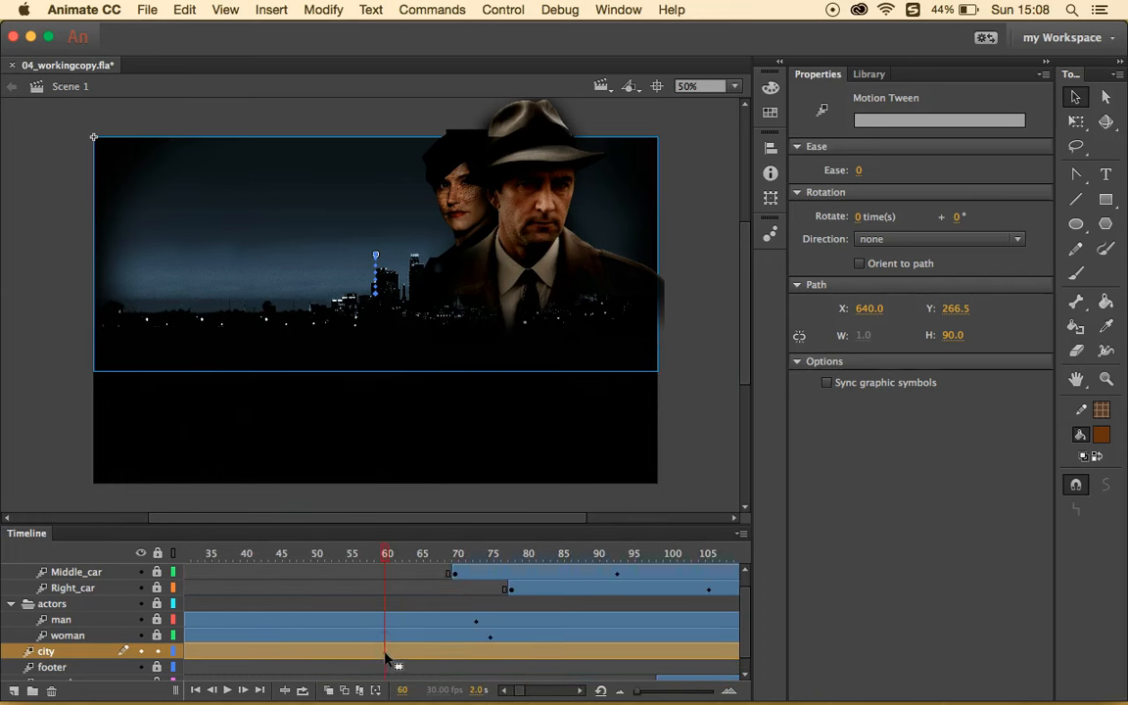
pyautogui.hscroll(10, 389, 658)
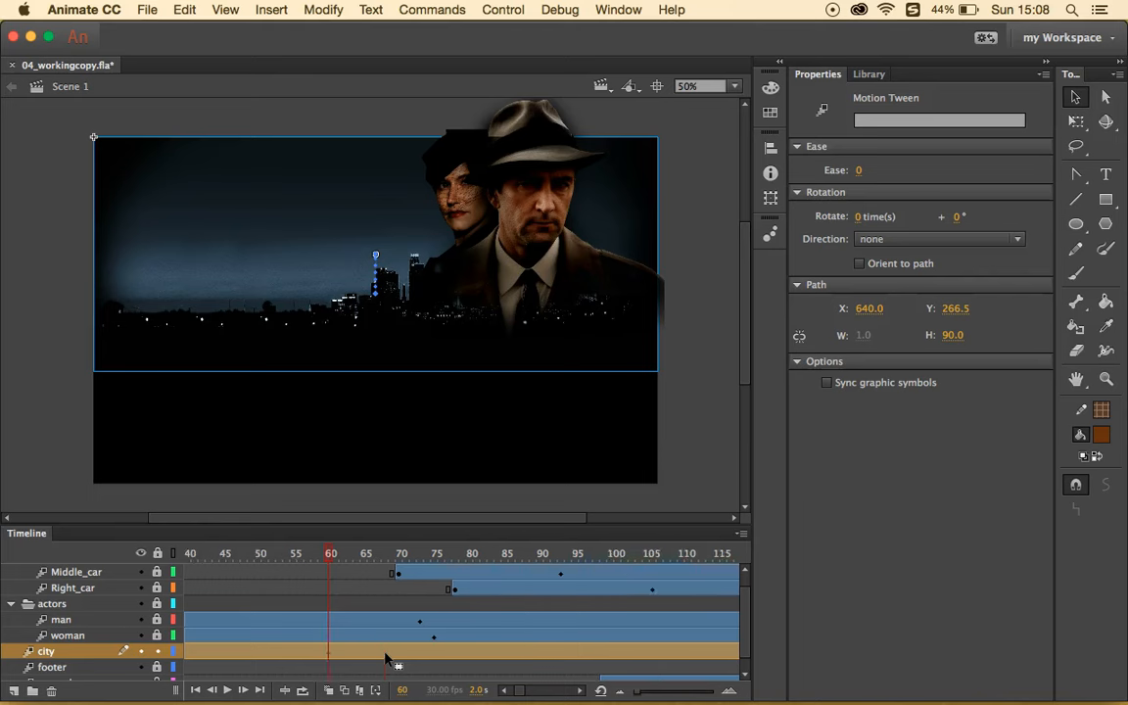
pyautogui.click(453, 652)
pyautogui.click(570, 648)
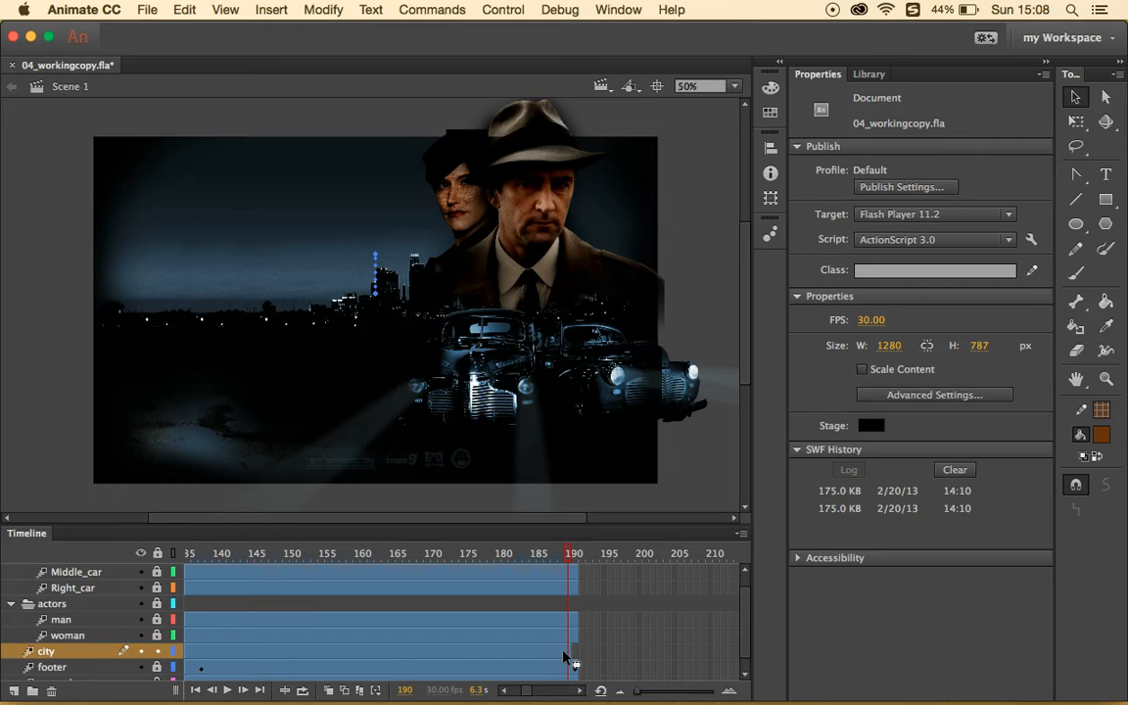
pyautogui.hscroll(-10, 524, 654)
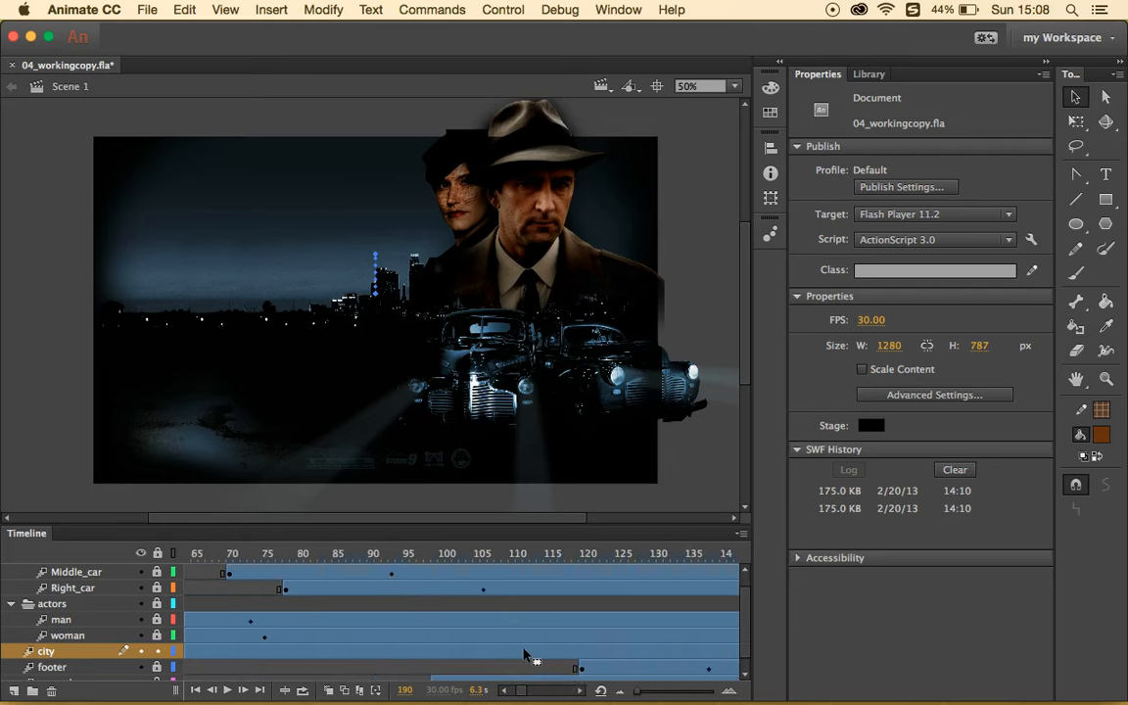
# - Select the city tween's property keyframe at frame 60
pyautogui.click(329, 652)
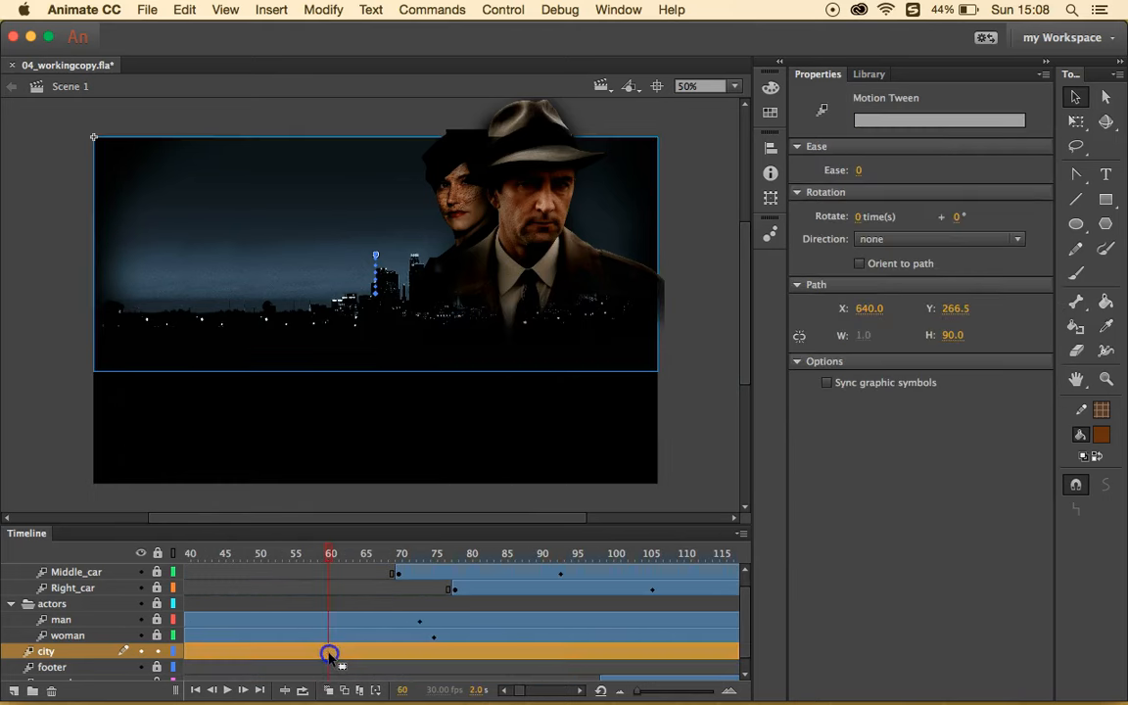
pyautogui.click(338, 588)
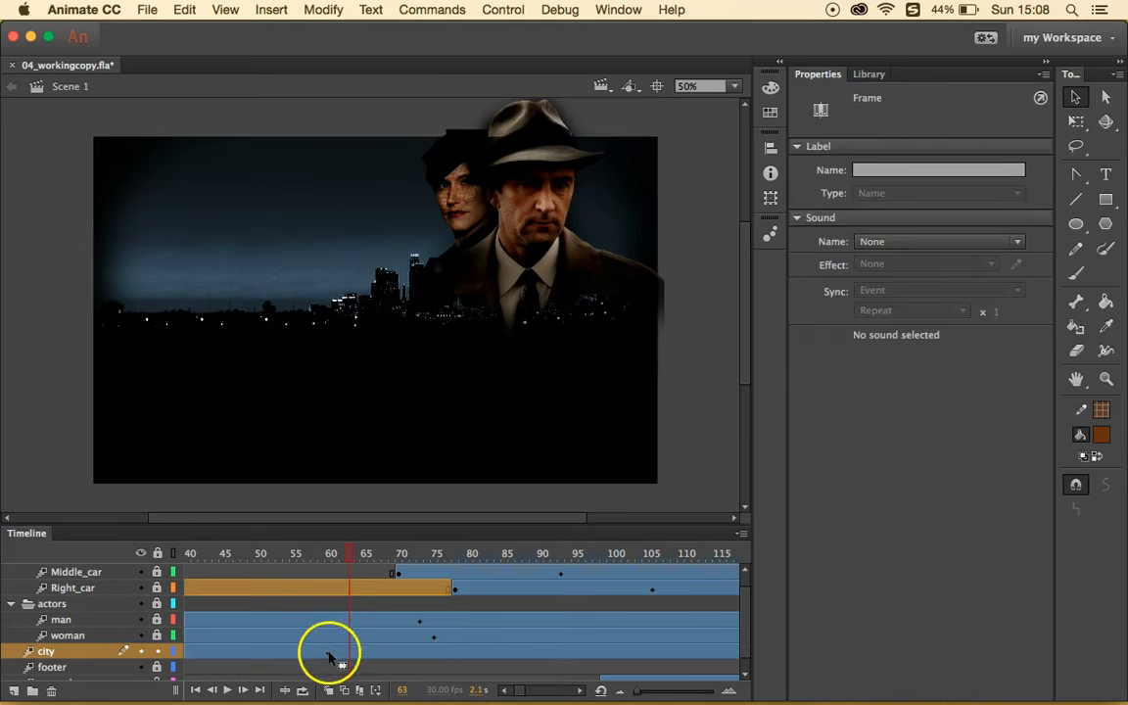
pyautogui.click(330, 652)
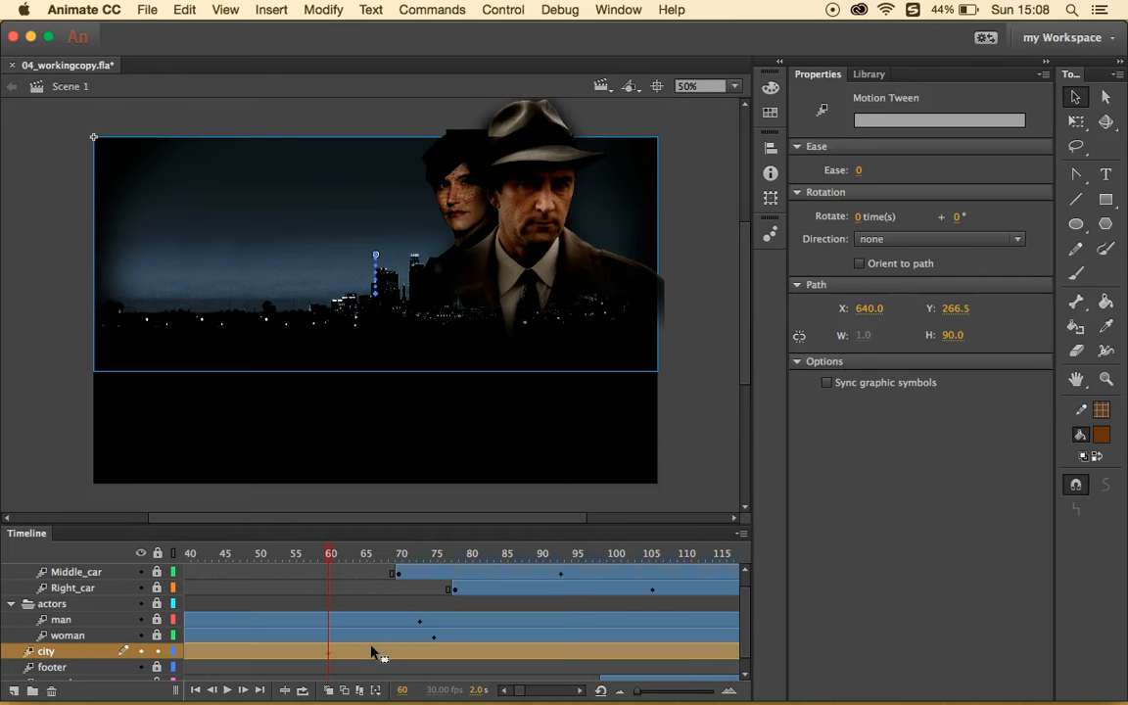
pyautogui.click(329, 653)
pyautogui.click(321, 653)
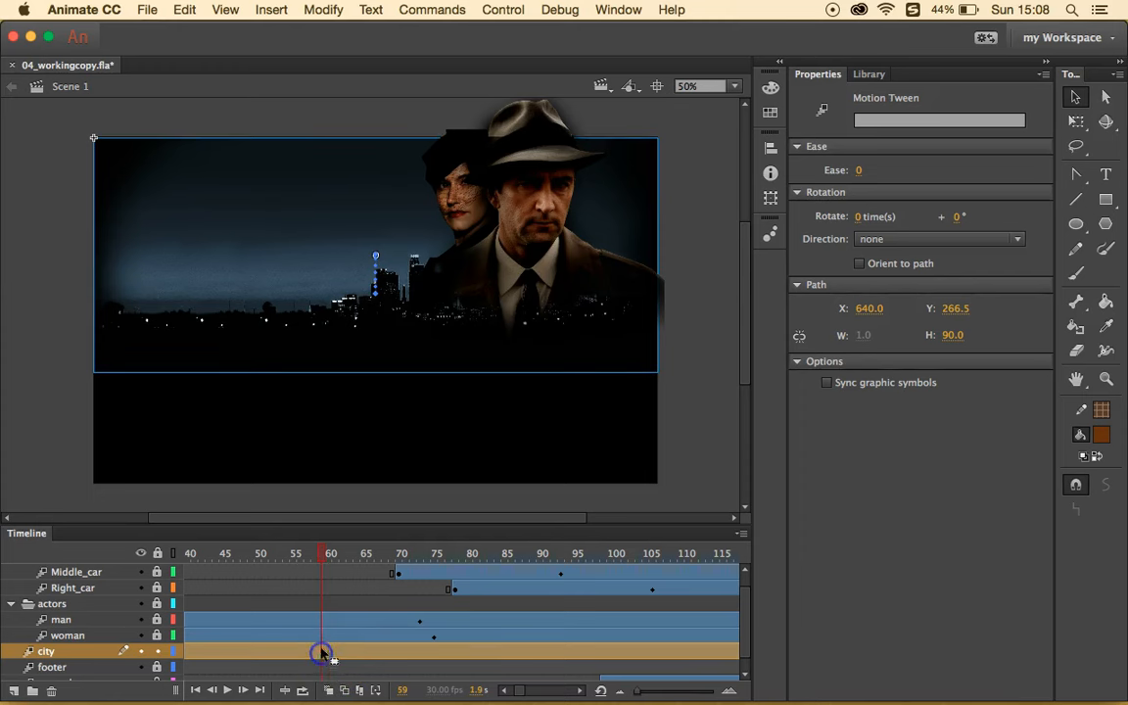
pyautogui.click(334, 603)
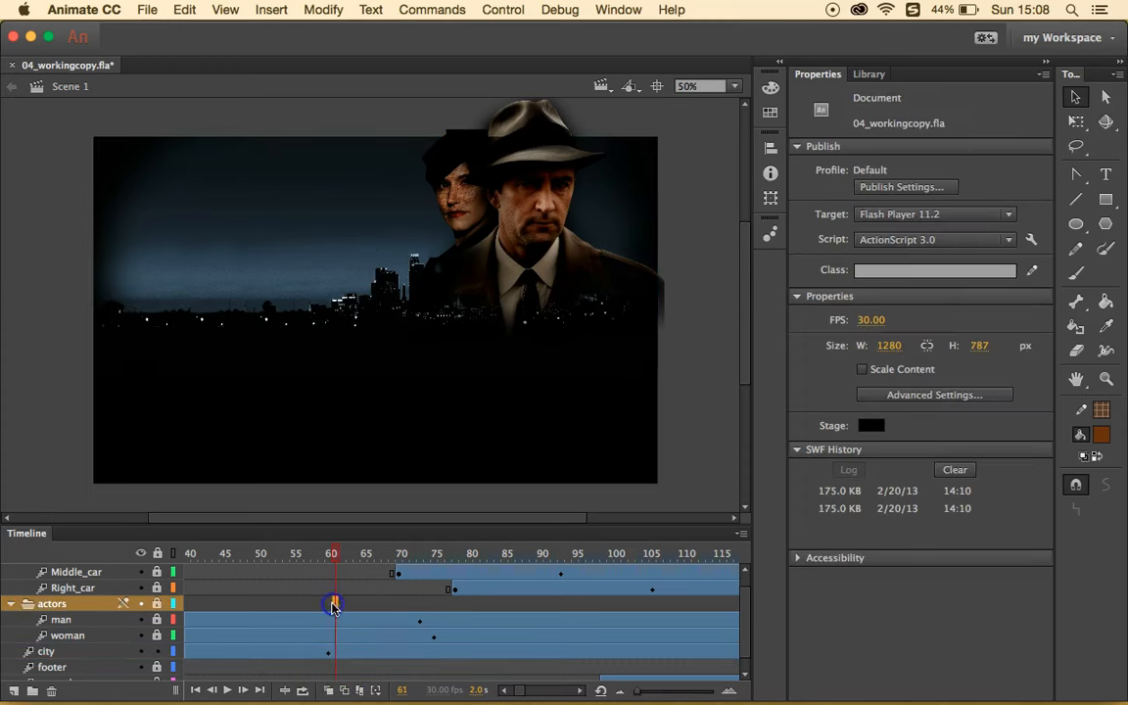
pyautogui.click(330, 653)
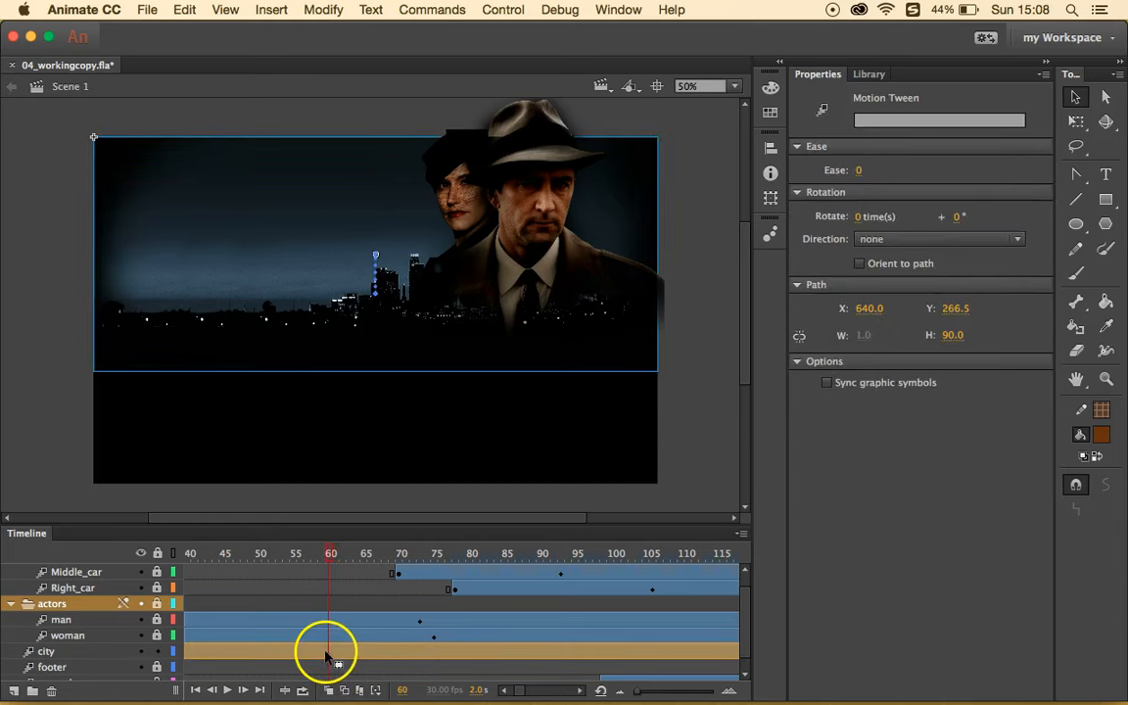
pyautogui.click(328, 653)
pyautogui.click(350, 603)
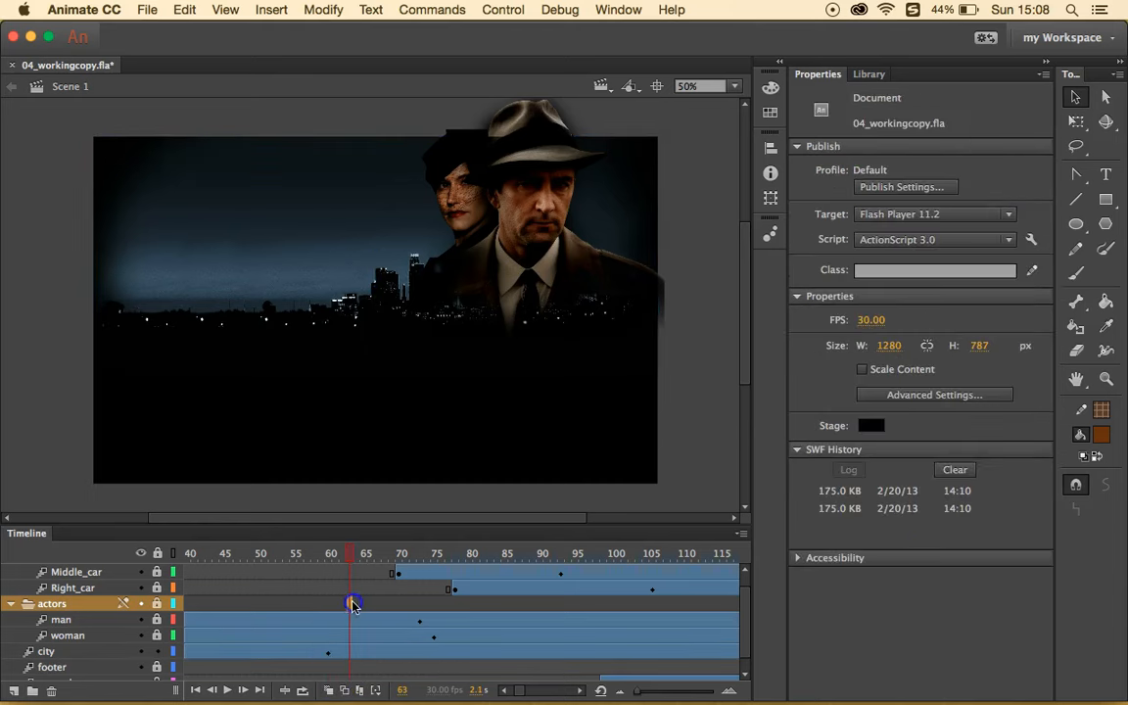
pyautogui.click(331, 654)
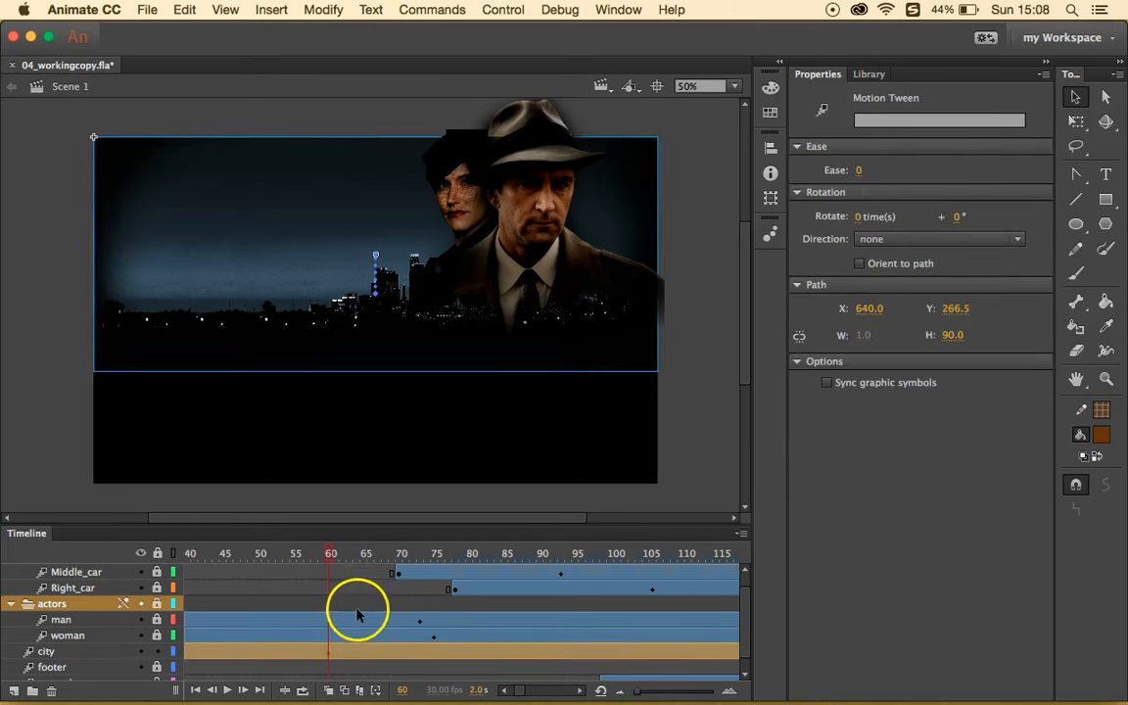
pyautogui.click(358, 607)
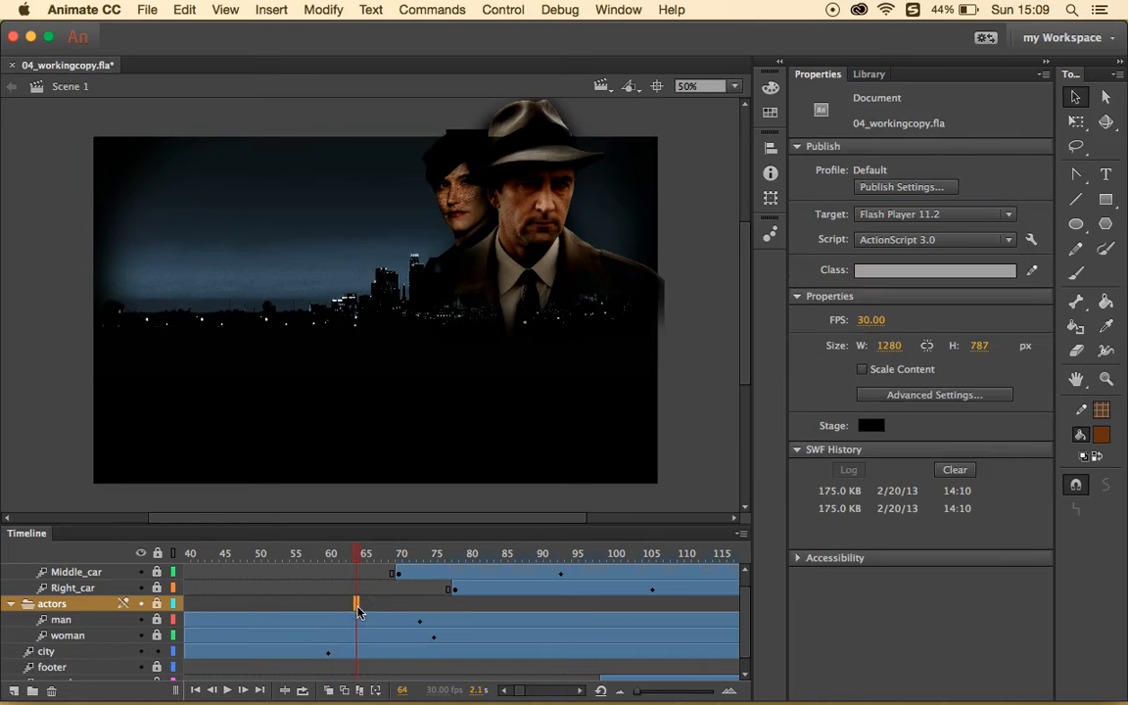
pyautogui.click(328, 653)
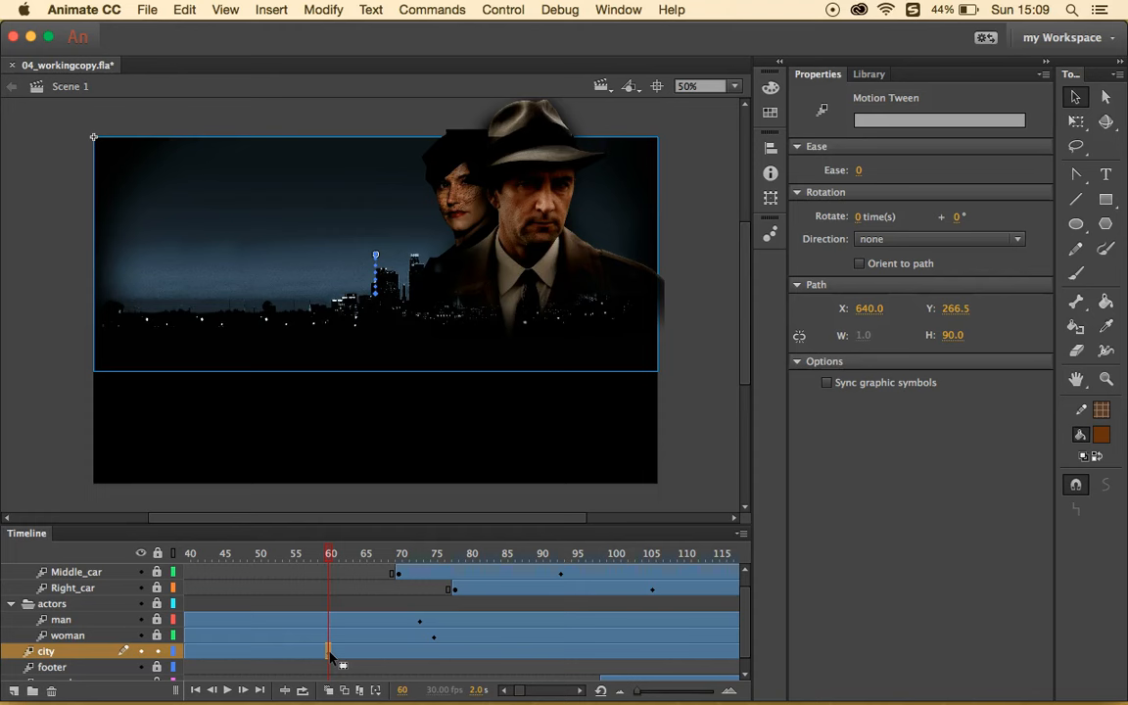
# - Drag the city keyframe from frame 60 to frame 40 and check frame 45
pyautogui.moveTo(330, 654); pyautogui.dragTo(194, 654)
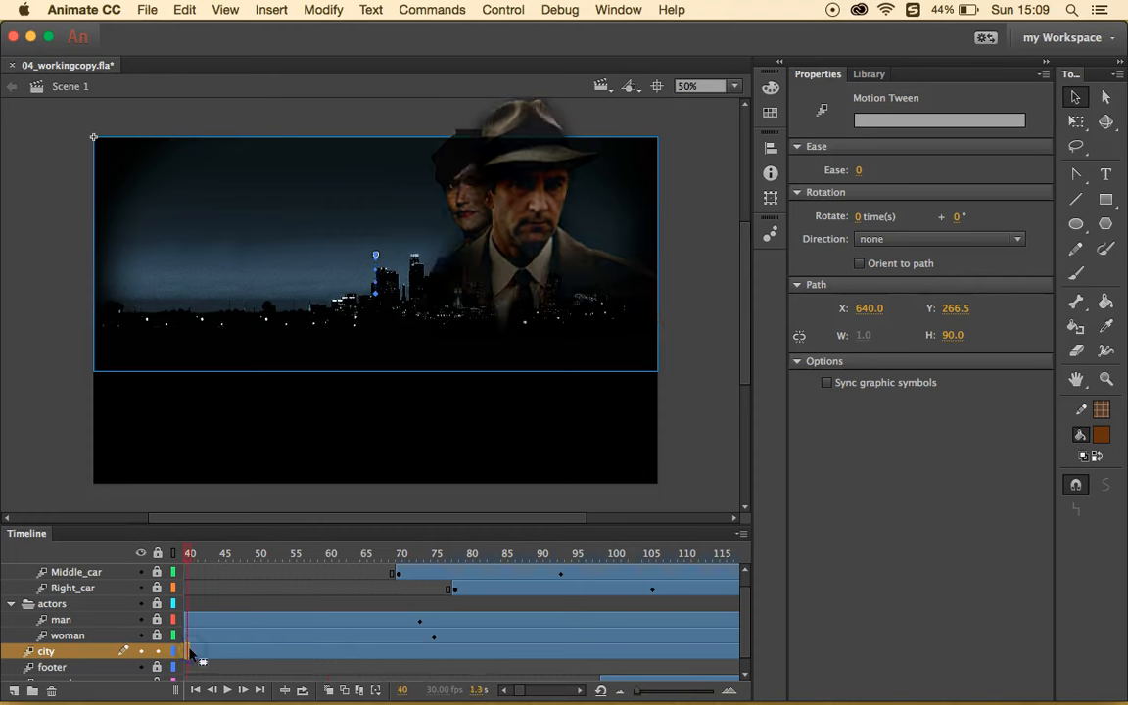
pyautogui.hscroll(-3, 232, 638)
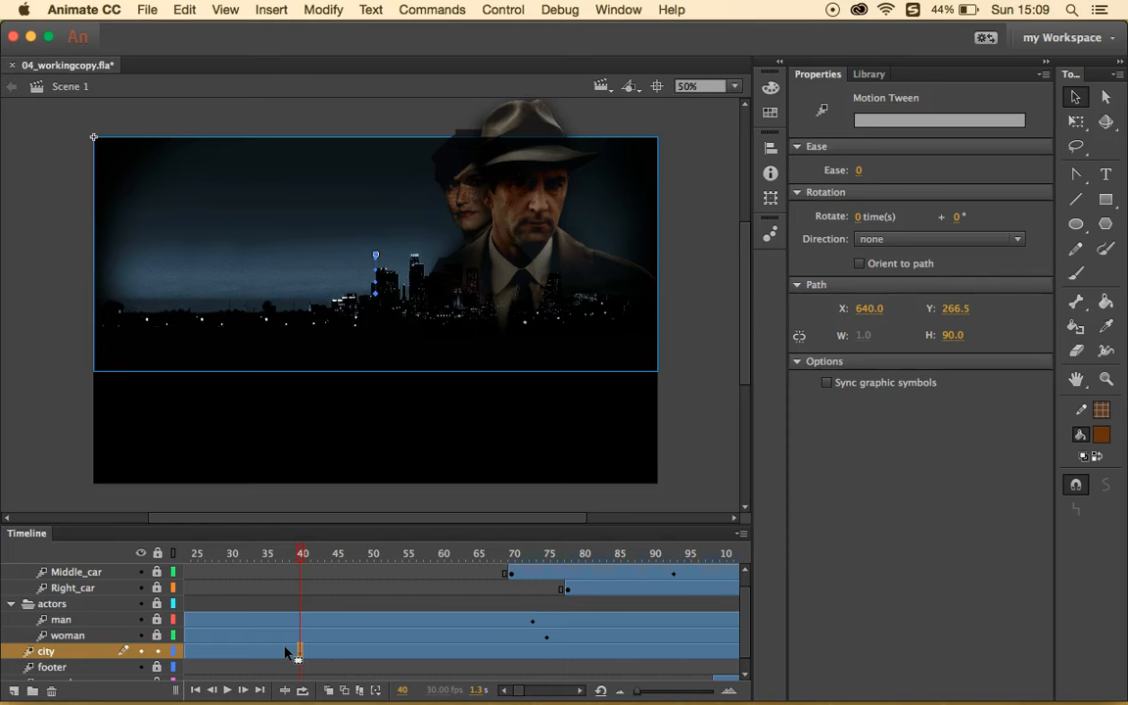
pyautogui.click(334, 588)
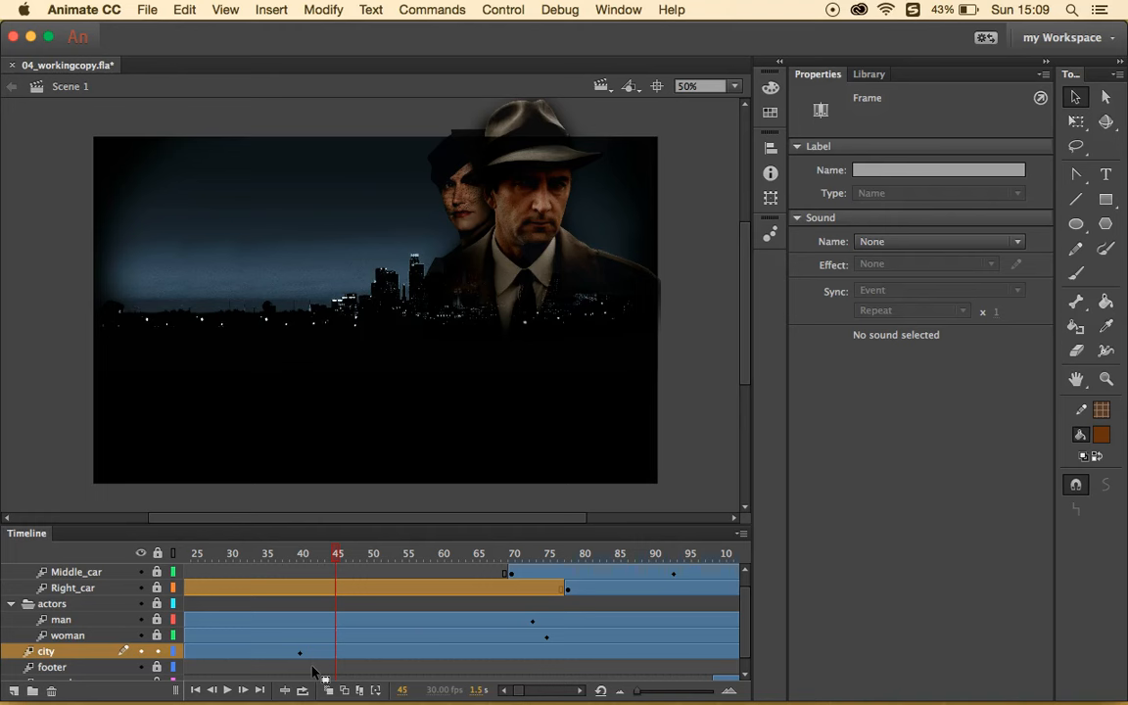
pyautogui.hscroll(-5, 314, 672)
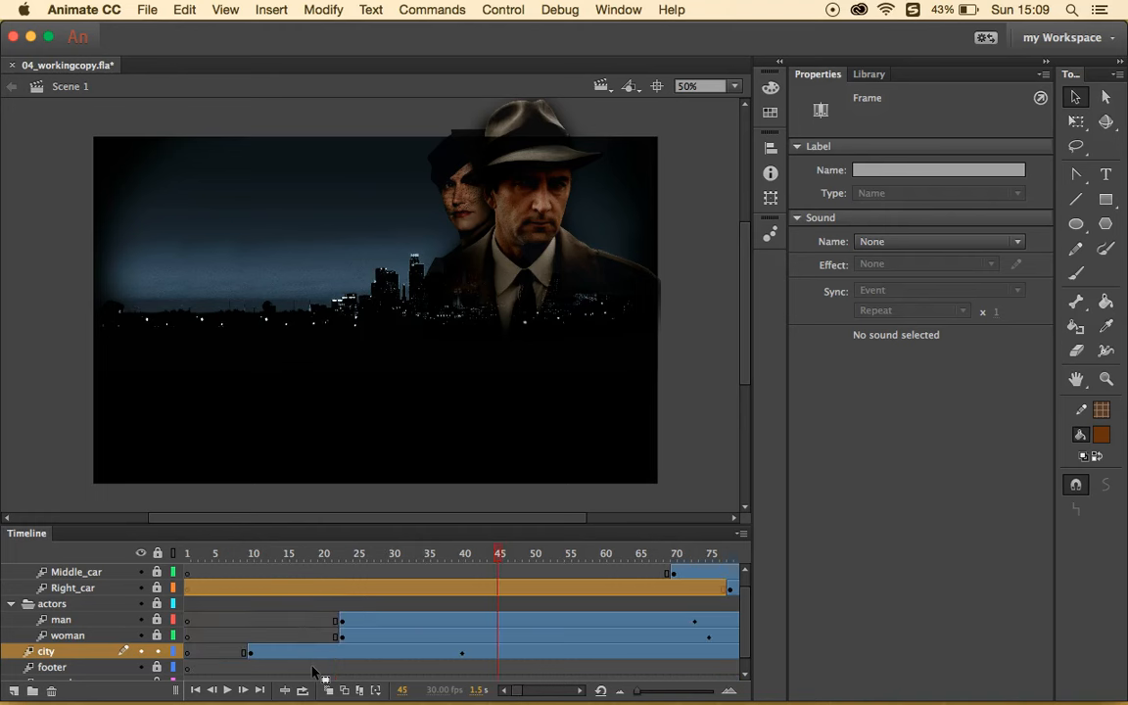
# - At frame 10, give the city skyline instance an Alpha colour effect of 0%
pyautogui.click(252, 556)
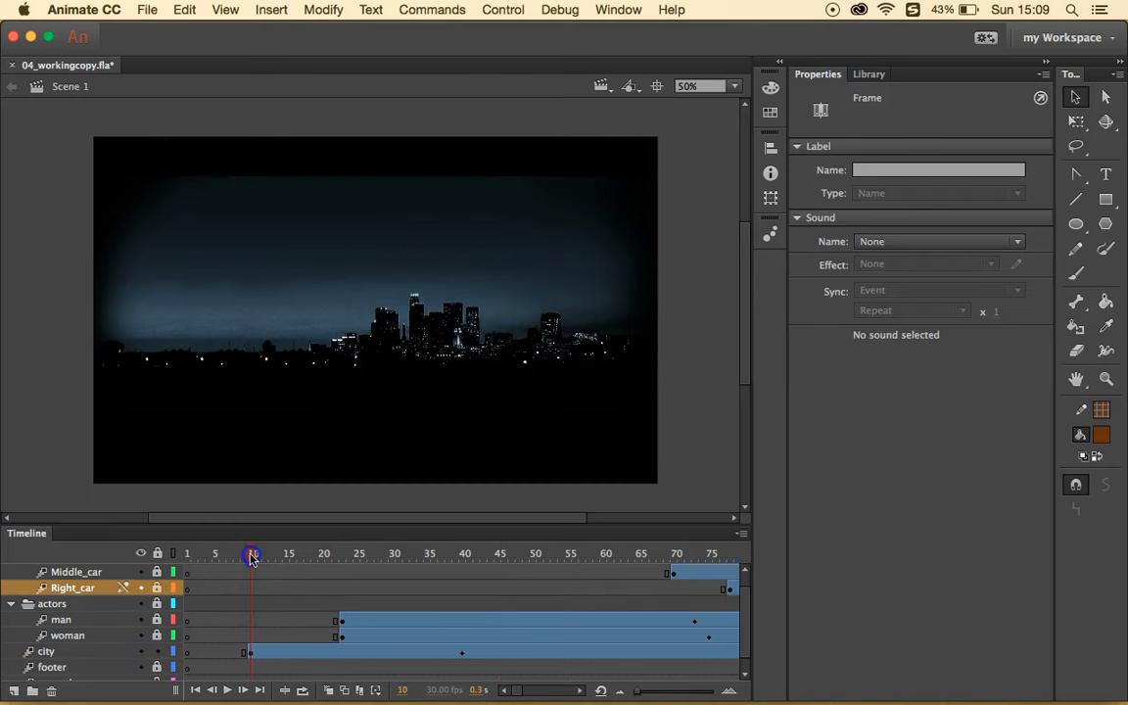
pyautogui.click(248, 652)
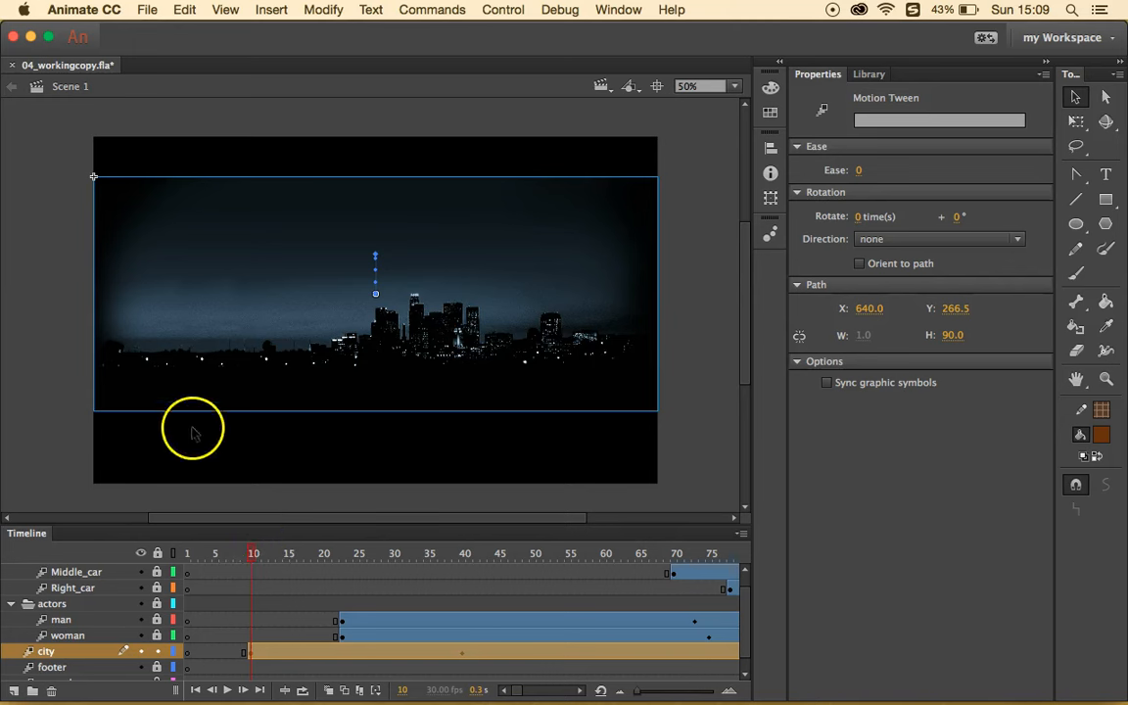
pyautogui.click(210, 334)
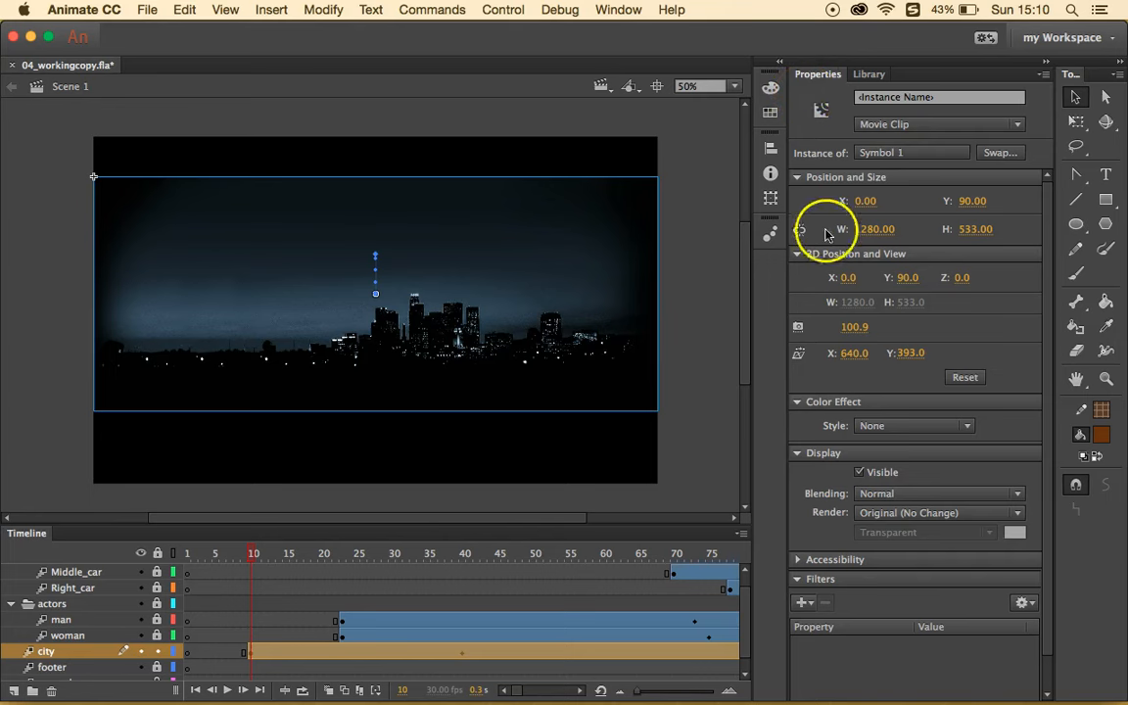
pyautogui.click(913, 427)
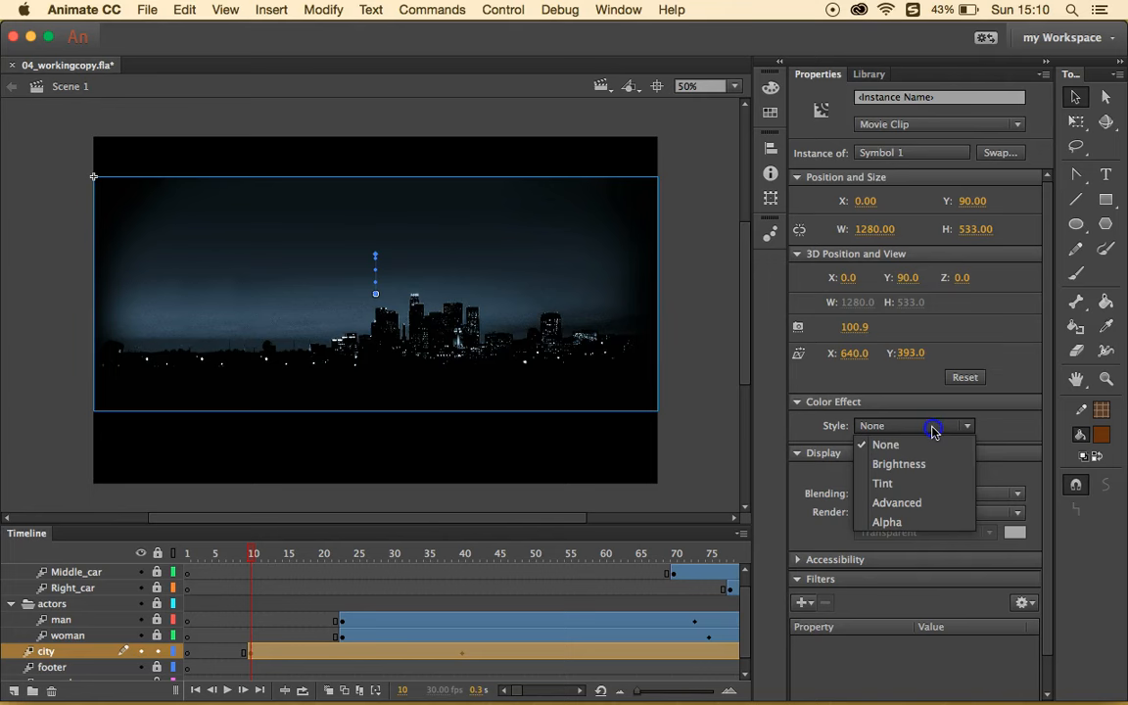
pyautogui.click(902, 526)
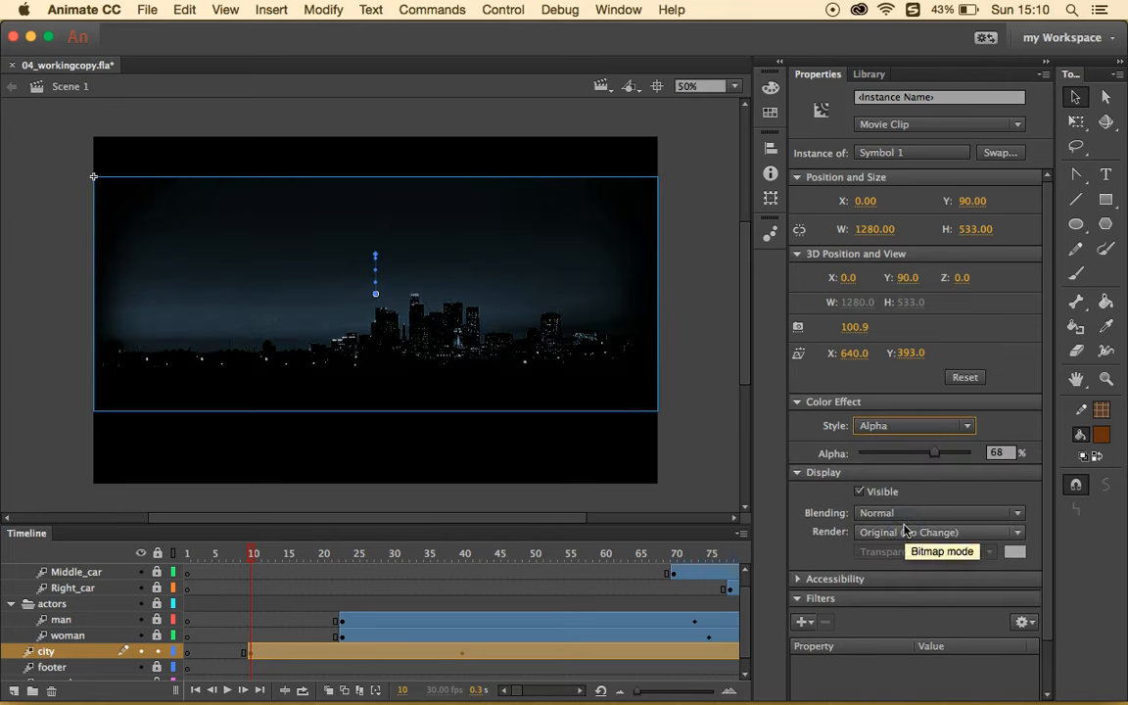
pyautogui.click(998, 452)
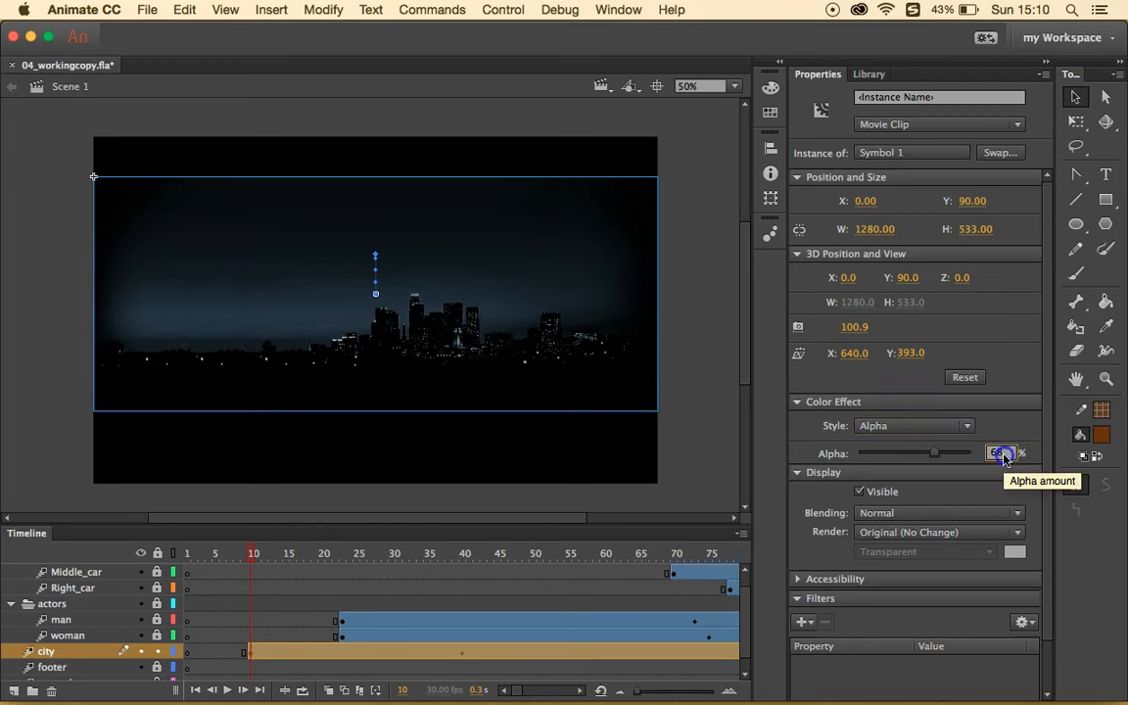
pyautogui.write('0')
pyautogui.press('Return')
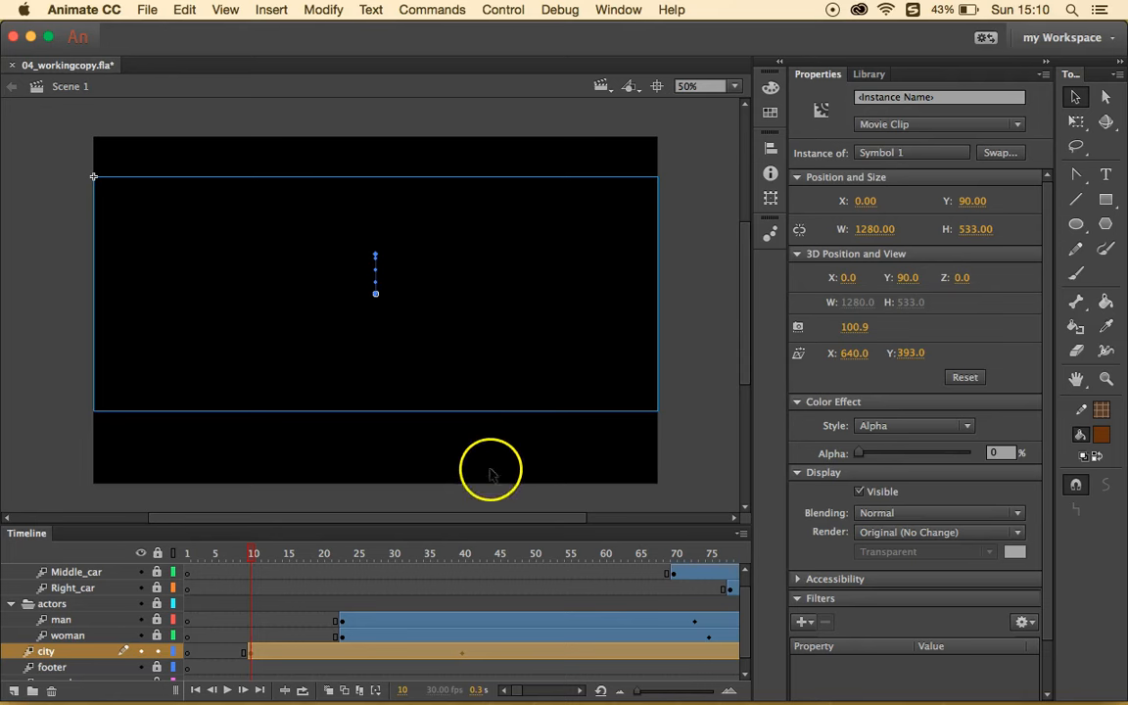
# - At frame 40 on the city tween, raise the city skyline instance's Alpha to 100%
pyautogui.hscroll(5, 533, 573)
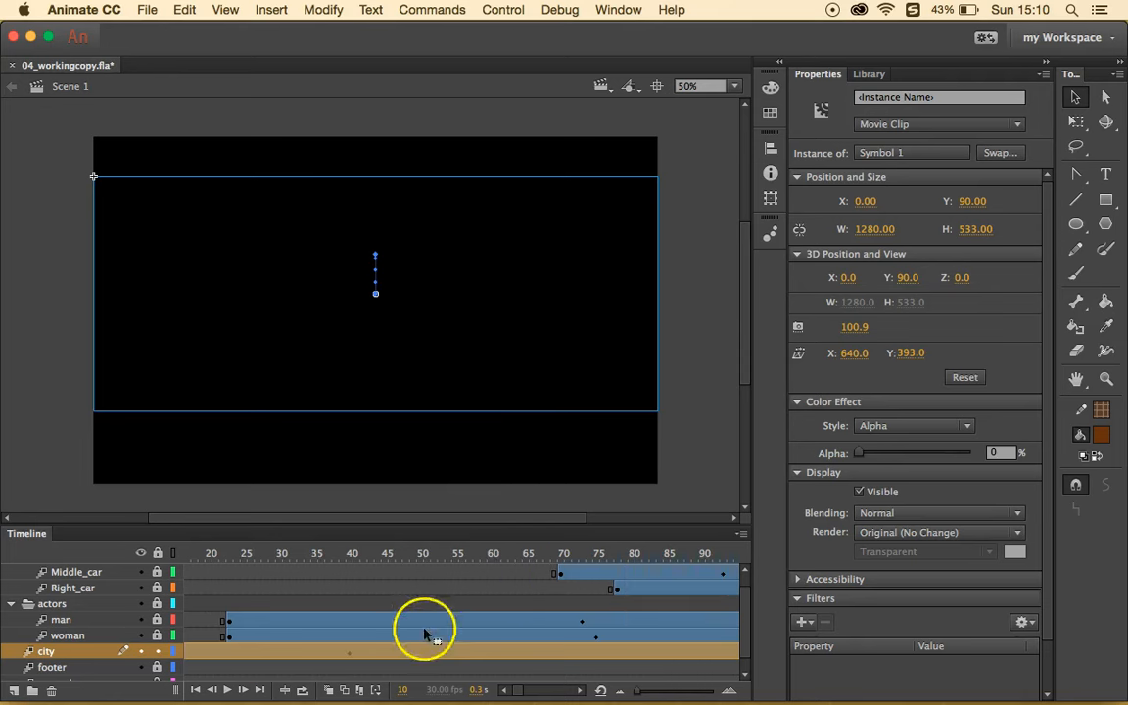
pyautogui.click(350, 653)
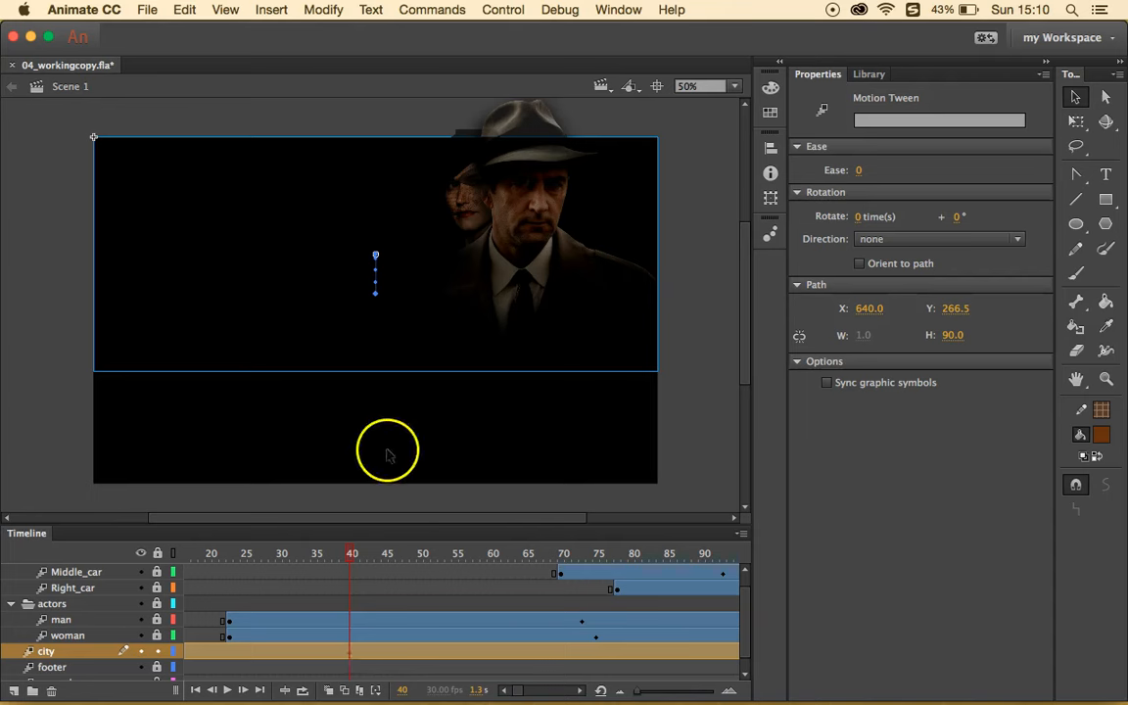
pyautogui.click(384, 286)
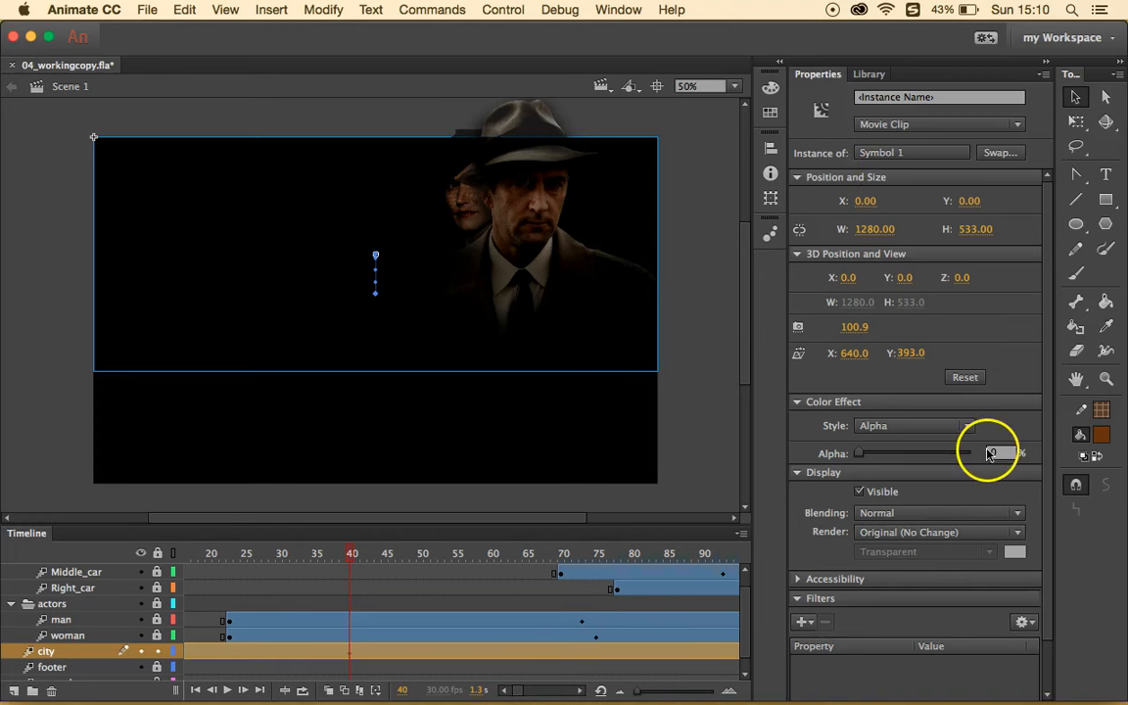
pyautogui.moveTo(860, 456); pyautogui.dragTo(984, 456)
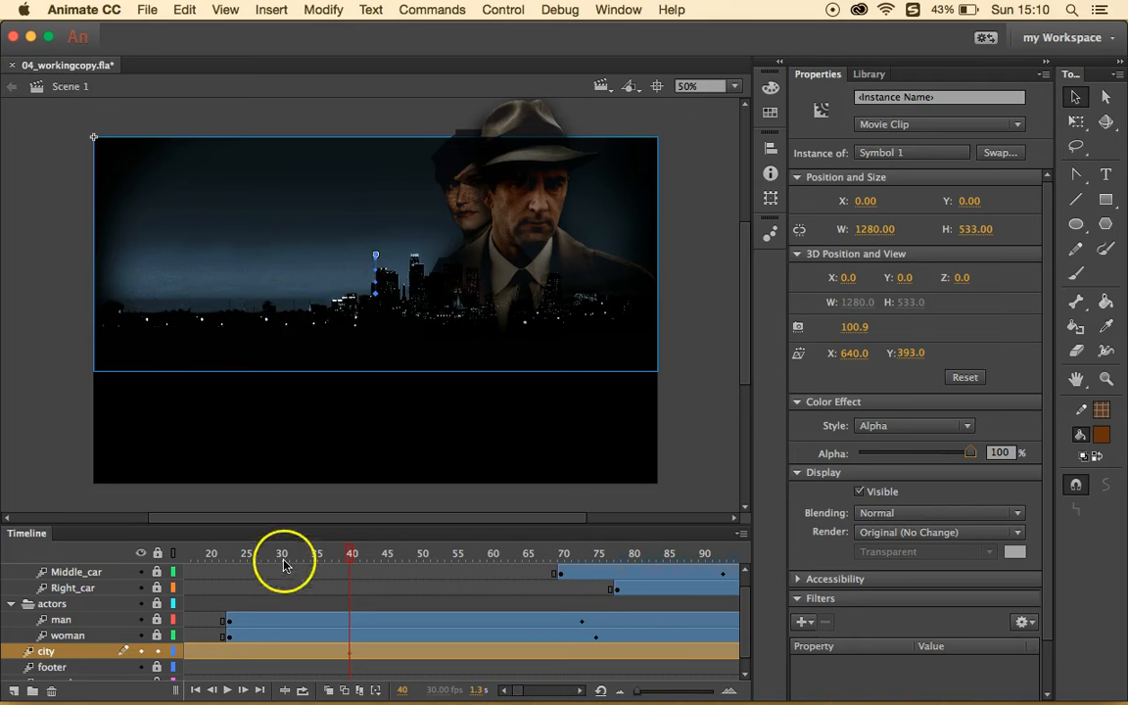
# - Play the timeline to preview the fade, then stop and scrub back to frame 17
pyautogui.click(503, 10)
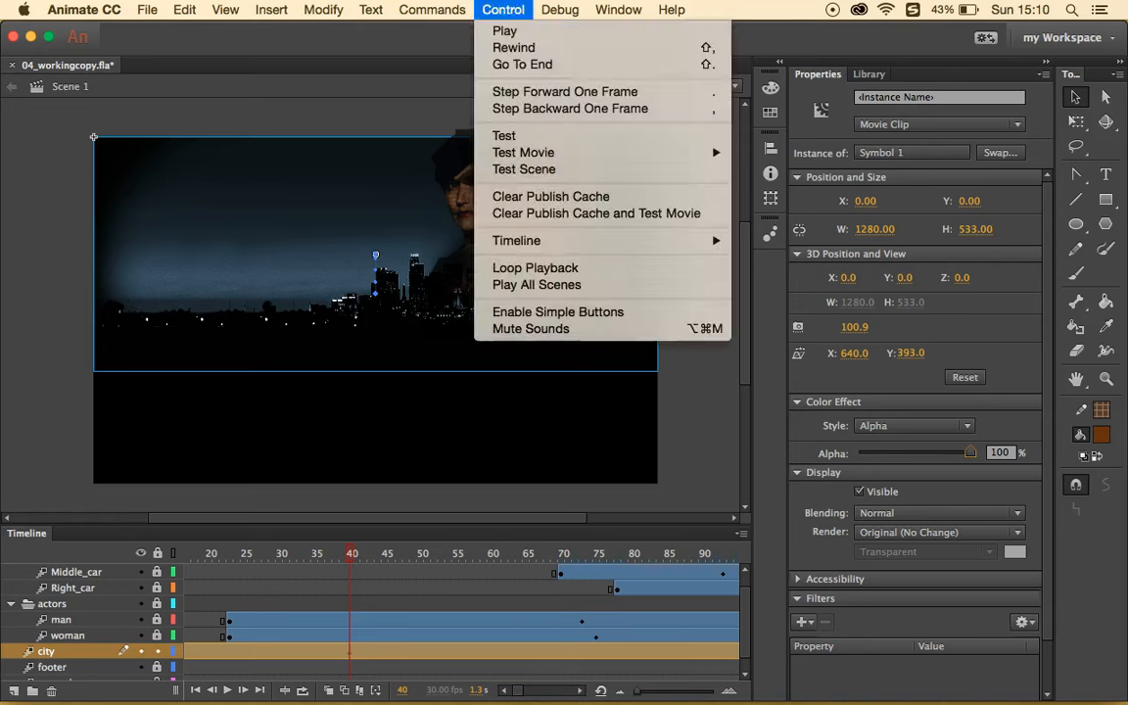
pyautogui.click(506, 31)
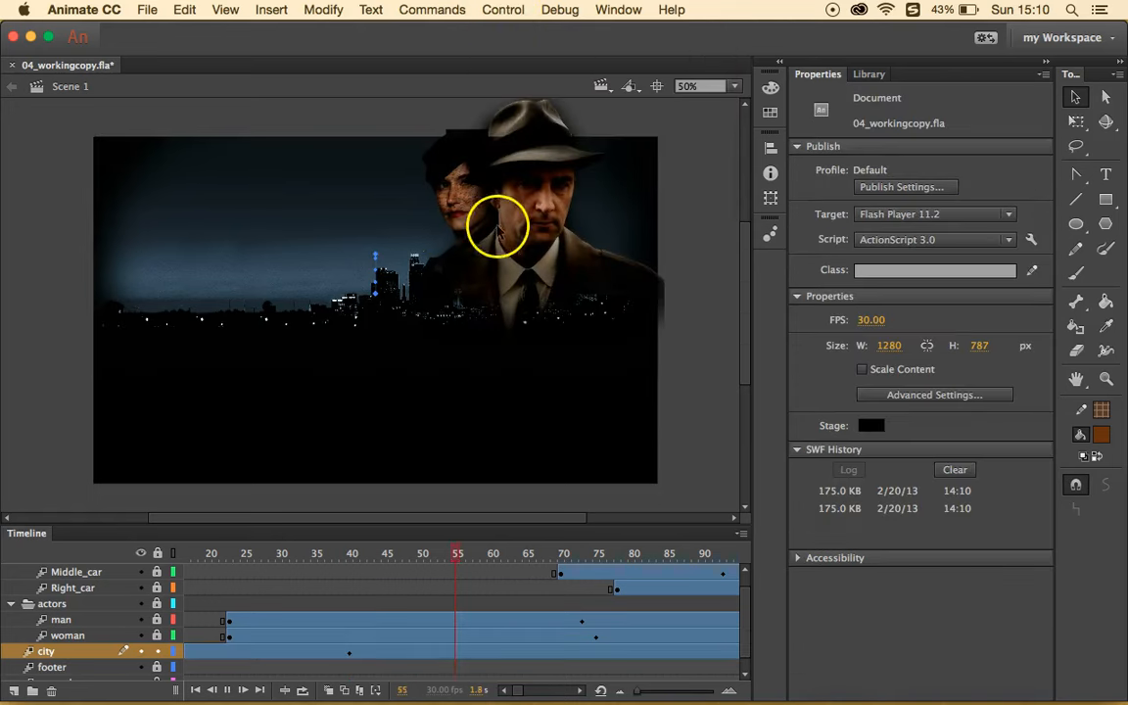
pyautogui.click(309, 586)
pyautogui.moveTo(309, 554); pyautogui.dragTo(206, 552)
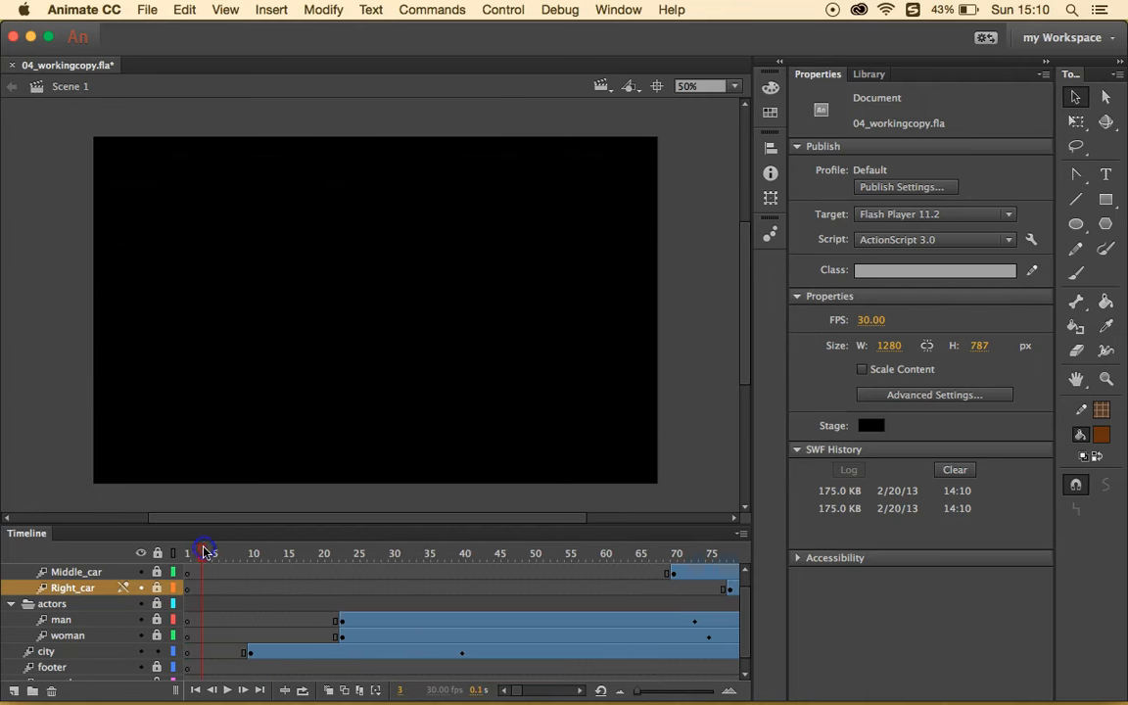
# - Play the animation again from frame 17 and scroll across the stage to inspect it
pyautogui.click(502, 10)
pyautogui.click(509, 30)
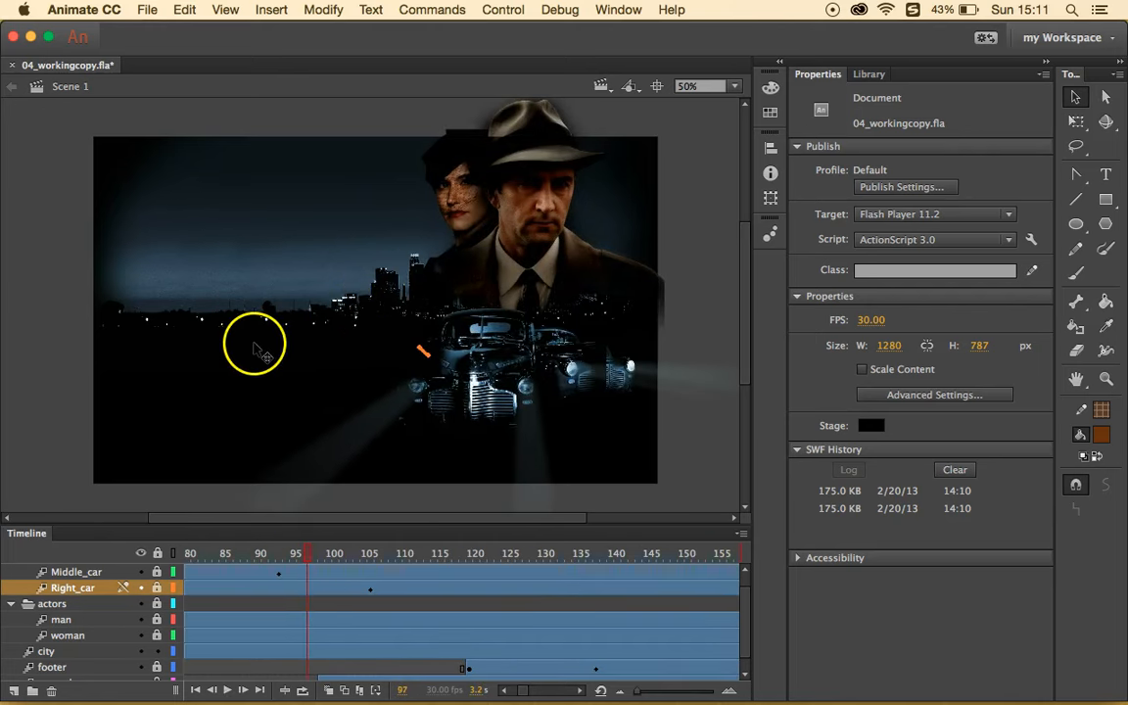
pyautogui.hscroll(-5, 234, 337)
pyautogui.hscroll(10, 234, 338)
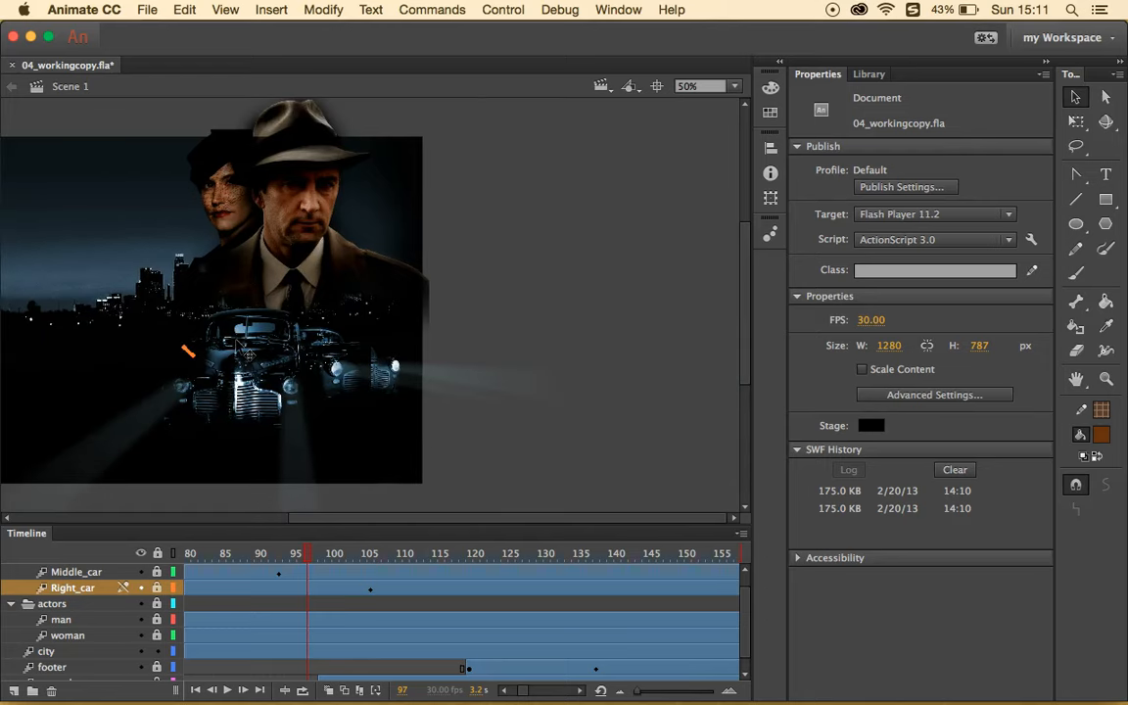
pyautogui.hscroll(-10, 238, 348)
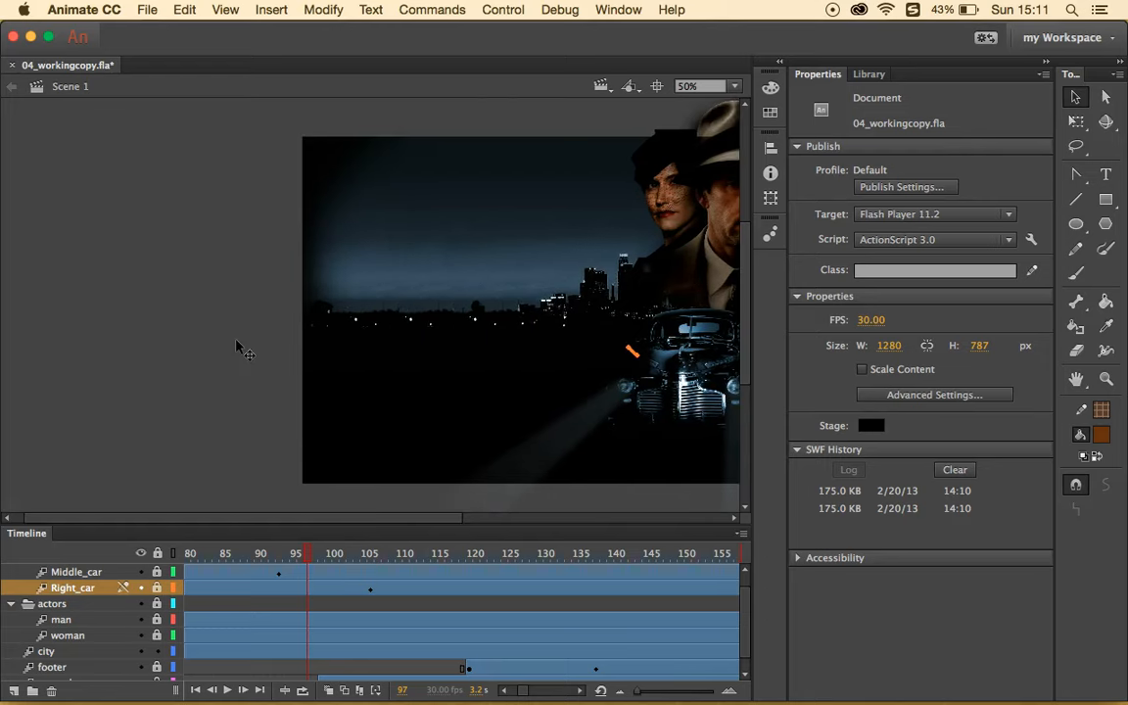
pyautogui.moveTo(360, 525); pyautogui.dragTo(498, 512)
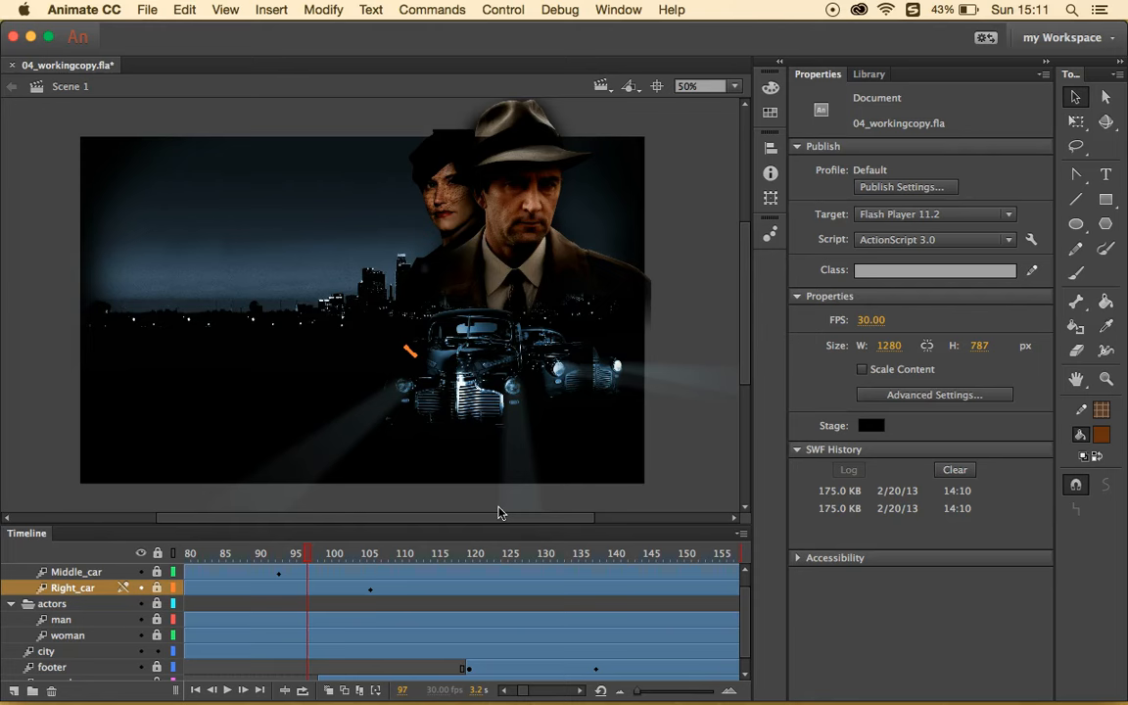
# - Unlock the actors folder, then re-lock the man and city layers
pyautogui.click(118, 603)
pyautogui.click(157, 604)
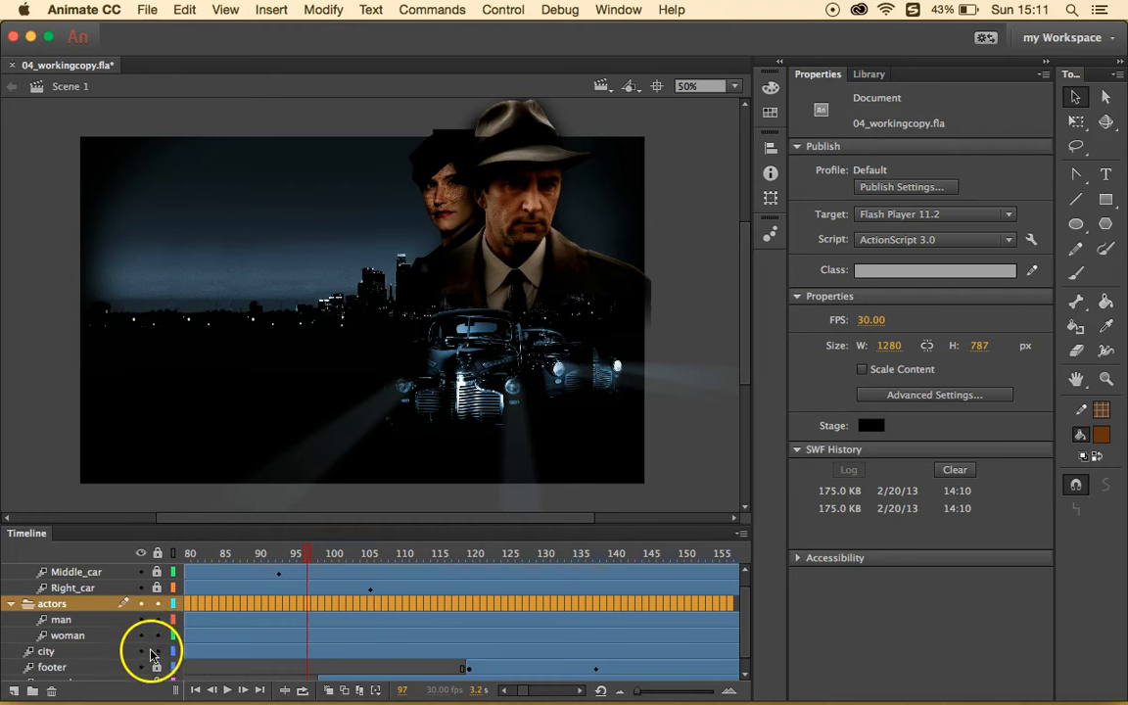
pyautogui.click(157, 621)
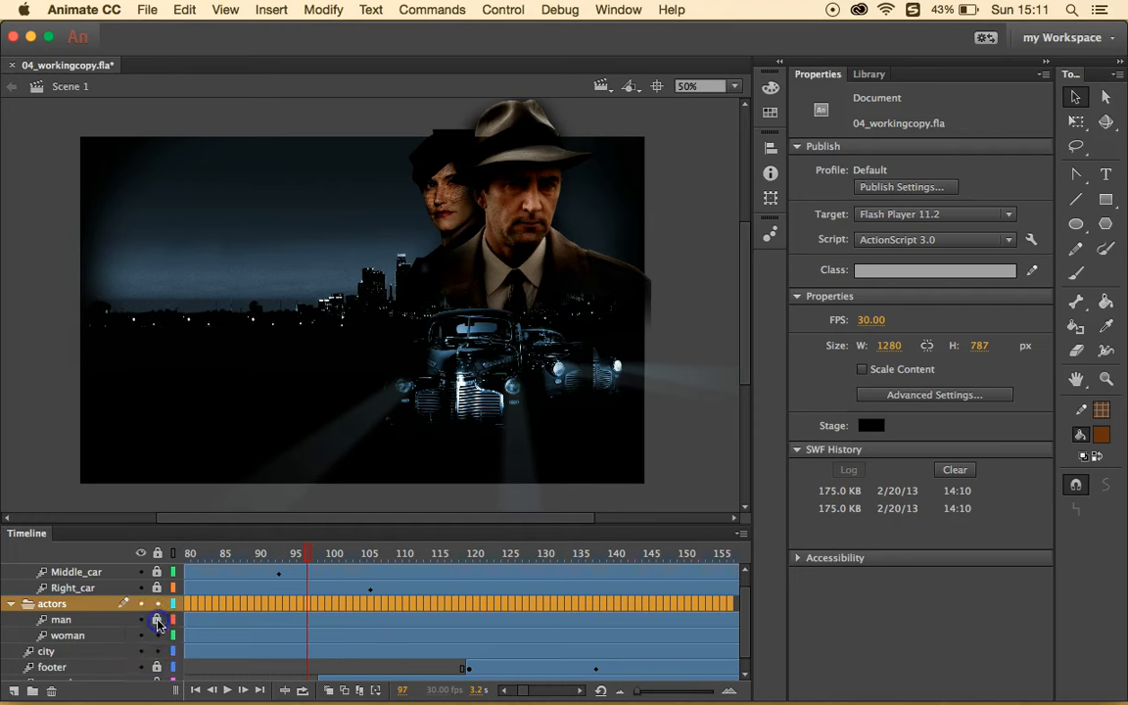
pyautogui.scroll(-1, 154, 656)
pyautogui.click(159, 636)
pyautogui.scroll(2, 160, 639)
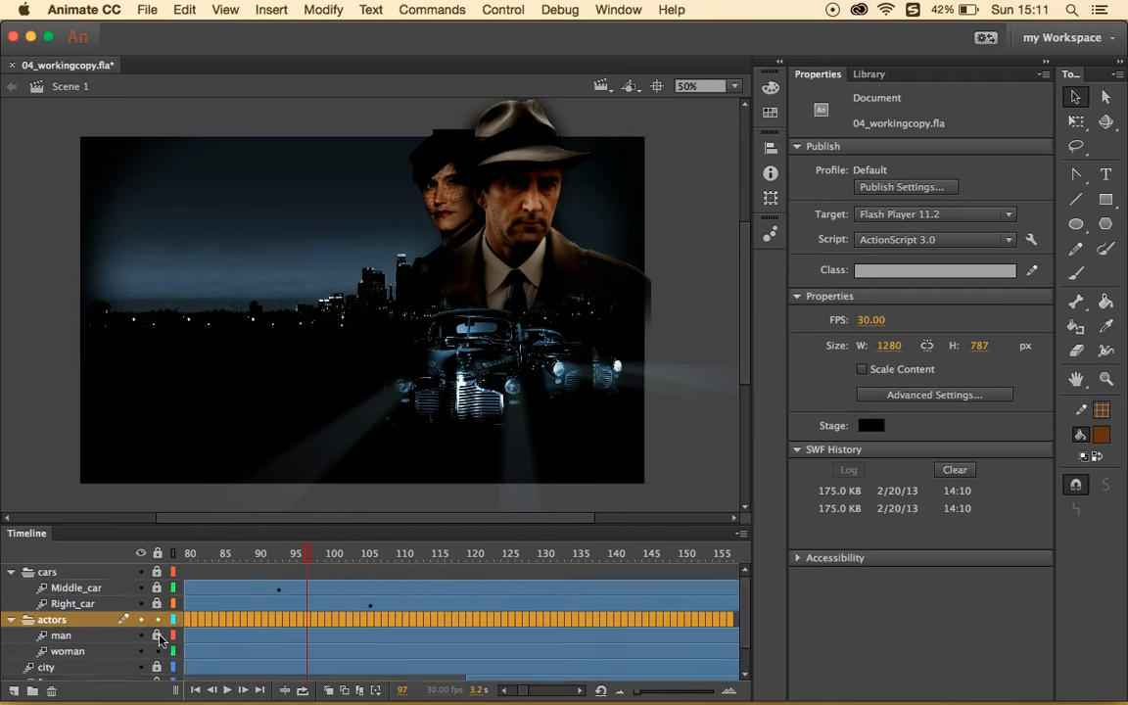
pyautogui.scroll(-2, 159, 638)
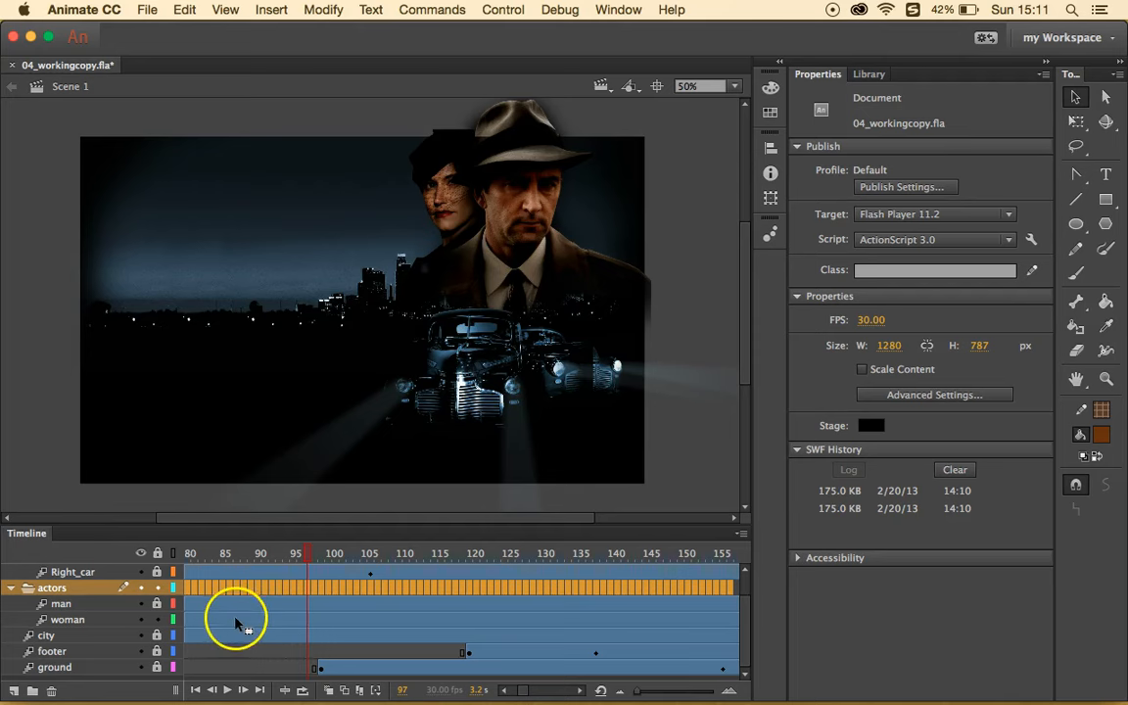
# - Select the woman's motion tween, go to frame 23, and select the woman symbol on stage
pyautogui.click(260, 620)
pyautogui.hscroll(-5, 259, 627)
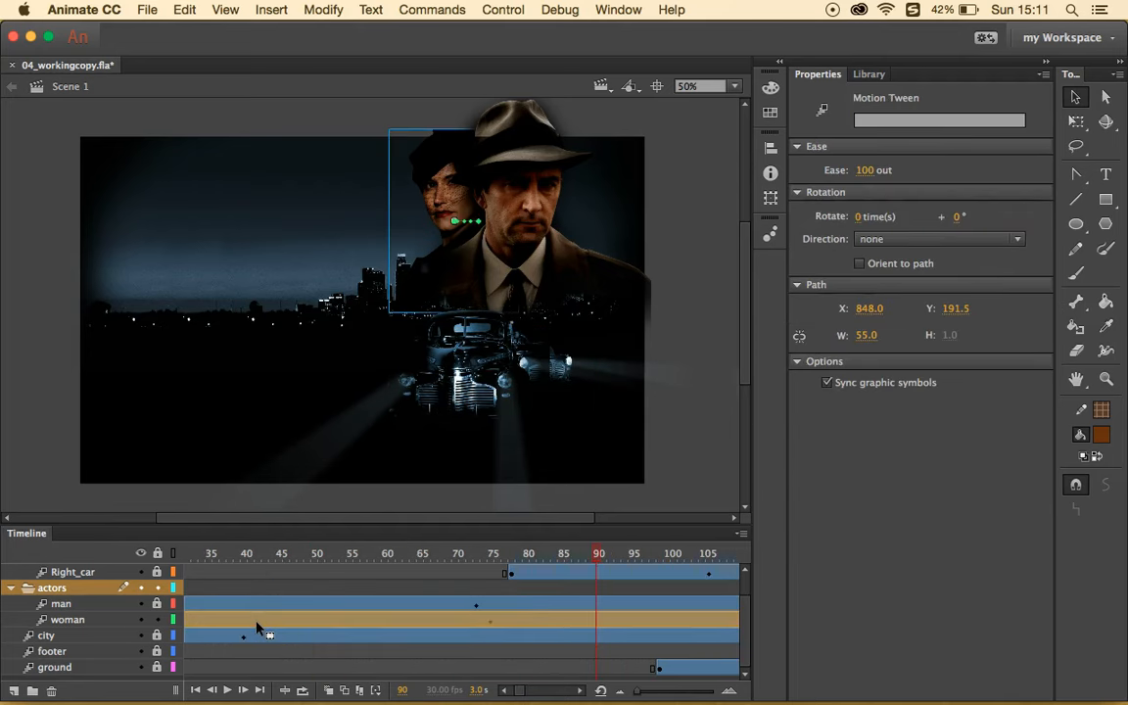
pyautogui.hscroll(-5, 256, 629)
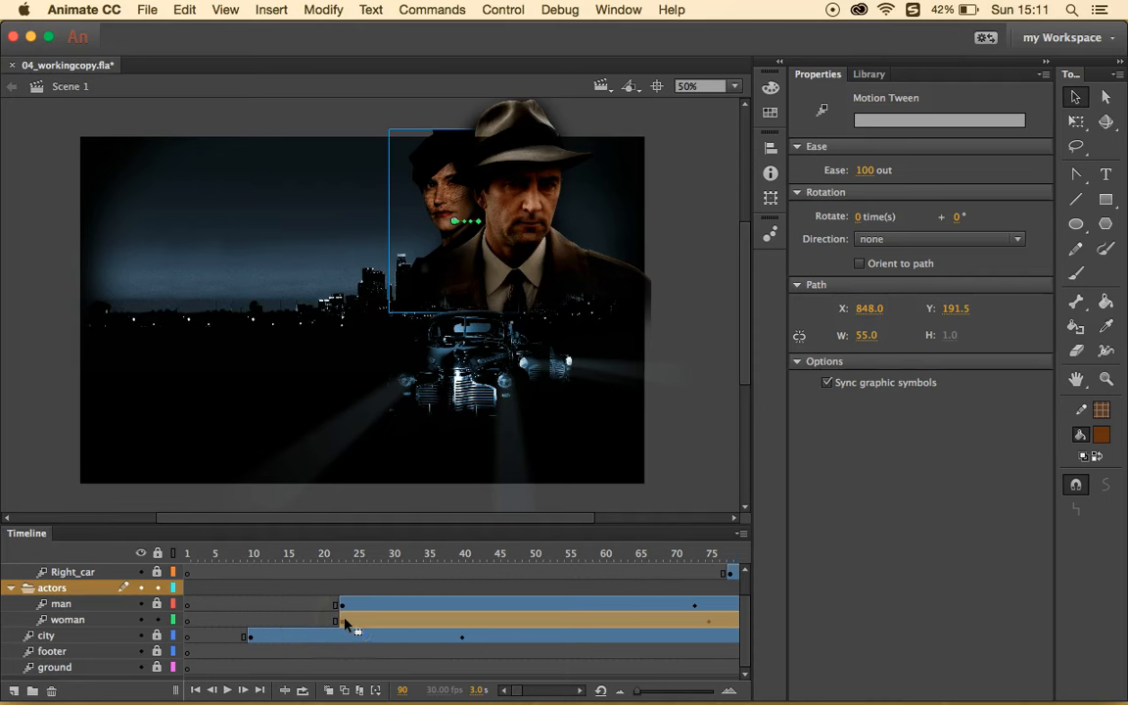
pyautogui.click(342, 551)
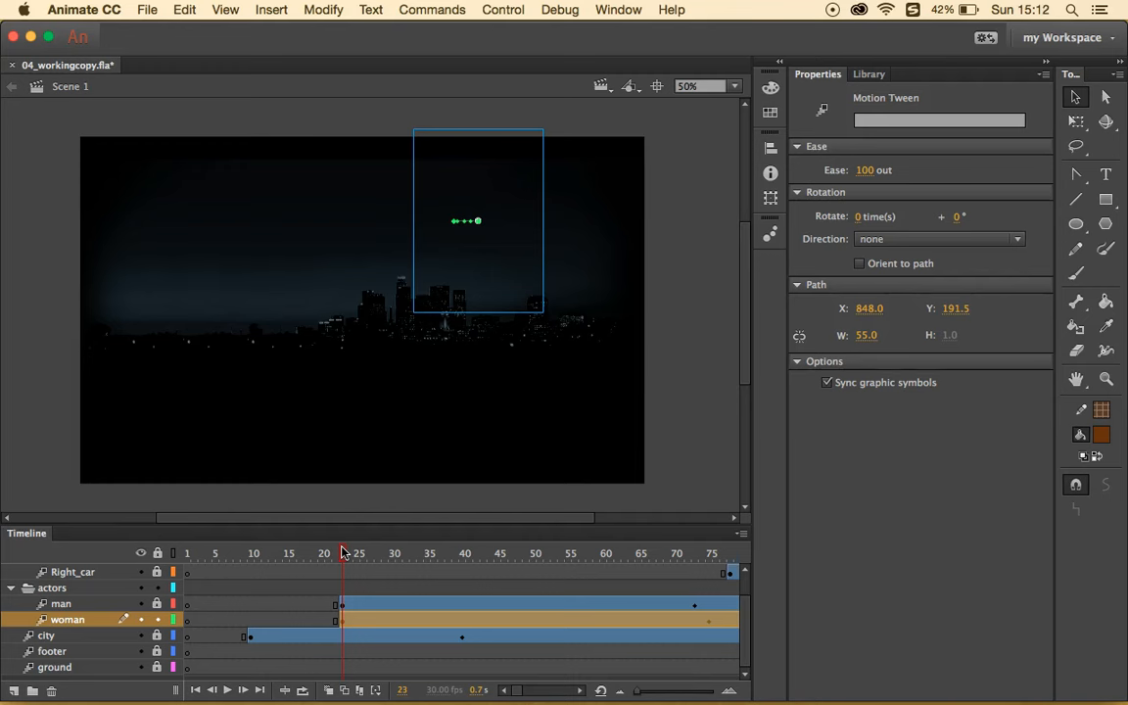
pyautogui.click(460, 200)
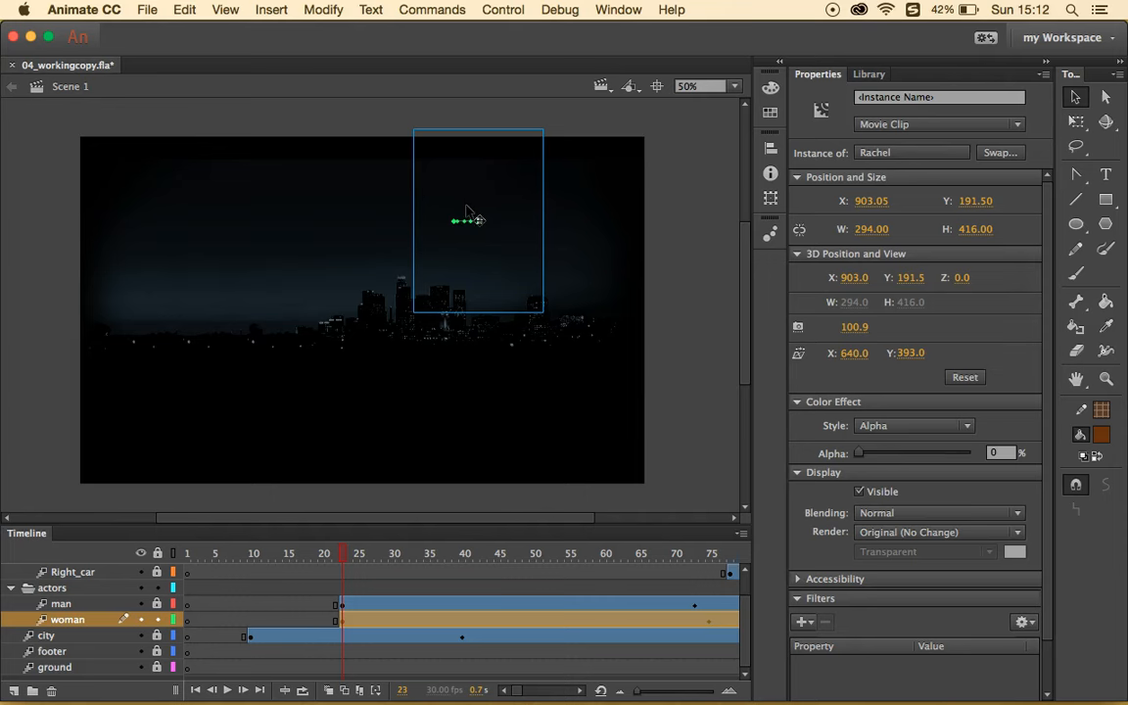
# - Add a Blur filter set to 20 px to the woman at frame 23
pyautogui.click(802, 621)
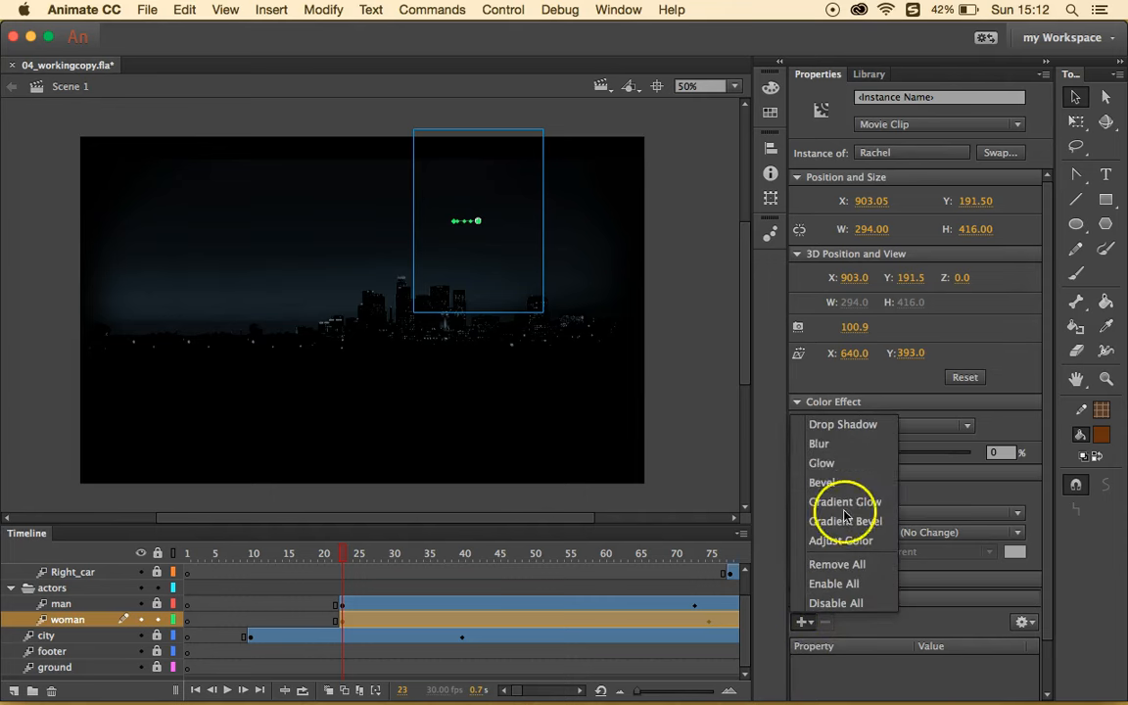
pyautogui.click(848, 444)
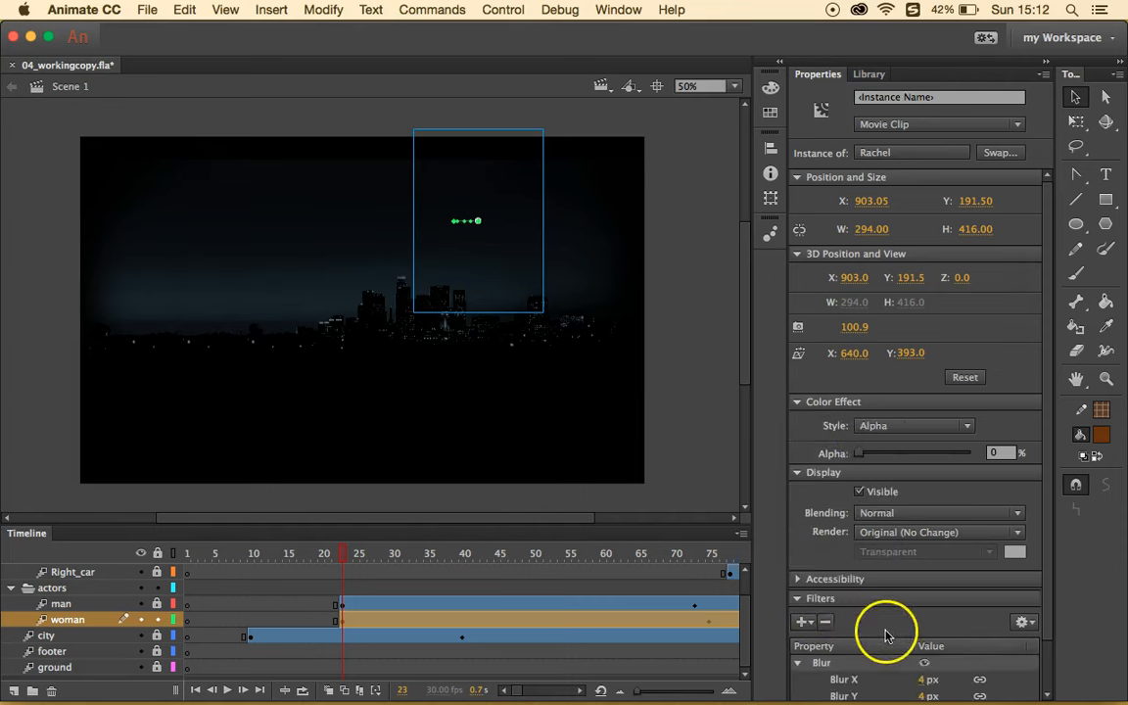
pyautogui.scroll(-2, 886, 635)
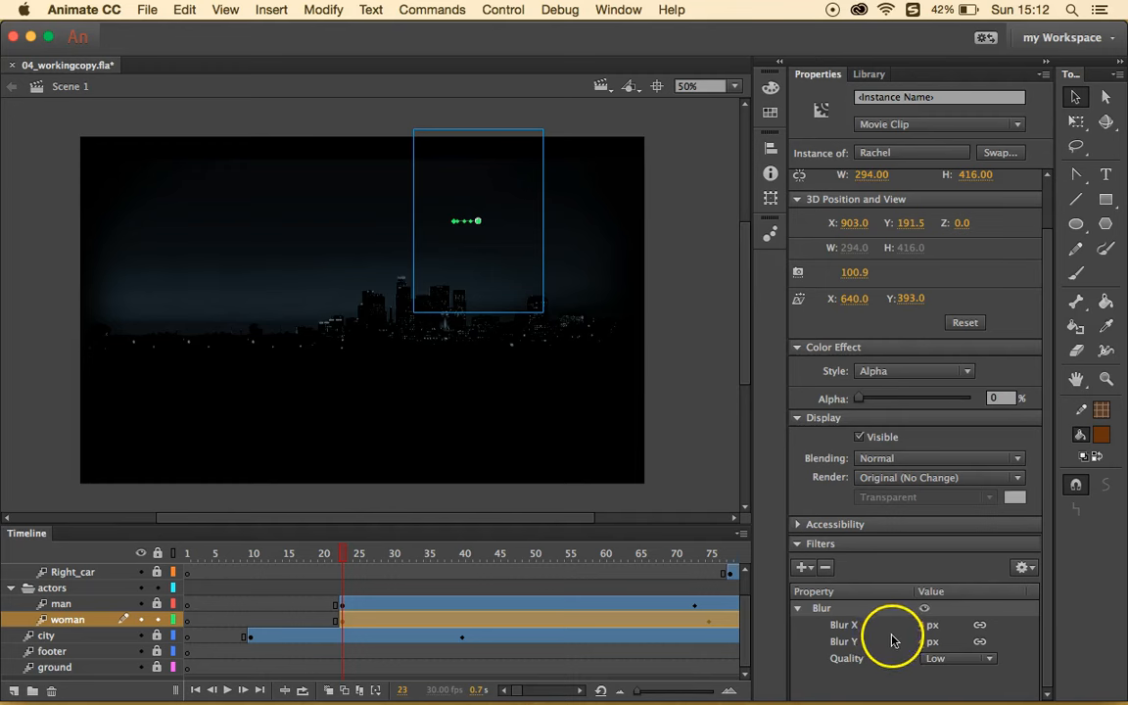
pyautogui.click(923, 626)
pyautogui.write('20')
pyautogui.press('Return')
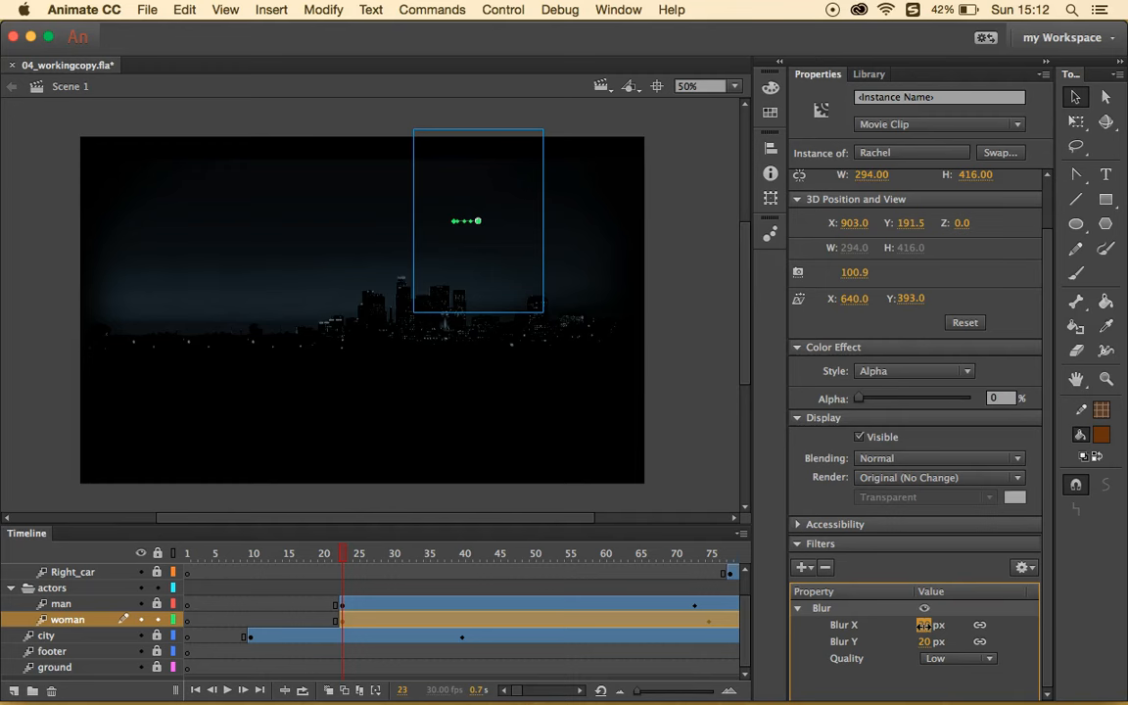
# - Toggle the Blur filter off and on to compare, then preview at frame 29
pyautogui.click(924, 609)
pyautogui.click(924, 608)
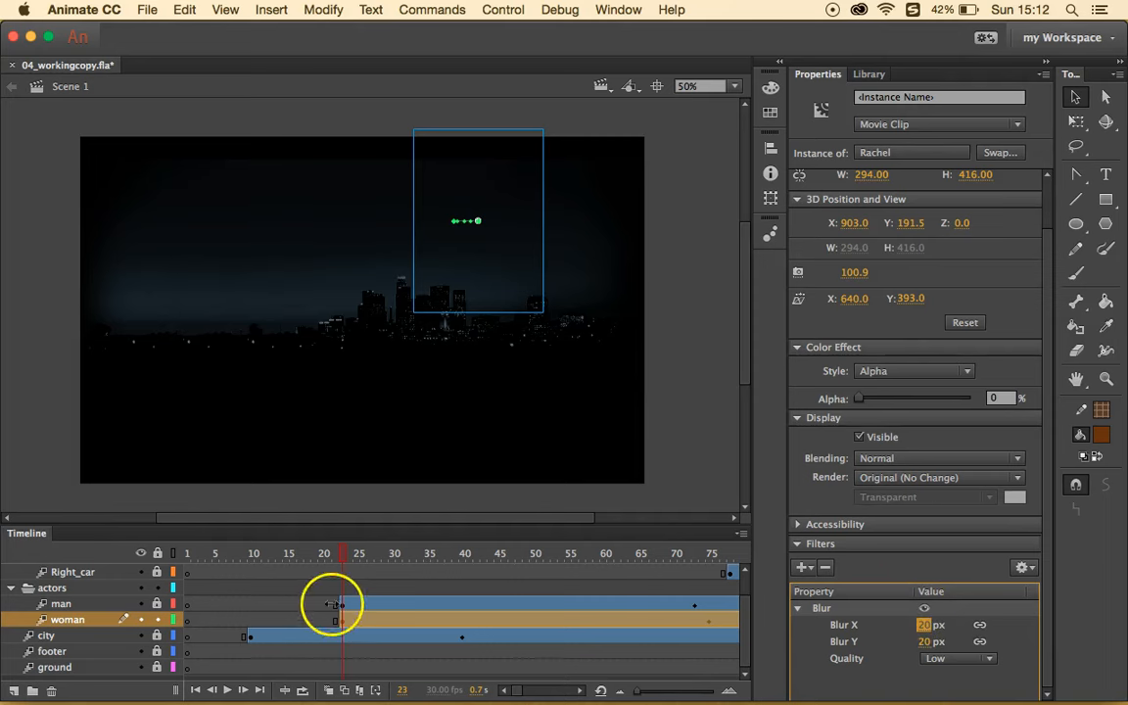
pyautogui.moveTo(353, 554); pyautogui.dragTo(678, 612)
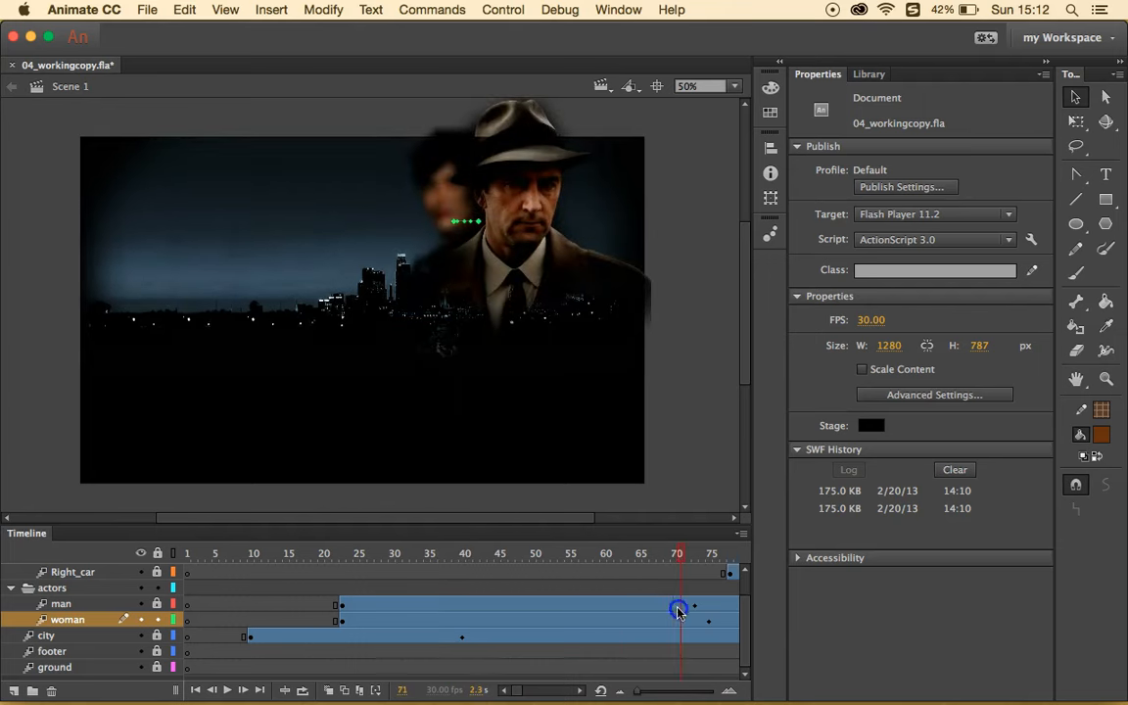
# - Insert a filter keyframe on the woman's tween at frame 140
pyautogui.click(427, 307)
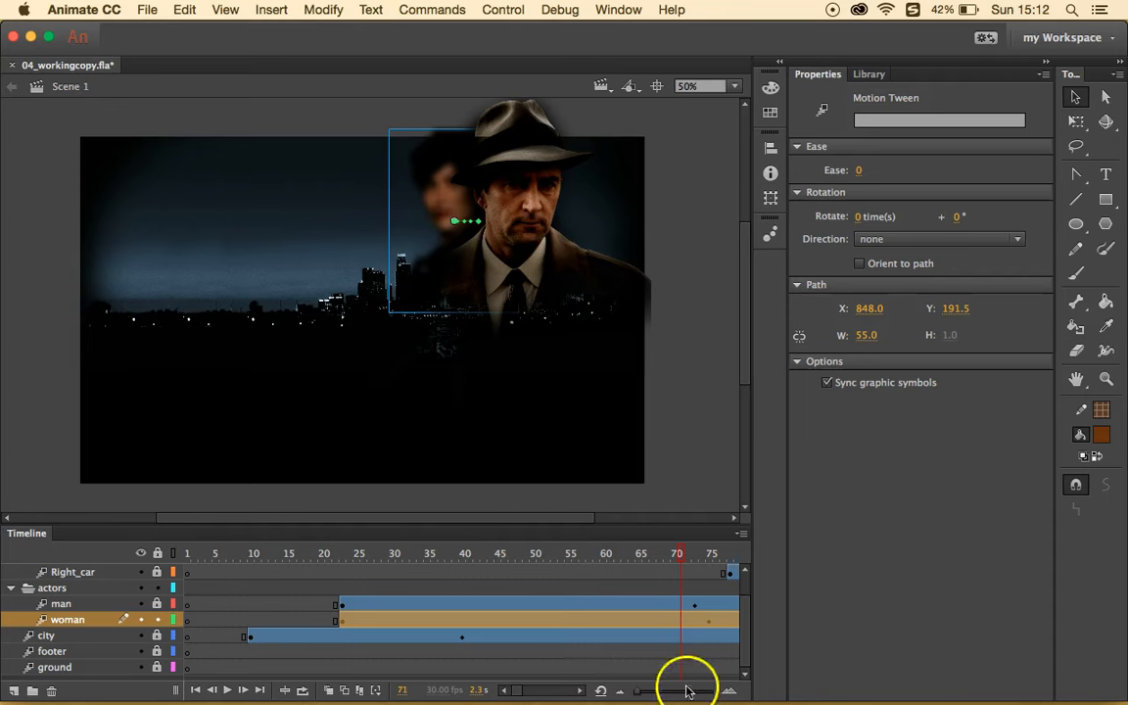
pyautogui.hscroll(5, 656, 634)
pyautogui.scroll(1, 656, 634)
pyautogui.hscroll(6, 657, 634)
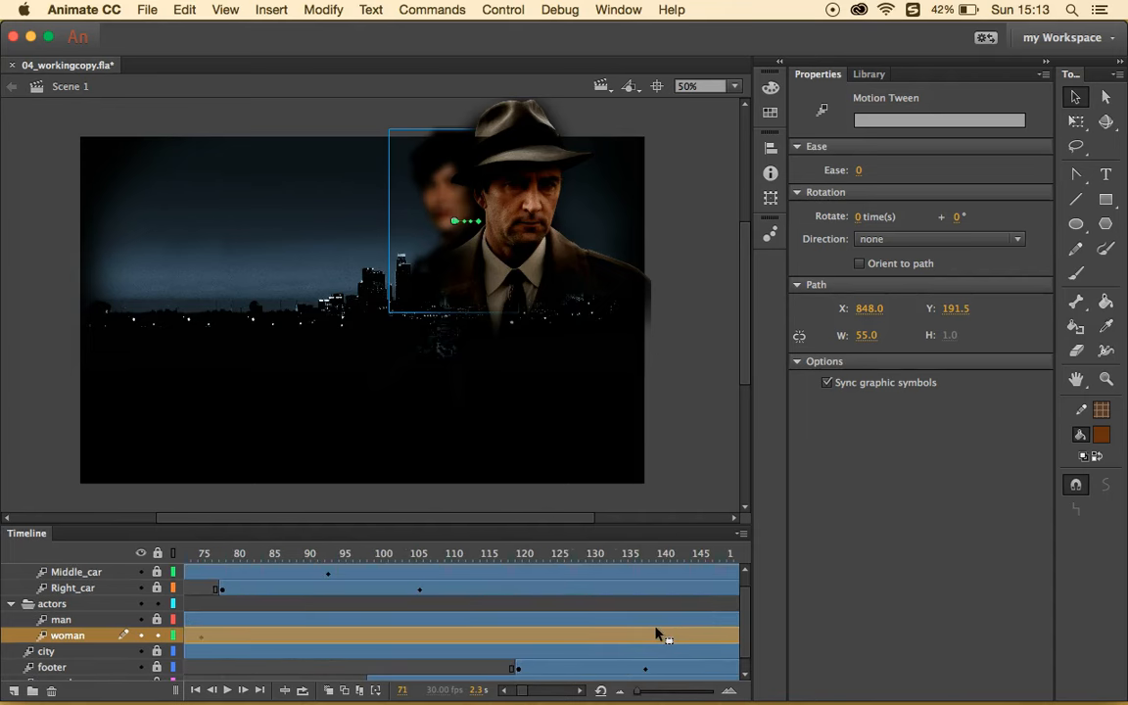
pyautogui.hscroll(2, 617, 631)
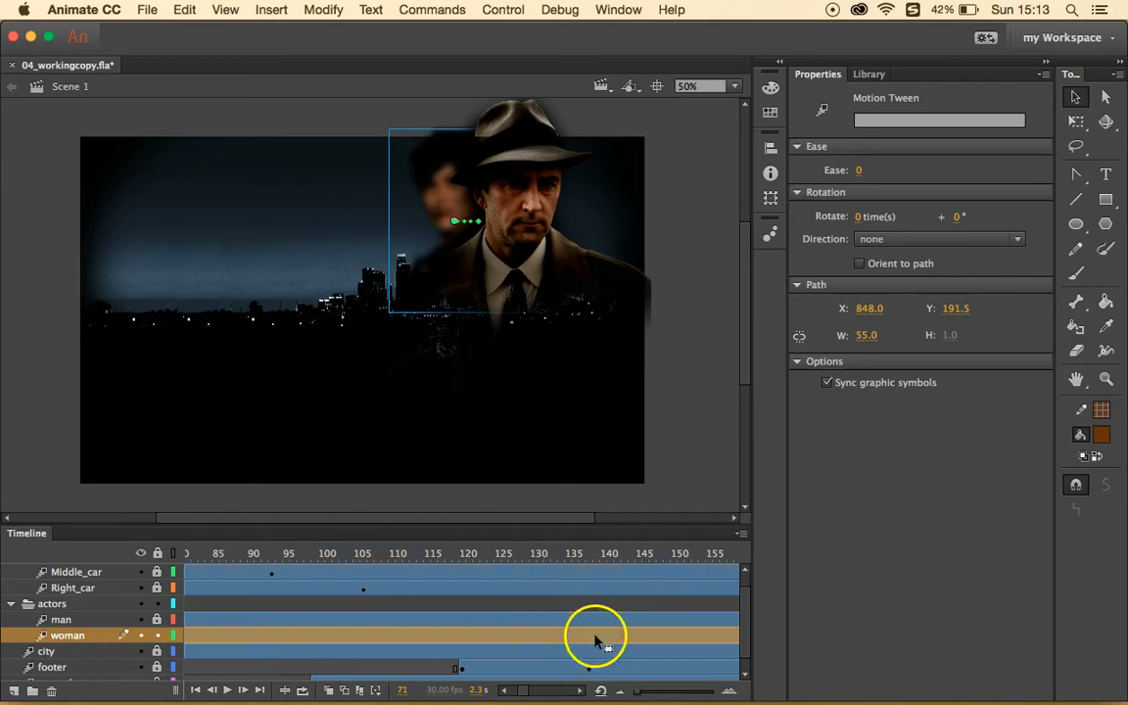
pyautogui.click(603, 637)
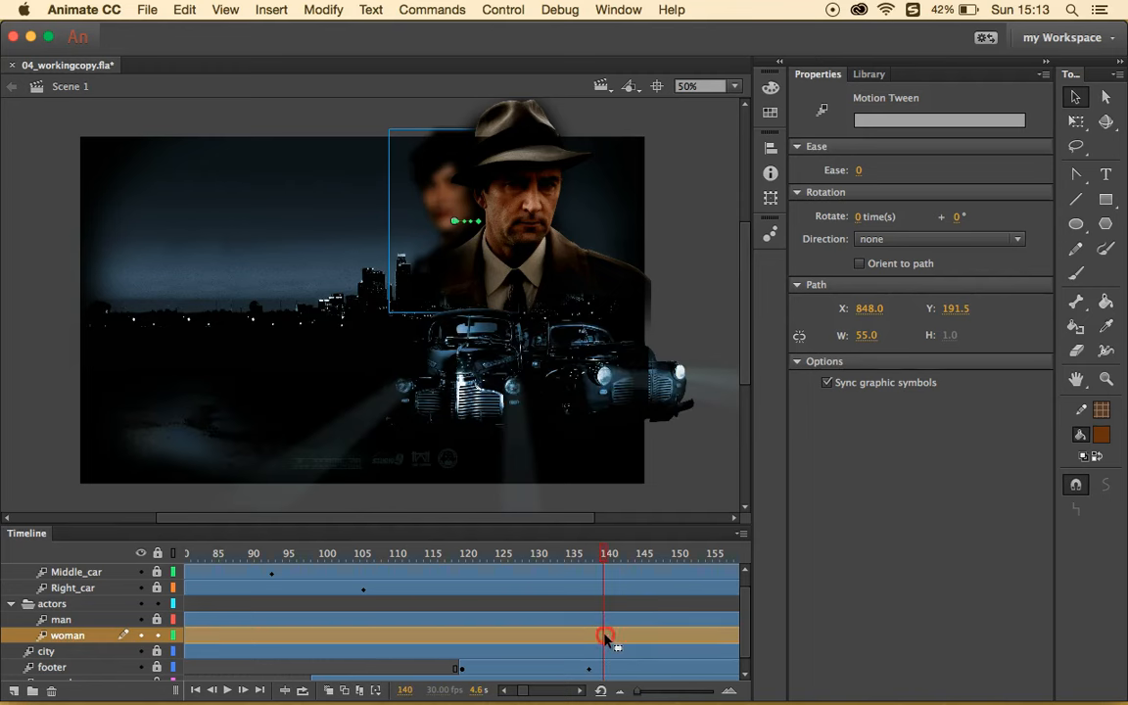
pyautogui.rightClick(604, 639)
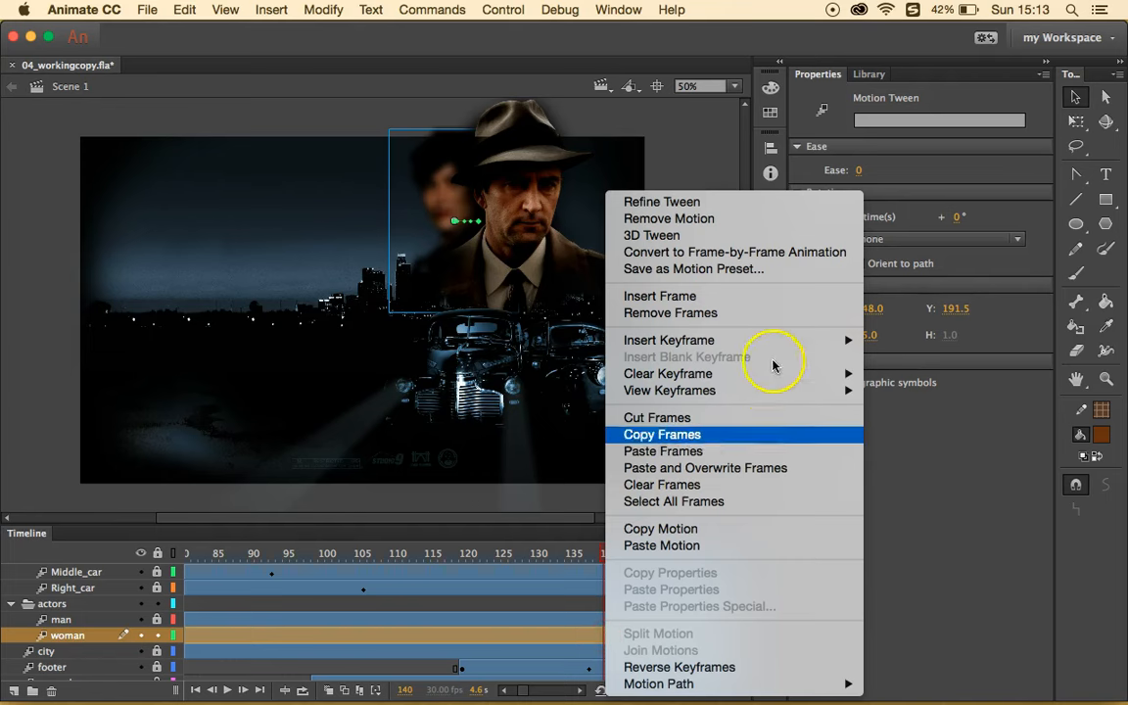
pyautogui.moveTo(803, 341)
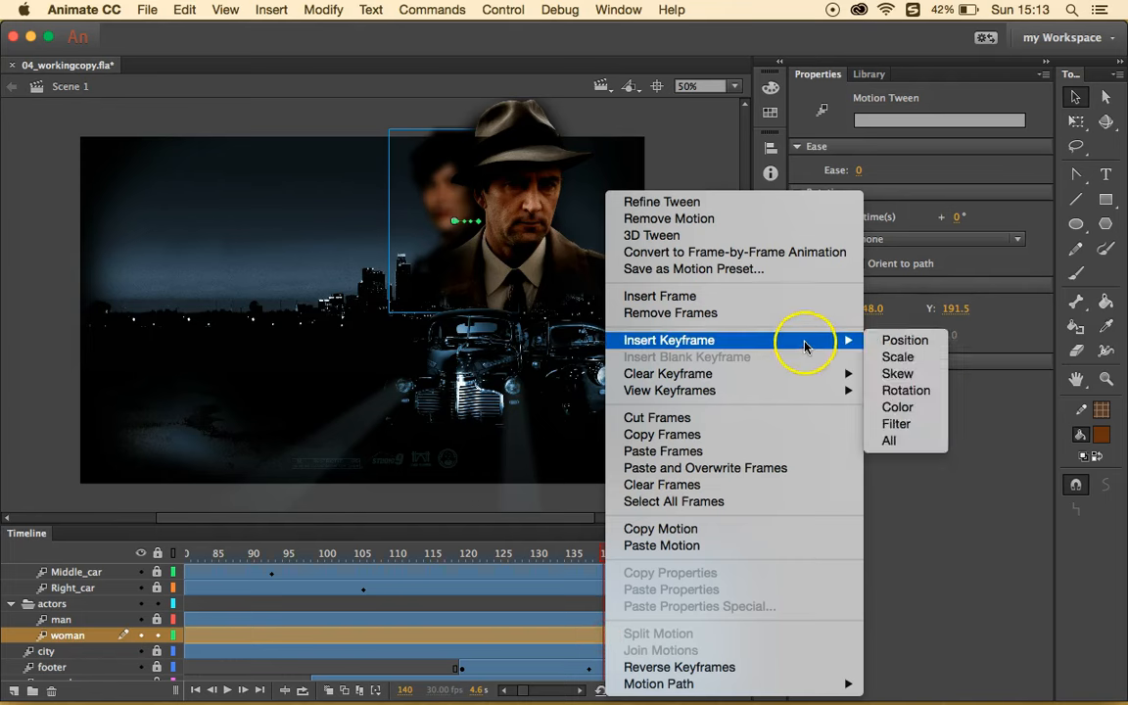
pyautogui.click(898, 425)
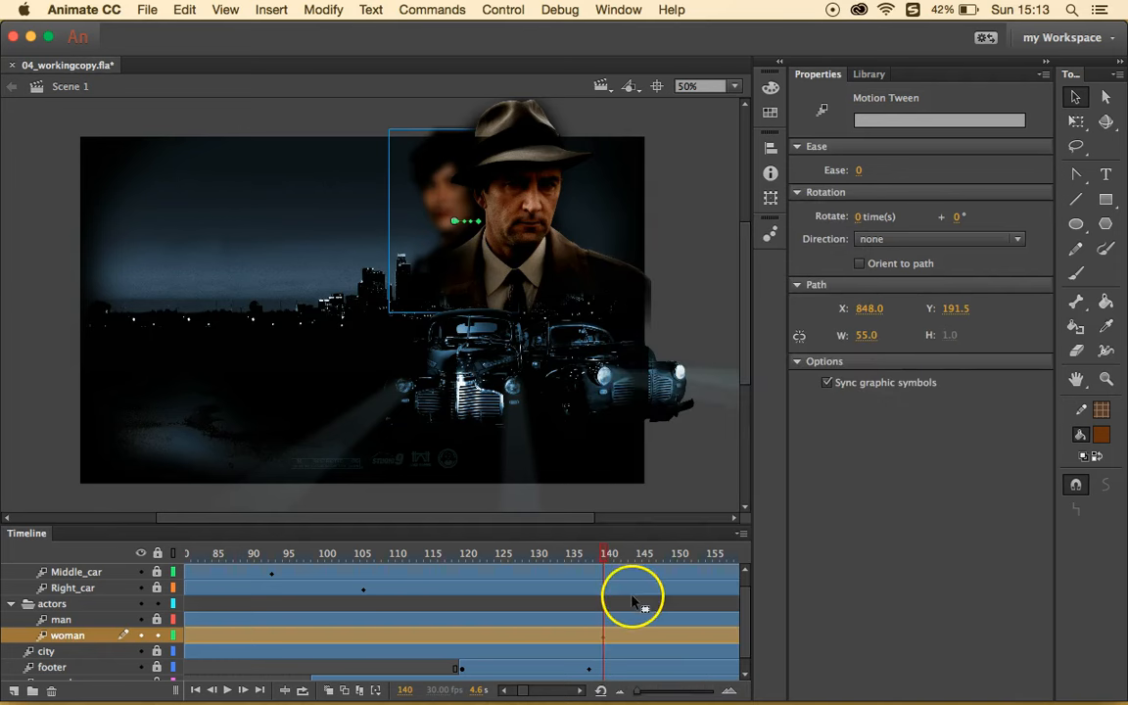
# - Move the playhead ahead to frame 160 on the woman's tween
pyautogui.click(607, 640)
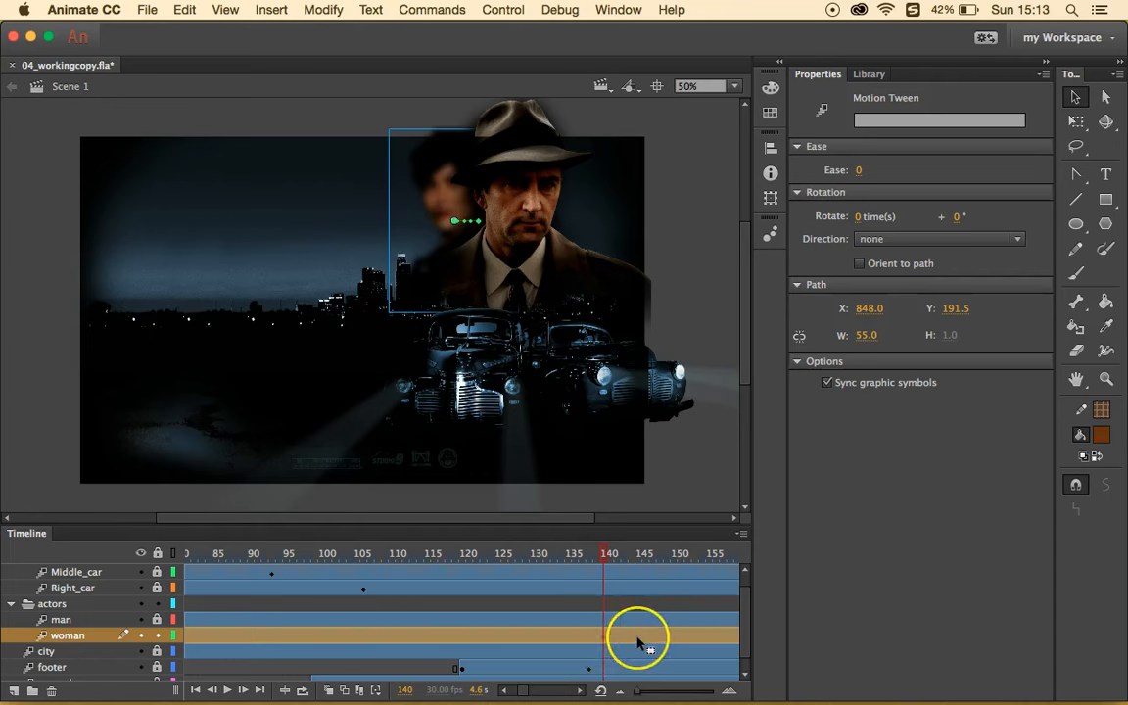
pyautogui.hscroll(3, 637, 642)
pyautogui.hscroll(3, 637, 641)
pyautogui.click(409, 634)
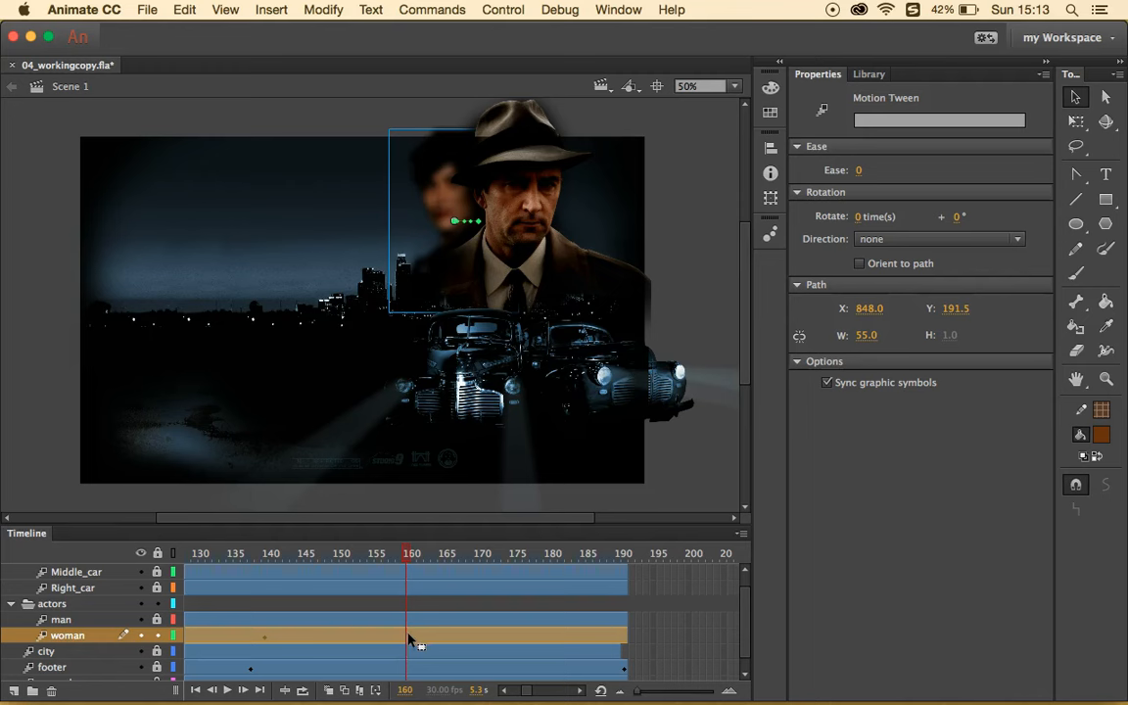
# - Insert a filter keyframe on the woman's tween at frame 160
pyautogui.rightClick(410, 639)
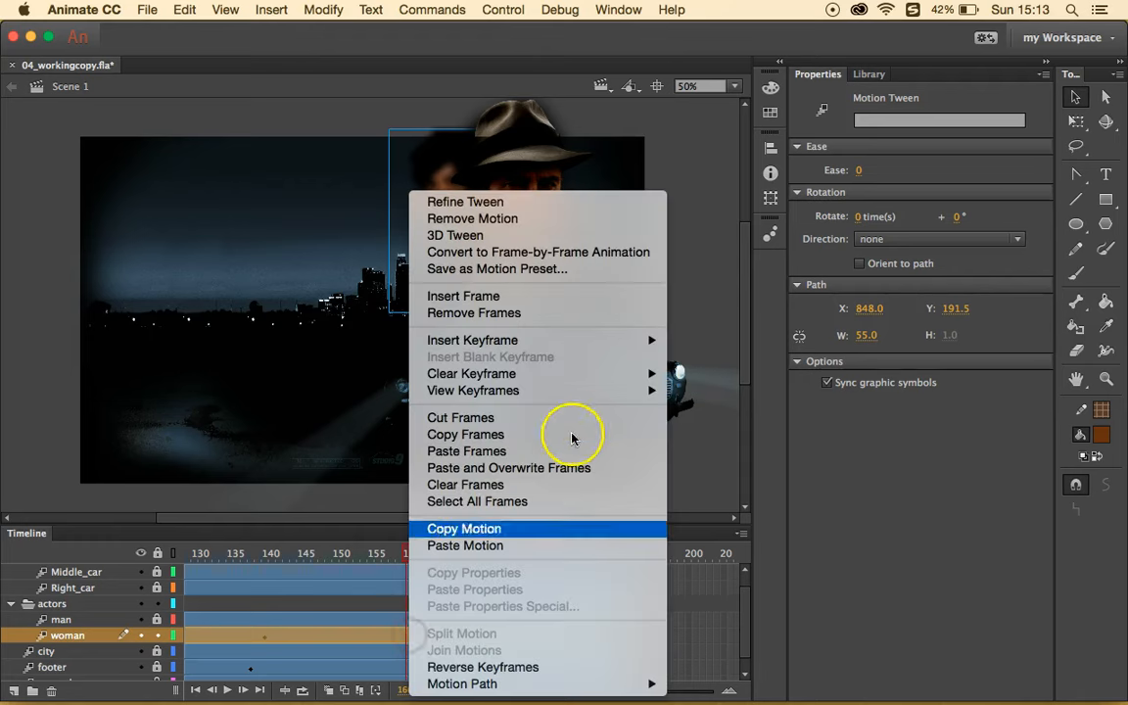
pyautogui.moveTo(629, 343)
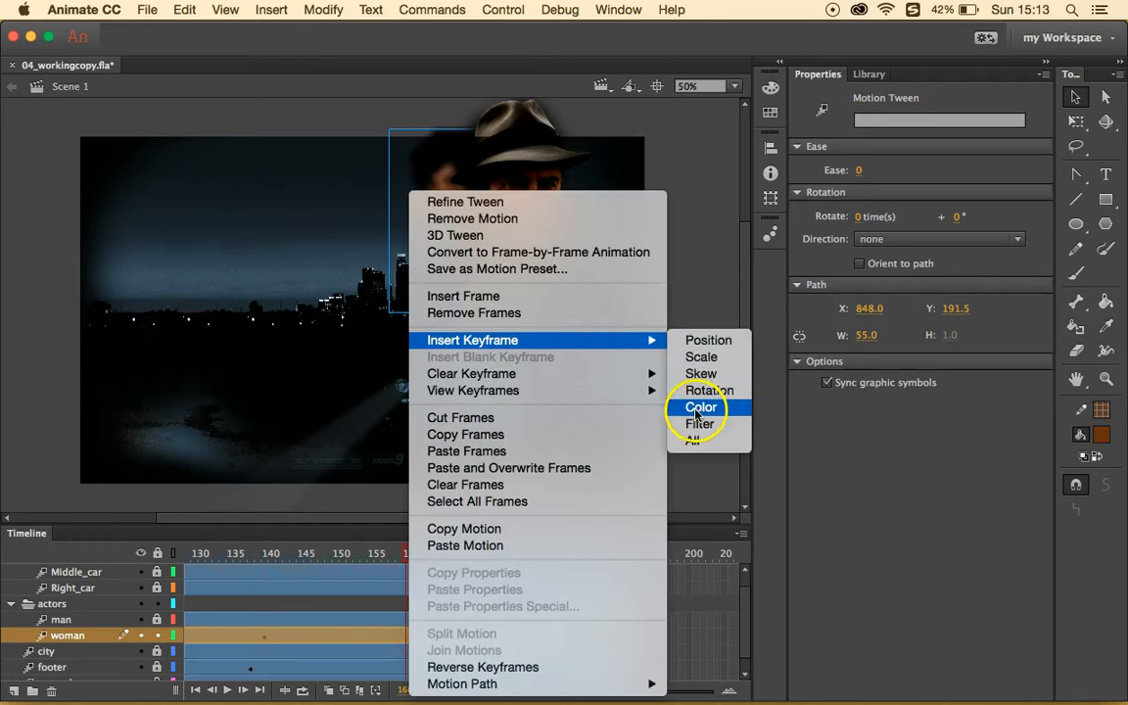
pyautogui.click(699, 425)
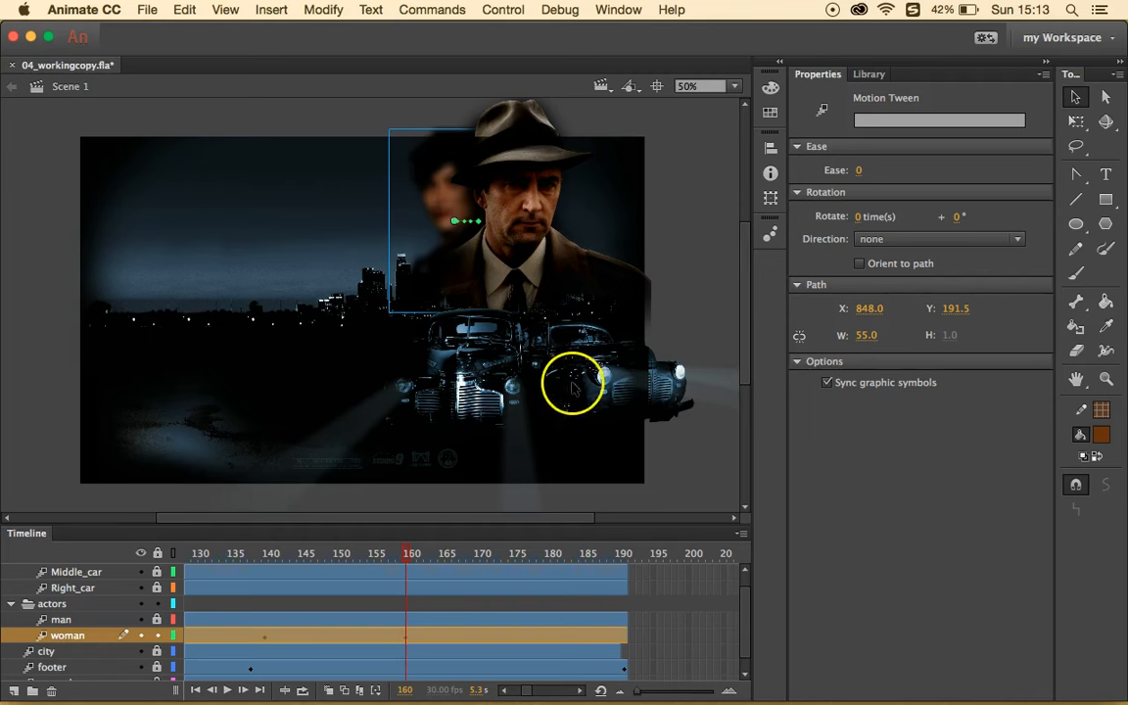
# - Enable the woman's Blur filter at 0 px, then preview her at frames 148 and 136
pyautogui.click(419, 188)
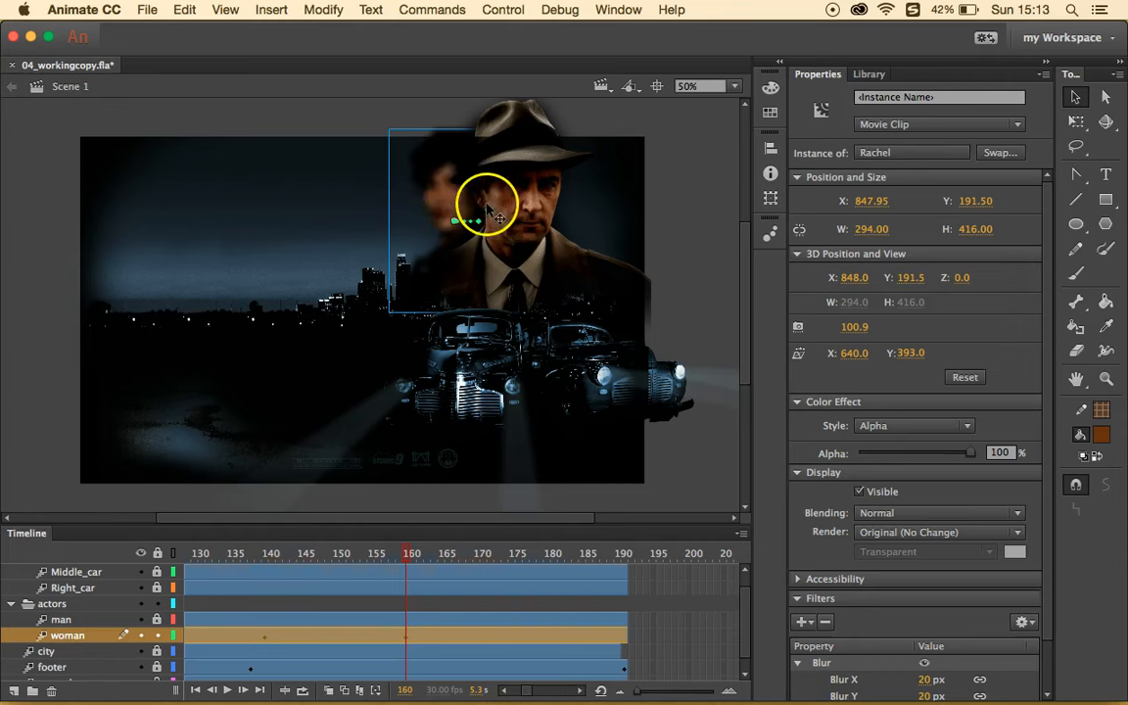
pyautogui.scroll(-2, 926, 609)
pyautogui.click(925, 609)
pyautogui.click(926, 625)
pyautogui.write('0')
pyautogui.press('Return')
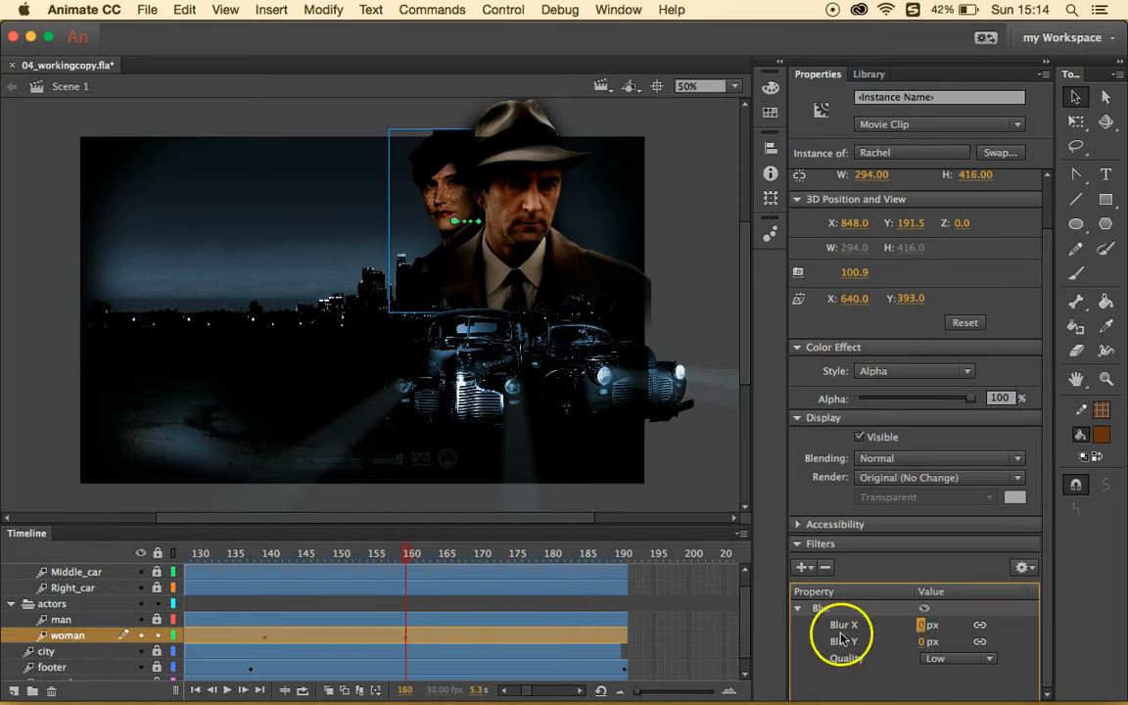
pyautogui.moveTo(402, 551); pyautogui.dragTo(235, 554)
pyautogui.click(262, 635)
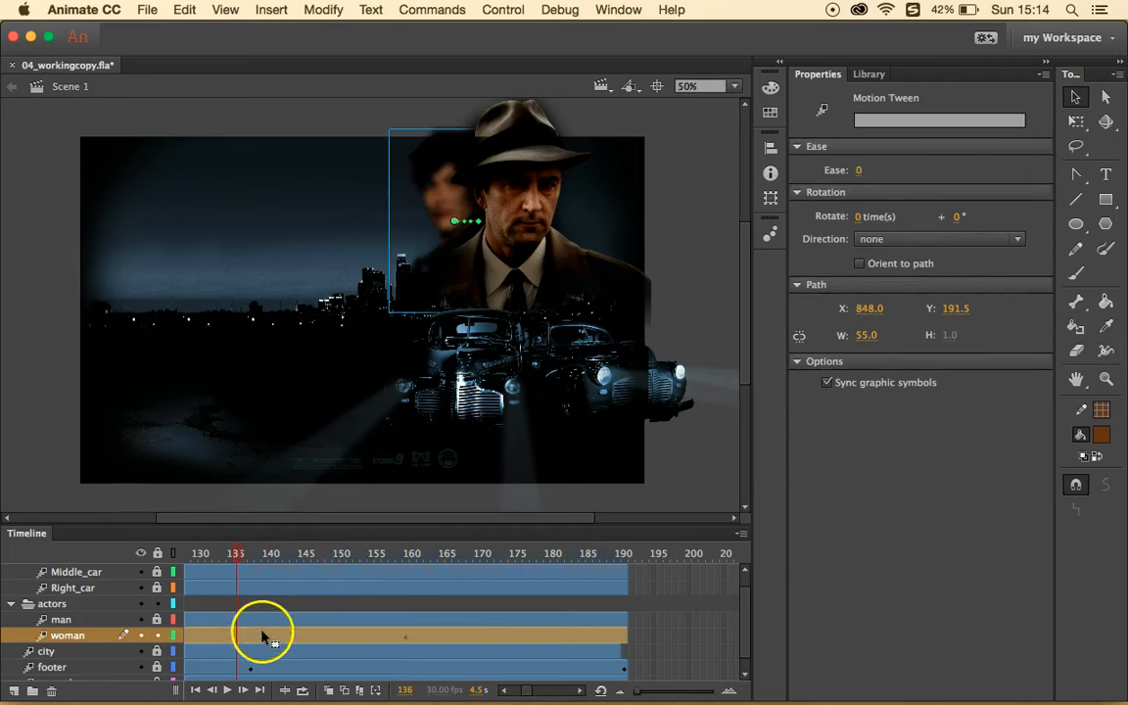
pyautogui.click(231, 553)
pyautogui.moveTo(240, 558); pyautogui.dragTo(415, 589)
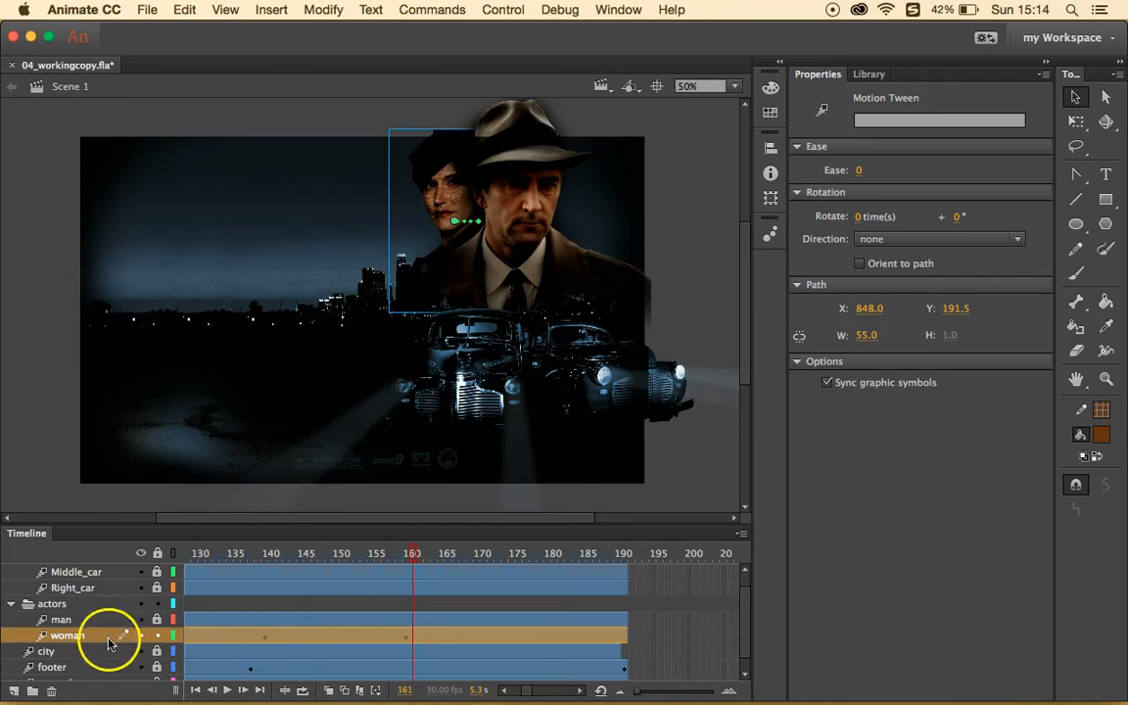
pyautogui.scroll(-1, 153, 627)
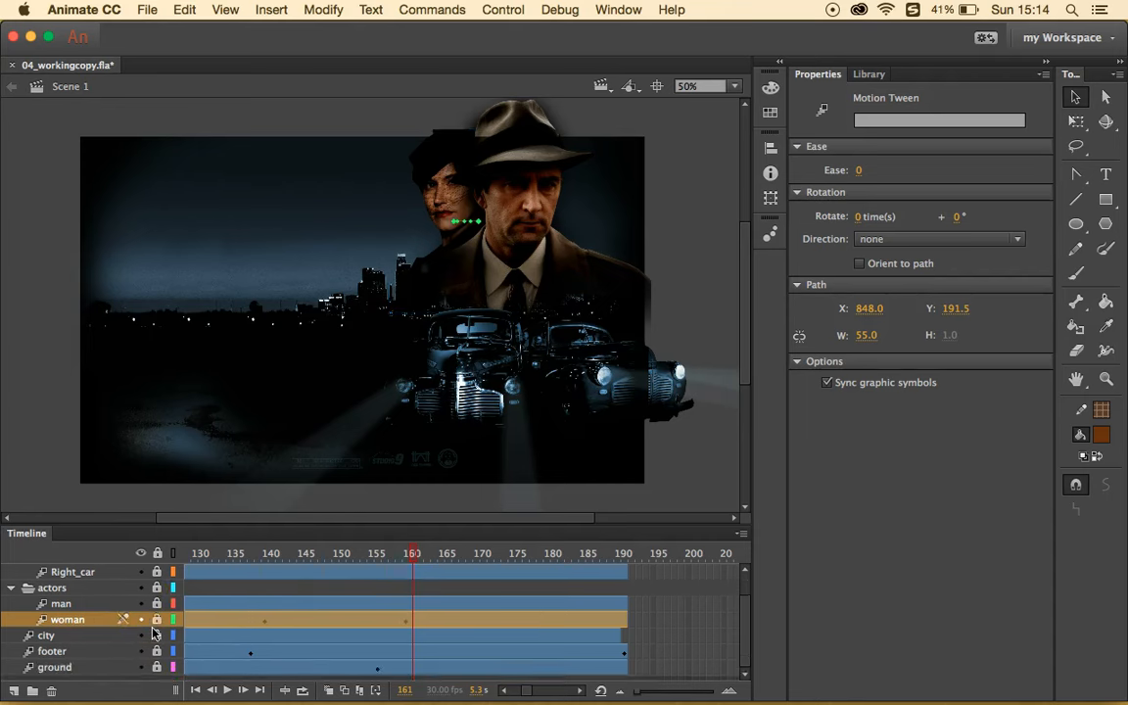
pyautogui.scroll(2, 152, 632)
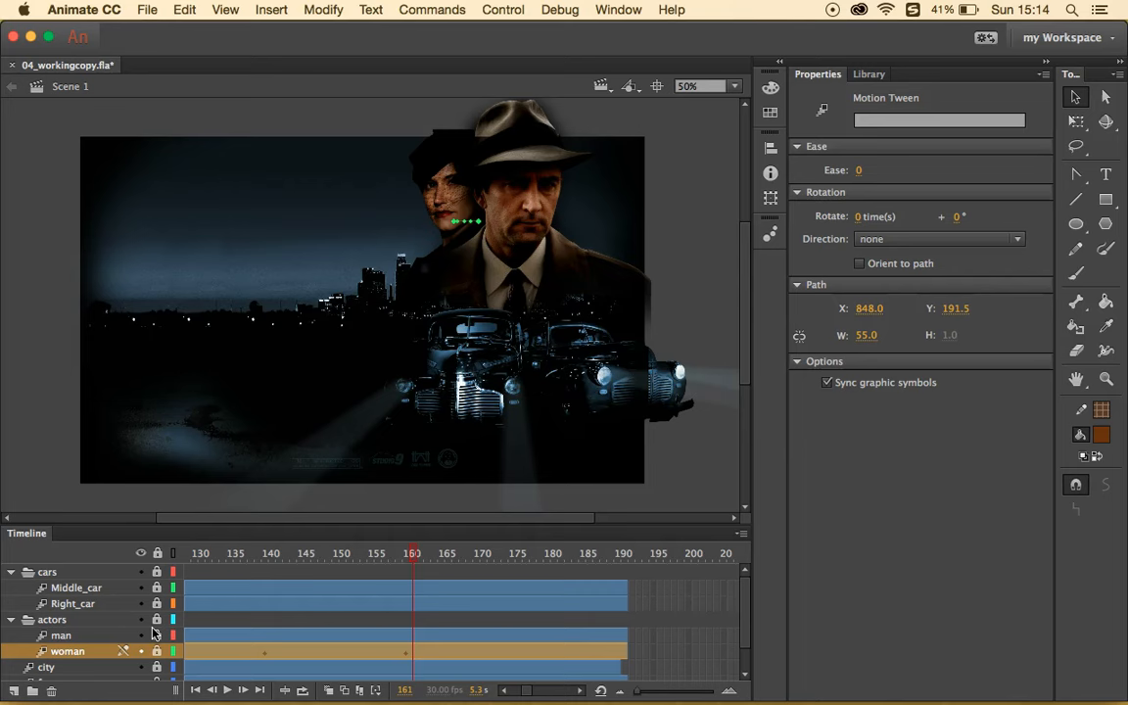
# - Insert a new layer above Middle_car and rename it Left_car
pyautogui.click(75, 587)
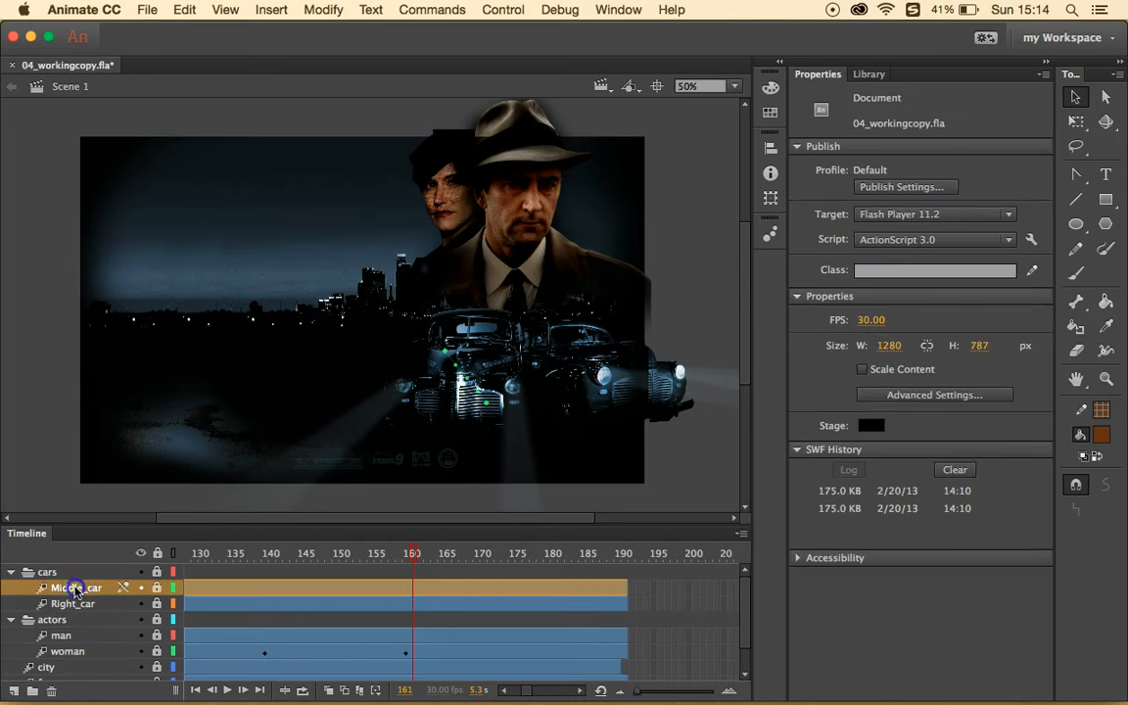
pyautogui.click(14, 690)
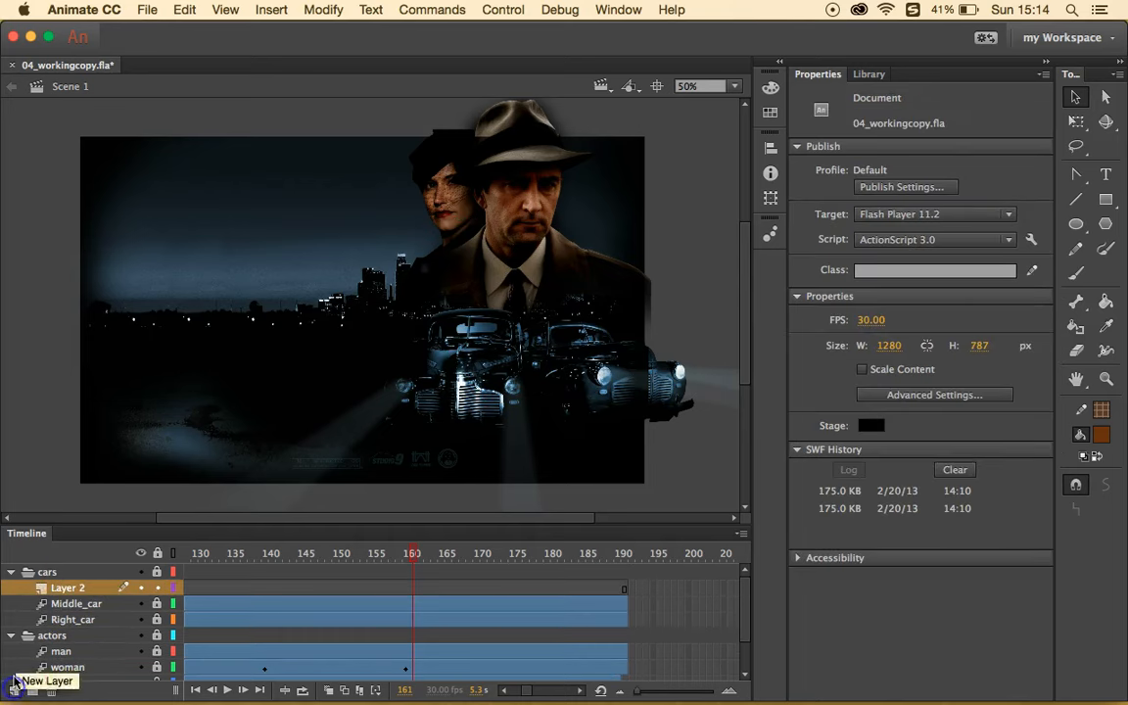
pyautogui.click(70, 587)
pyautogui.doubleClick(88, 587)
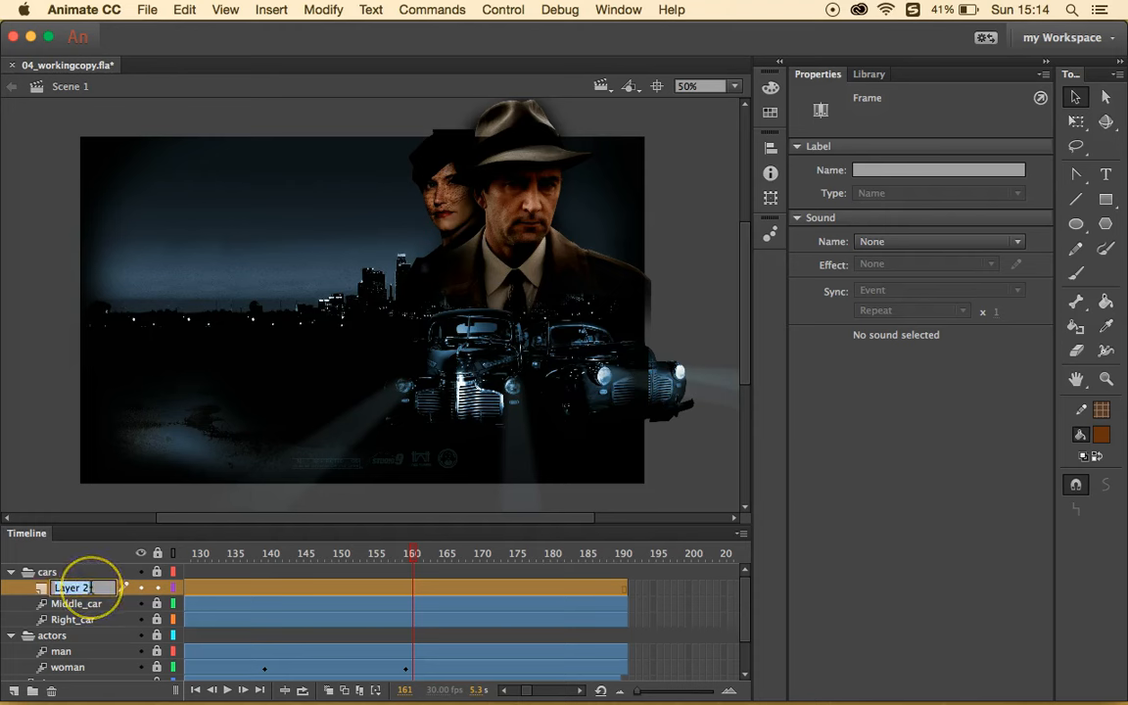
pyautogui.write('Lef')
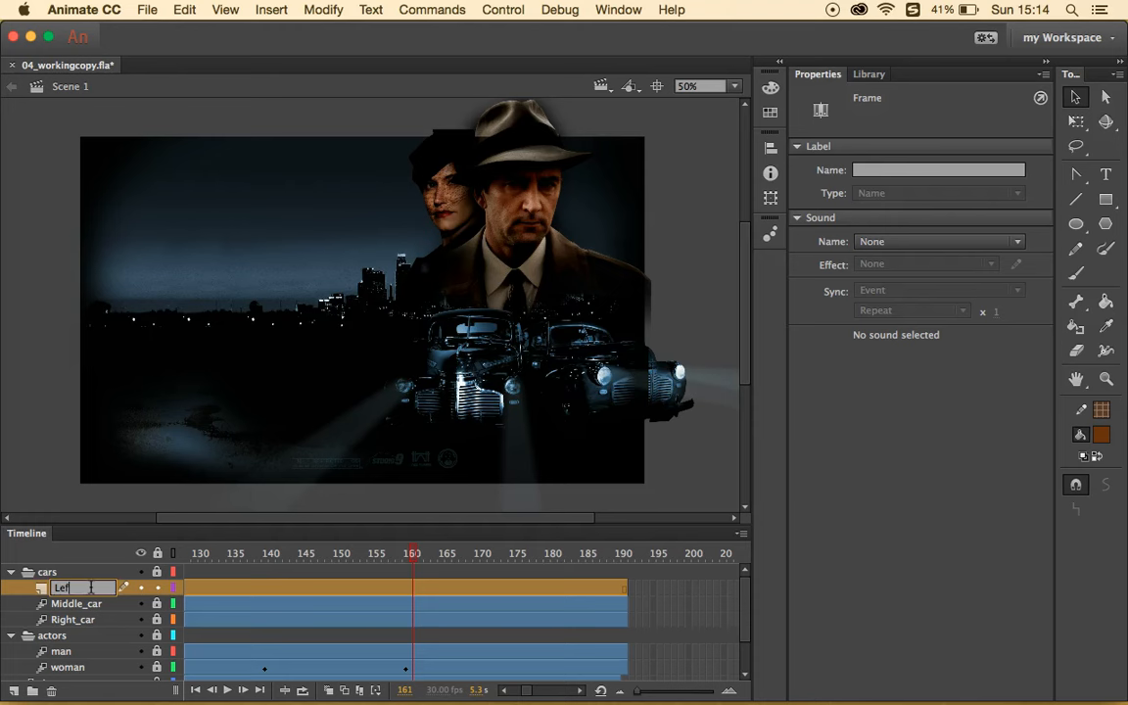
pyautogui.write('t_car')
pyautogui.press('Return')
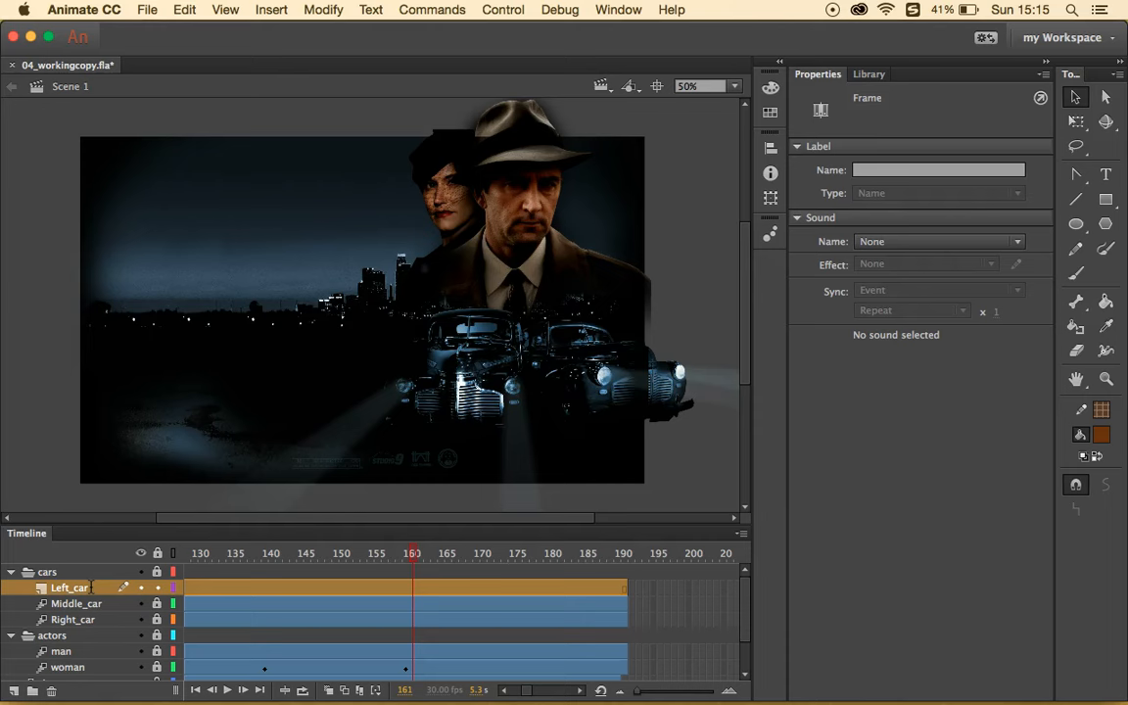
# - Scroll the timeline back and select frame 75 on the Left_car layer
pyautogui.hscroll(-10, 266, 642)
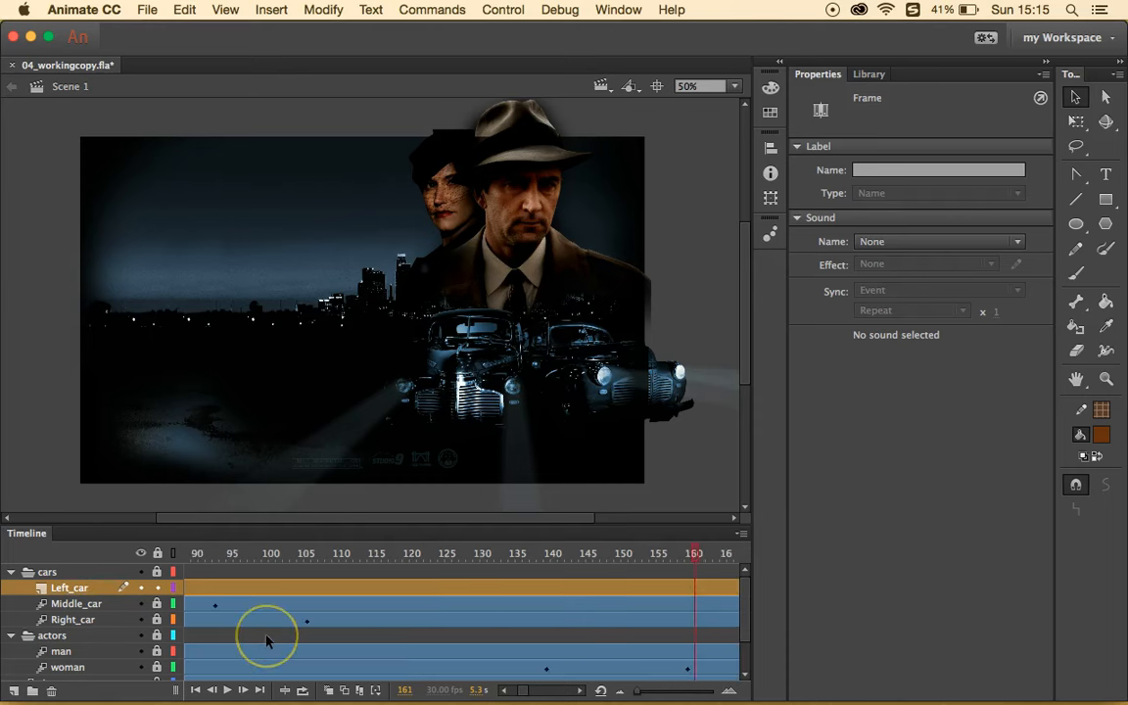
pyautogui.hscroll(-2, 266, 641)
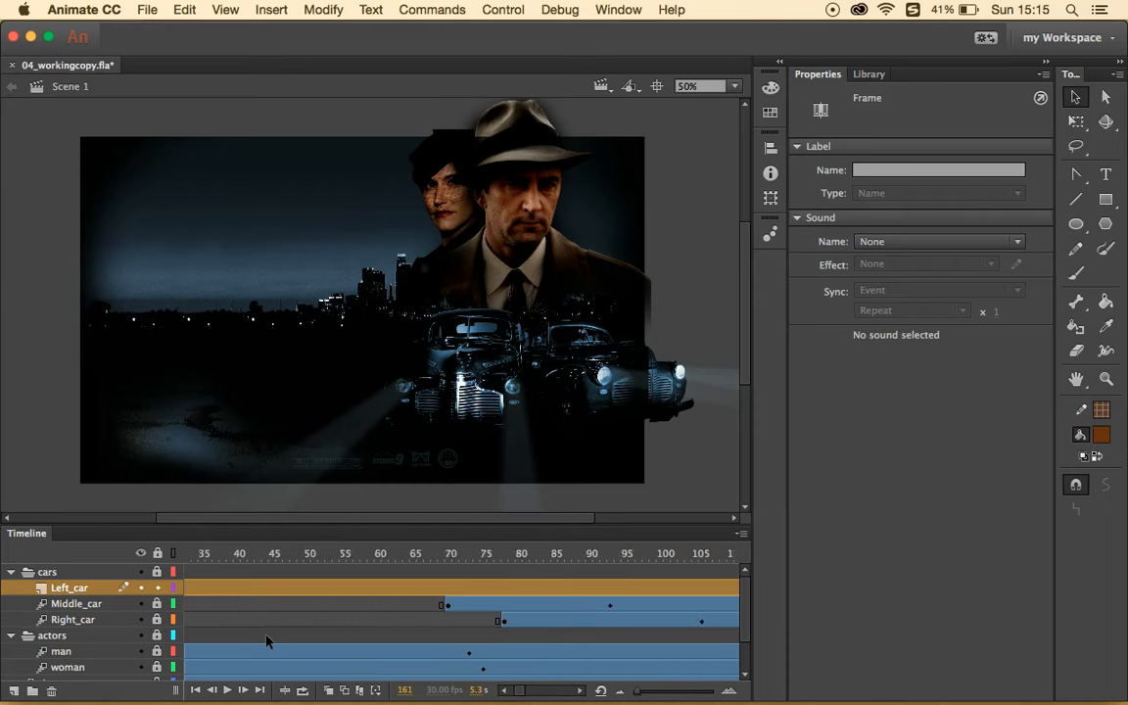
pyautogui.click(480, 588)
pyautogui.click(491, 586)
pyautogui.click(485, 589)
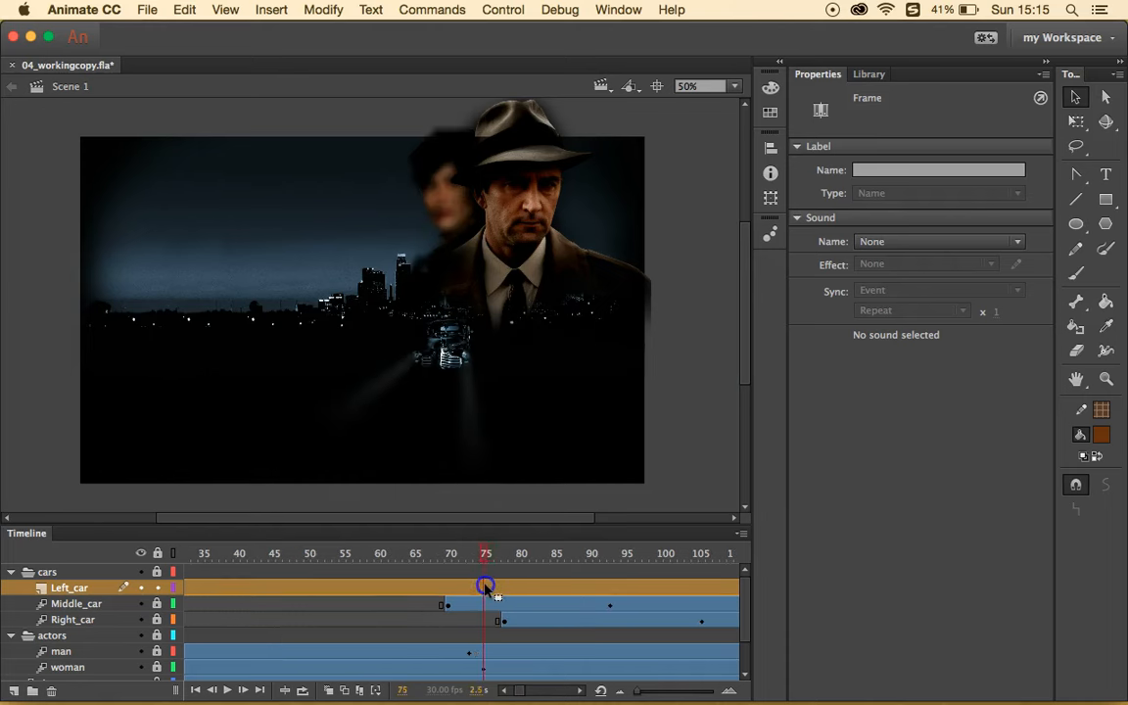
# - Insert a keyframe at frame 75 on the Left_car layer
pyautogui.rightClick(485, 588)
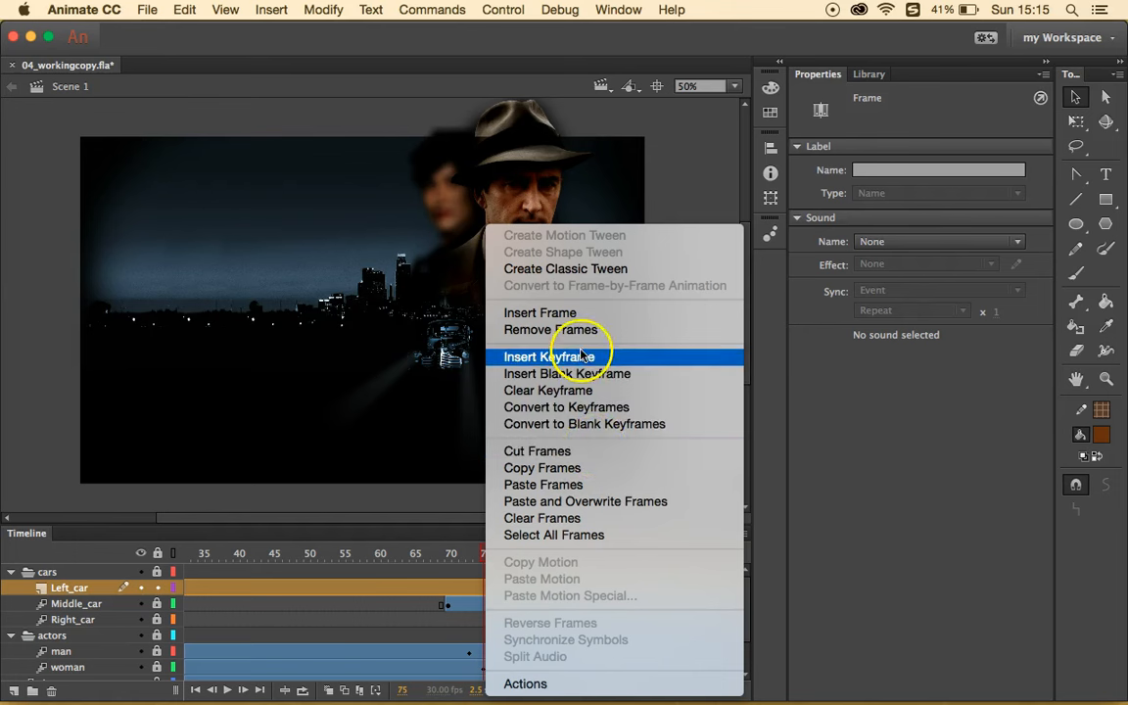
pyautogui.click(549, 356)
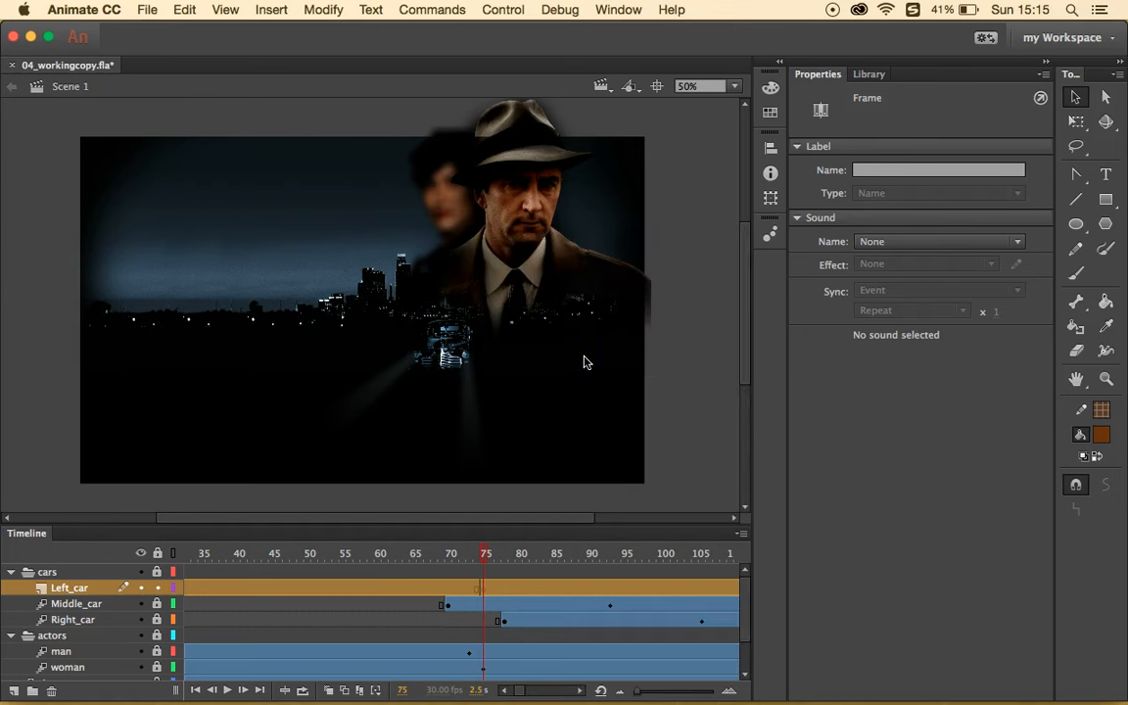
pyautogui.click(524, 437)
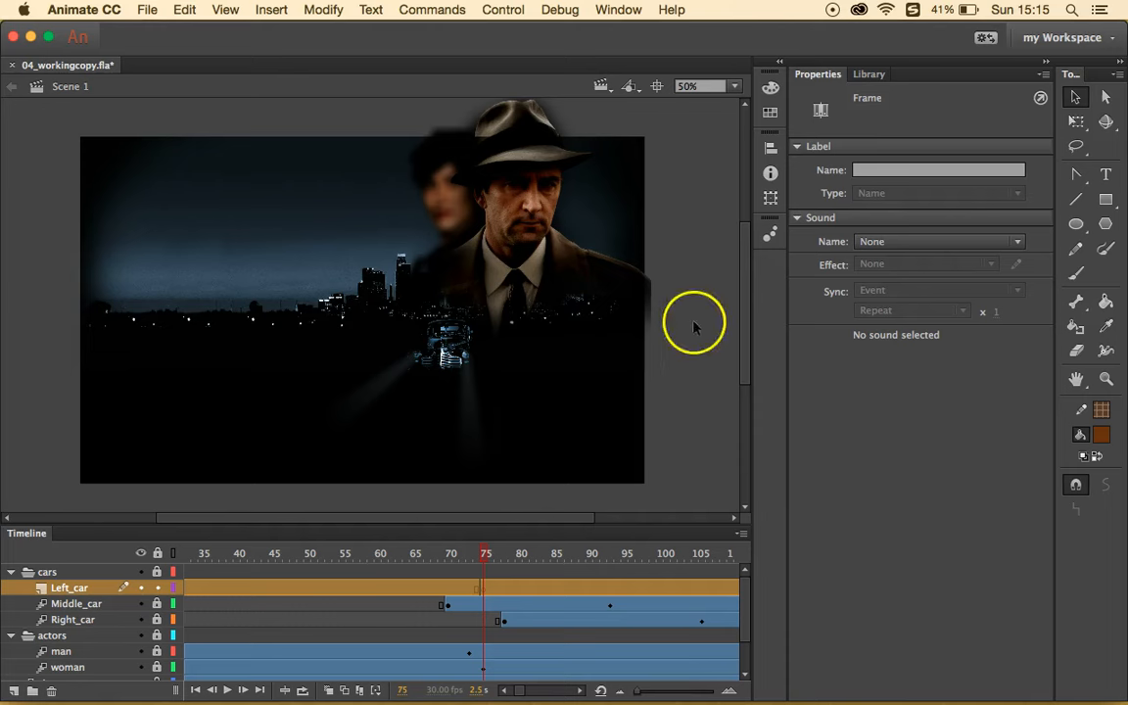
# - Drag a carLeft instance from the Library onto the left side of the stage
pyautogui.click(868, 73)
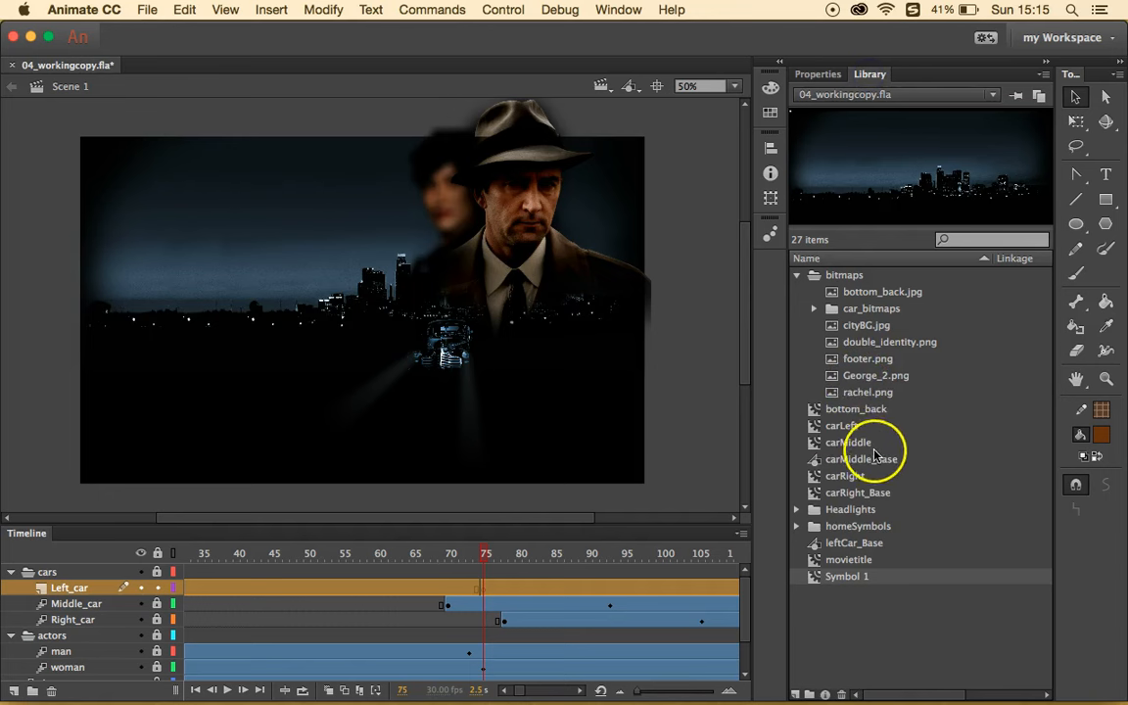
pyautogui.click(848, 431)
pyautogui.moveTo(847, 430); pyautogui.dragTo(319, 341)
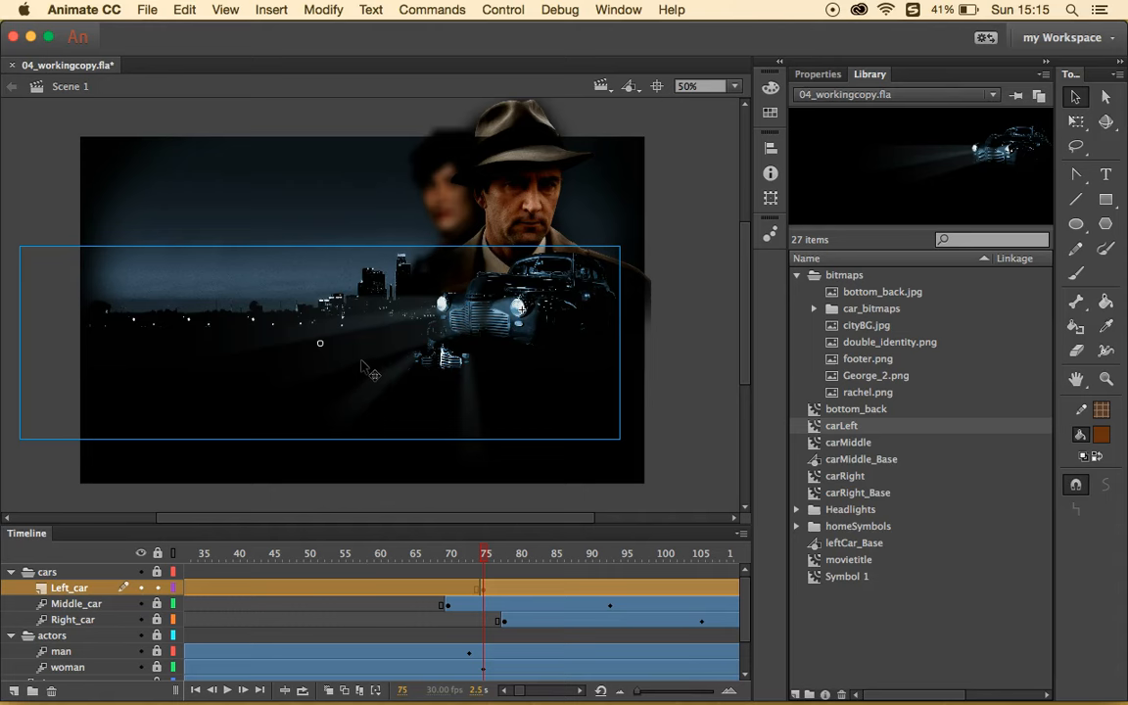
pyautogui.moveTo(365, 369); pyautogui.dragTo(285, 345)
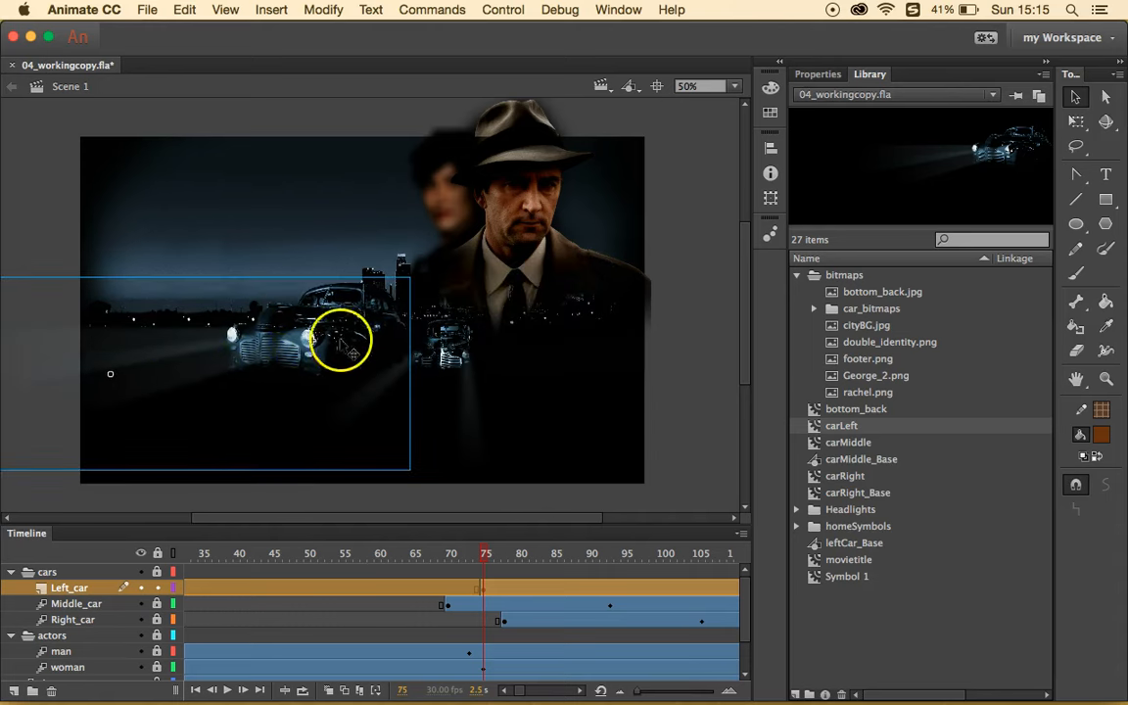
pyautogui.click(1073, 131)
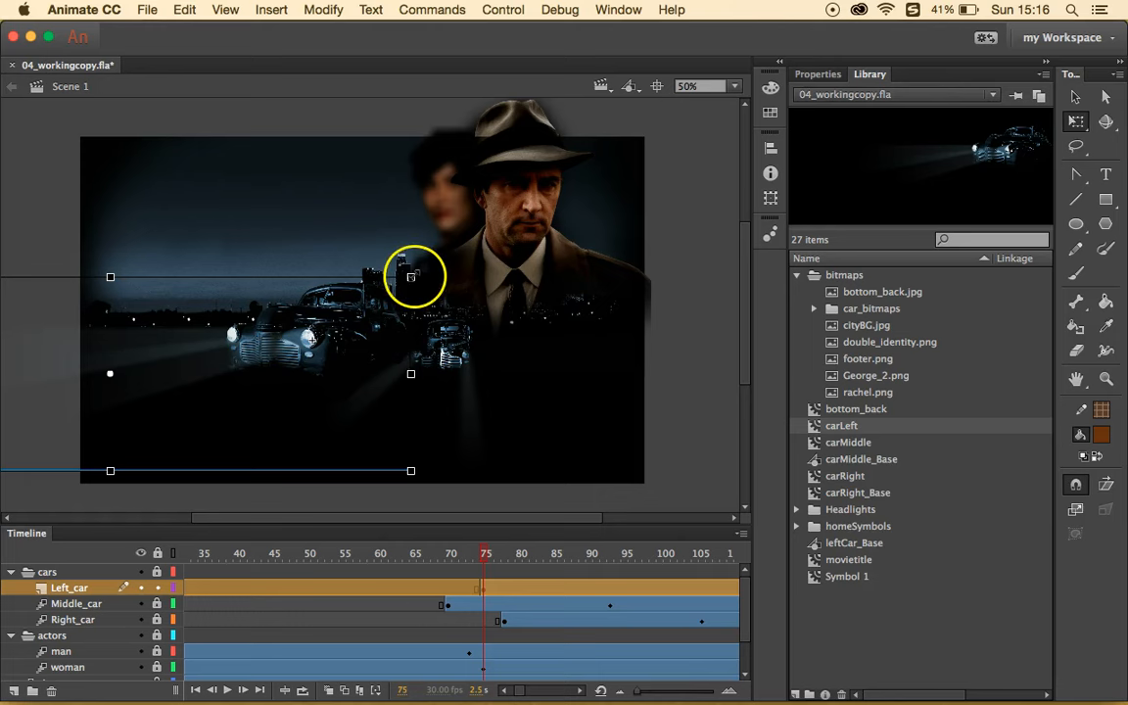
# - Scale the carLeft instance down proportionally to a width of 400
pyautogui.moveTo(411, 277); pyautogui.dragTo(298, 331)
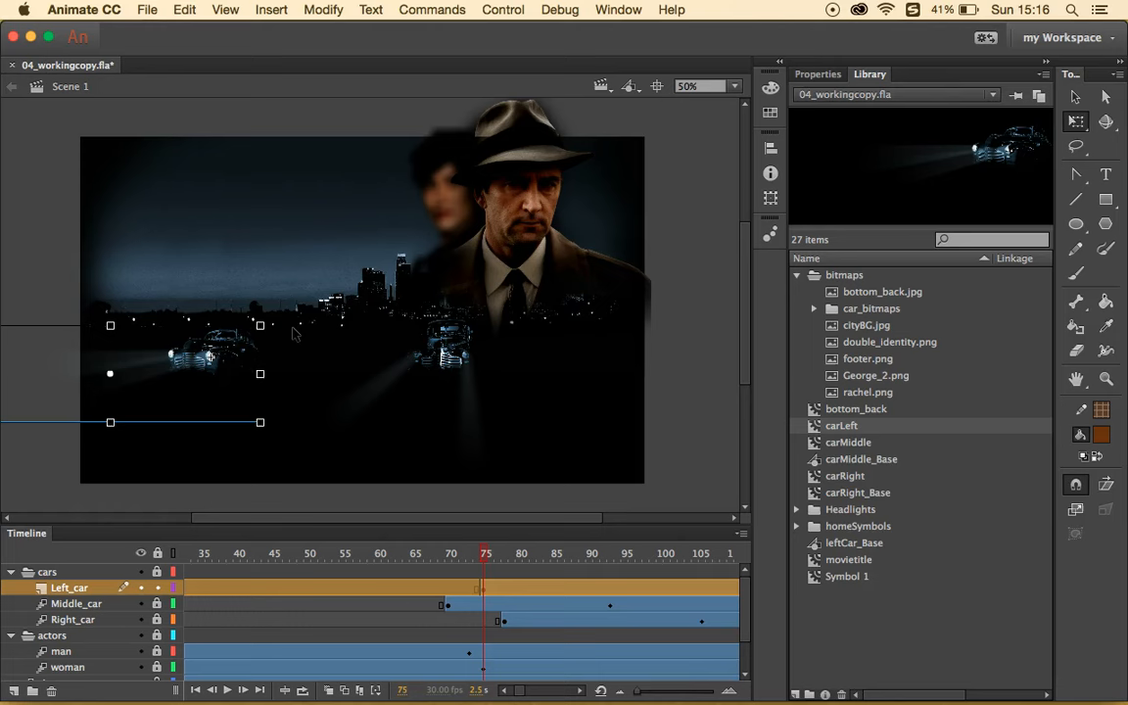
pyautogui.click(818, 74)
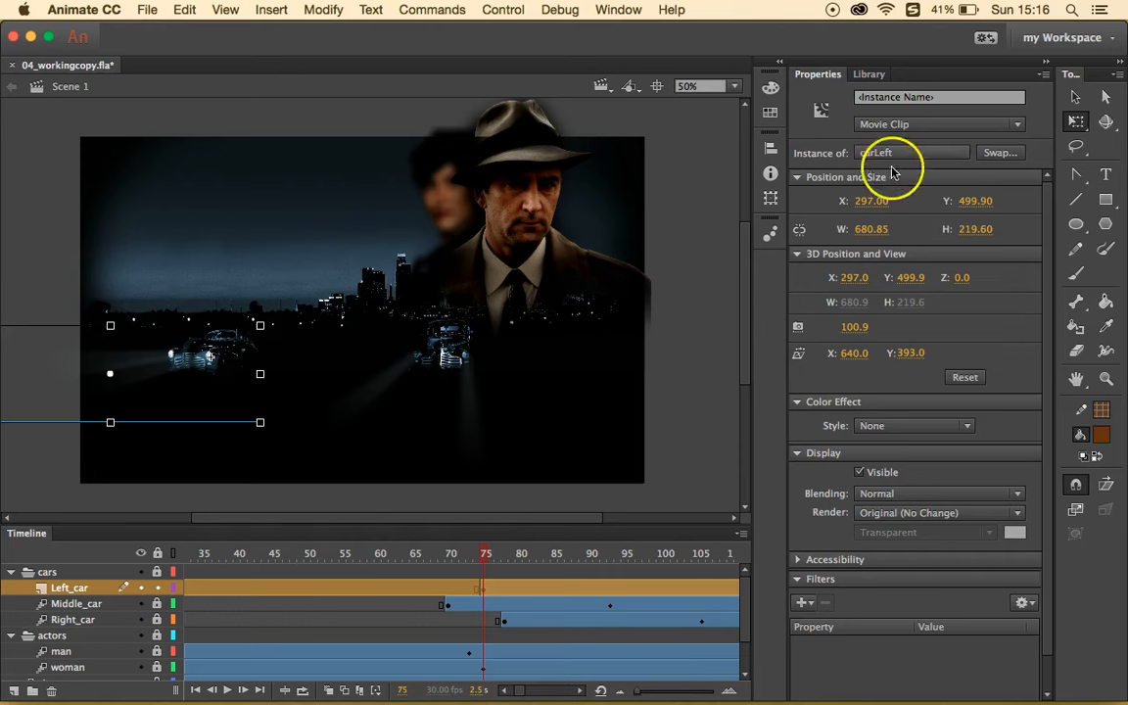
pyautogui.click(801, 233)
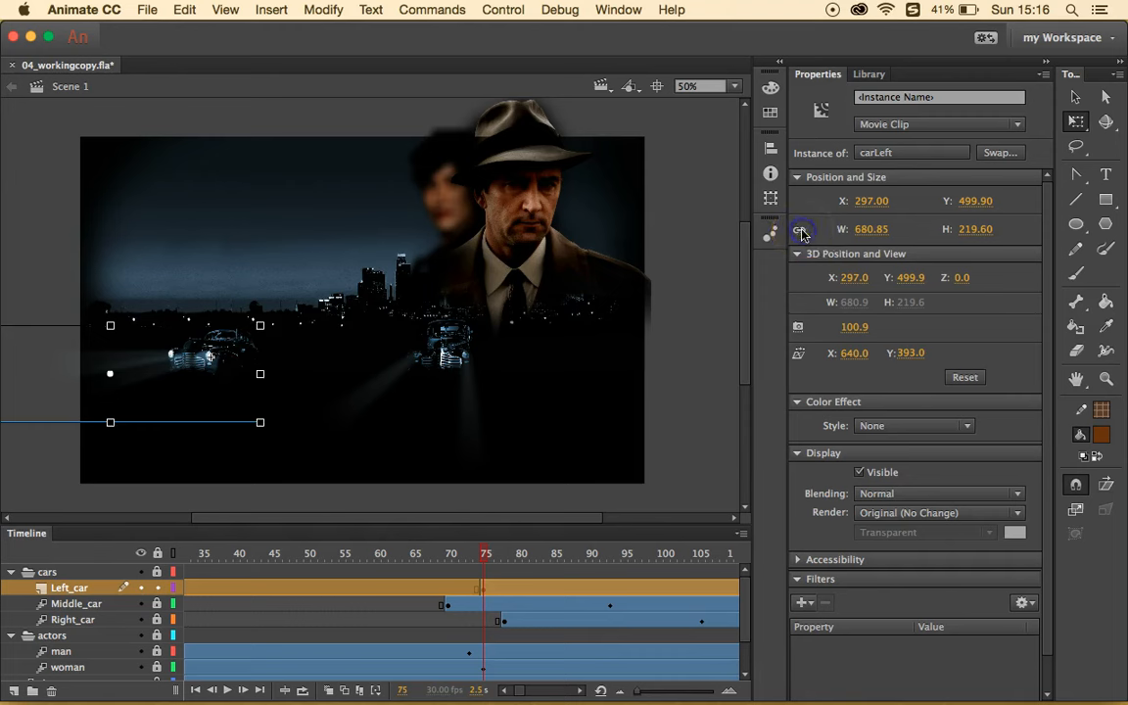
pyautogui.click(872, 229)
pyautogui.write('4')
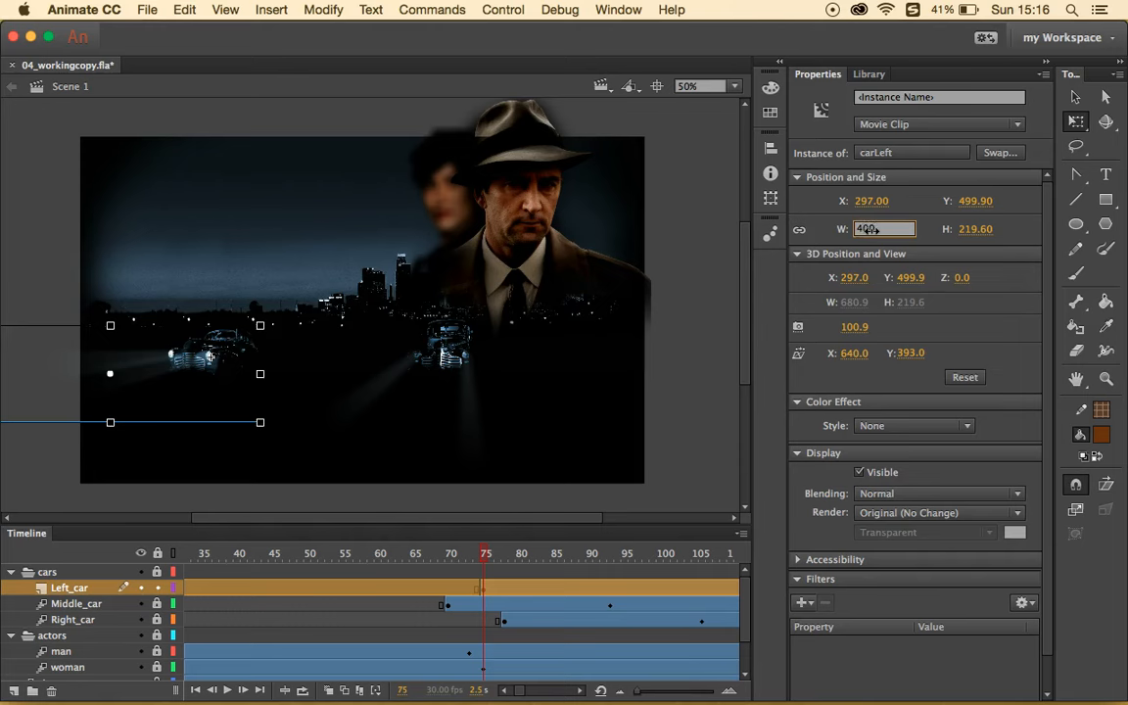
pyautogui.write('00')
pyautogui.press('Return')
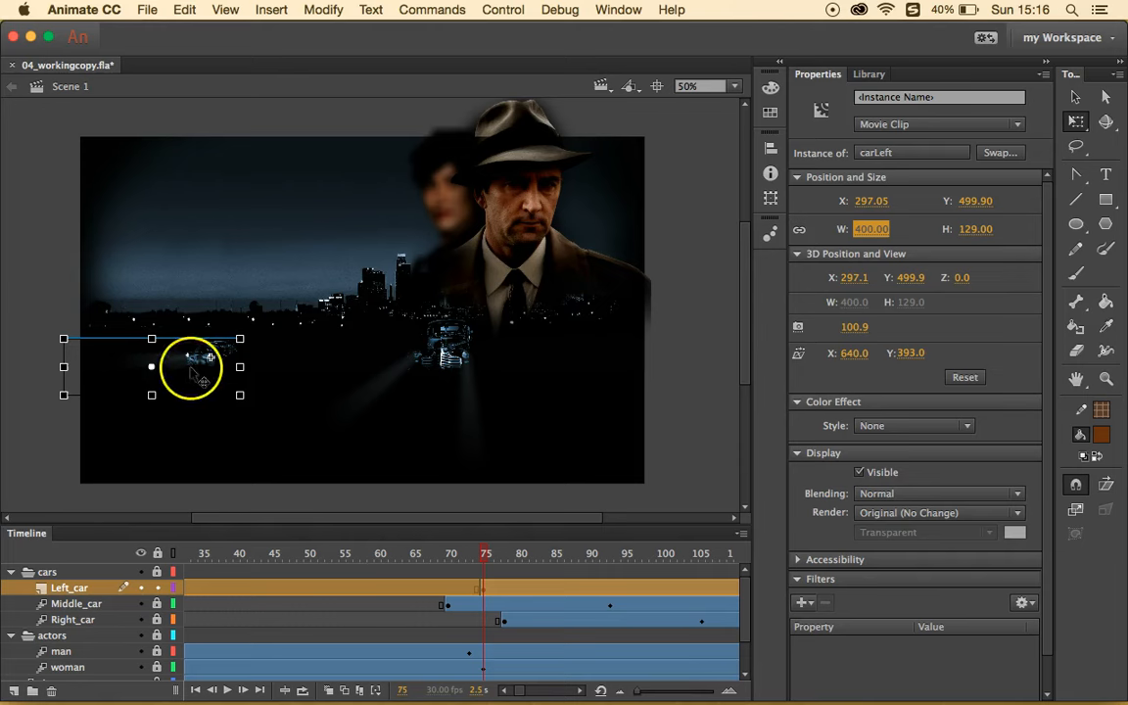
# - Position the carLeft instance at X 710, Y 488
pyautogui.moveTo(221, 366); pyautogui.dragTo(259, 368)
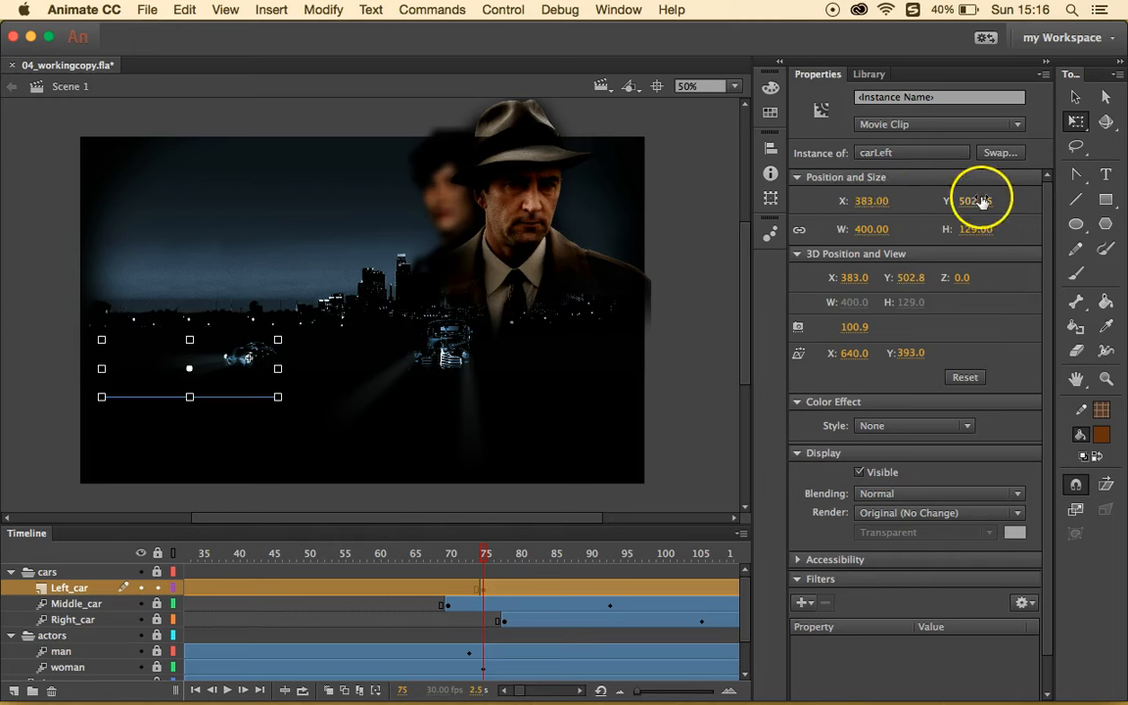
pyautogui.click(870, 201)
pyautogui.write('7')
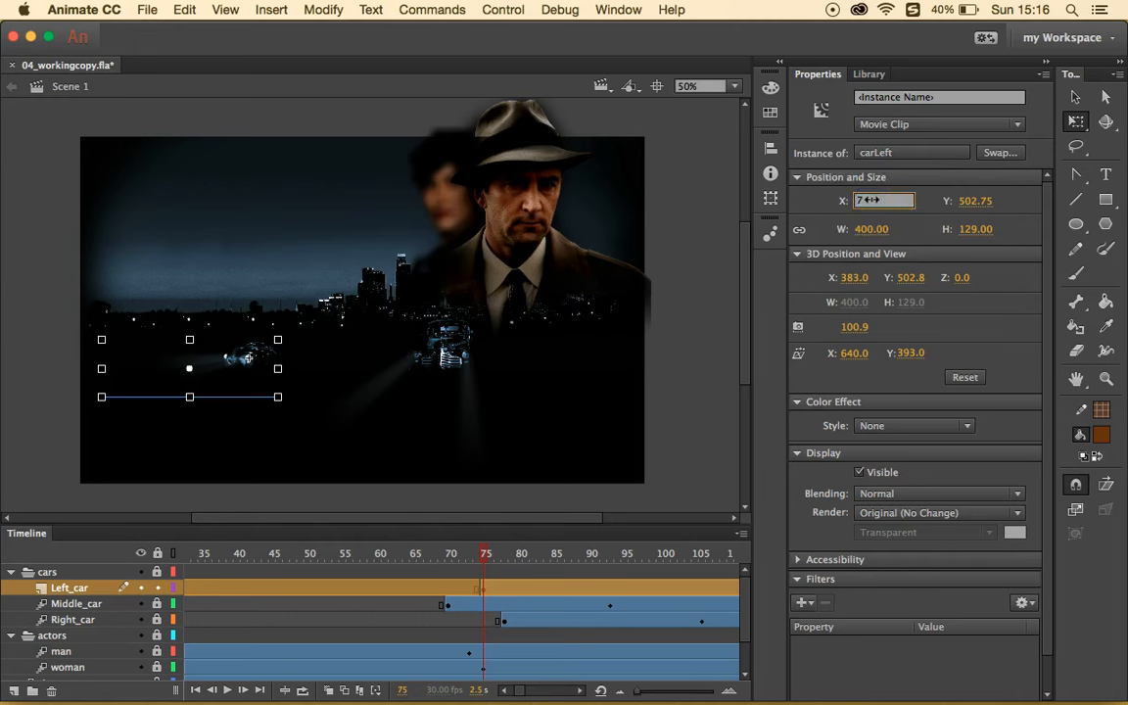
pyautogui.write('10')
pyautogui.click(977, 202)
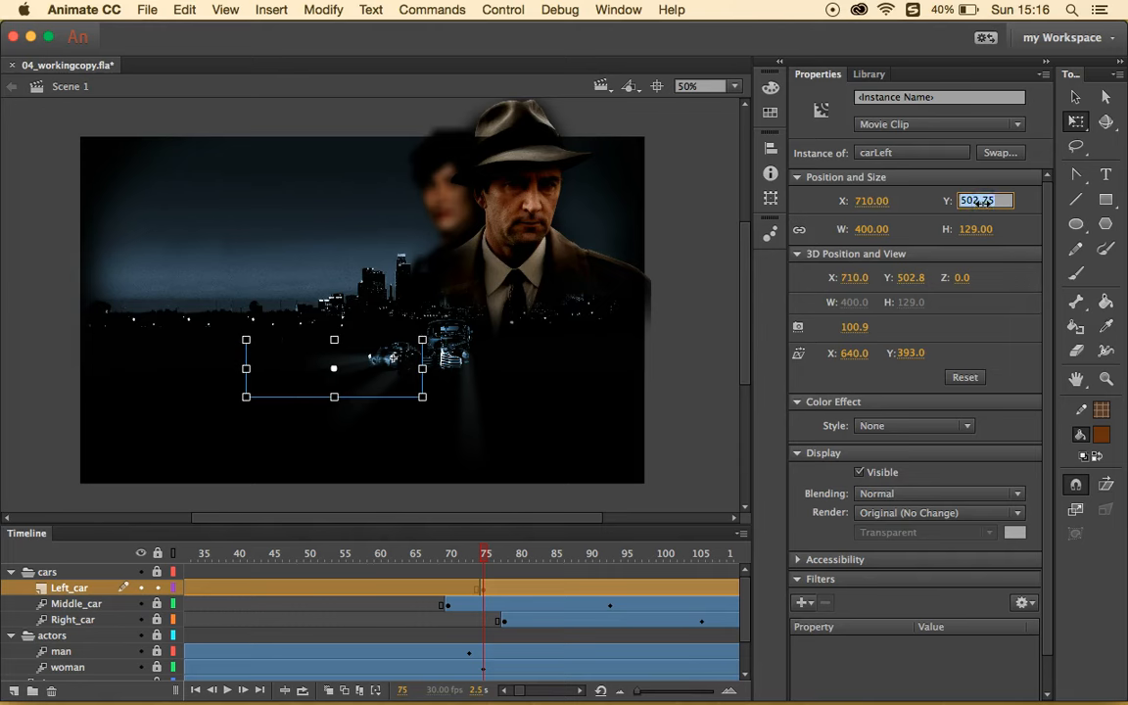
pyautogui.write('488')
pyautogui.press('Return')
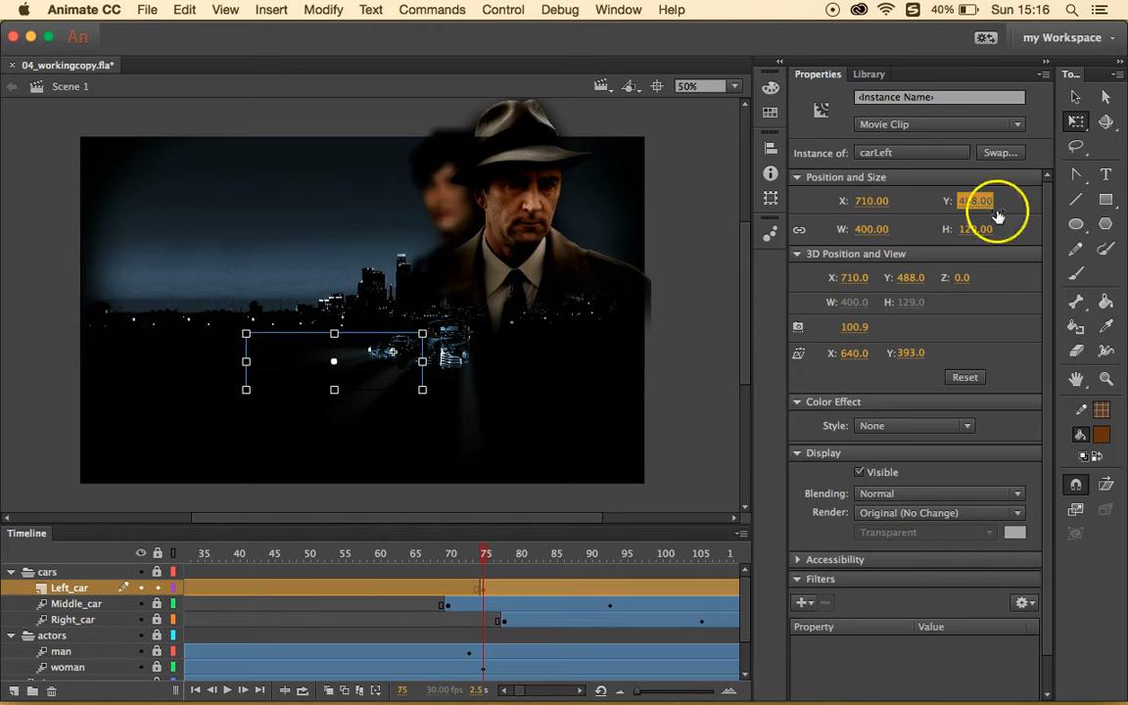
pyautogui.click(962, 426)
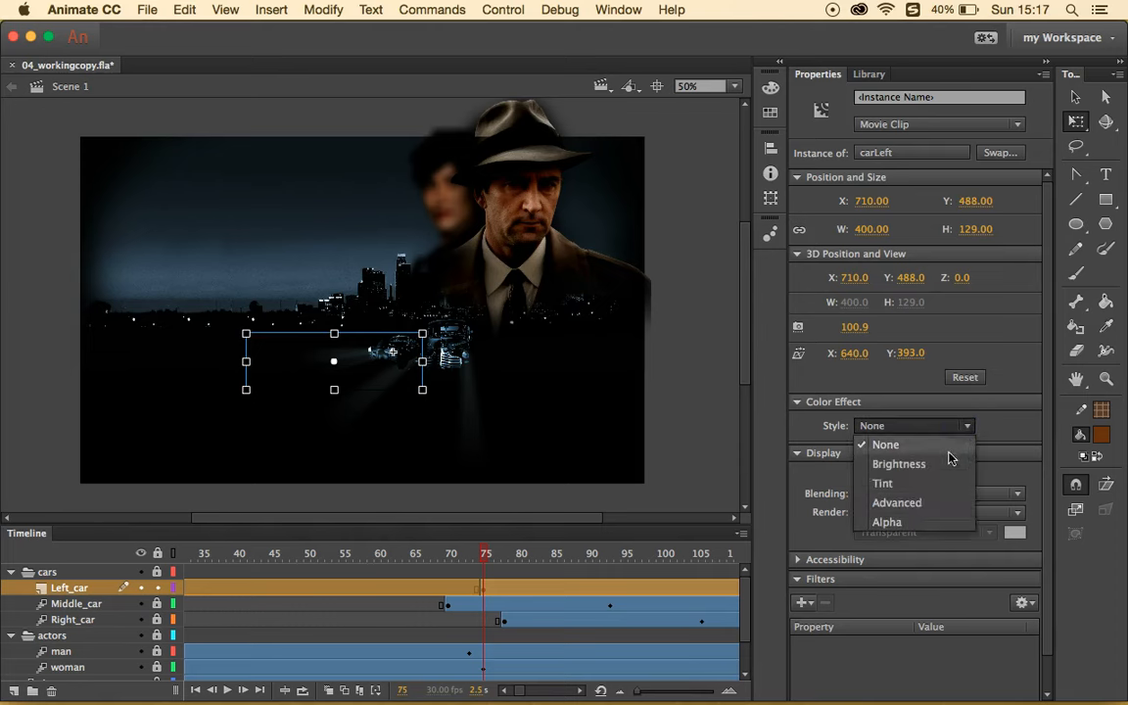
# - Give the left car an Alpha of 0%, create a motion tween on it, and move to frame 80
pyautogui.click(956, 522)
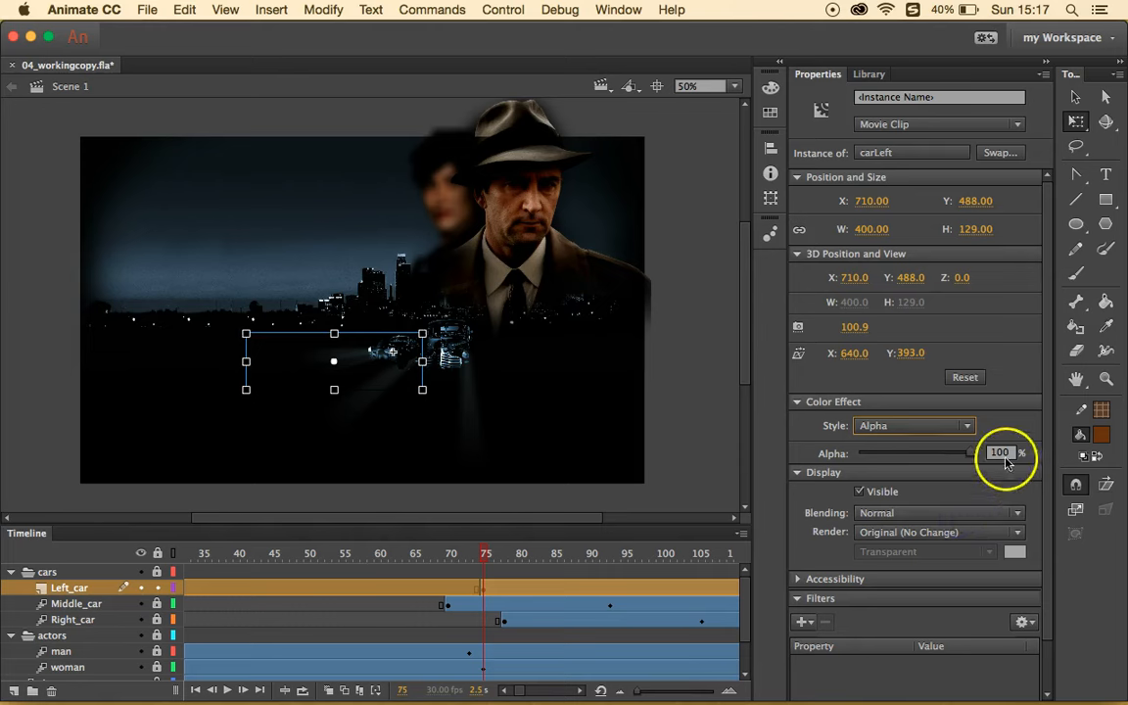
pyautogui.moveTo(974, 455); pyautogui.dragTo(852, 455)
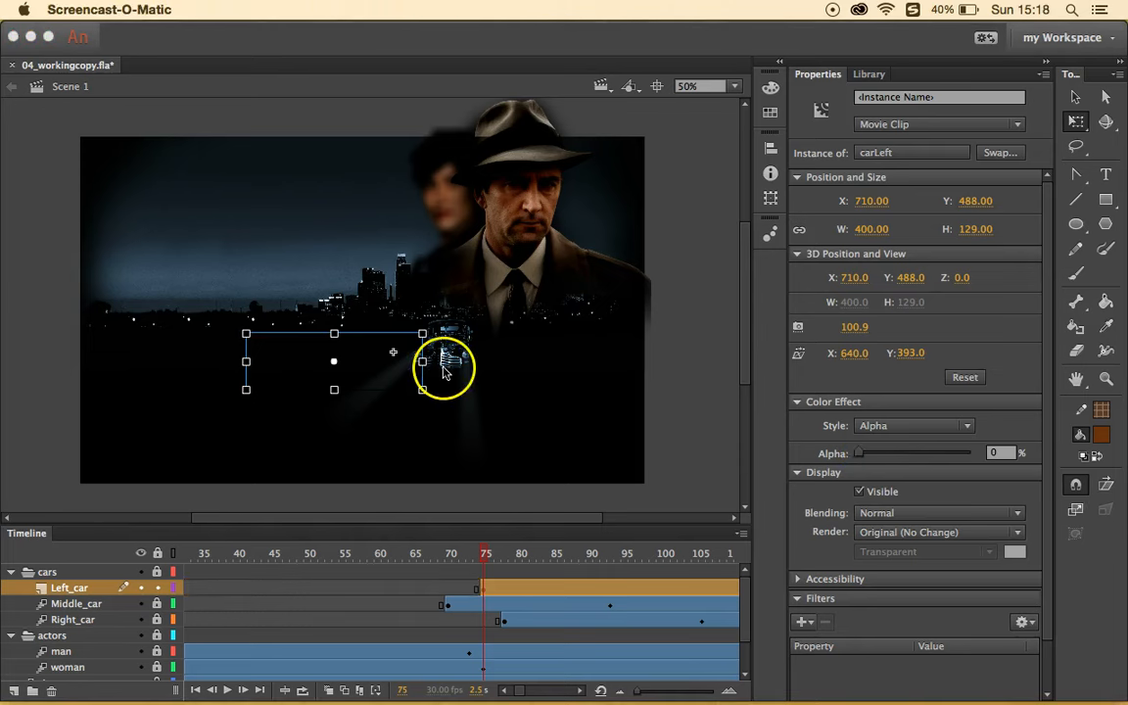
pyautogui.rightClick(364, 362)
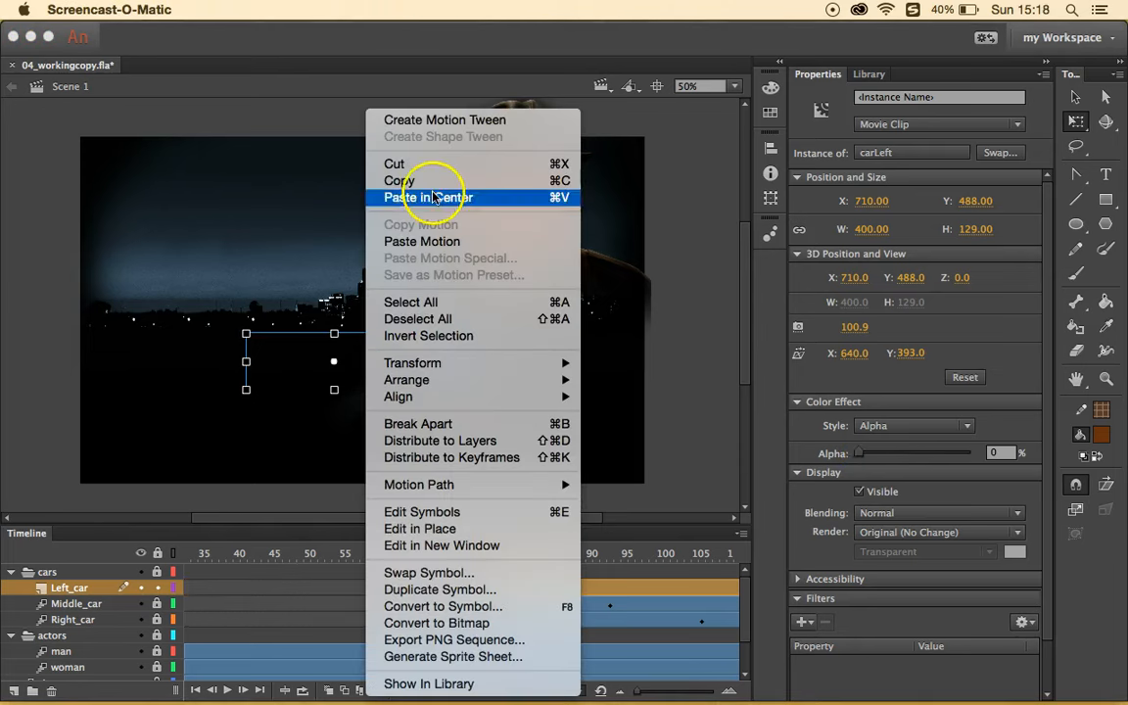
pyautogui.click(480, 120)
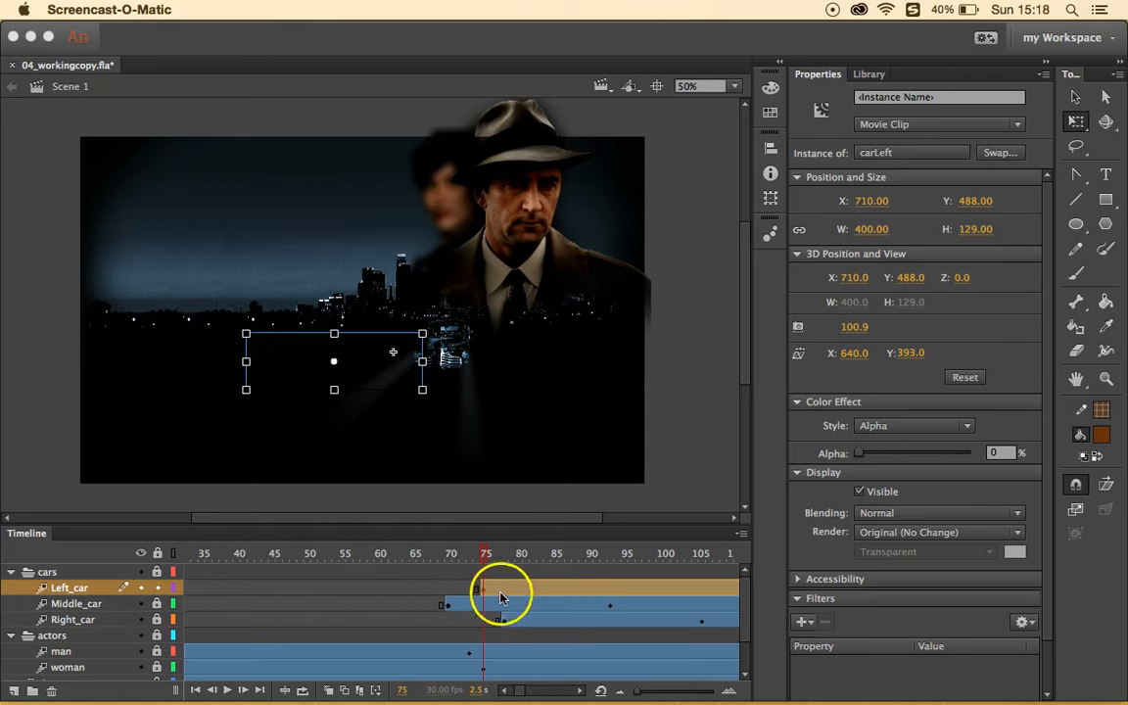
pyautogui.click(525, 573)
pyautogui.click(460, 583)
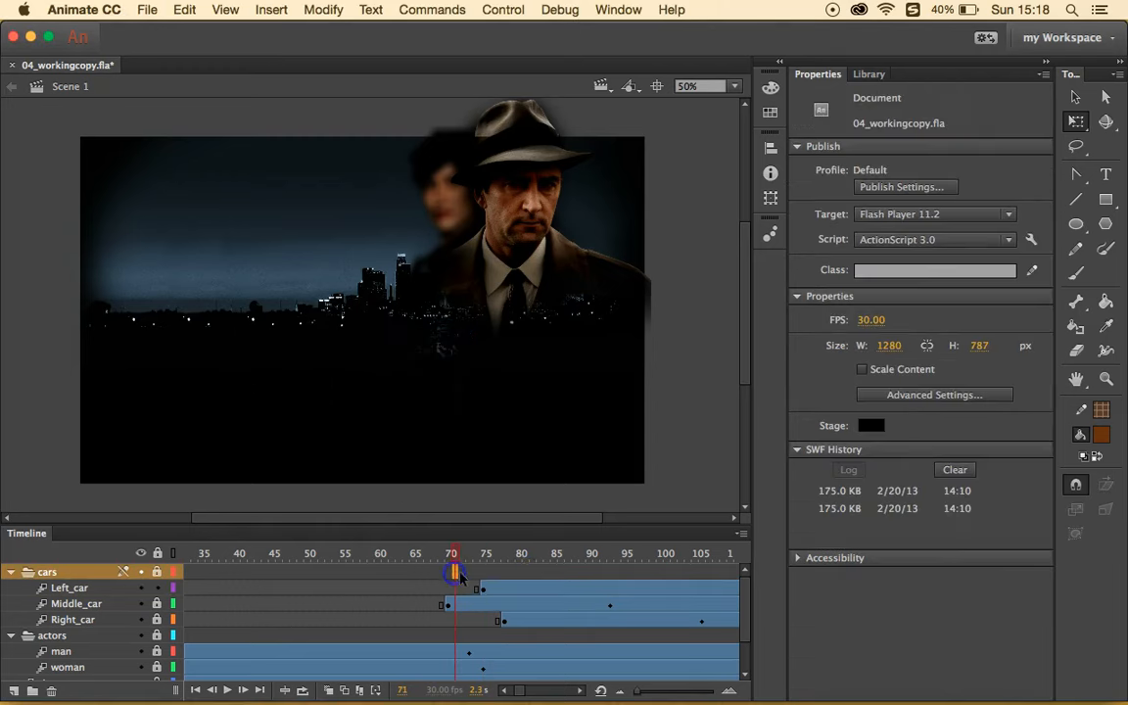
pyautogui.click(518, 590)
pyautogui.click(1077, 95)
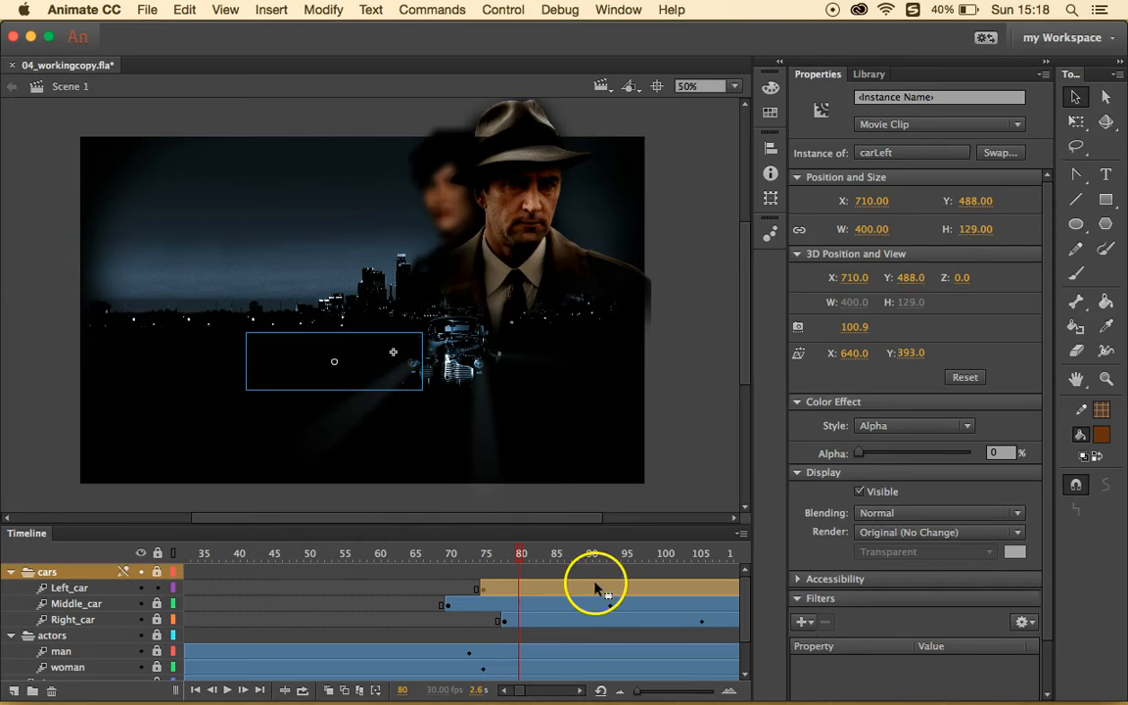
# - At frame 100 of the Left_car tween, raise the car's Alpha back to 100%
pyautogui.hscroll(3, 599, 587)
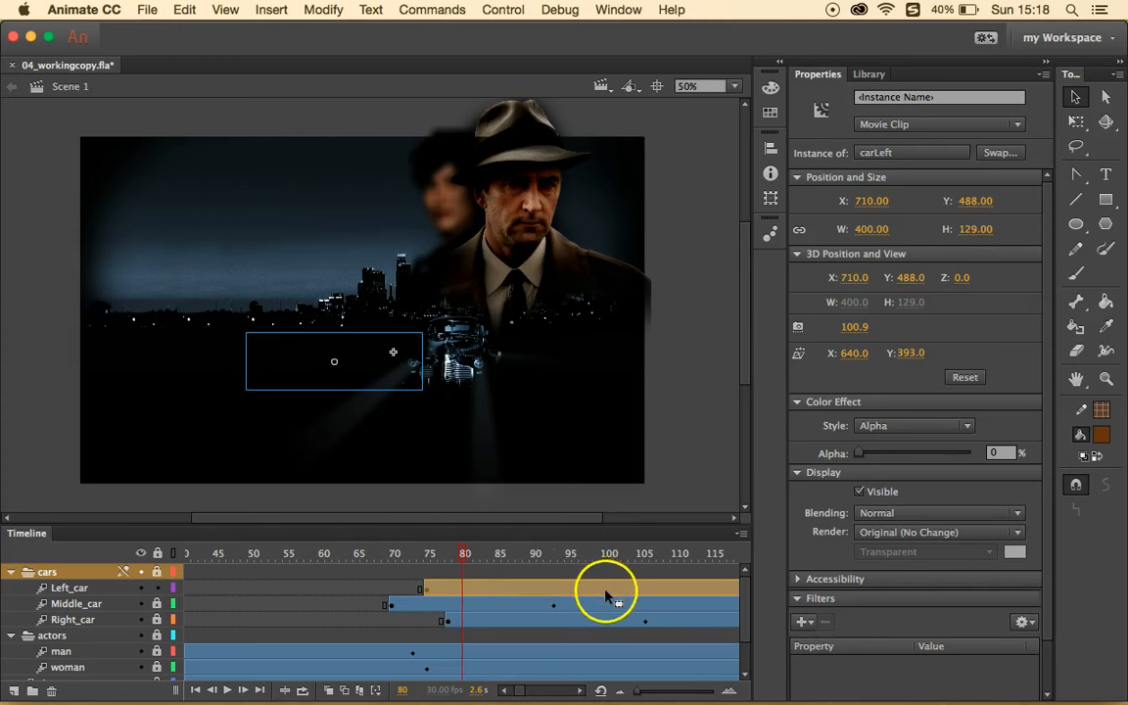
pyautogui.click(608, 589)
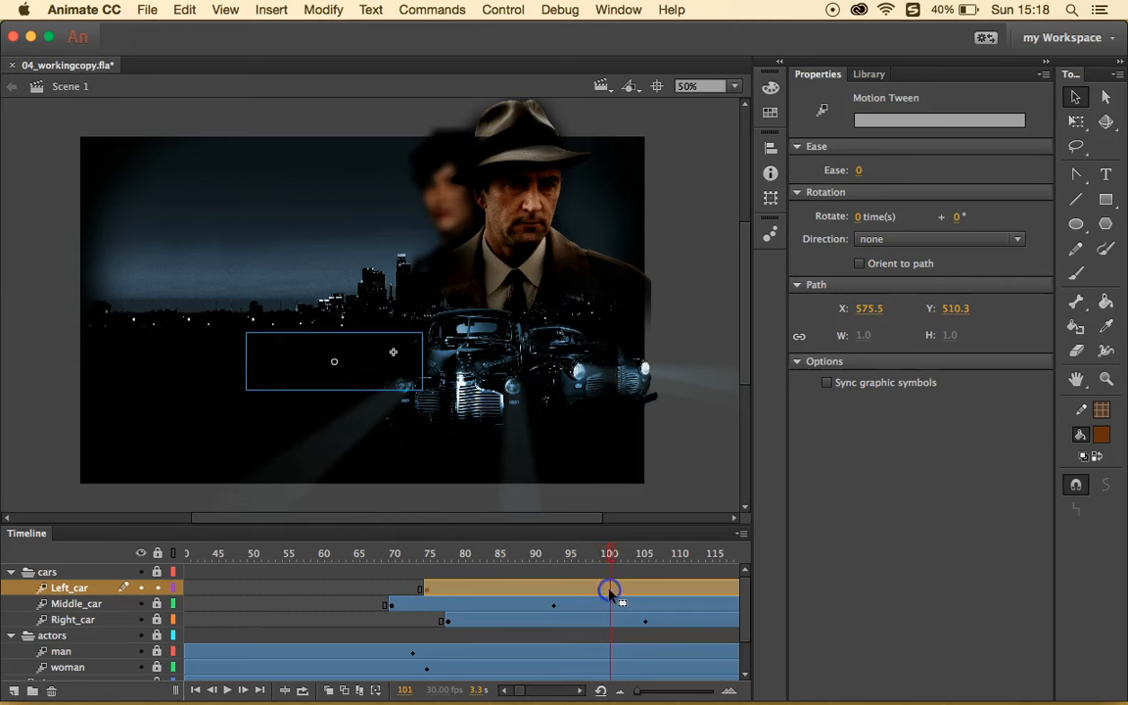
pyautogui.click(607, 590)
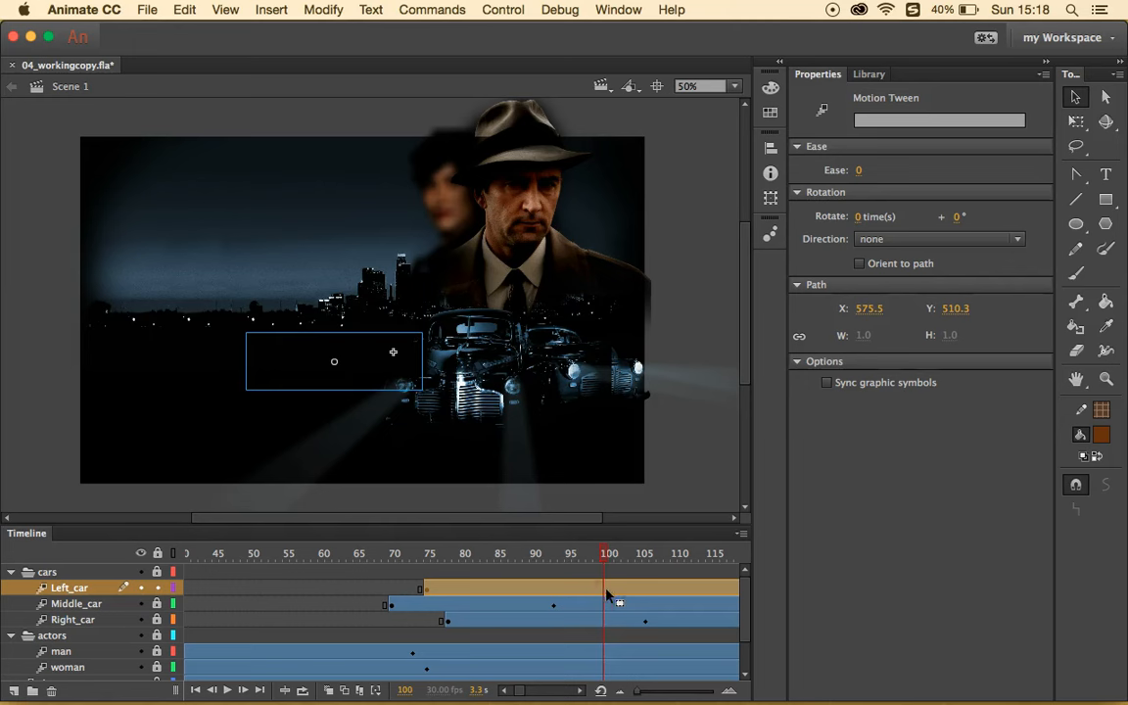
pyautogui.click(366, 365)
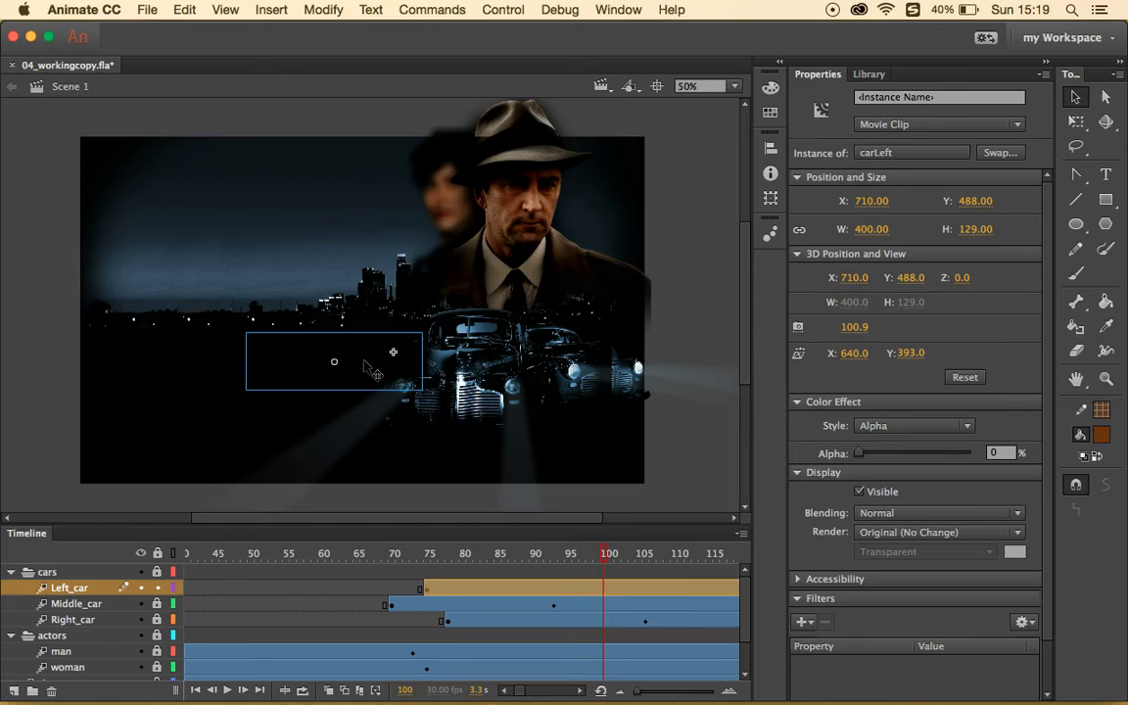
pyautogui.moveTo(855, 454); pyautogui.dragTo(979, 453)
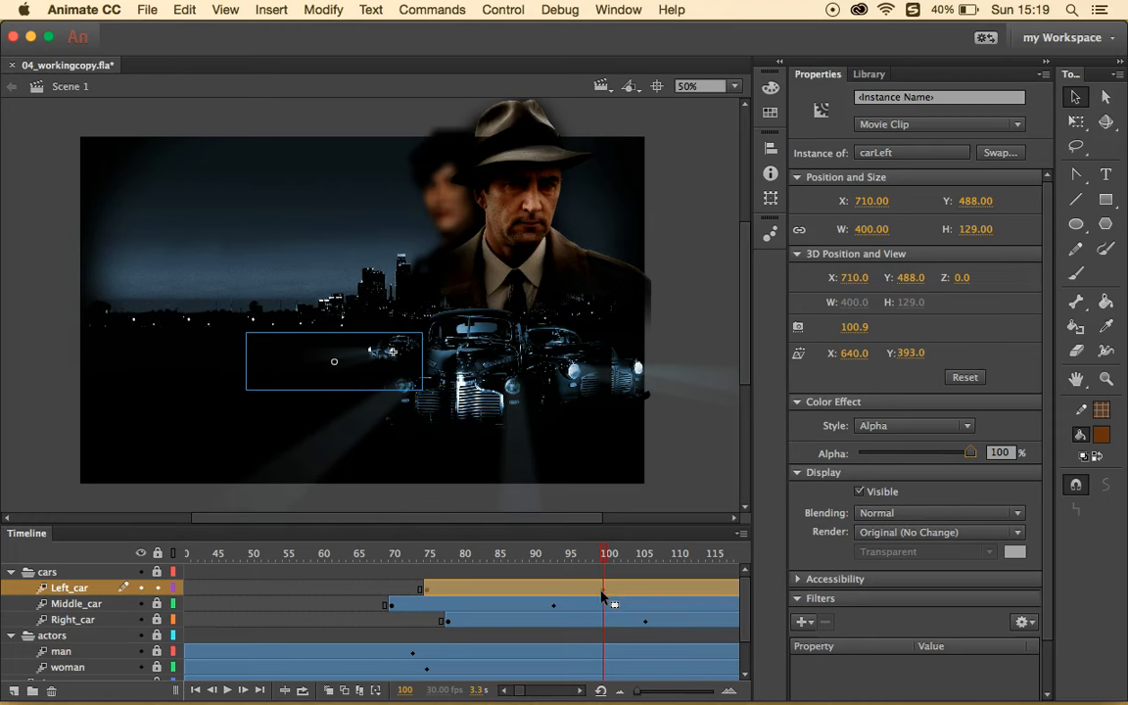
pyautogui.click(1076, 121)
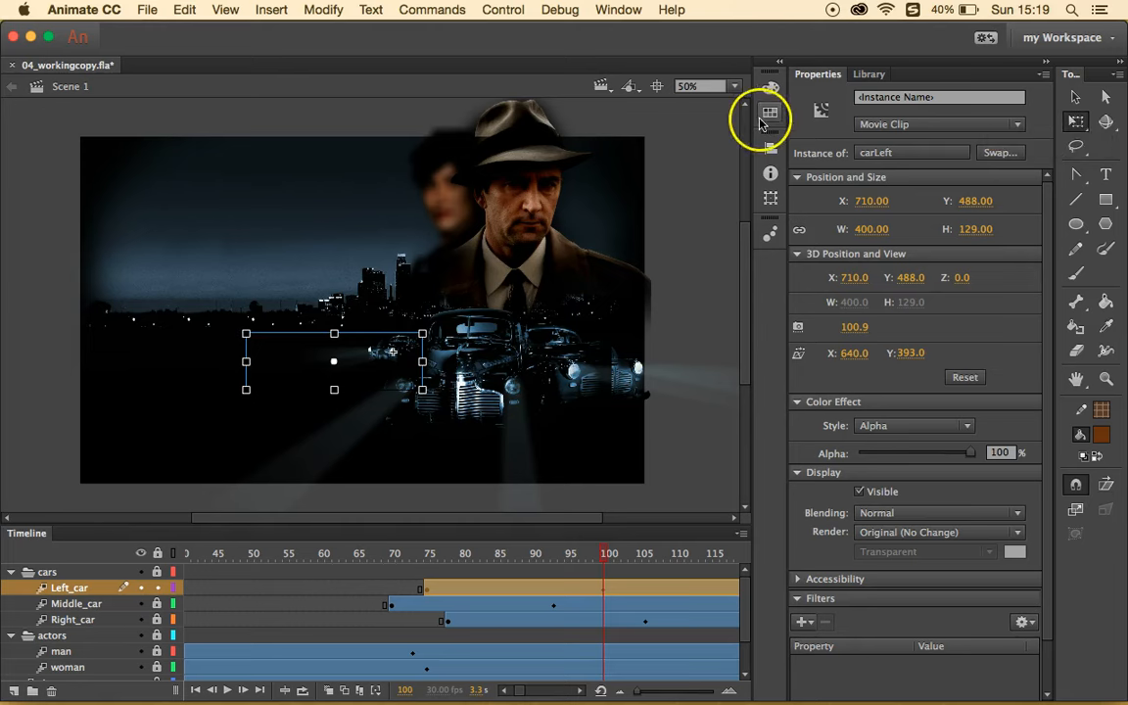
# - Scale the left car up proportionally to a width of 1380.05
pyautogui.moveTo(246, 334); pyautogui.dragTo(90, 191)
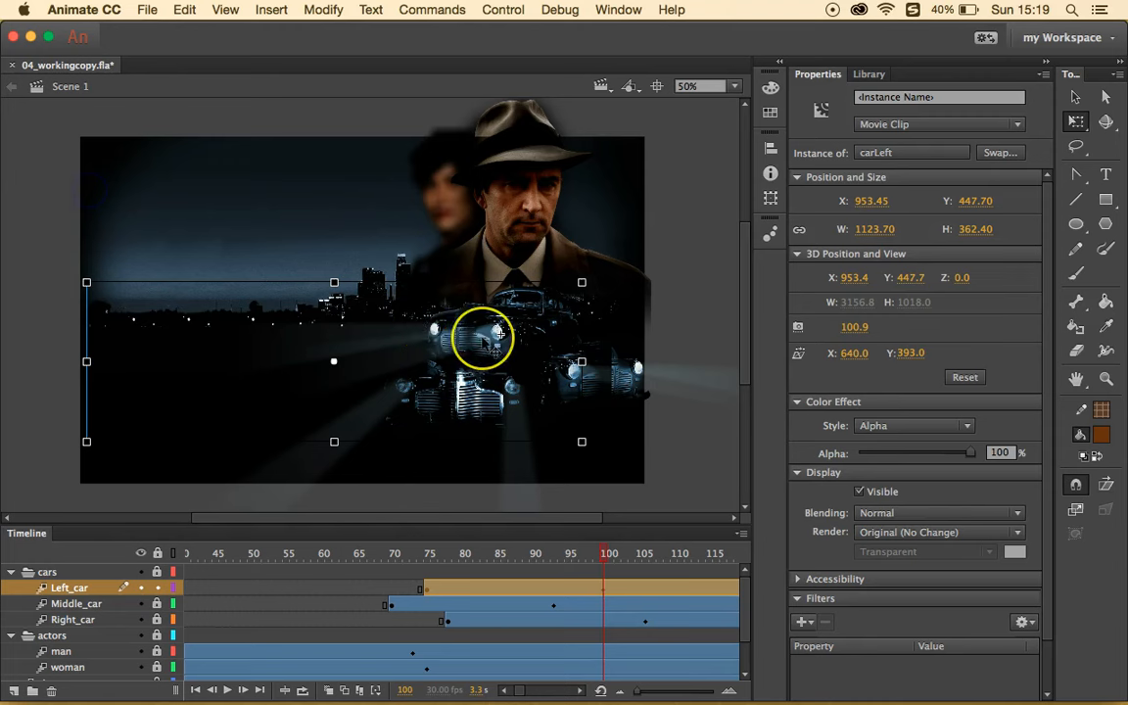
pyautogui.click(876, 229)
pyautogui.write('1380')
pyautogui.moveTo(869, 228); pyautogui.dragTo(872, 228)
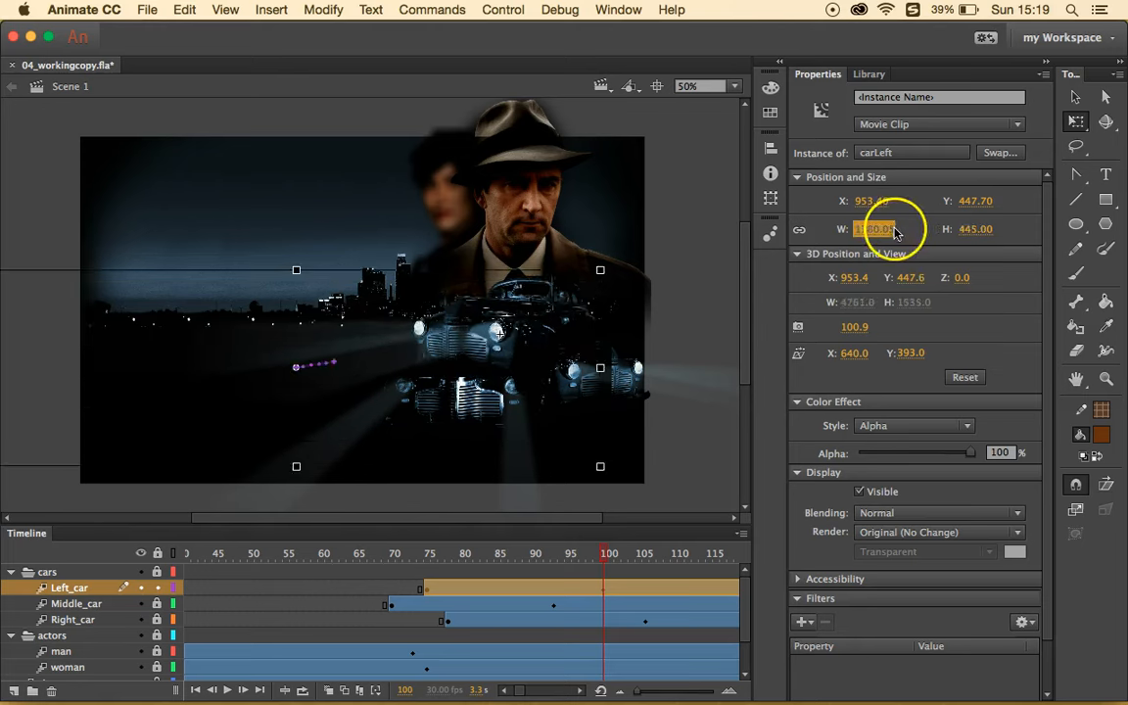
# - Position the left car at X 607, Y 545
pyautogui.click(871, 200)
pyautogui.write('6')
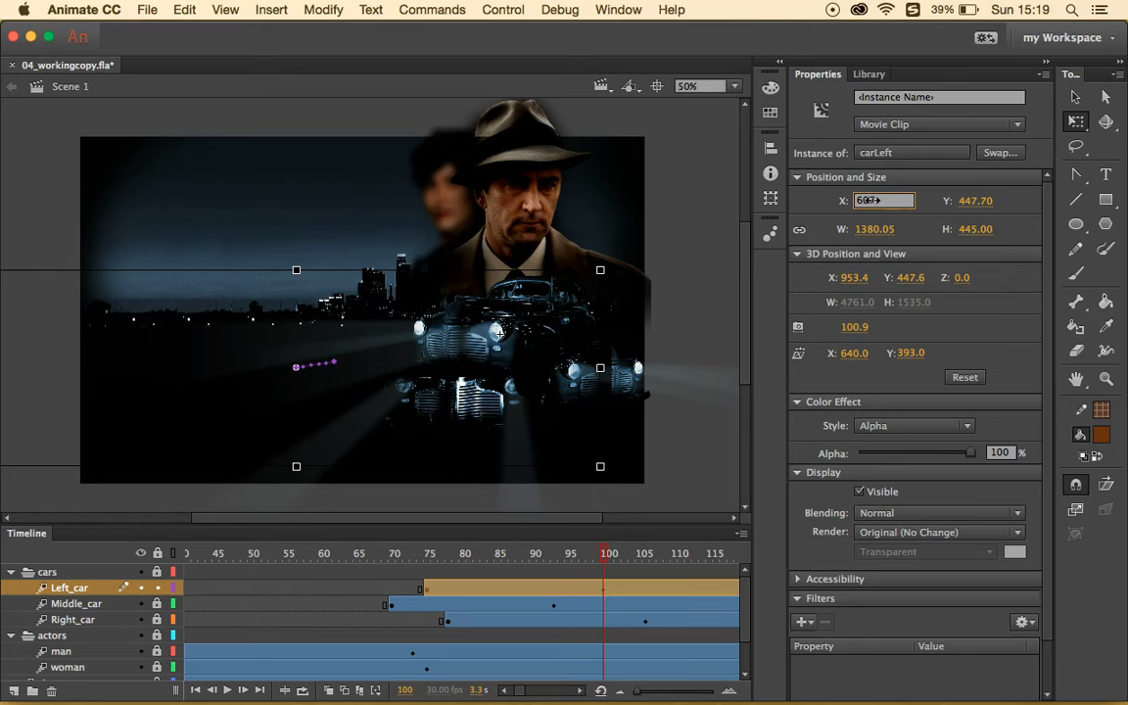
pyautogui.write('07')
pyautogui.press('Return')
pyautogui.click(975, 201)
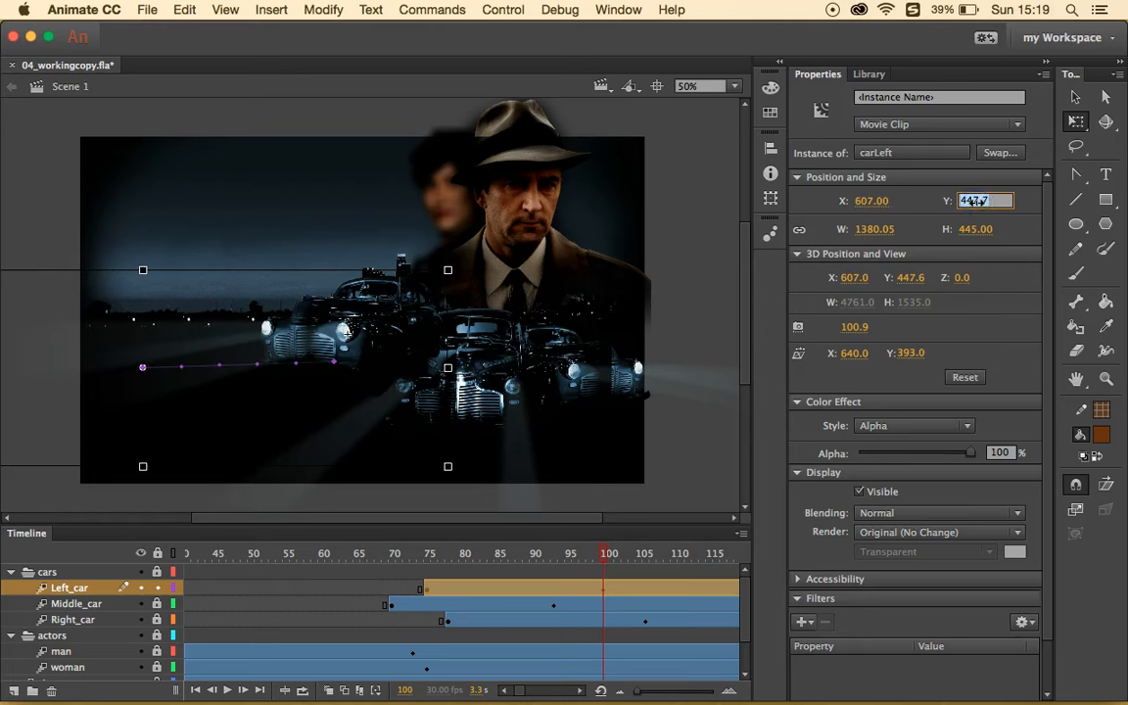
pyautogui.write('545')
pyautogui.press('Return')
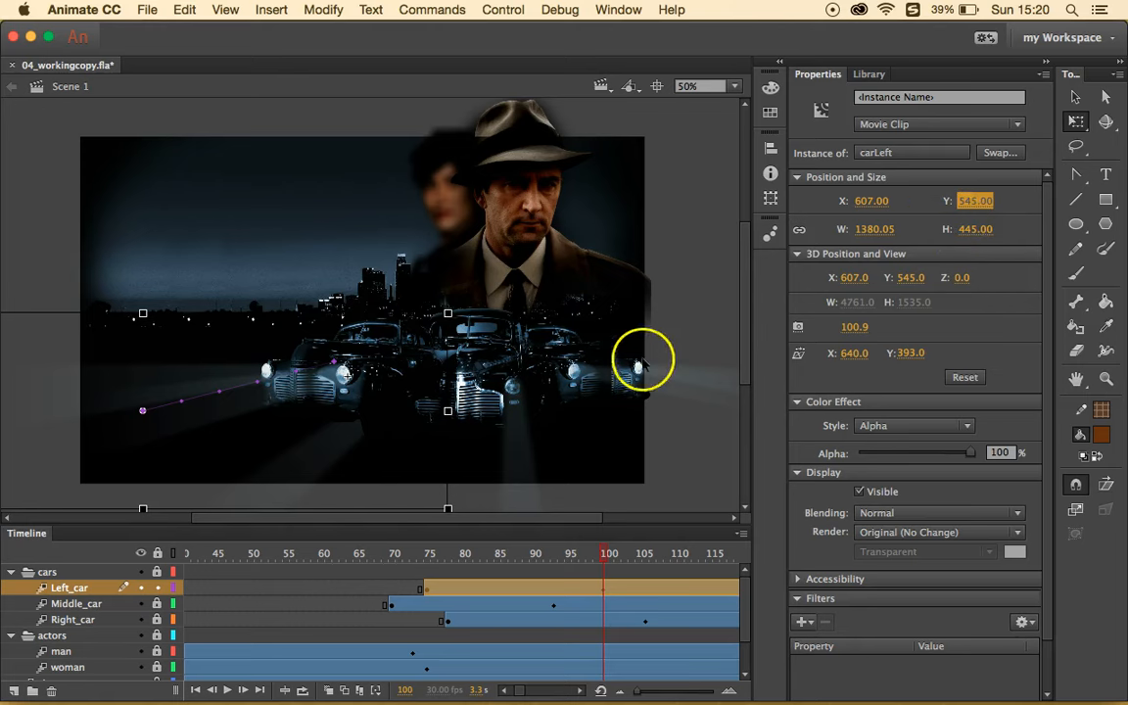
# - Move the Left_car layer below Middle_car and scrub the timeline to preview the cars
pyautogui.click(86, 590)
pyautogui.moveTo(89, 598); pyautogui.dragTo(93, 609)
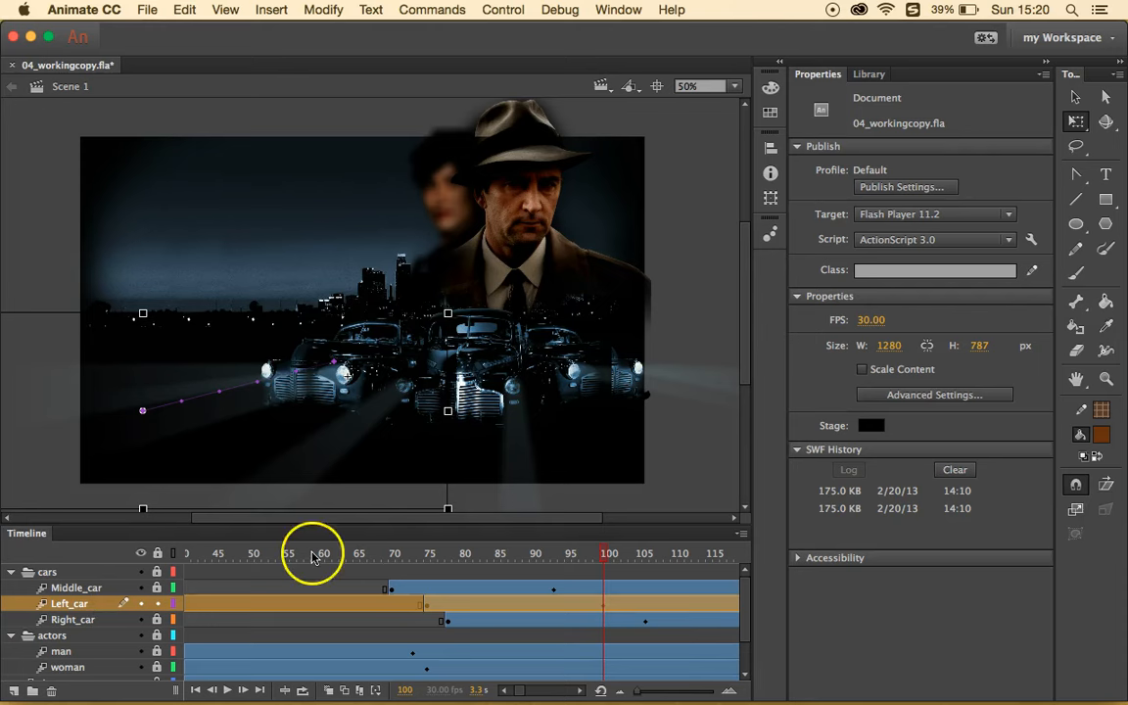
pyautogui.click(600, 554)
pyautogui.moveTo(600, 554); pyautogui.dragTo(569, 550)
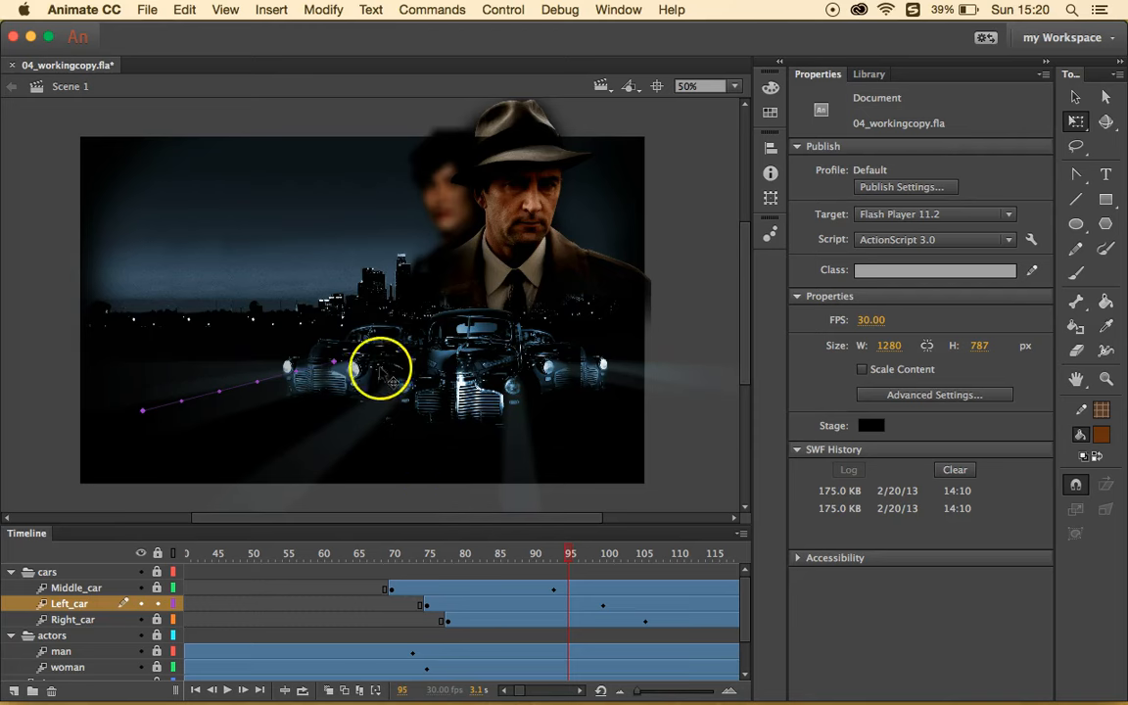
# - Open 04MotionPath.fla from the 04Start folder
pyautogui.click(153, 11)
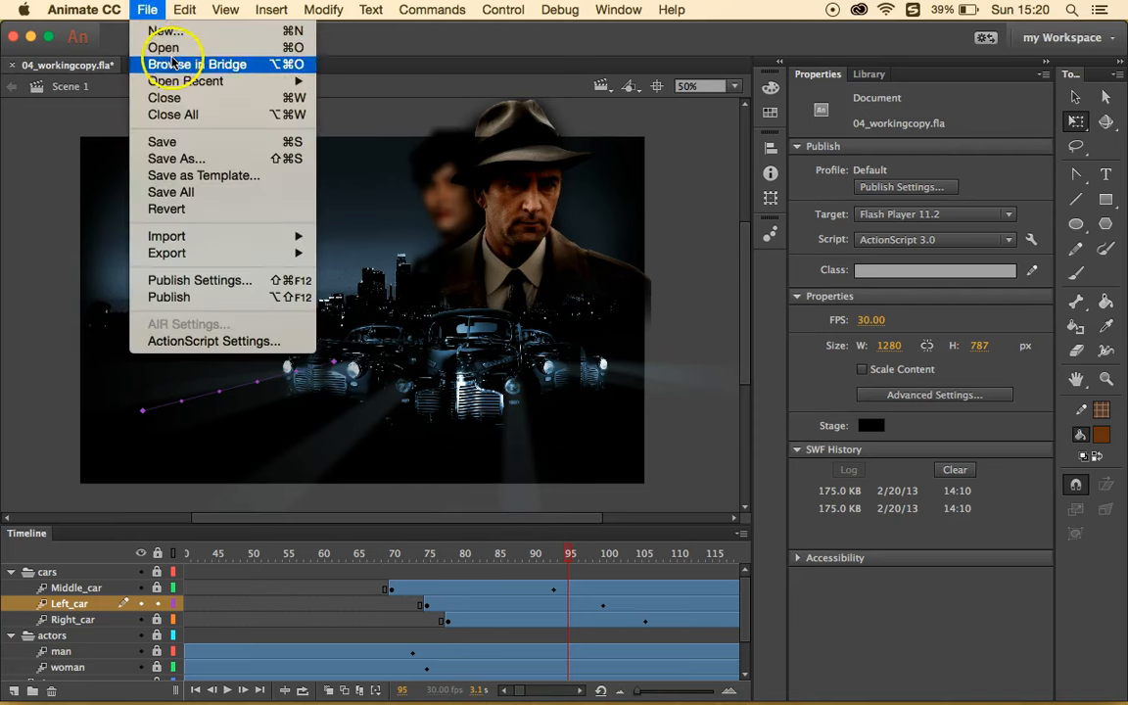
pyautogui.click(163, 46)
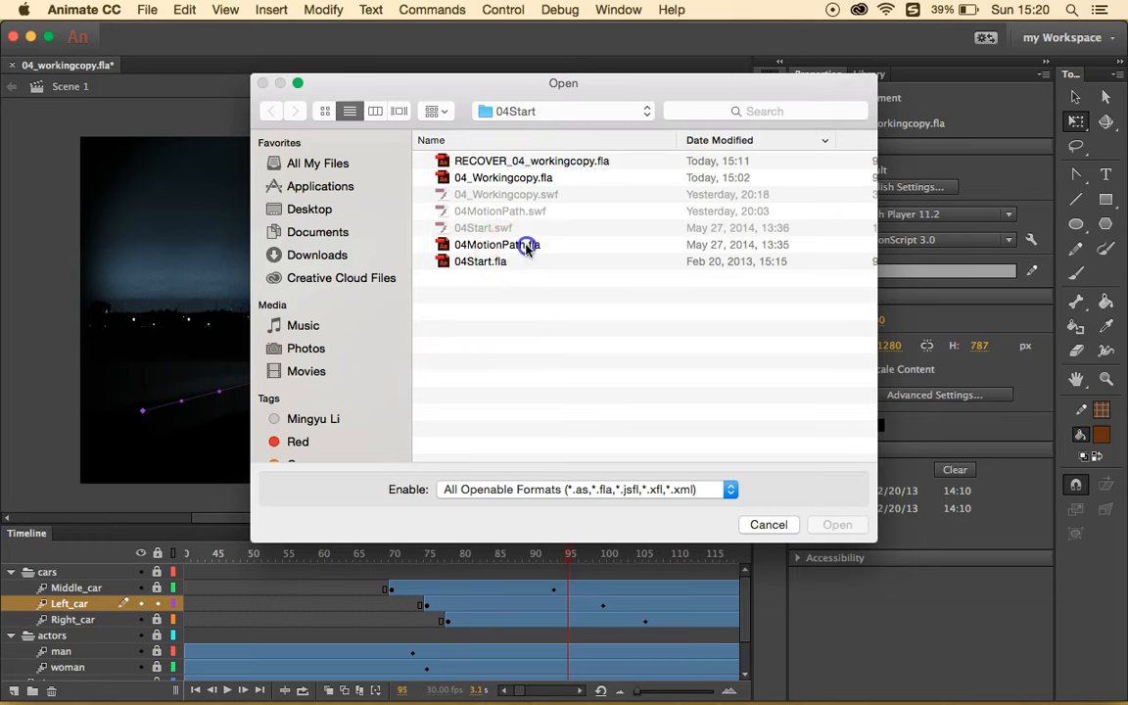
pyautogui.click(532, 247)
pyautogui.click(830, 525)
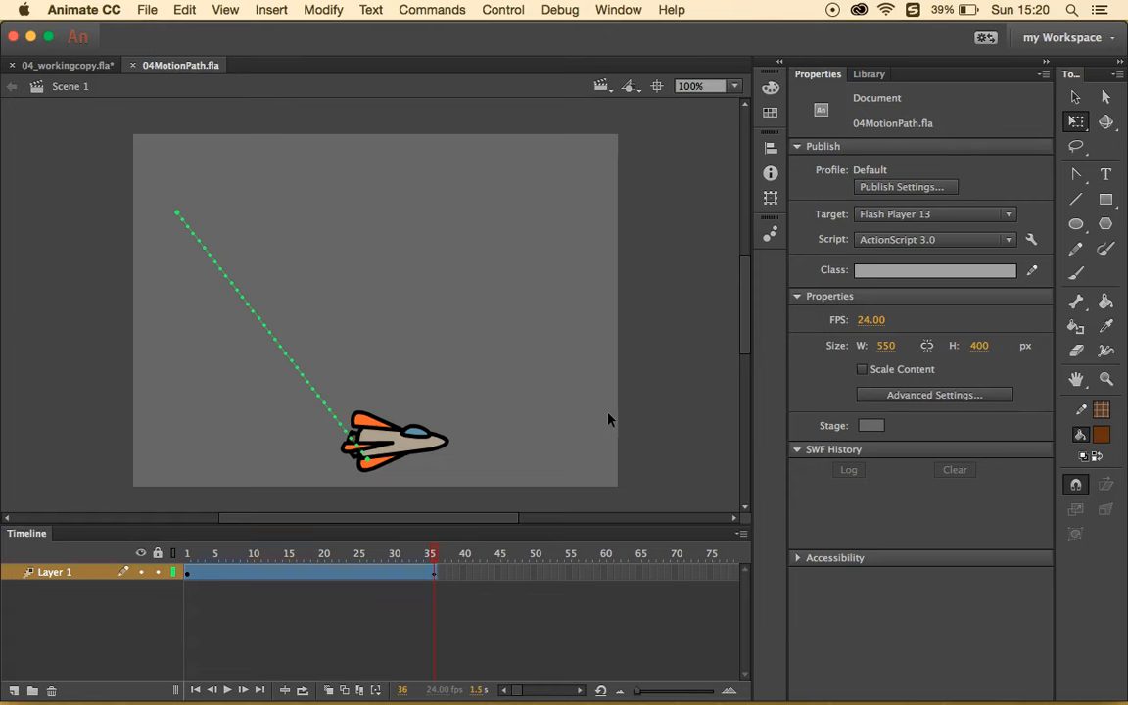
# - Move the spaceship's dotted motion path up and to the right
pyautogui.click(1075, 97)
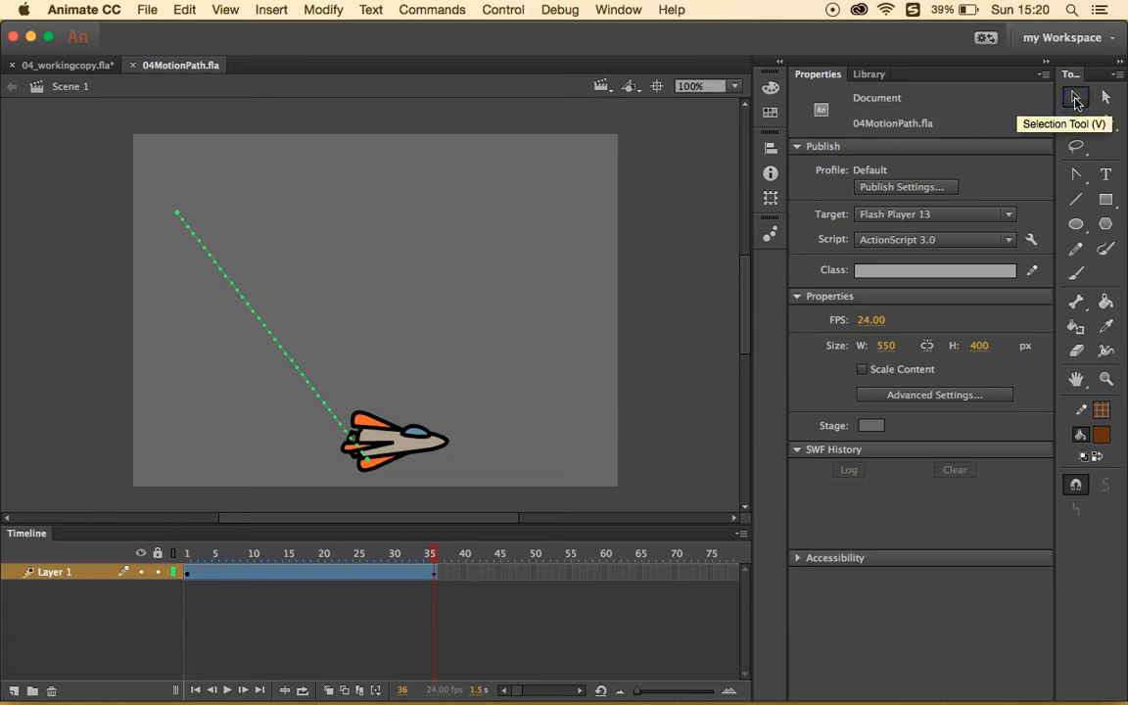
pyautogui.click(260, 326)
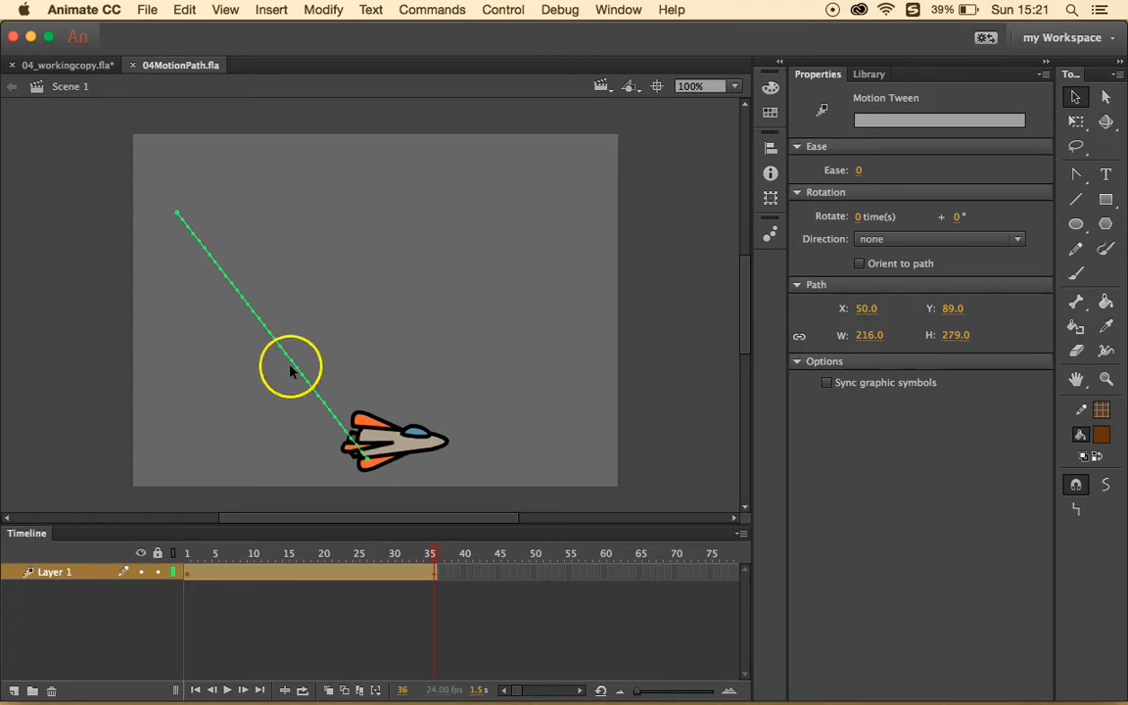
pyautogui.moveTo(291, 370); pyautogui.dragTo(331, 317)
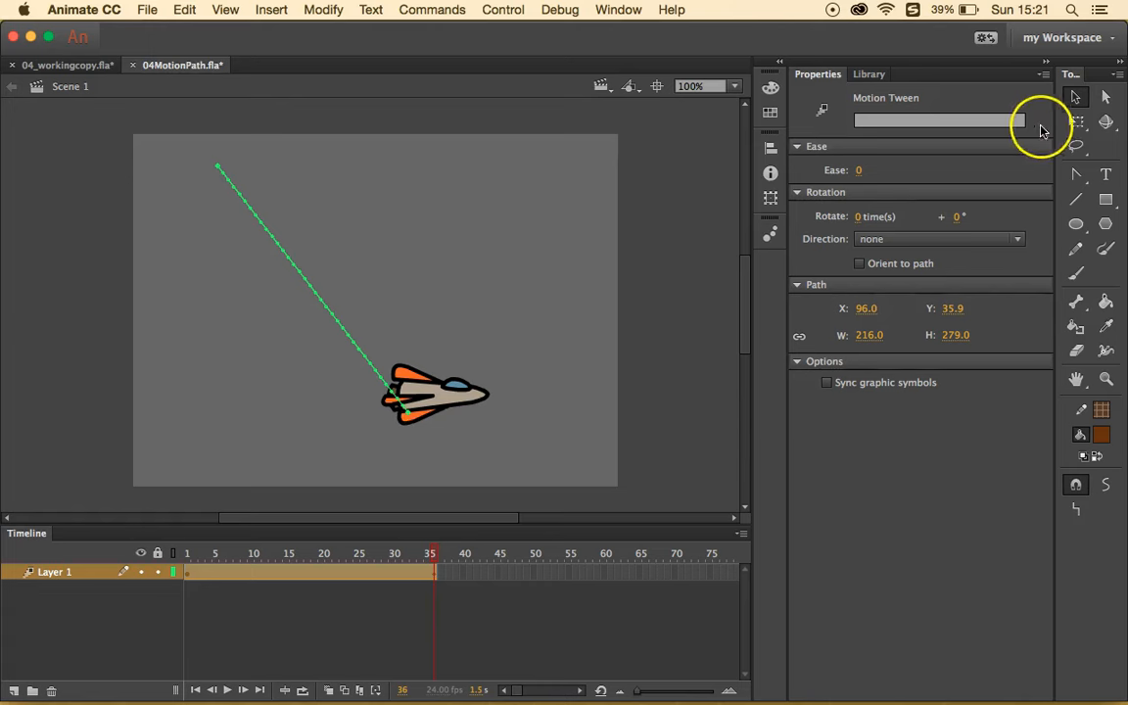
# - Rotate the motion path into a straight diagonal, 269 by 214 at X 69.5, Y 68.7
pyautogui.click(1076, 121)
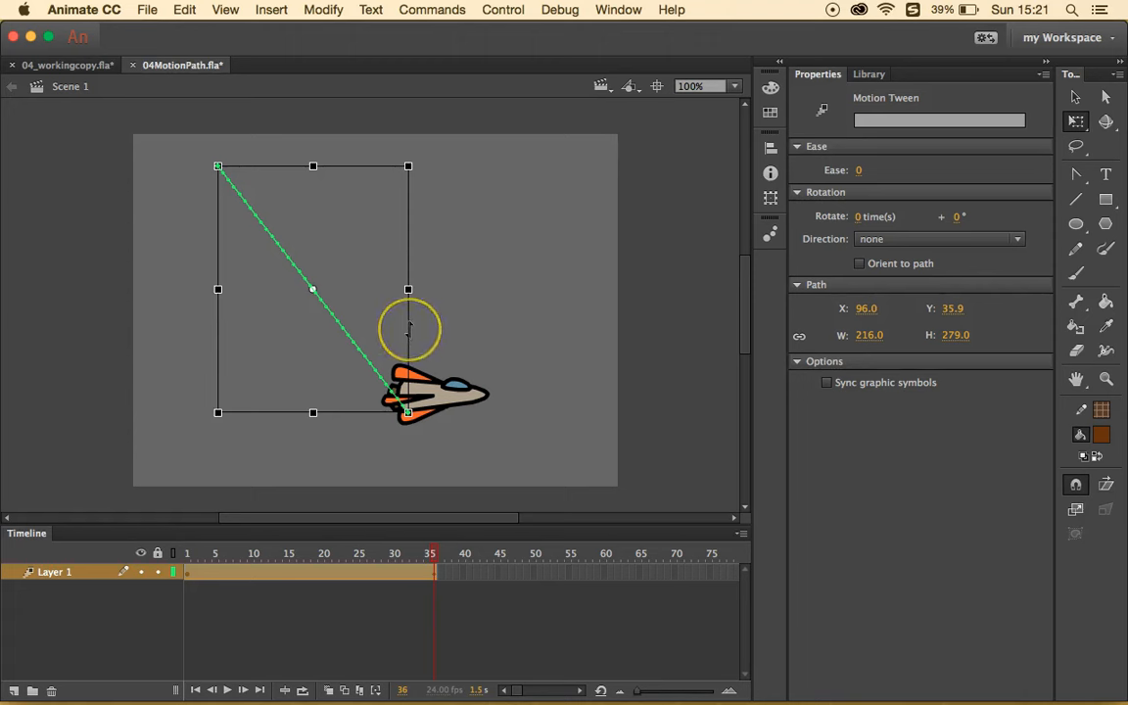
pyautogui.click(405, 285)
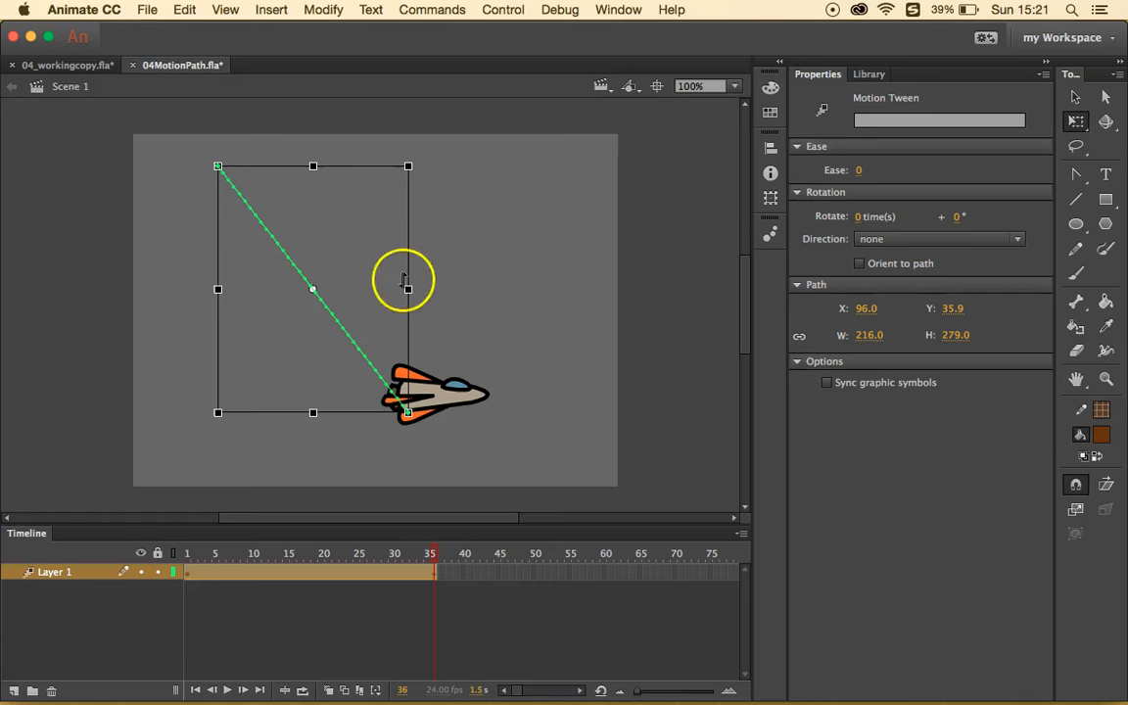
pyautogui.click(398, 233)
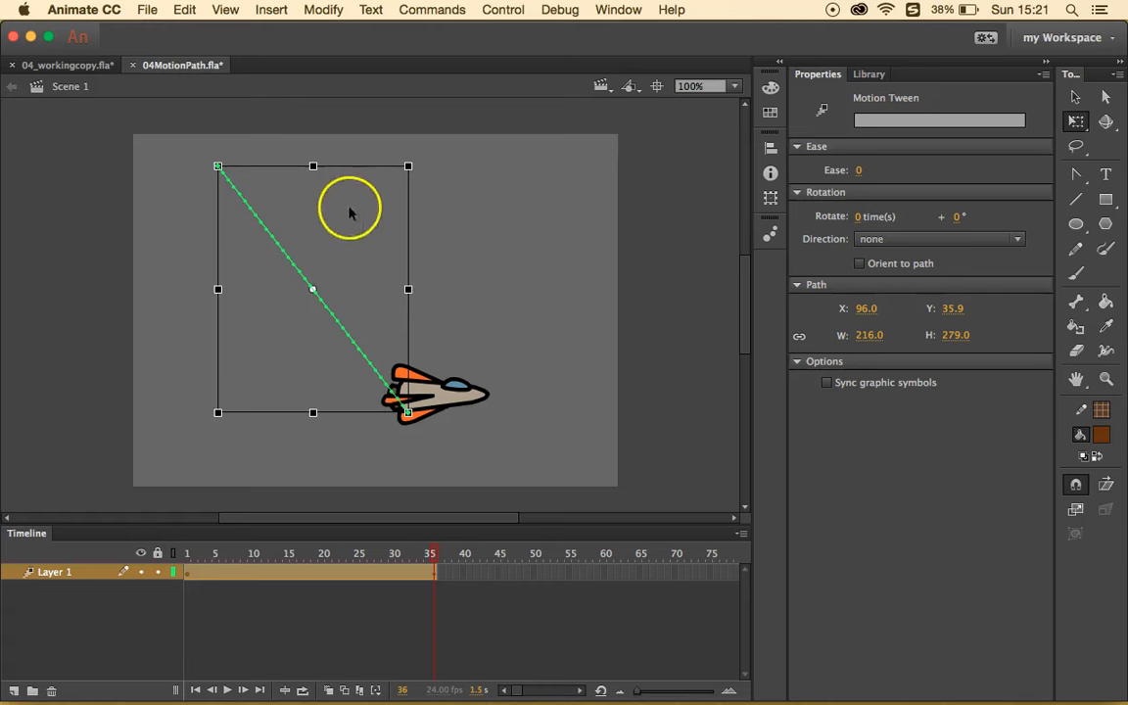
pyautogui.moveTo(417, 158); pyautogui.dragTo(432, 194)
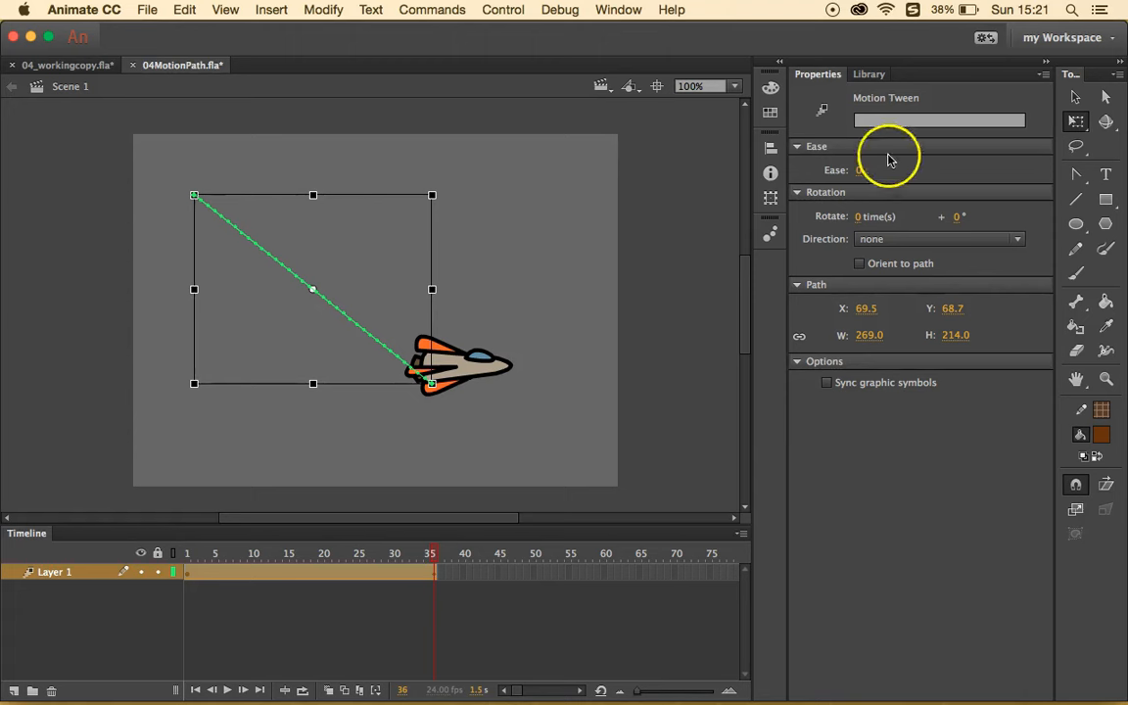
pyautogui.click(1077, 96)
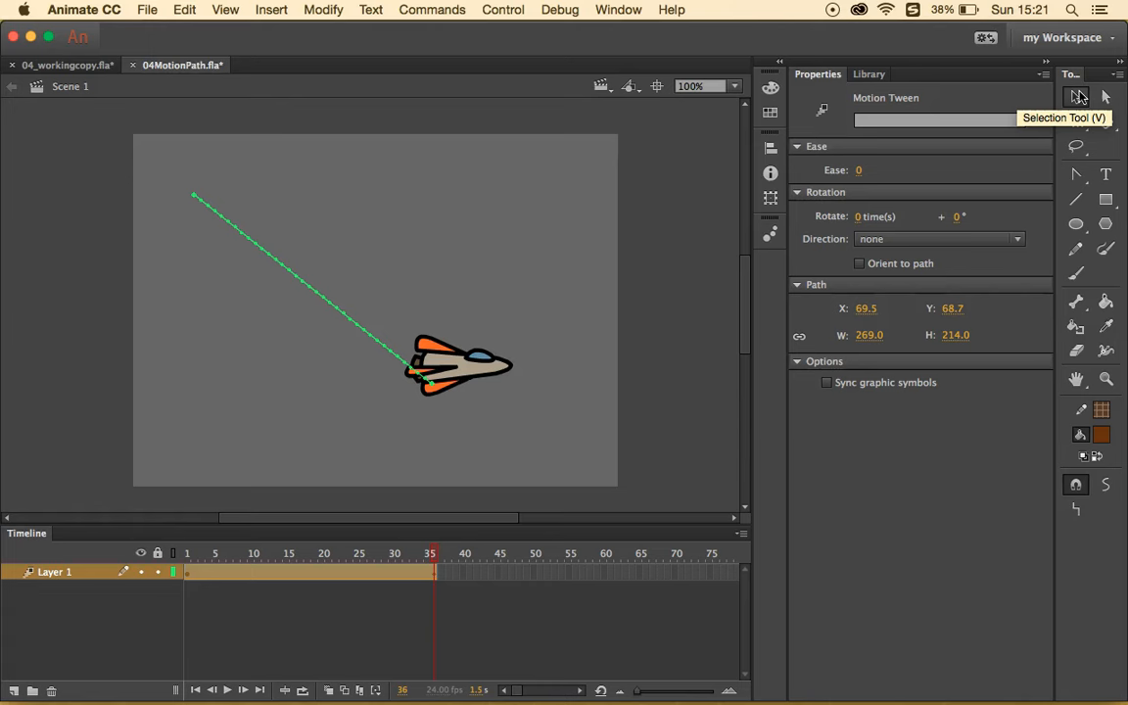
# - With the Convert Anchor Point Tool, pull curve handles from both ends of the motion path
pyautogui.click(1074, 181)
pyautogui.moveTo(1075, 178); pyautogui.dragTo(971, 233)
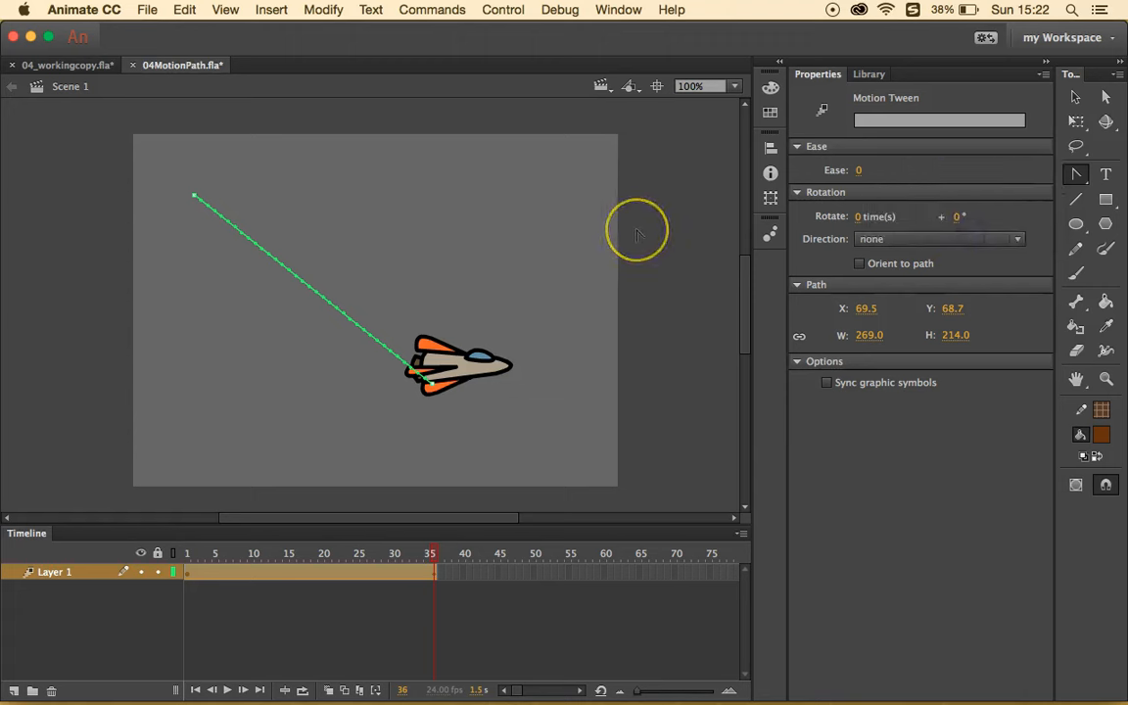
pyautogui.click(564, 267)
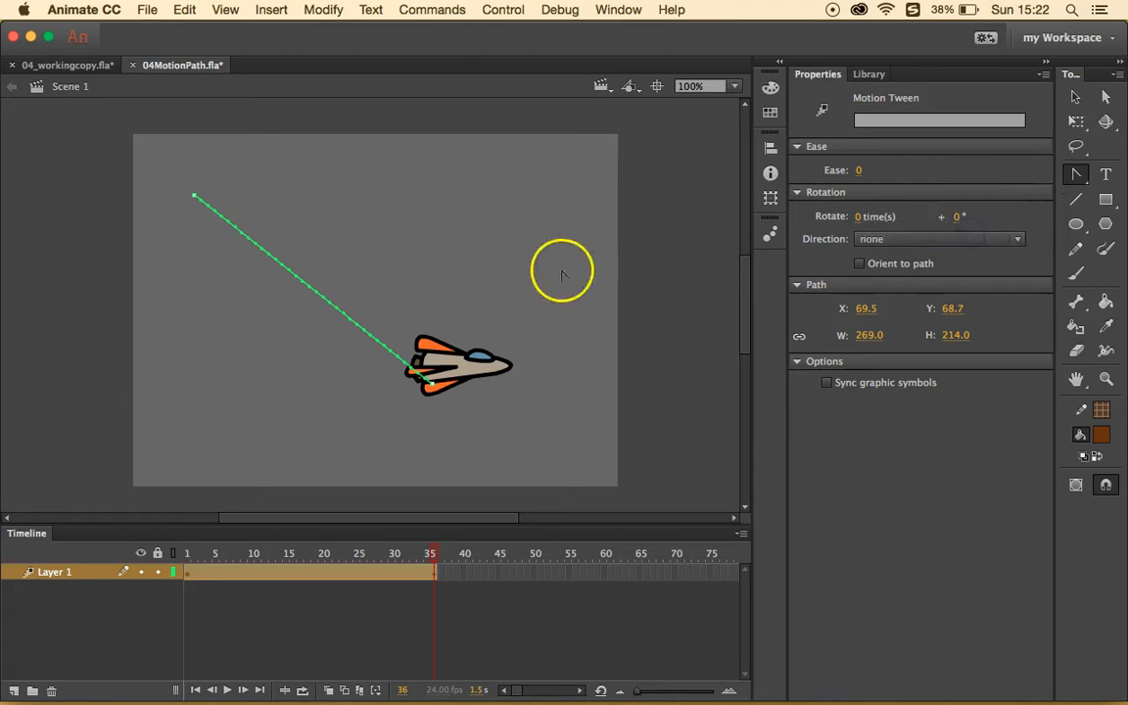
pyautogui.click(486, 304)
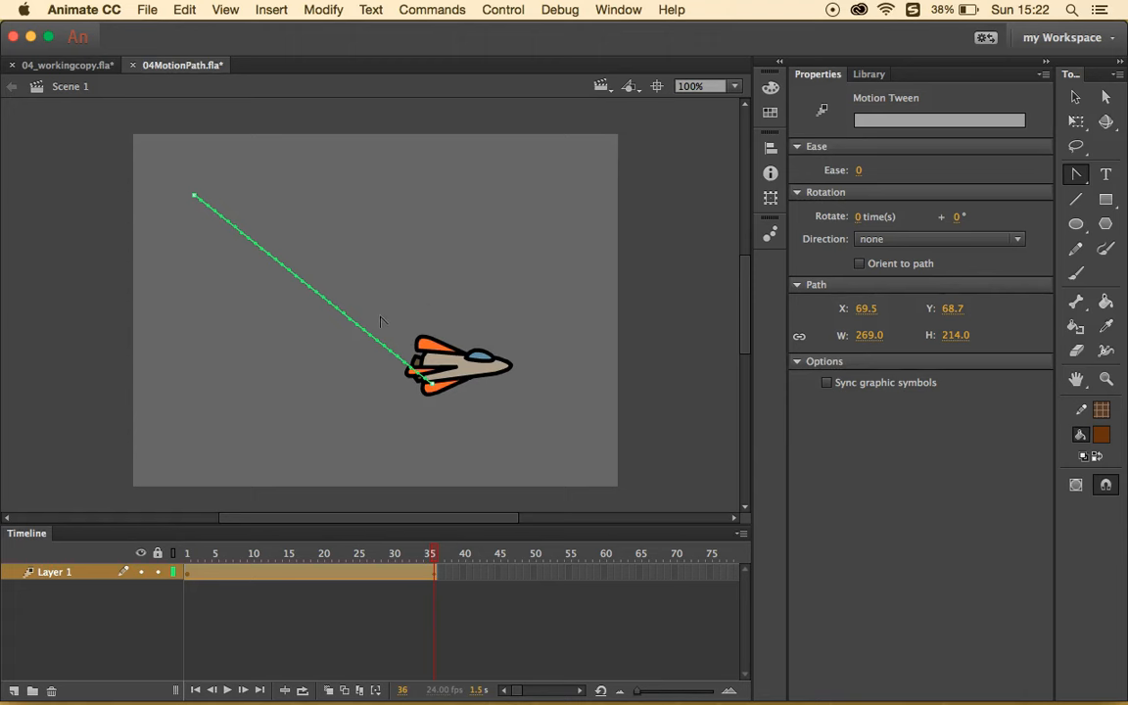
pyautogui.click(197, 199)
pyautogui.click(196, 196)
pyautogui.click(194, 198)
pyautogui.moveTo(195, 197); pyautogui.dragTo(107, 229)
pyautogui.click(432, 379)
pyautogui.moveTo(435, 394); pyautogui.dragTo(461, 499)
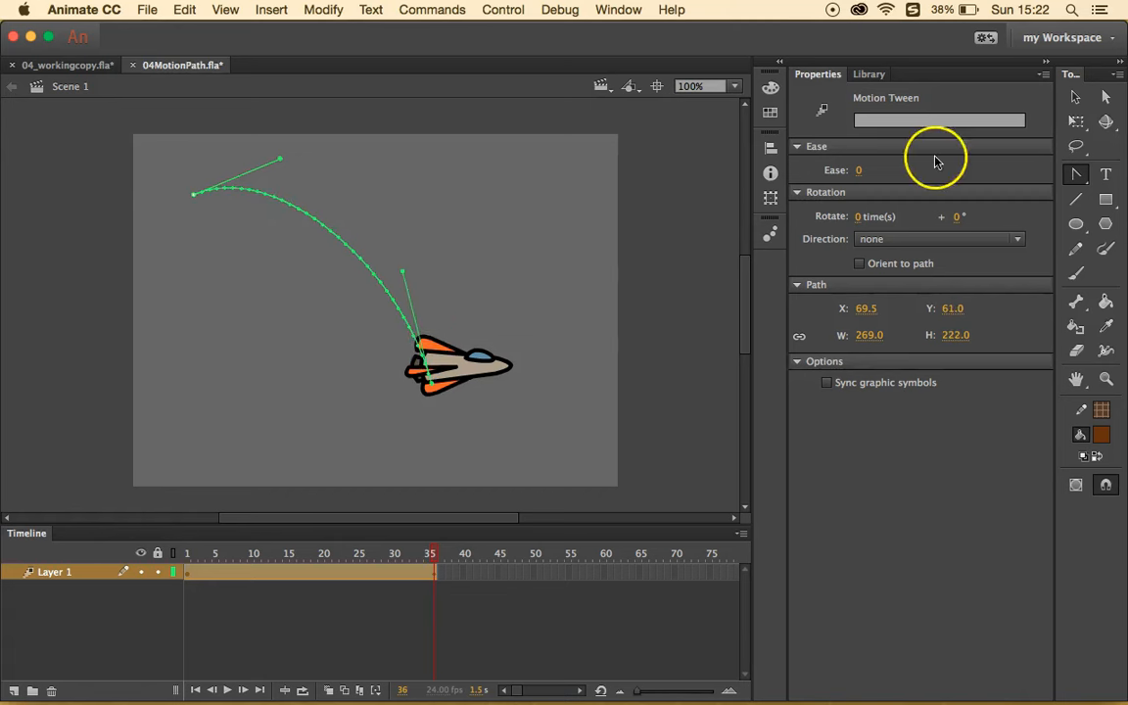
# - Refine the curve handles with the Subselection tool into a smooth arc, 269 by 216
pyautogui.click(1105, 99)
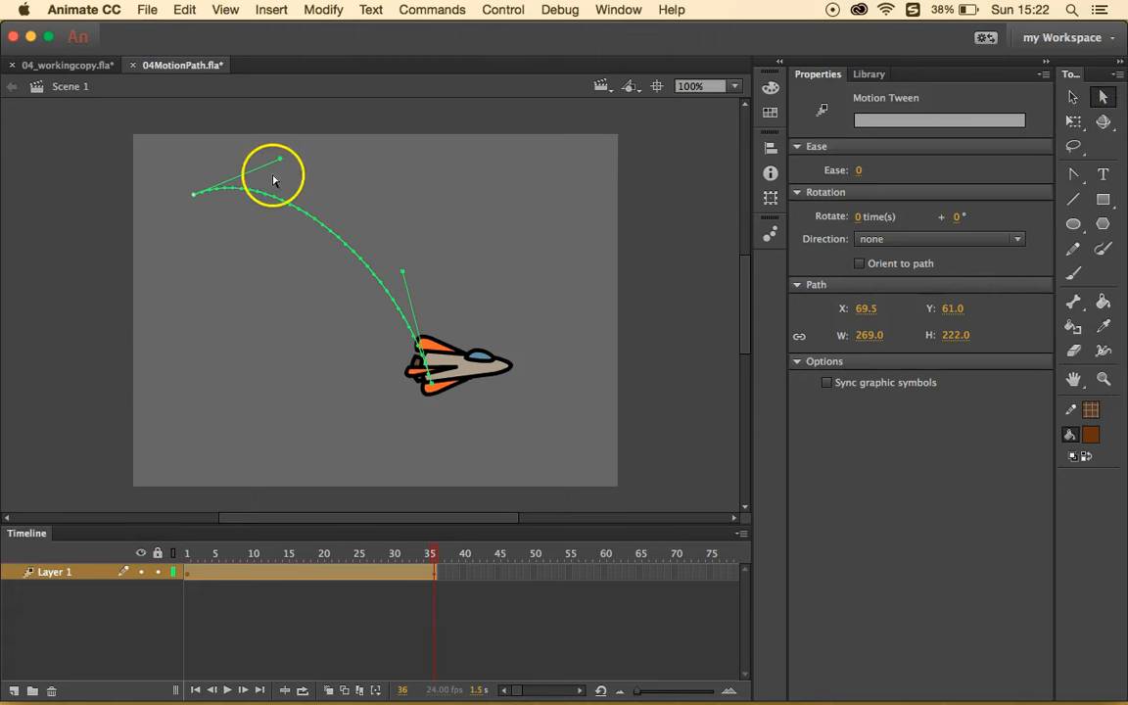
pyautogui.moveTo(280, 163); pyautogui.dragTo(361, 194)
pyautogui.moveTo(403, 270); pyautogui.dragTo(434, 292)
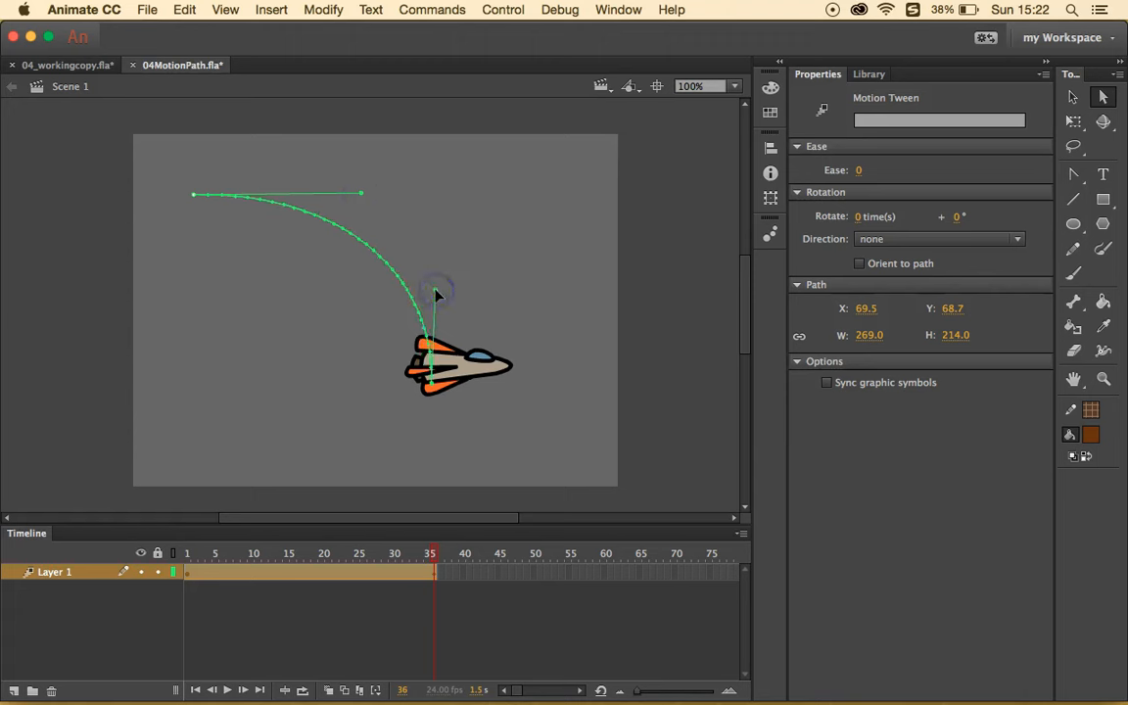
pyautogui.moveTo(362, 194); pyautogui.dragTo(336, 178)
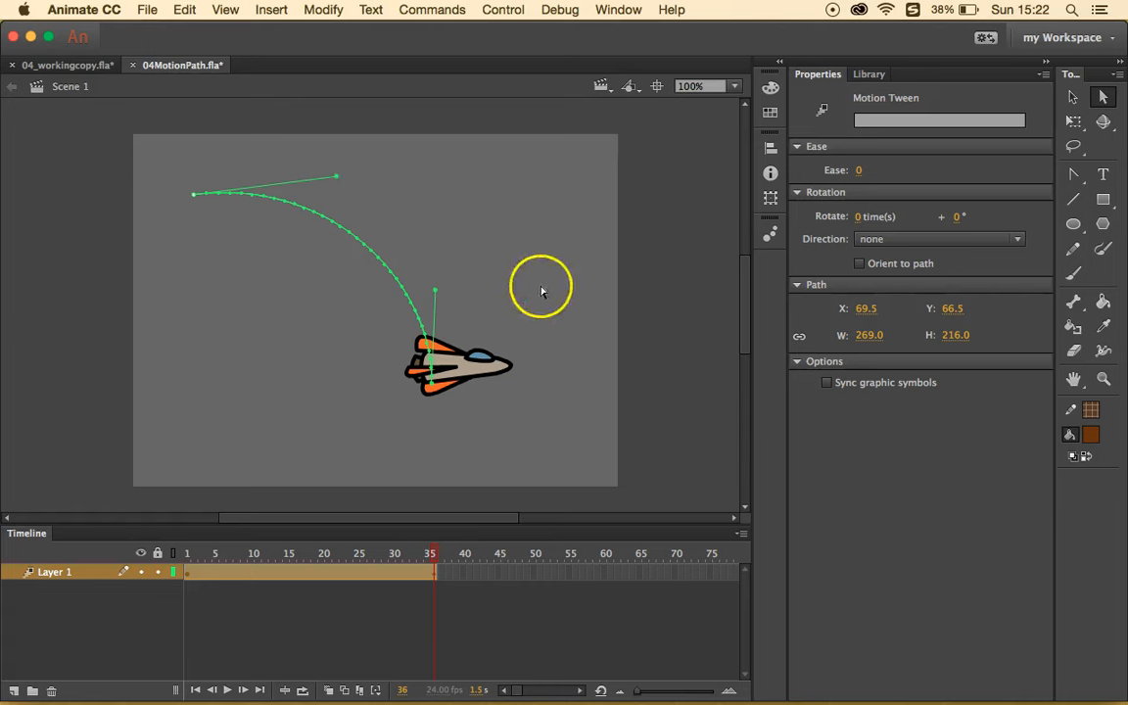
pyautogui.click(1073, 98)
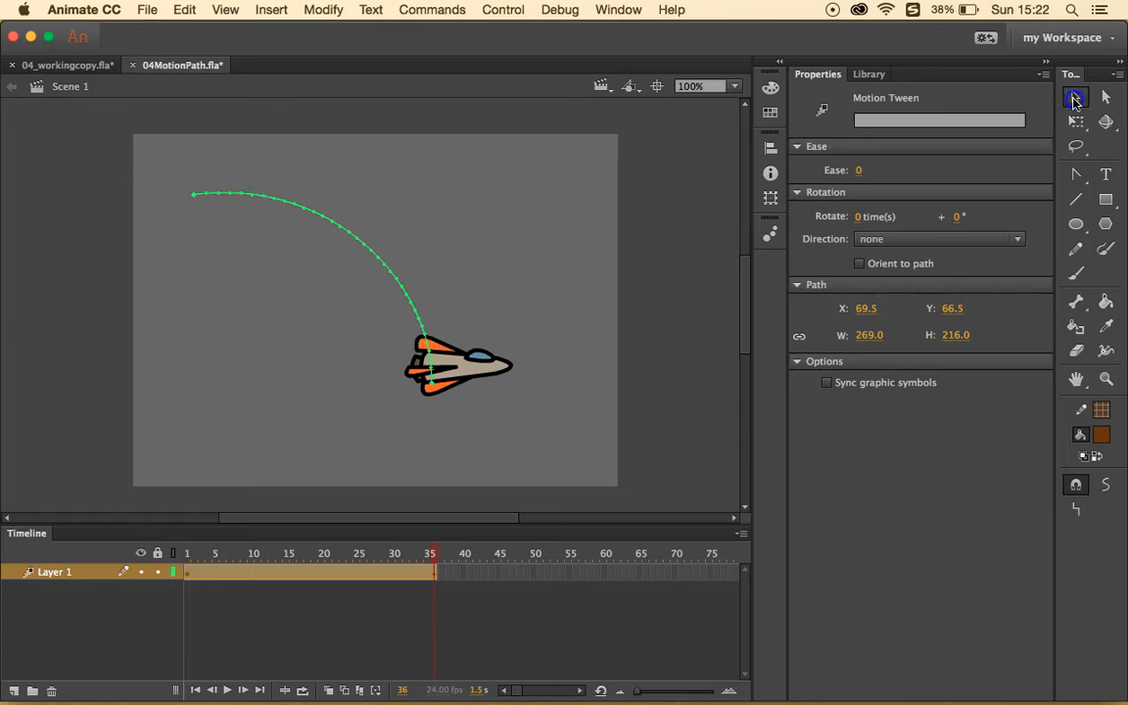
# - Enable Orient to path on the spaceship's tween and scrub to watch it turn along the arc
pyautogui.click(299, 575)
pyautogui.click(429, 583)
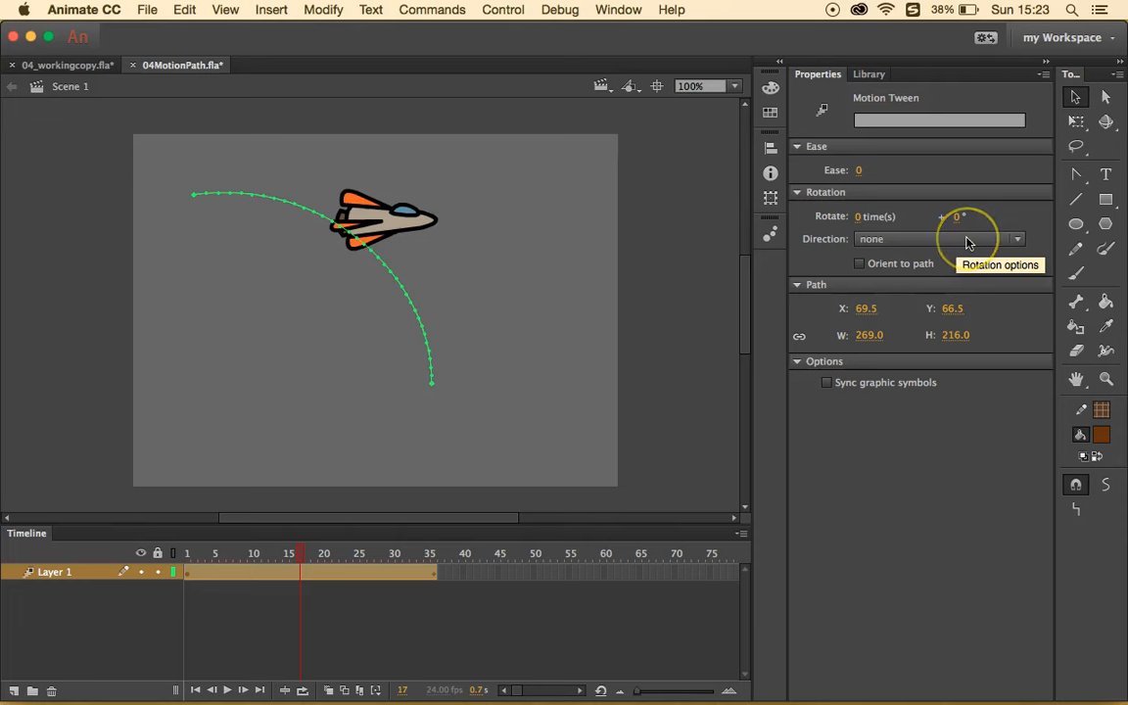
pyautogui.click(860, 265)
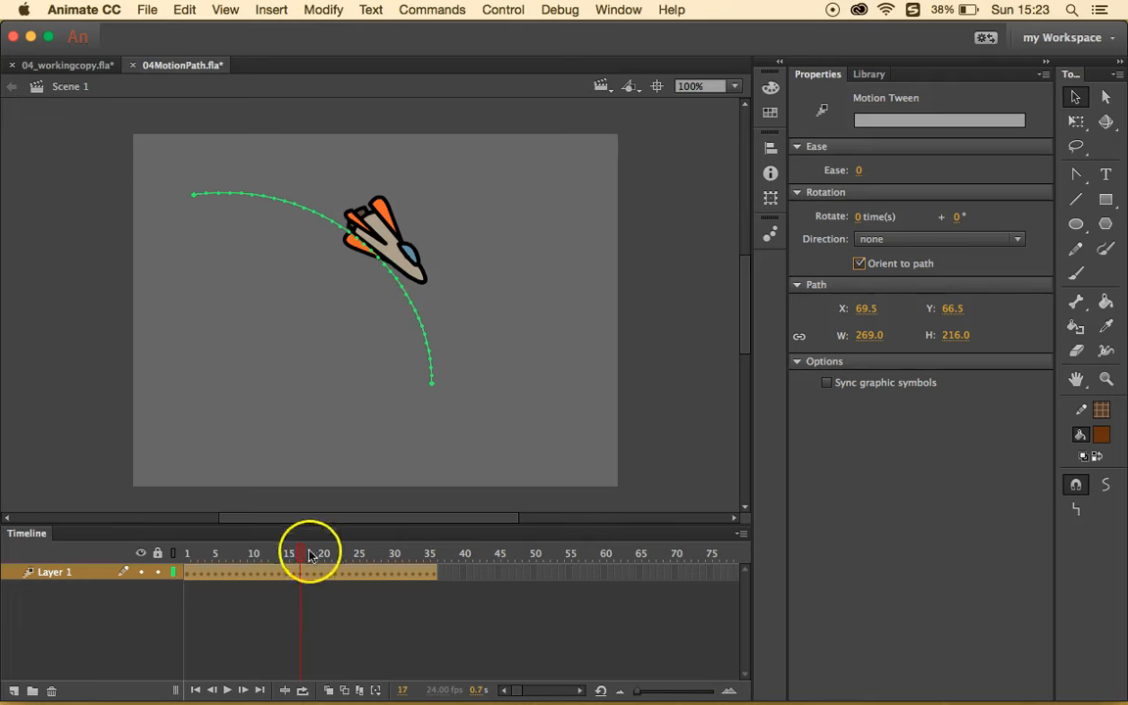
pyautogui.moveTo(304, 556); pyautogui.dragTo(355, 594)
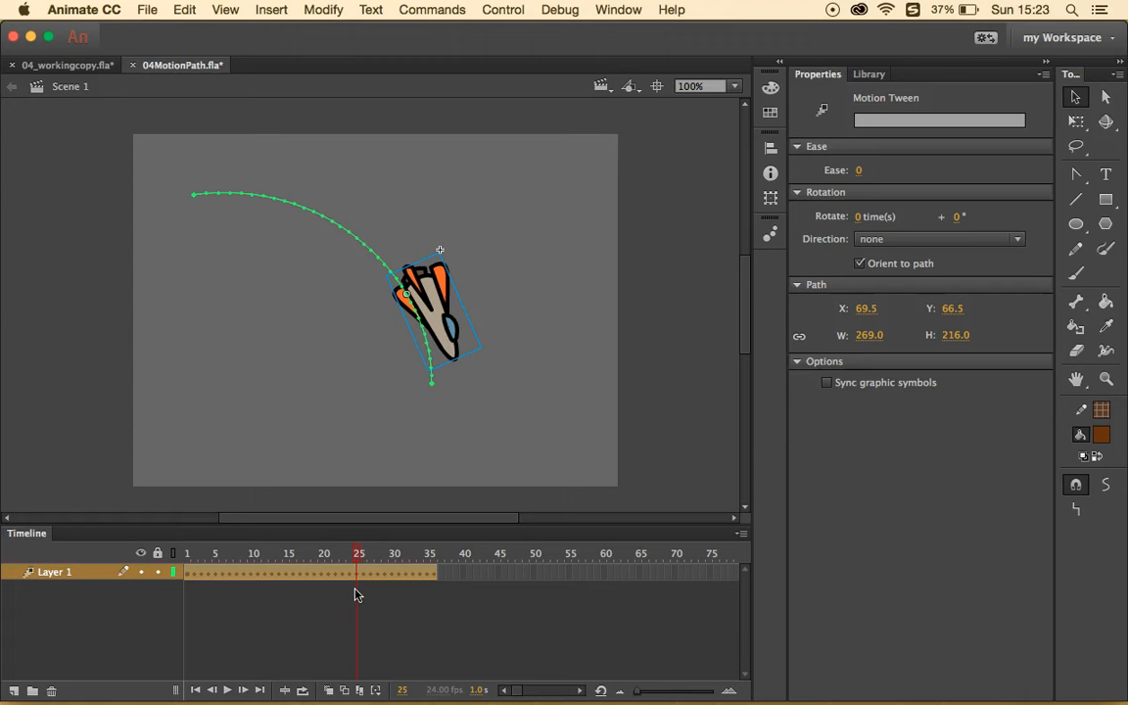
# - Replace the spaceship with the 'alien' symbol as the tween target
pyautogui.click(869, 74)
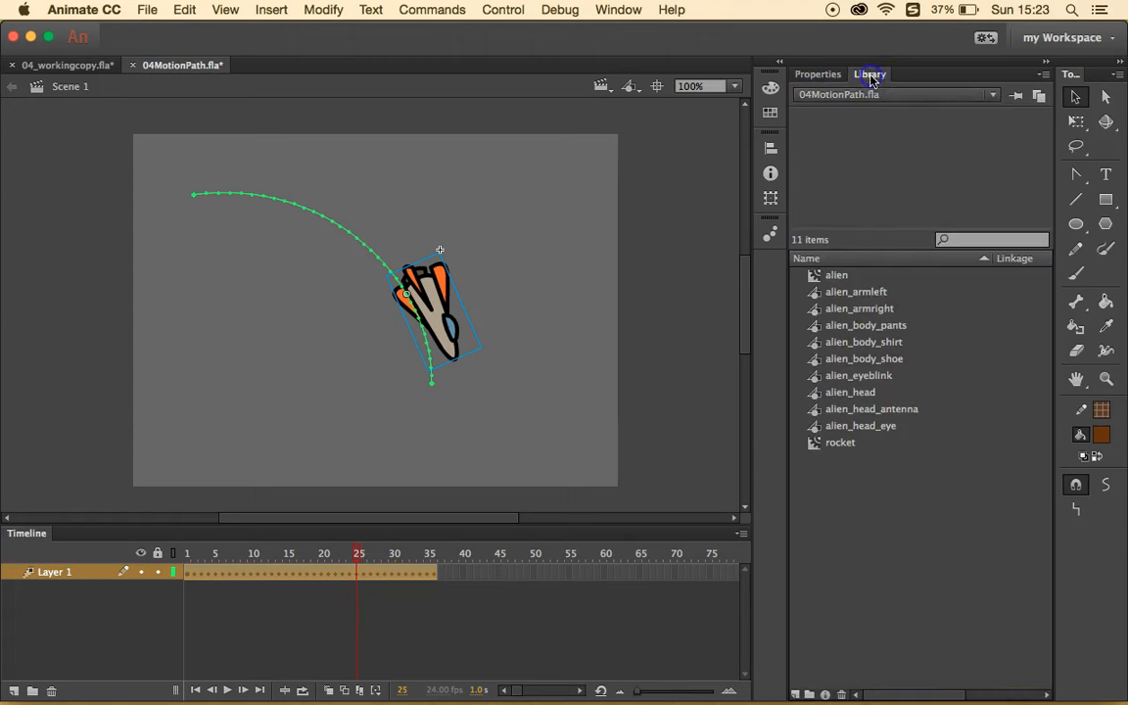
pyautogui.click(862, 282)
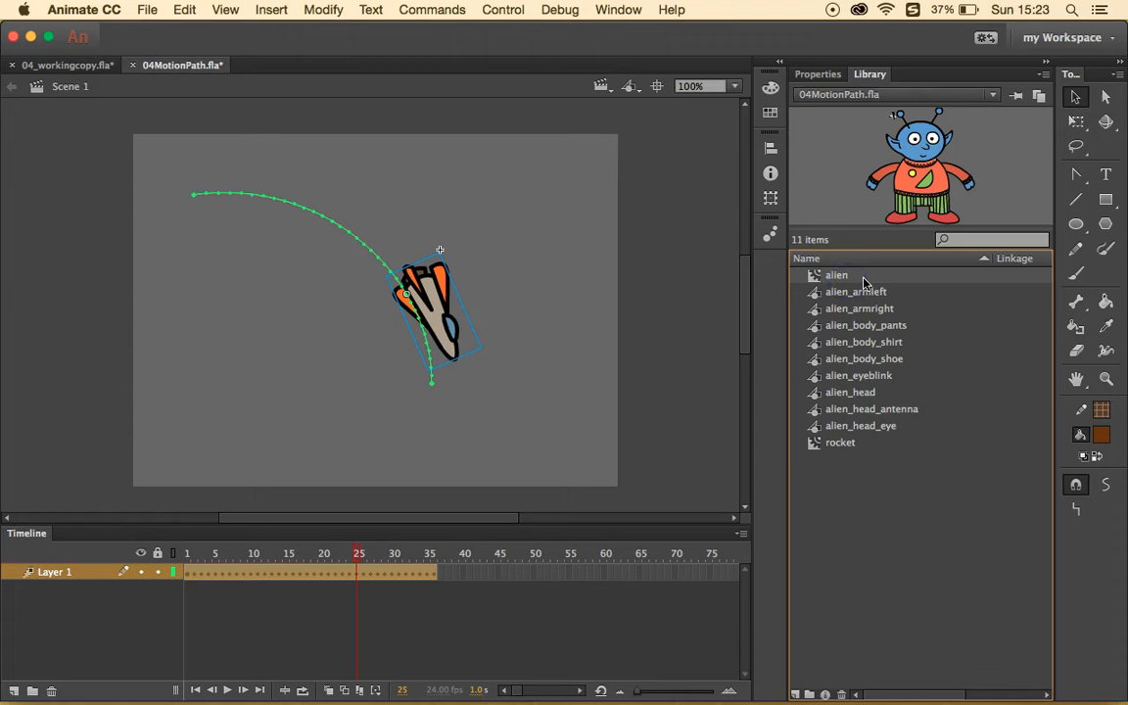
pyautogui.moveTo(865, 281); pyautogui.dragTo(436, 311)
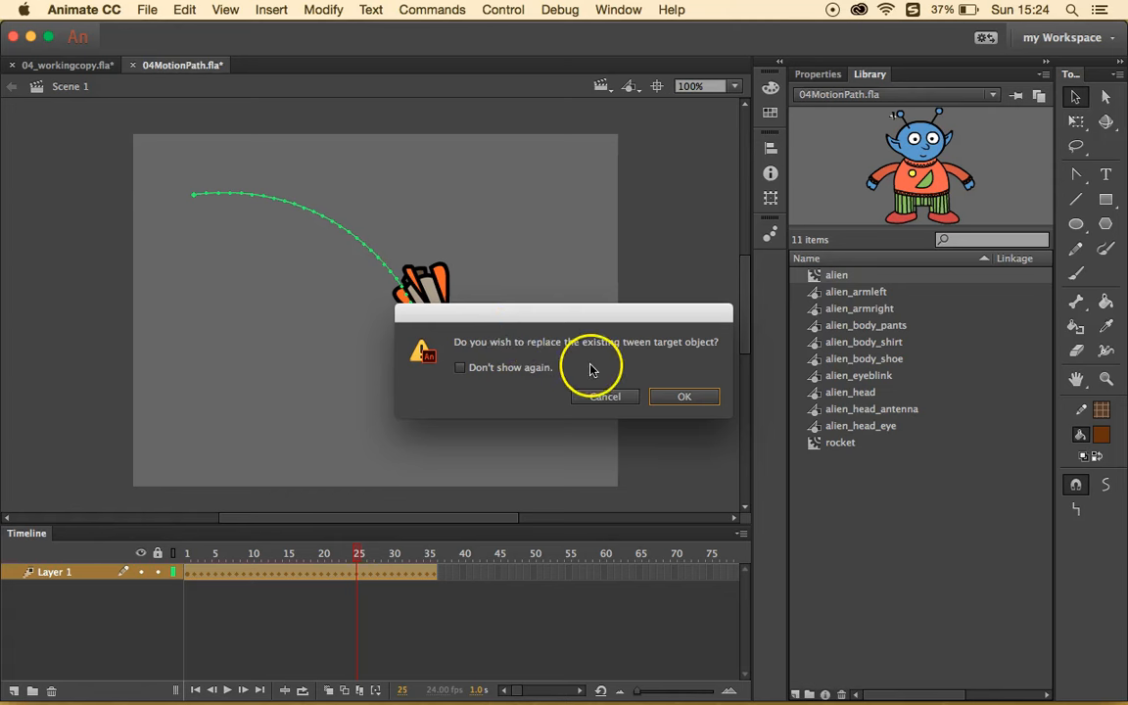
pyautogui.click(669, 402)
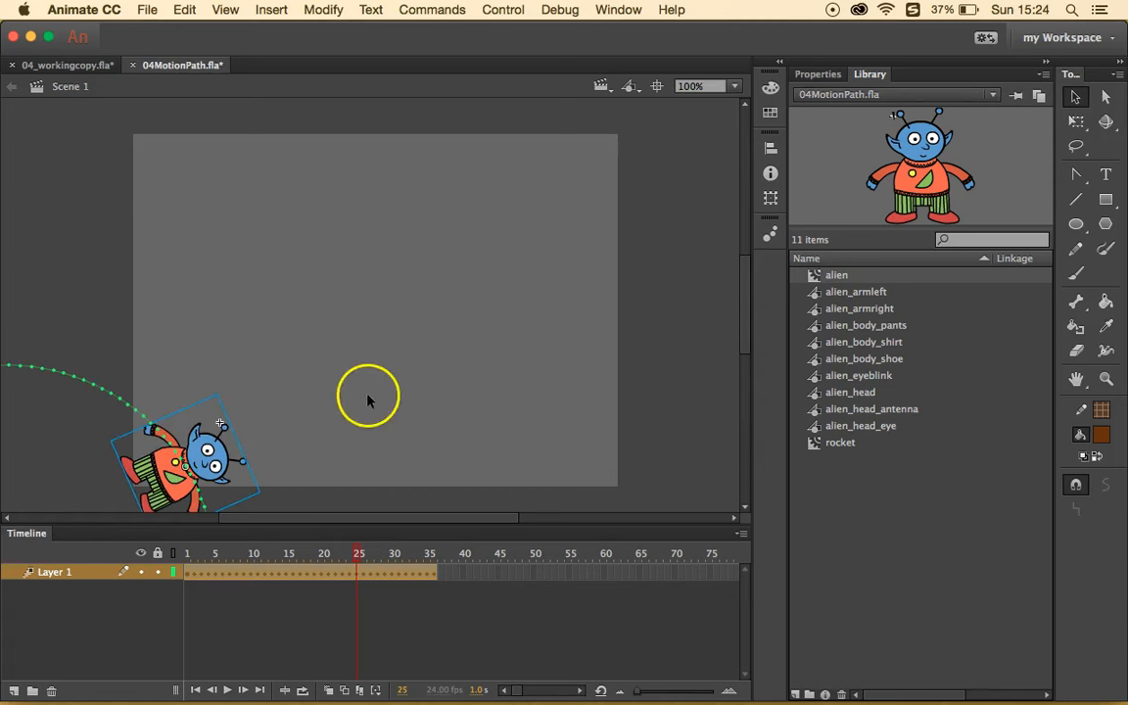
# - Undo the accidental path and alien edits, then move the motion path to the stage centre
pyautogui.moveTo(98, 388); pyautogui.dragTo(188, 364)
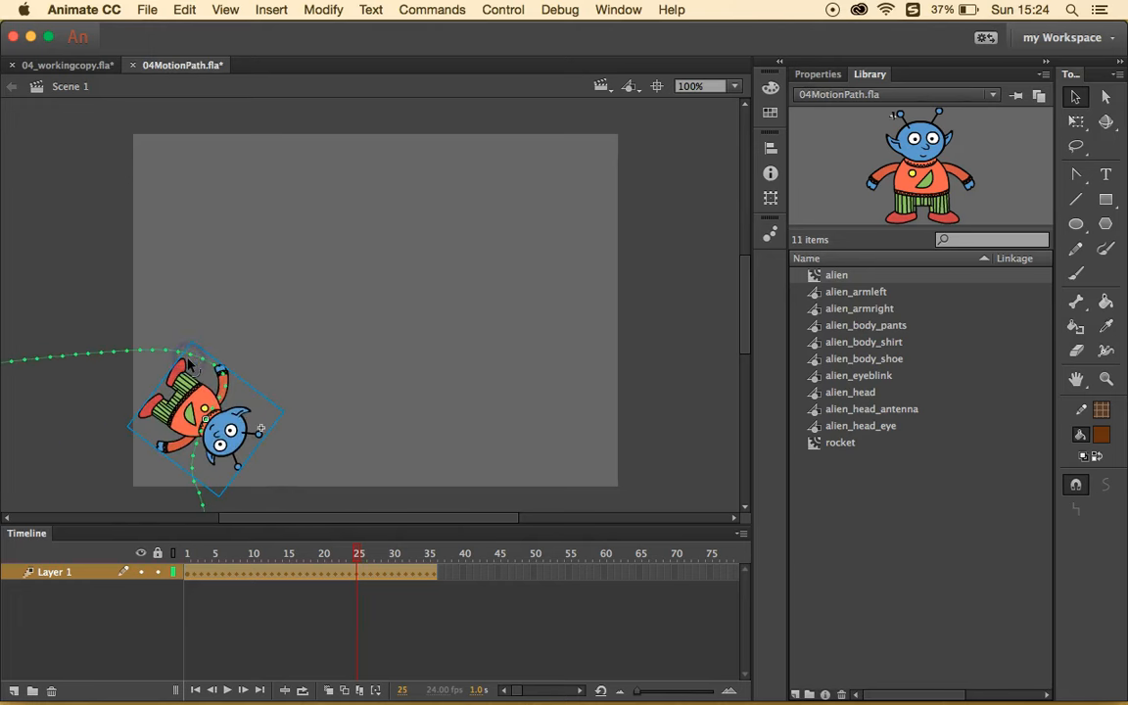
pyautogui.press('super+z')
pyautogui.moveTo(217, 435); pyautogui.dragTo(419, 337)
pyautogui.press('super+z')
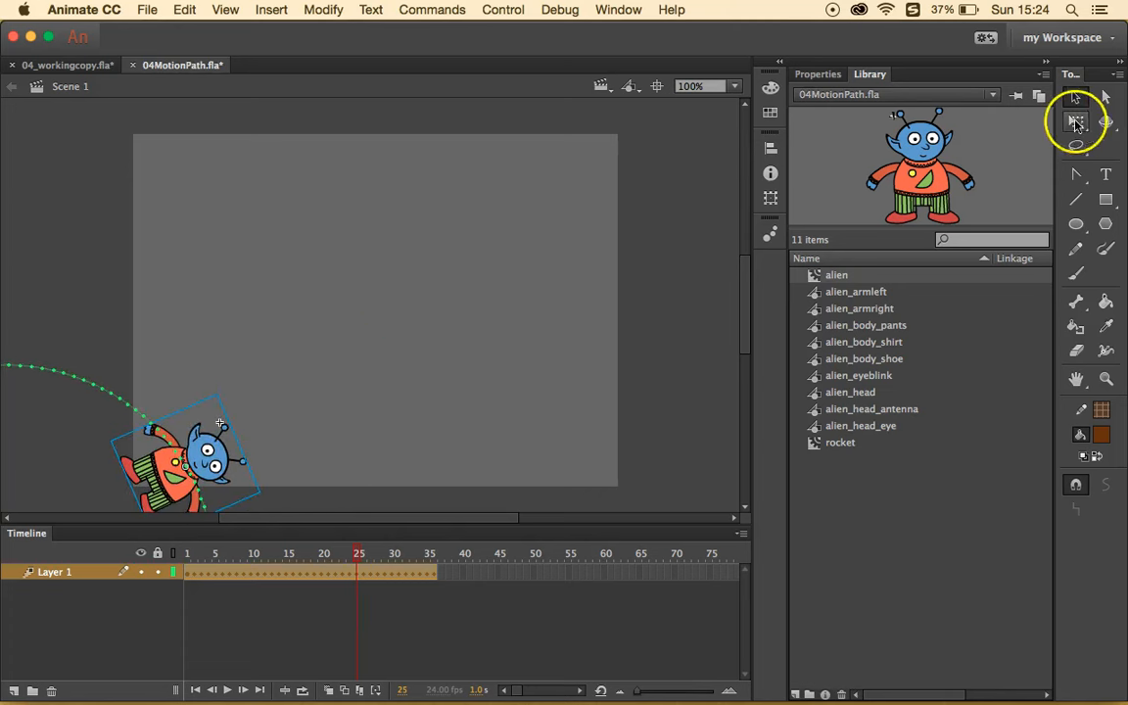
pyautogui.click(119, 353)
pyautogui.click(92, 388)
pyautogui.moveTo(145, 368); pyautogui.dragTo(328, 224)
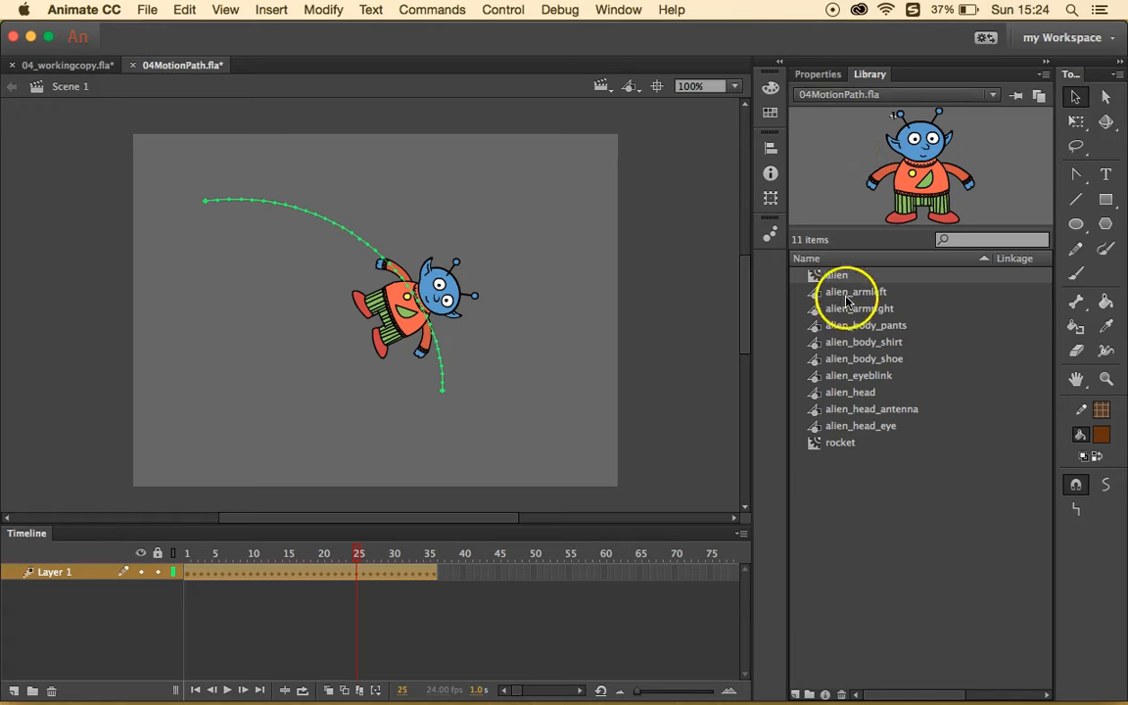
# - Inside the alien symbol, create a motion tween on the arm1 arm
pyautogui.doubleClick(813, 280)
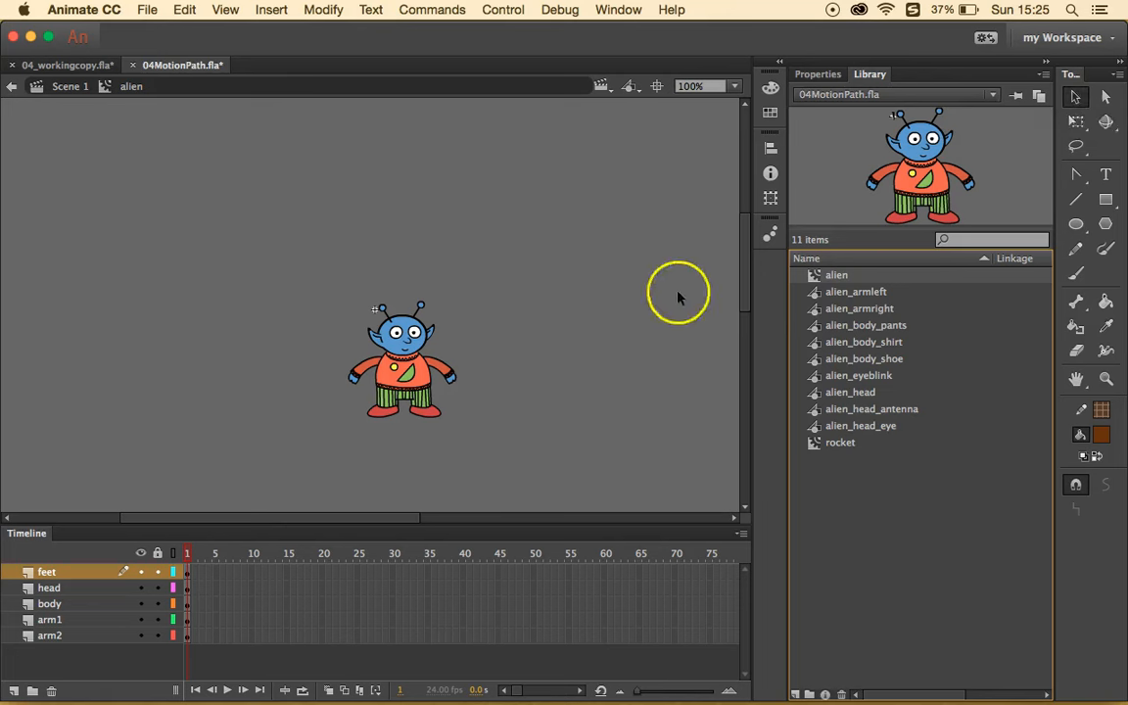
pyautogui.rightClick(446, 374)
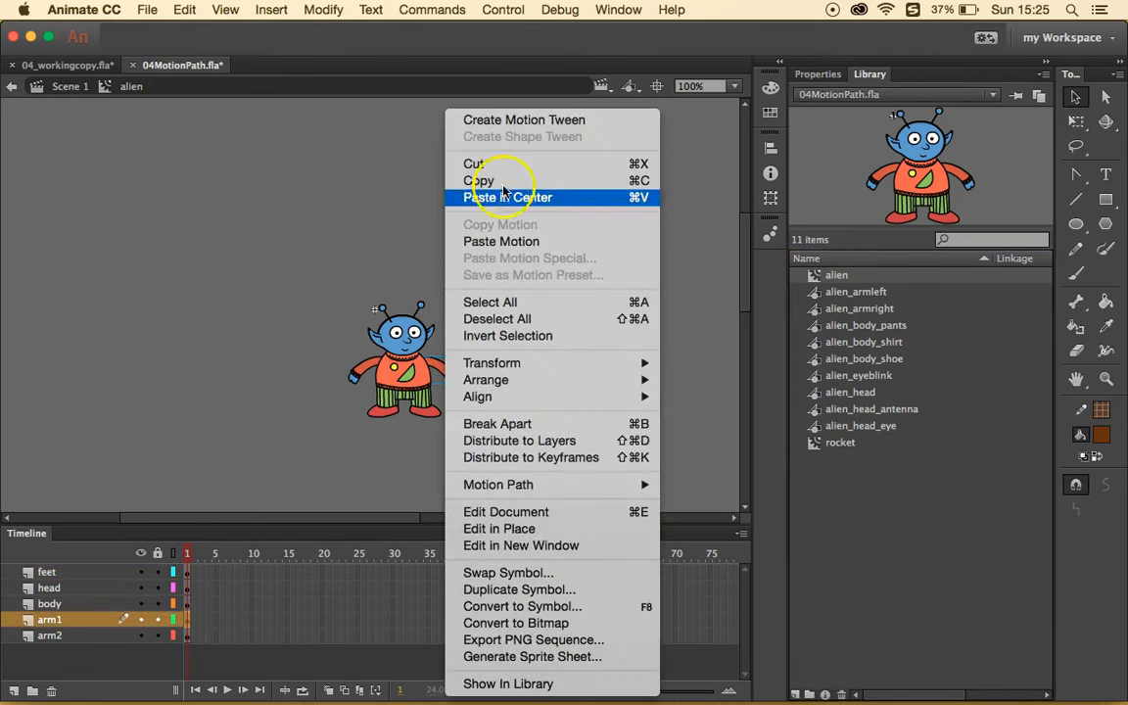
pyautogui.click(541, 120)
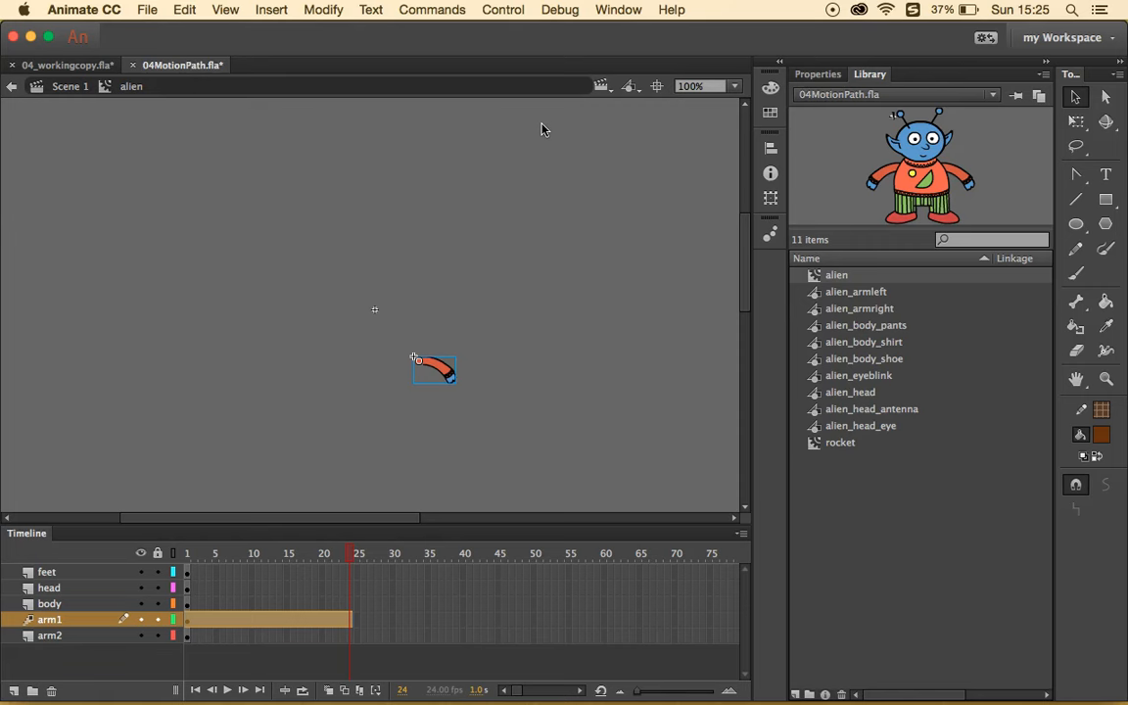
pyautogui.click(436, 309)
# - Rotate the arm upward at frame 24, then rewind to frame 1 to compare
pyautogui.click(1076, 122)
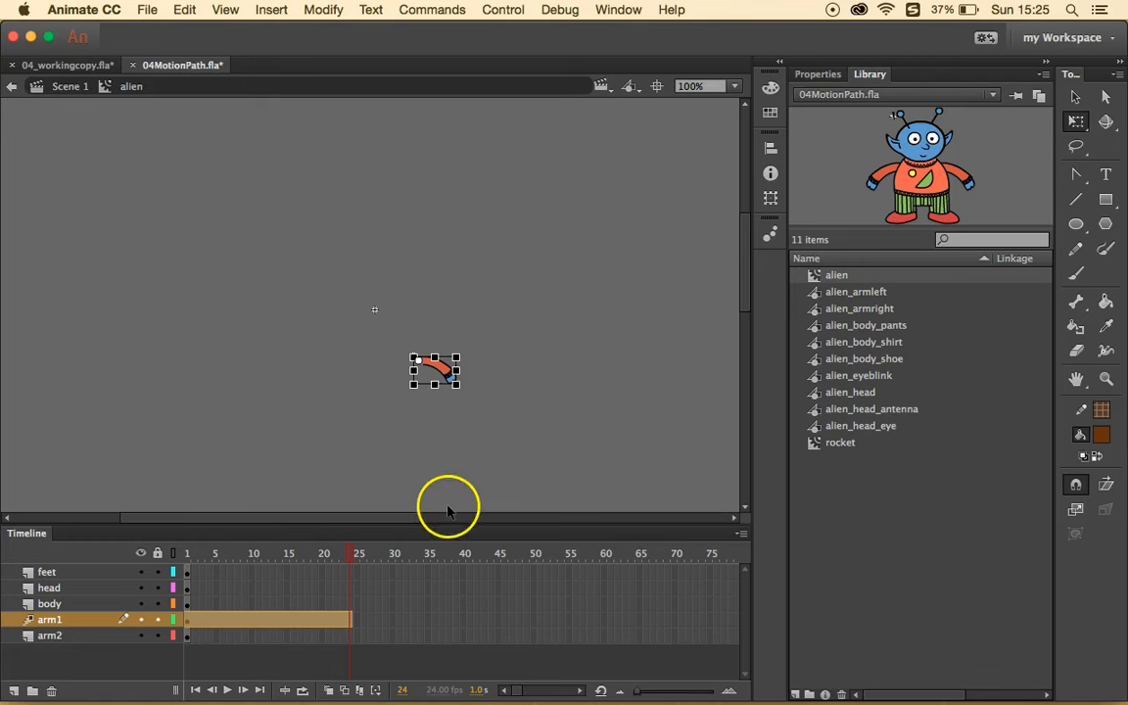
pyautogui.moveTo(461, 388); pyautogui.dragTo(460, 334)
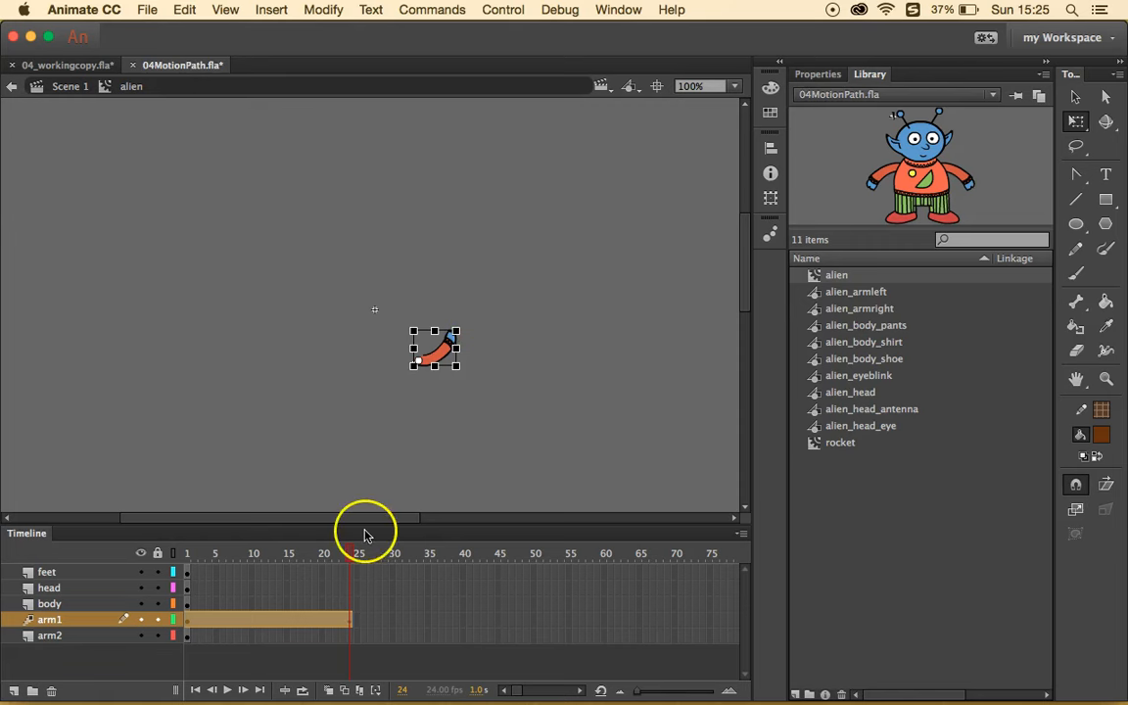
pyautogui.moveTo(348, 553); pyautogui.dragTo(181, 563)
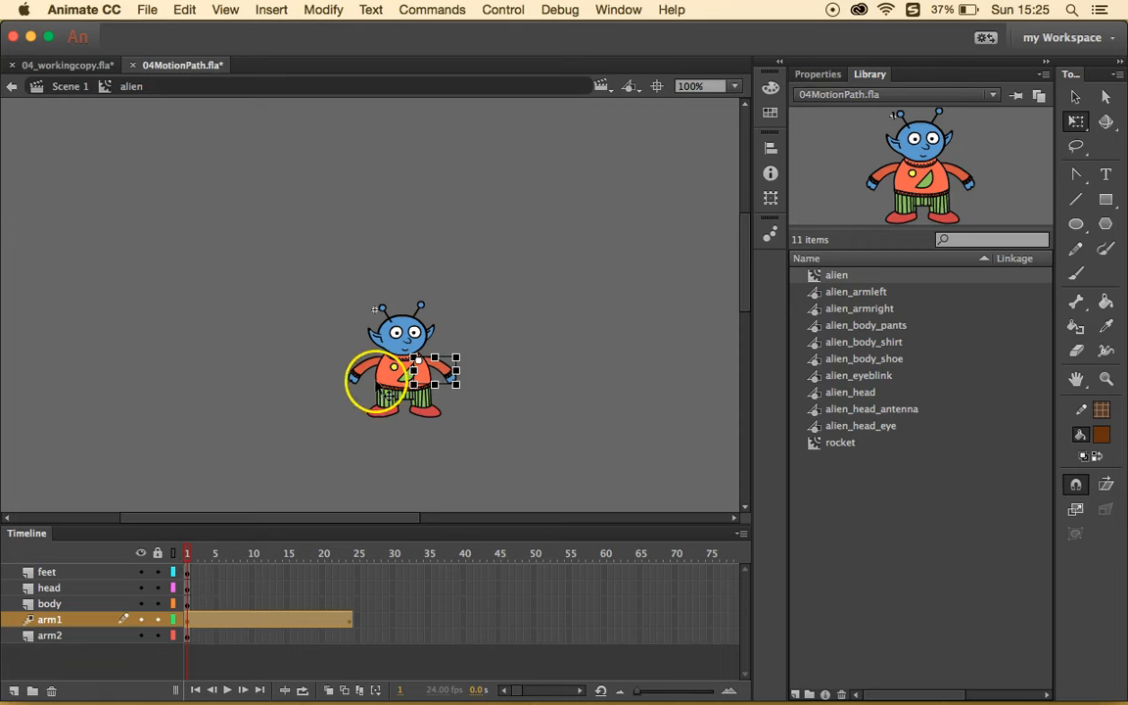
pyautogui.rightClick(360, 369)
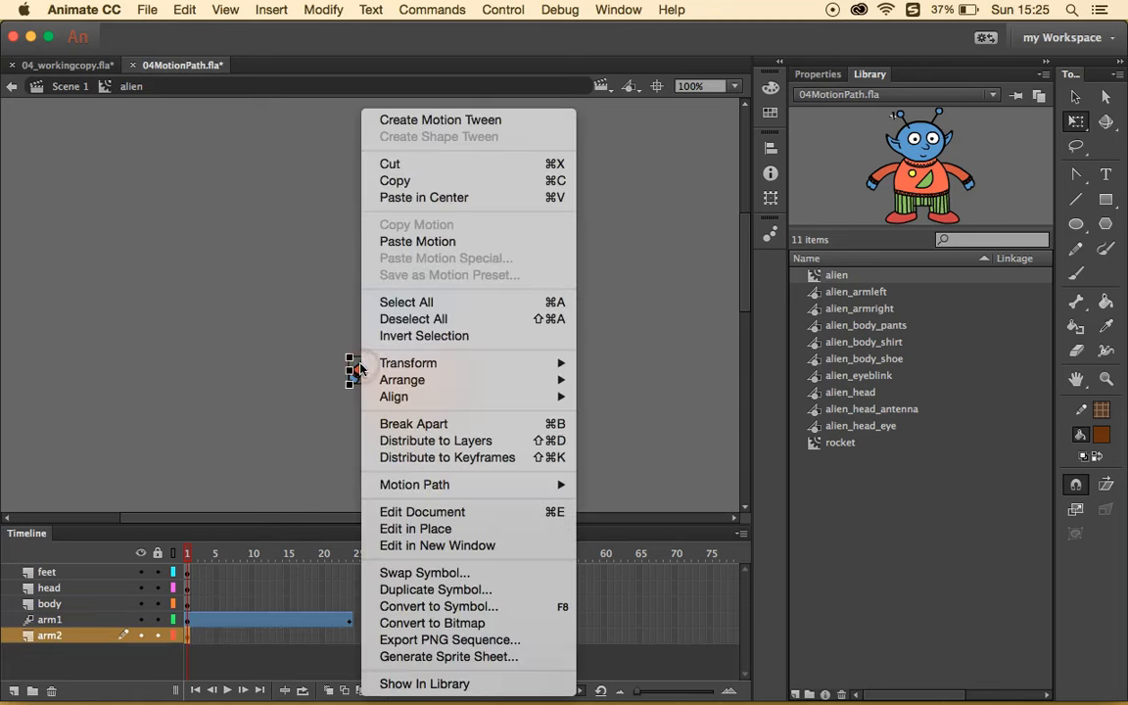
pyautogui.click(409, 119)
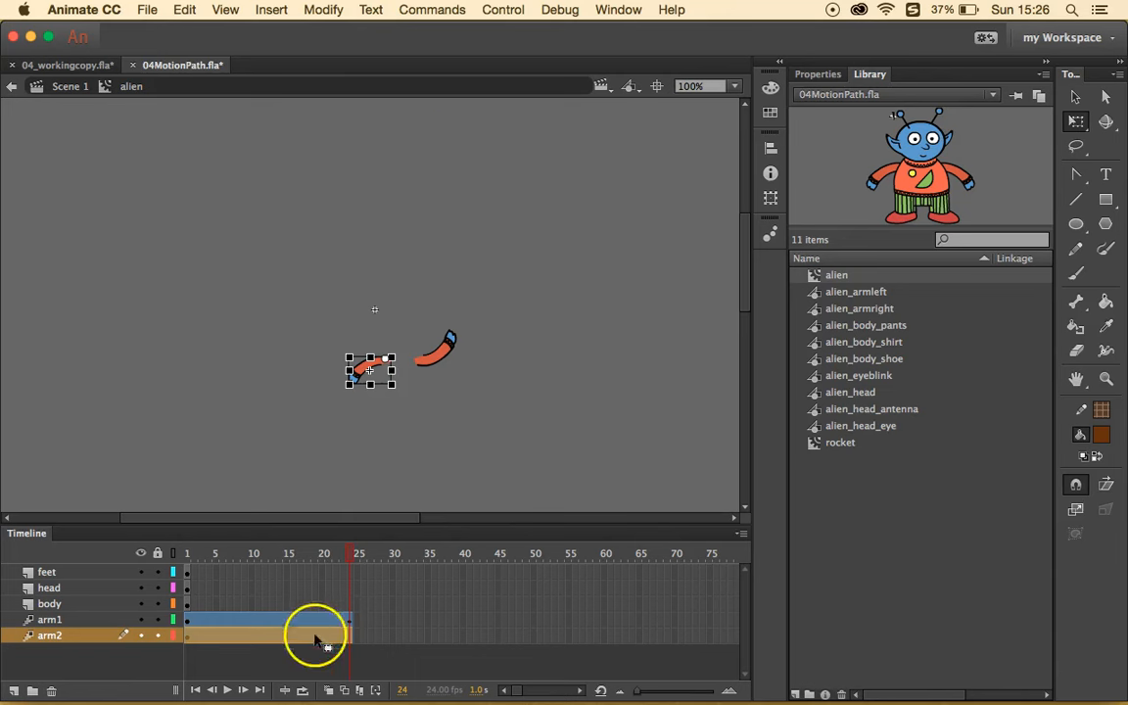
pyautogui.moveTo(348, 385); pyautogui.dragTo(340, 326)
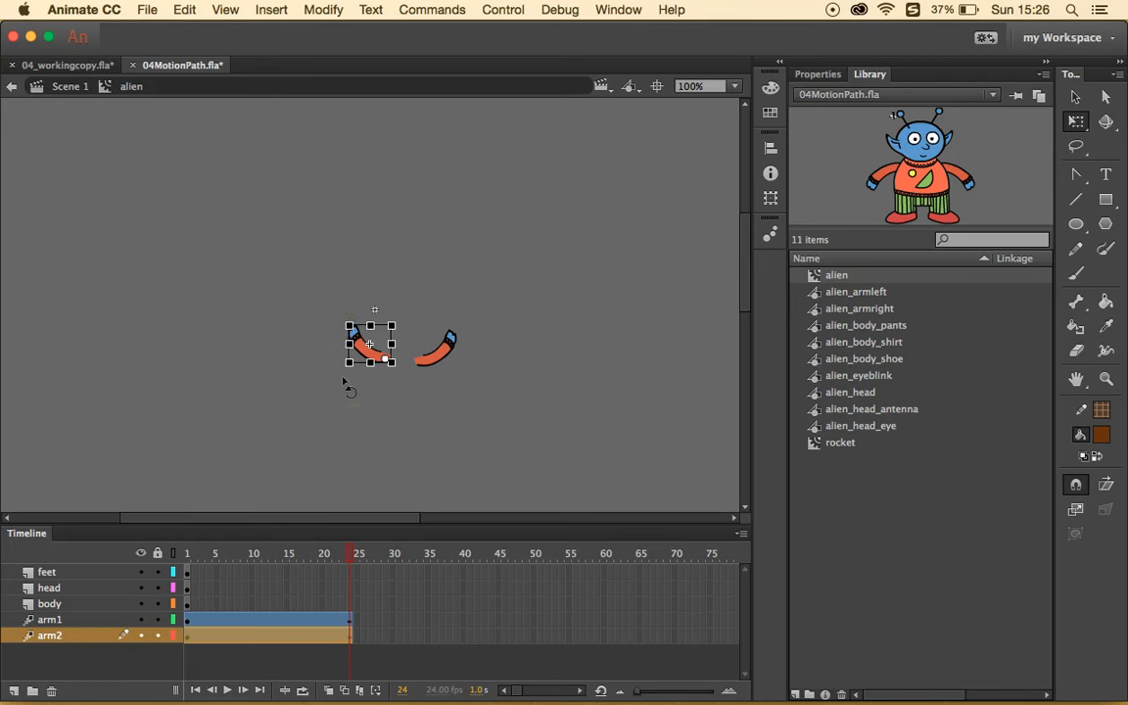
pyautogui.click(350, 555)
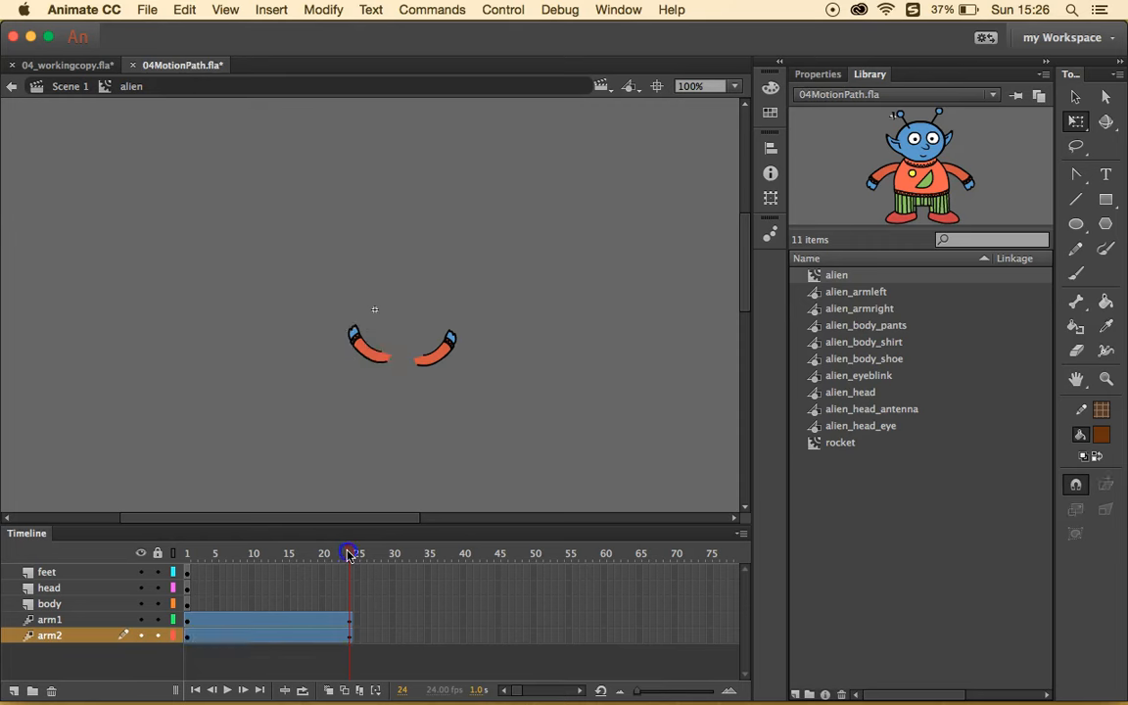
pyautogui.moveTo(347, 555); pyautogui.dragTo(202, 539)
pyautogui.moveTo(228, 531); pyautogui.dragTo(169, 535)
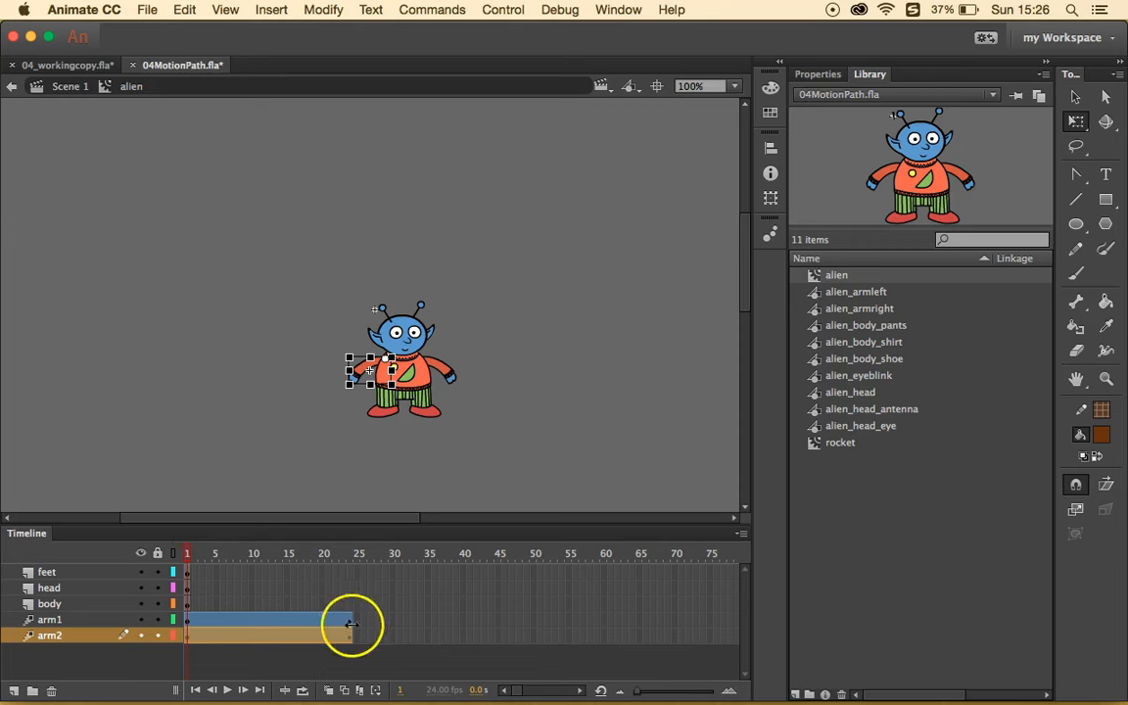
pyautogui.click(354, 556)
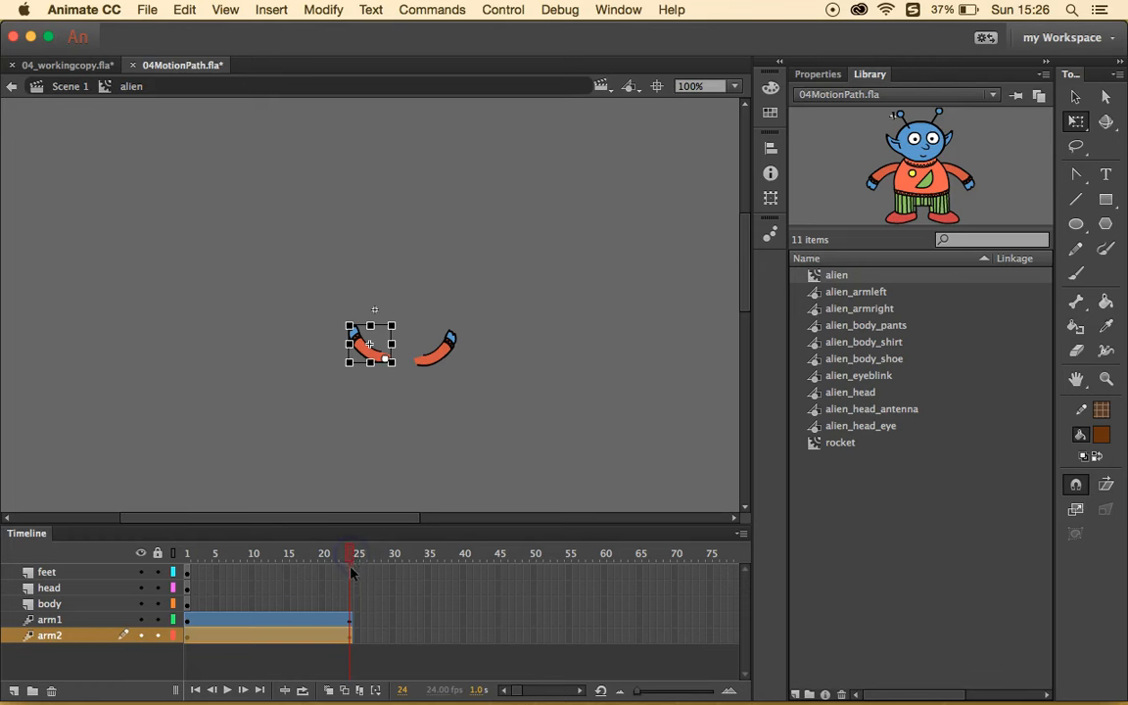
pyautogui.click(352, 555)
# - Insert frames so the alien's feet, head and body layers last to frame 24, then scrub back to preview
pyautogui.click(349, 571)
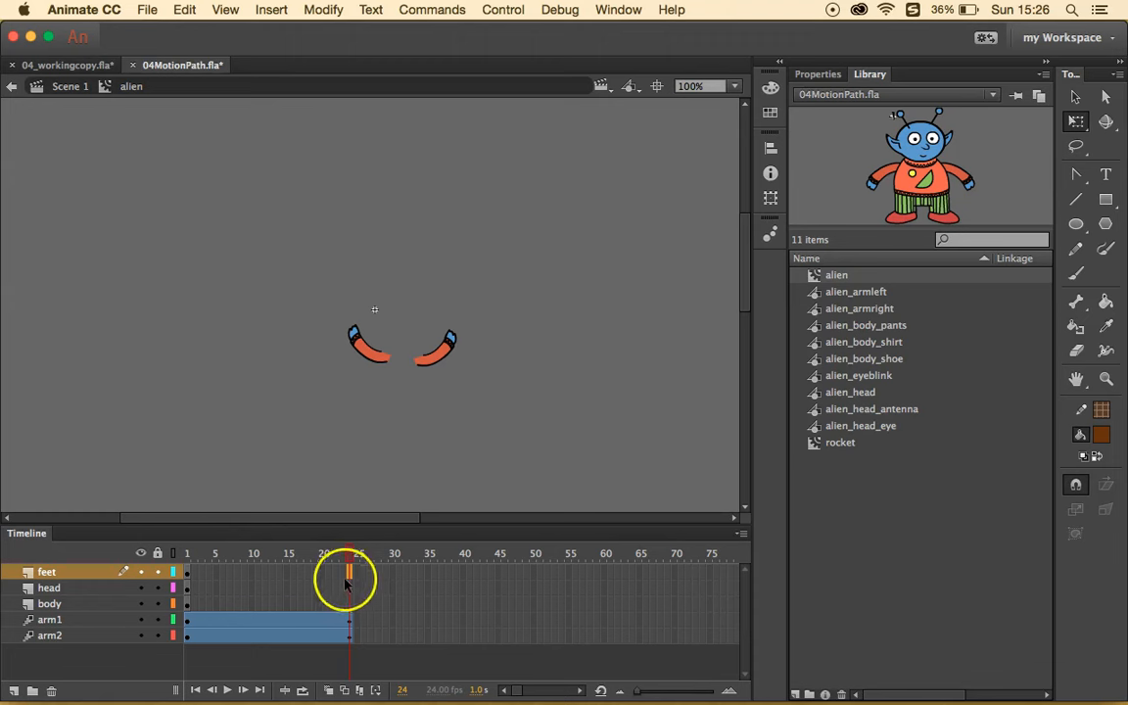
pyautogui.moveTo(350, 588); pyautogui.dragTo(350, 608)
pyautogui.click(348, 604)
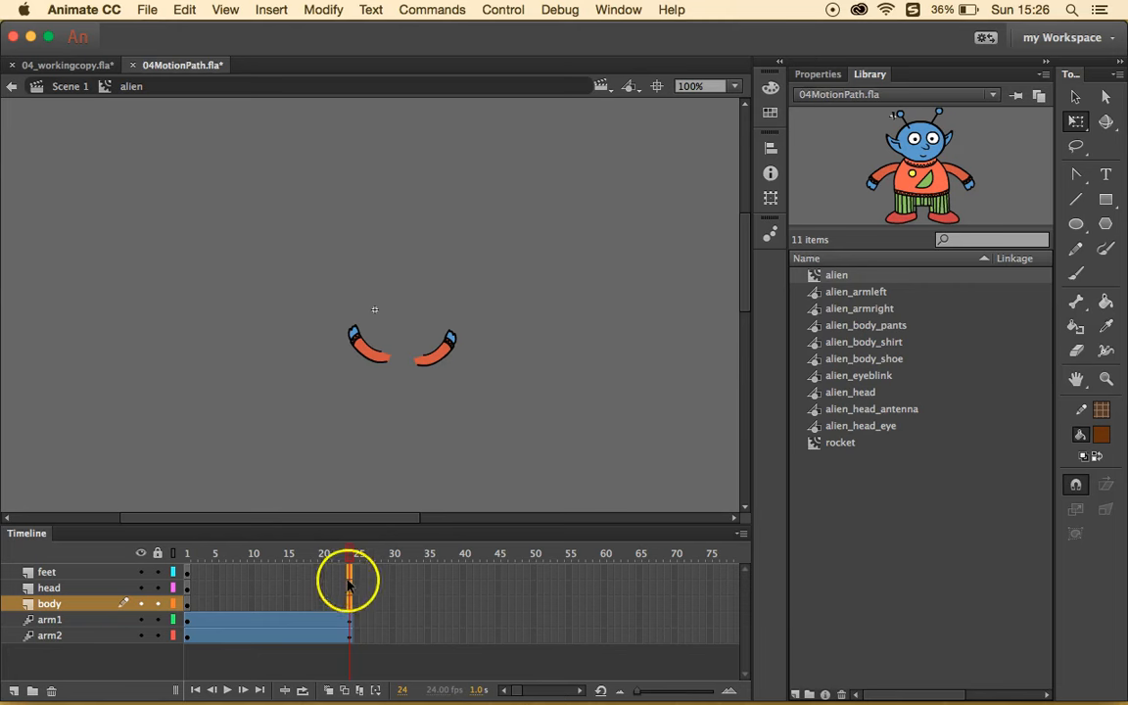
pyautogui.rightClick(349, 604)
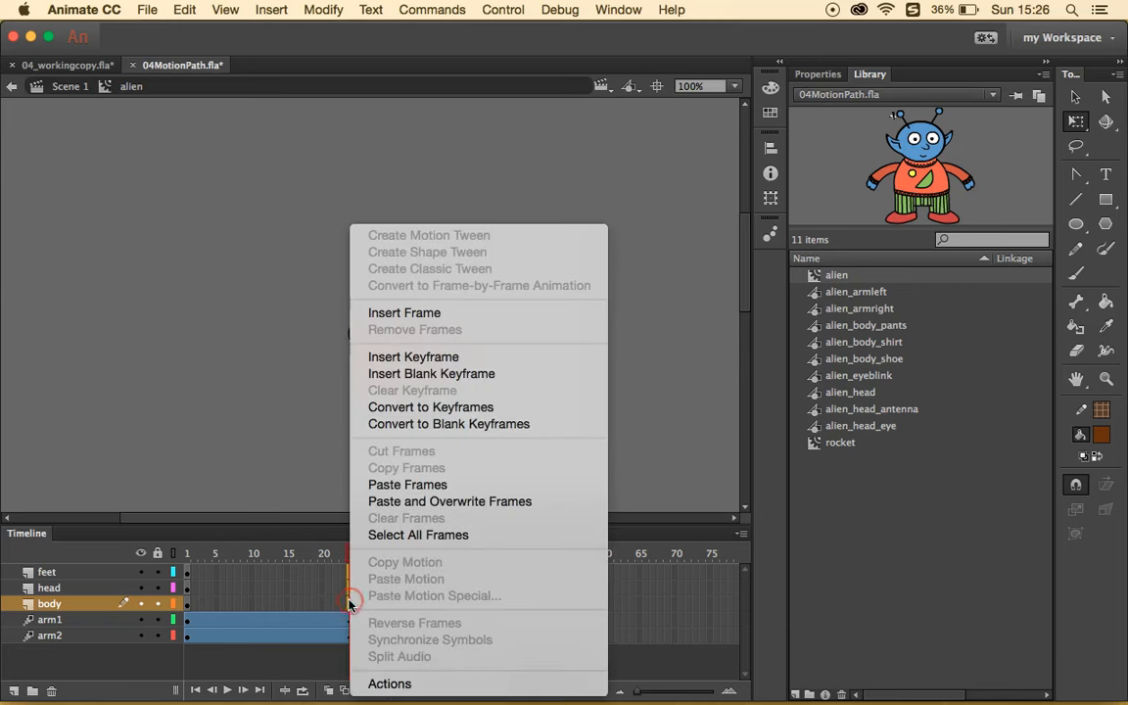
pyautogui.click(436, 313)
pyautogui.moveTo(359, 554); pyautogui.dragTo(301, 557)
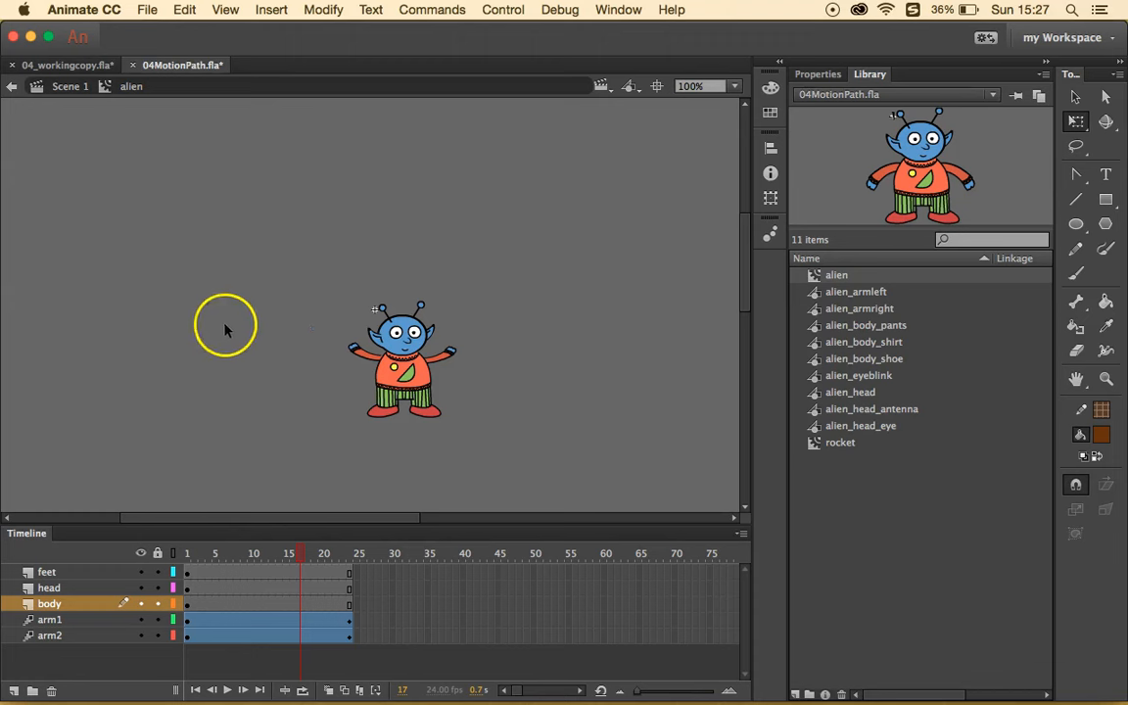
# - Return to Scene 1, rewind, and play the alien's curved motion-path animation twice
pyautogui.click(57, 87)
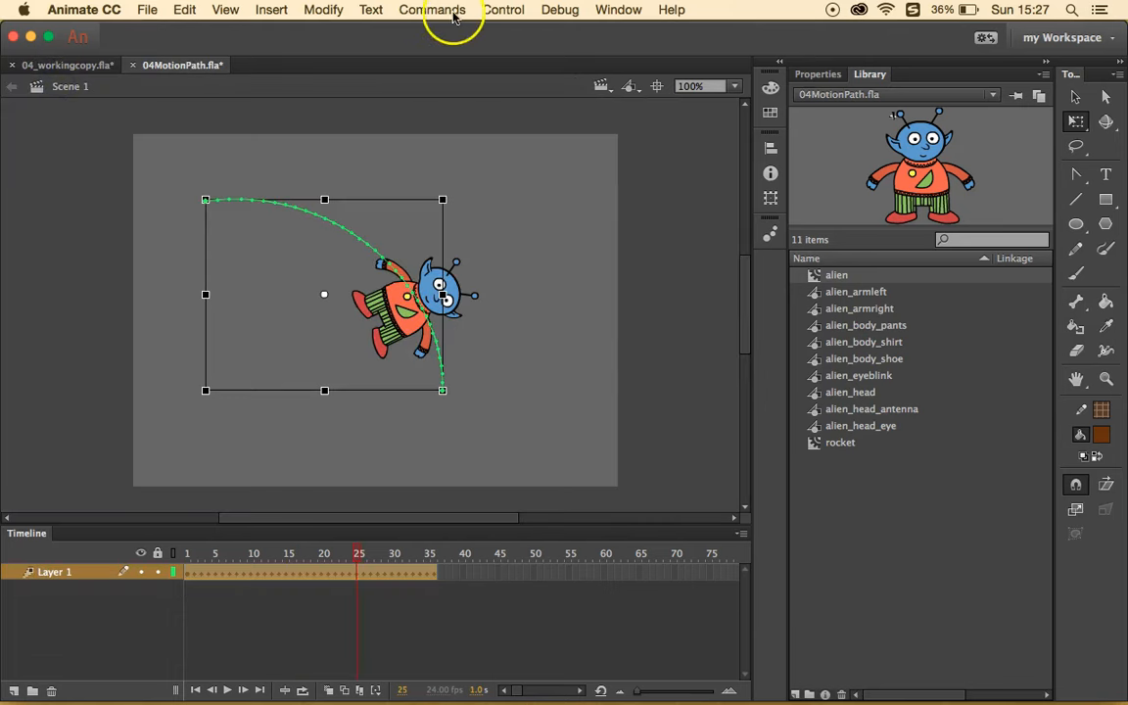
pyautogui.moveTo(358, 555); pyautogui.dragTo(184, 555)
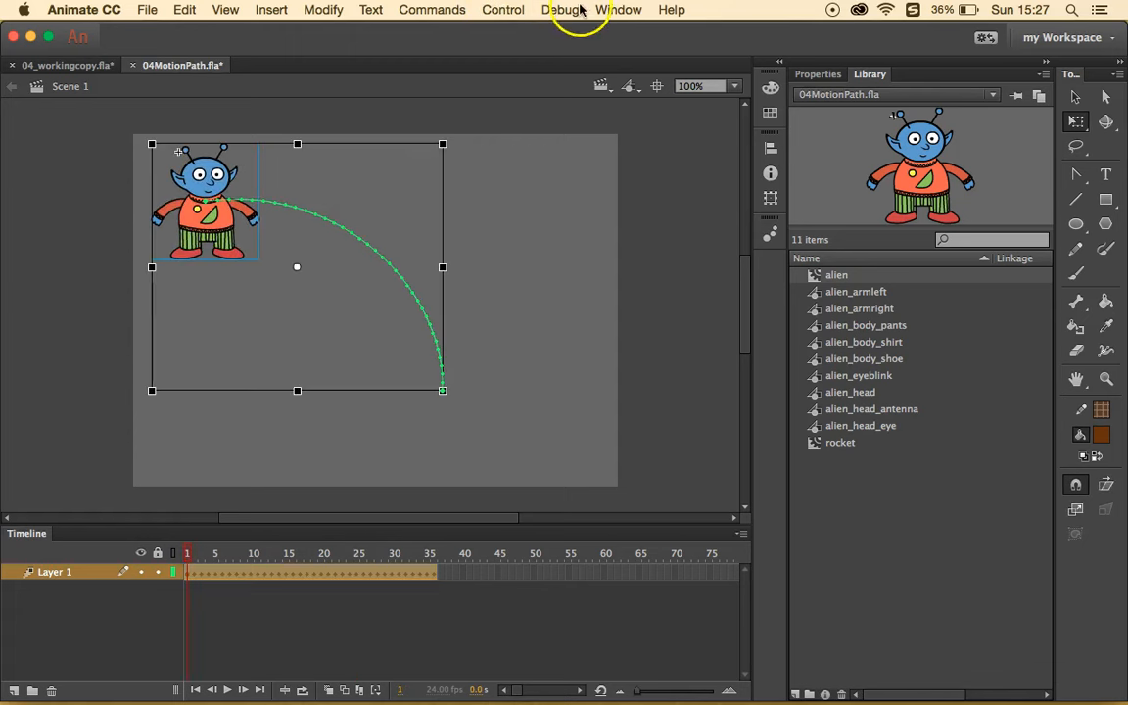
pyautogui.click(503, 10)
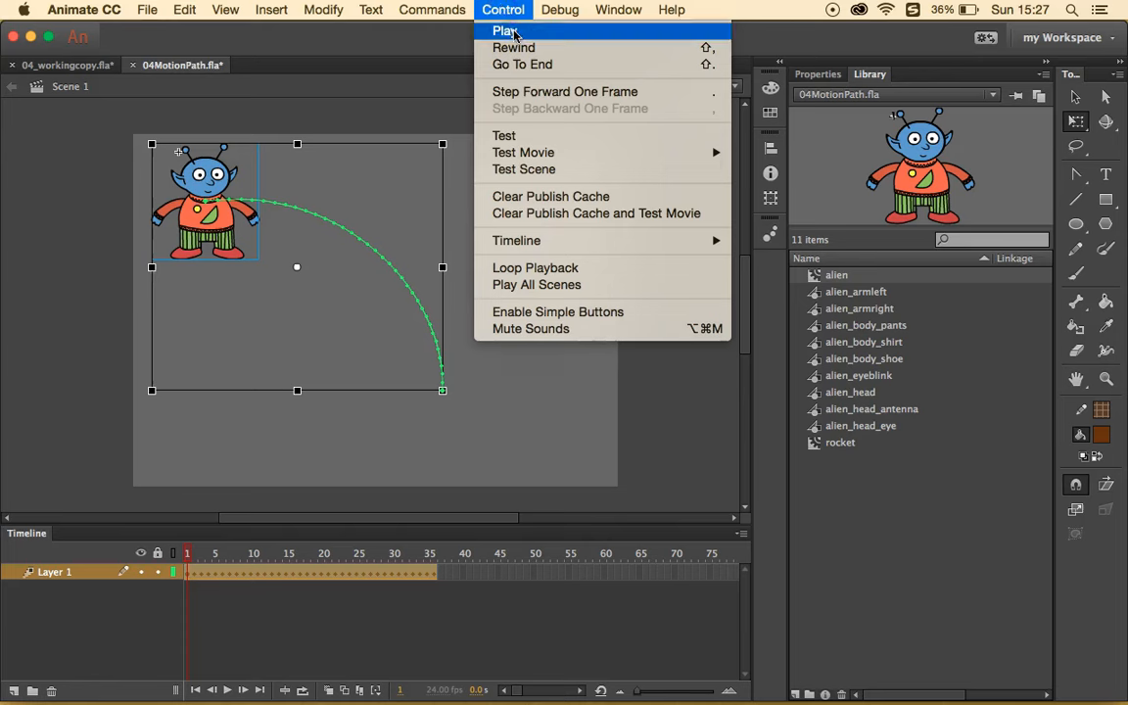
pyautogui.click(504, 30)
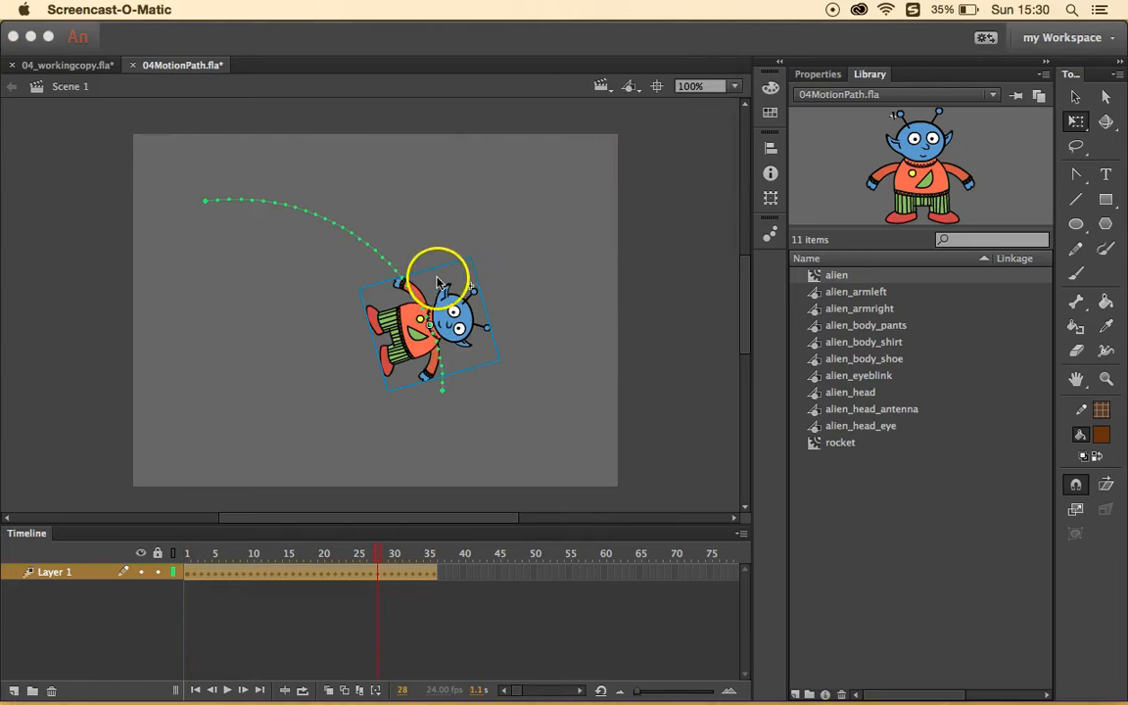
pyautogui.click(487, 71)
pyautogui.click(521, 9)
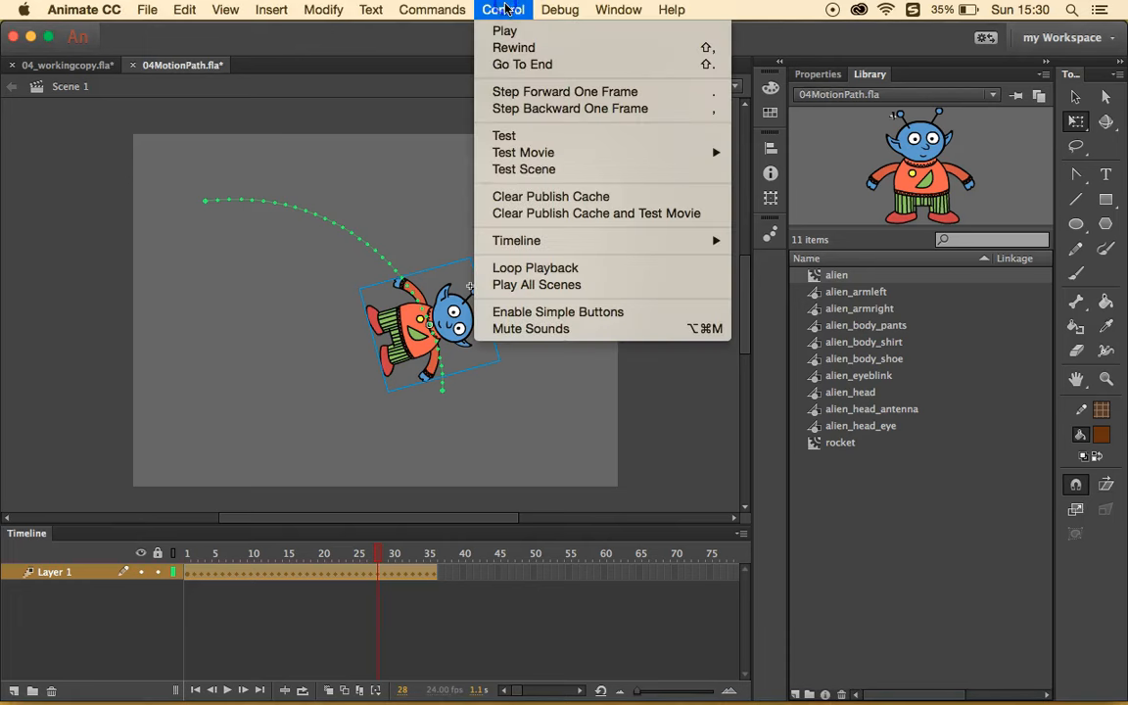
pyautogui.click(519, 36)
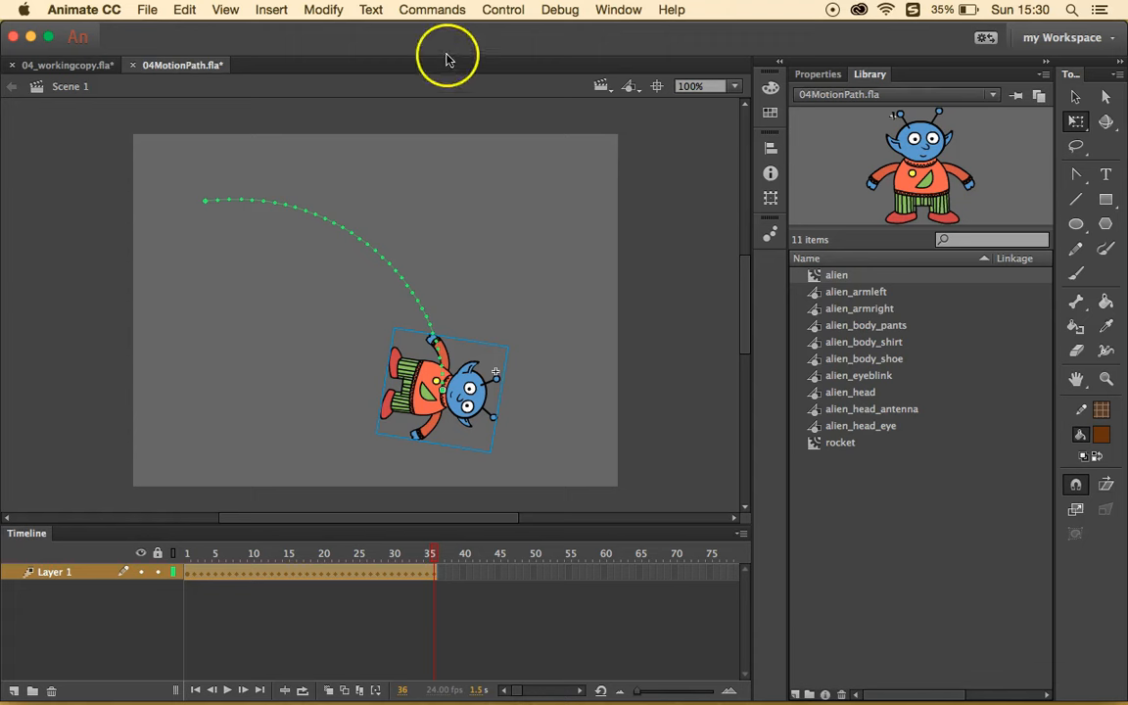
# - Test the movie in a preview window, then close the SWF window
pyautogui.click(509, 12)
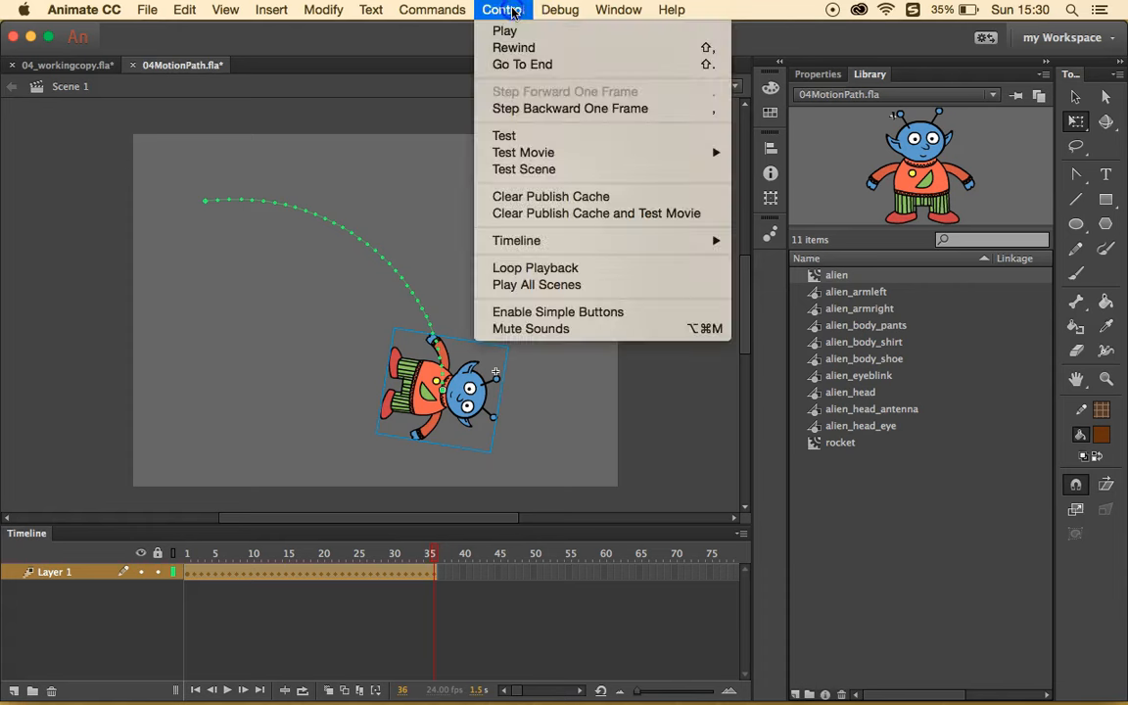
pyautogui.click(507, 136)
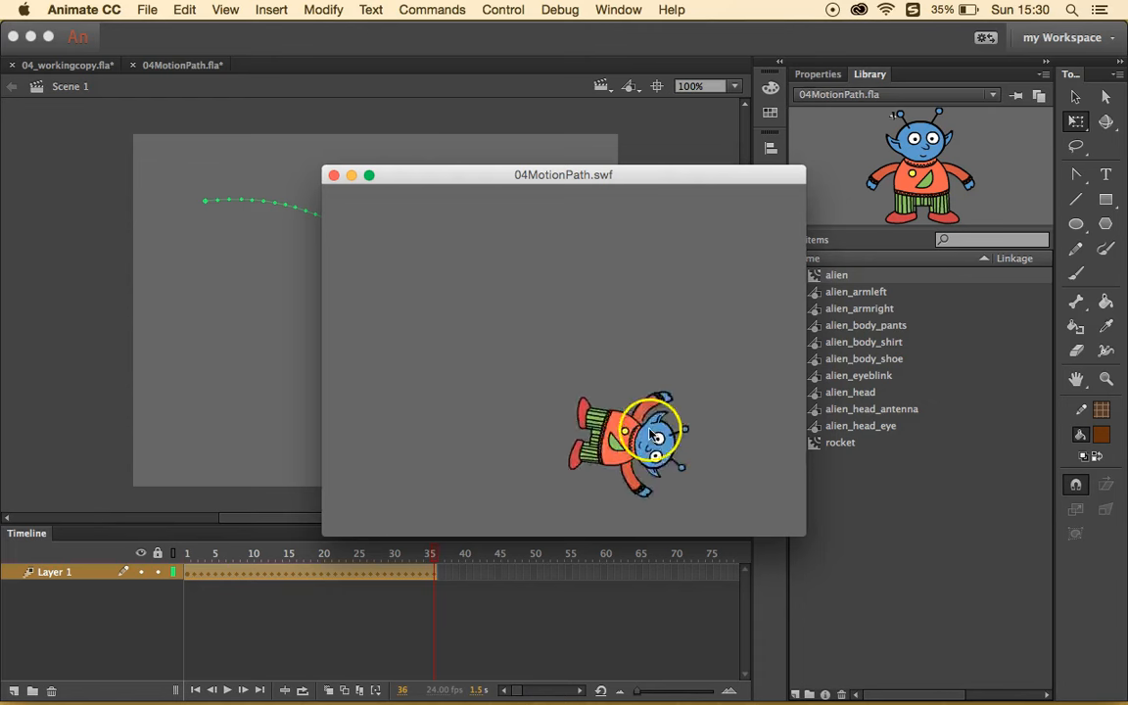
pyautogui.click(333, 177)
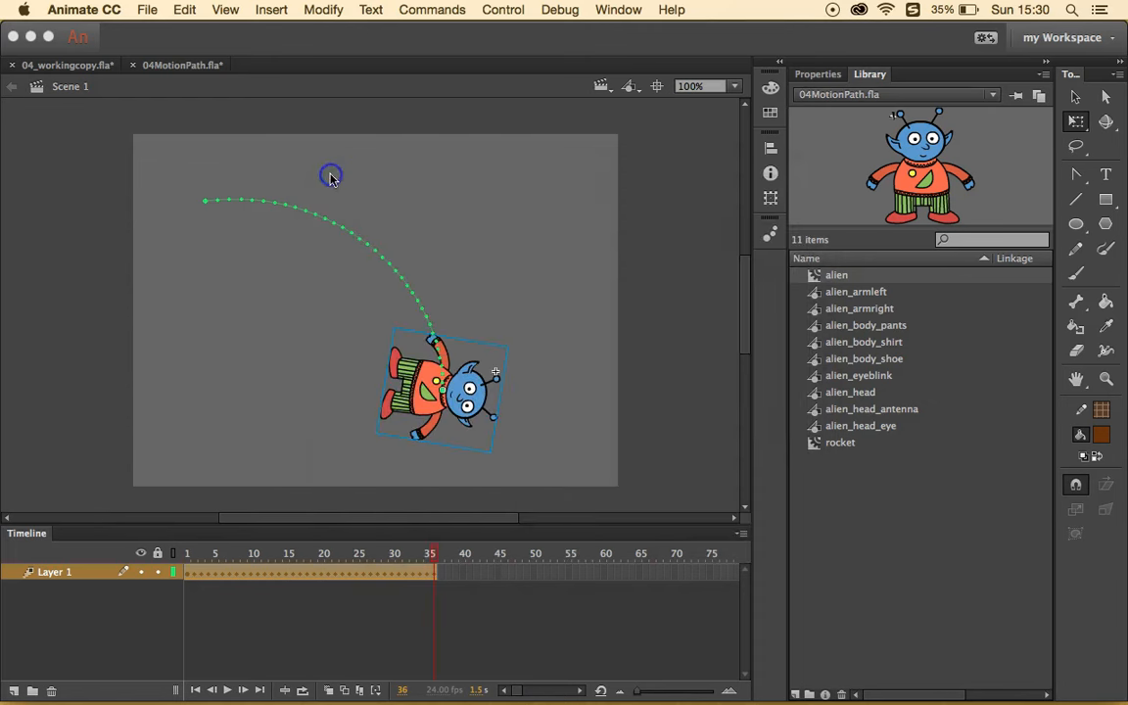
pyautogui.click(379, 261)
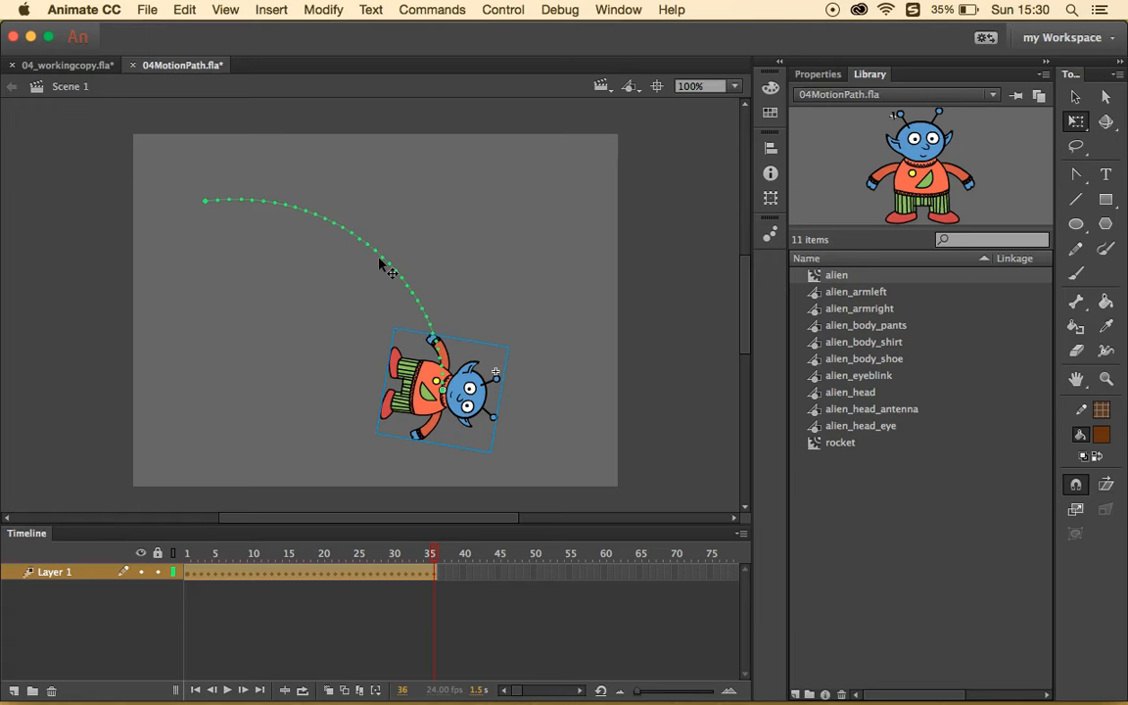
pyautogui.click(67, 87)
# - Switch to 04_workingcopy.fla and split Left_car's motion tween at frame 100
pyautogui.click(56, 67)
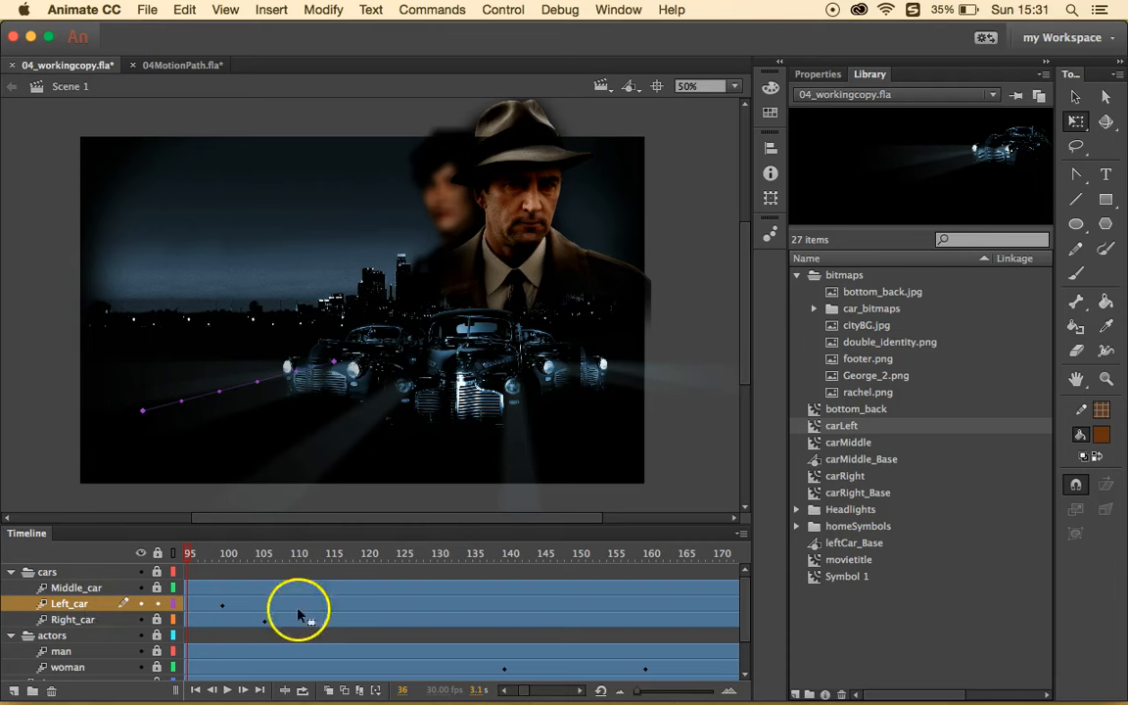
pyautogui.click(228, 605)
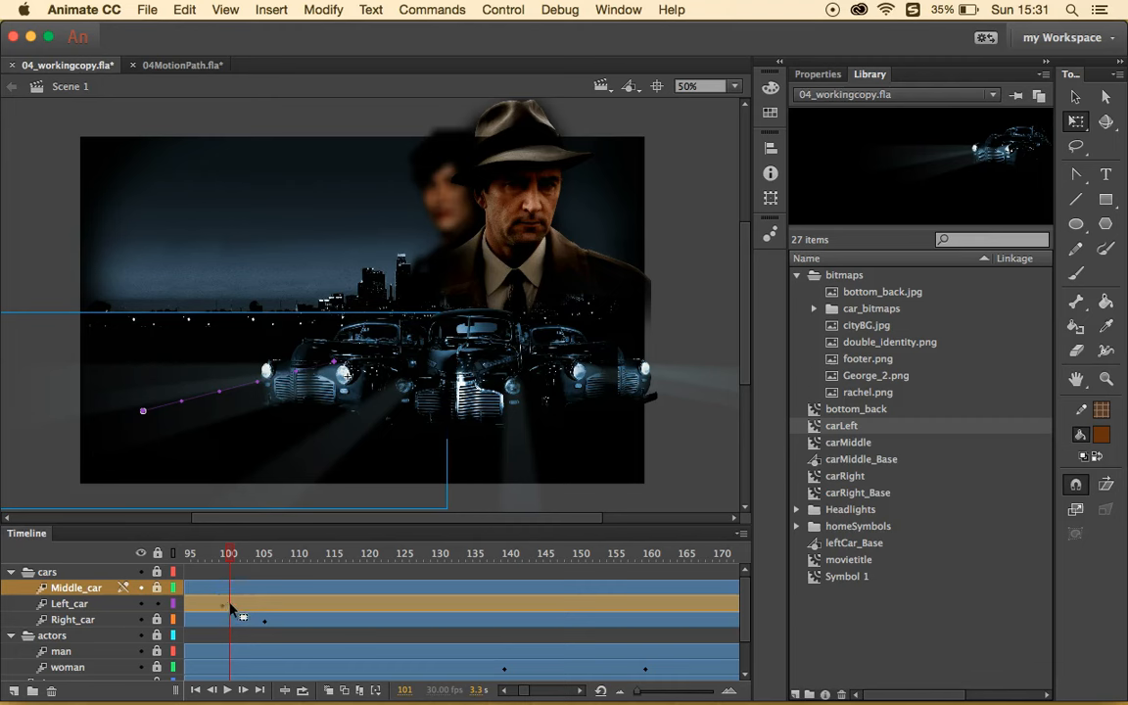
pyautogui.click(231, 604)
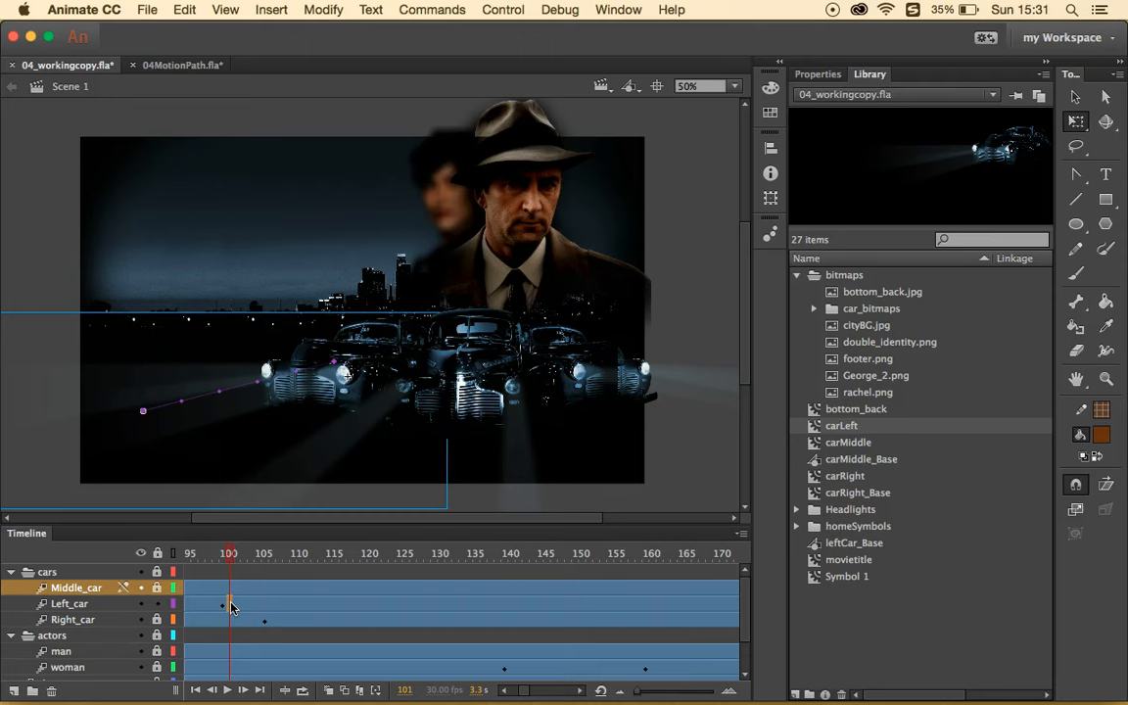
pyautogui.rightClick(231, 604)
pyautogui.click(265, 632)
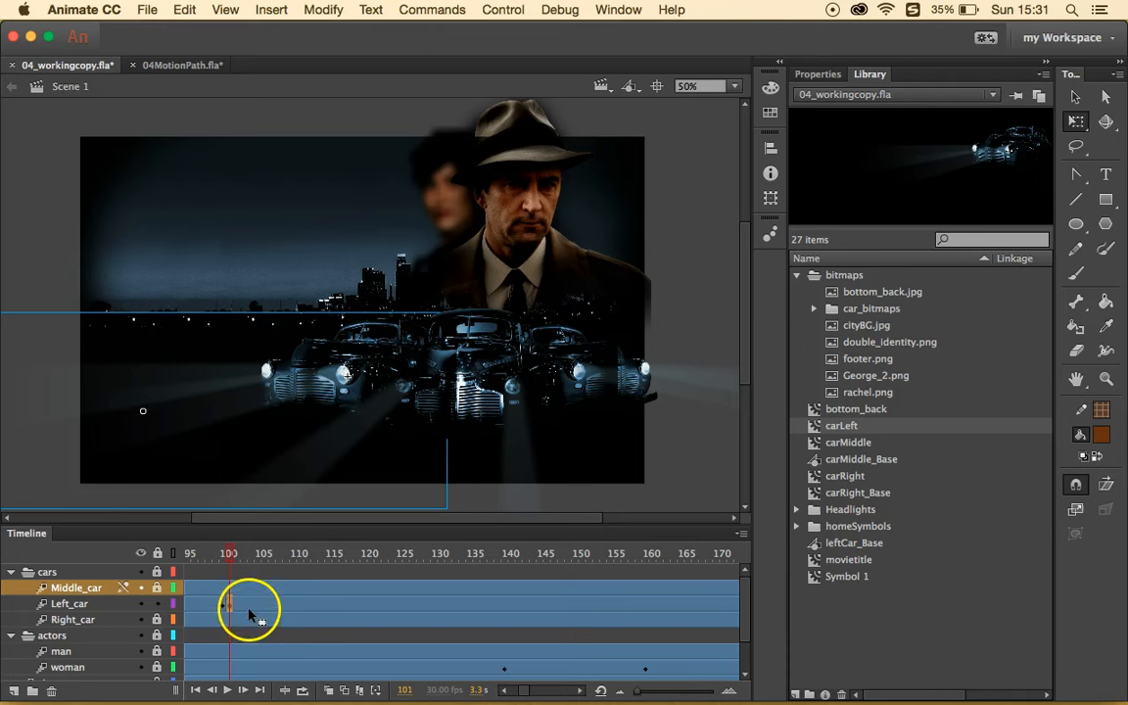
# - Shift Left_car's second tween span to start around frame 101, then go to Middle_car's frame 94
pyautogui.click(278, 607)
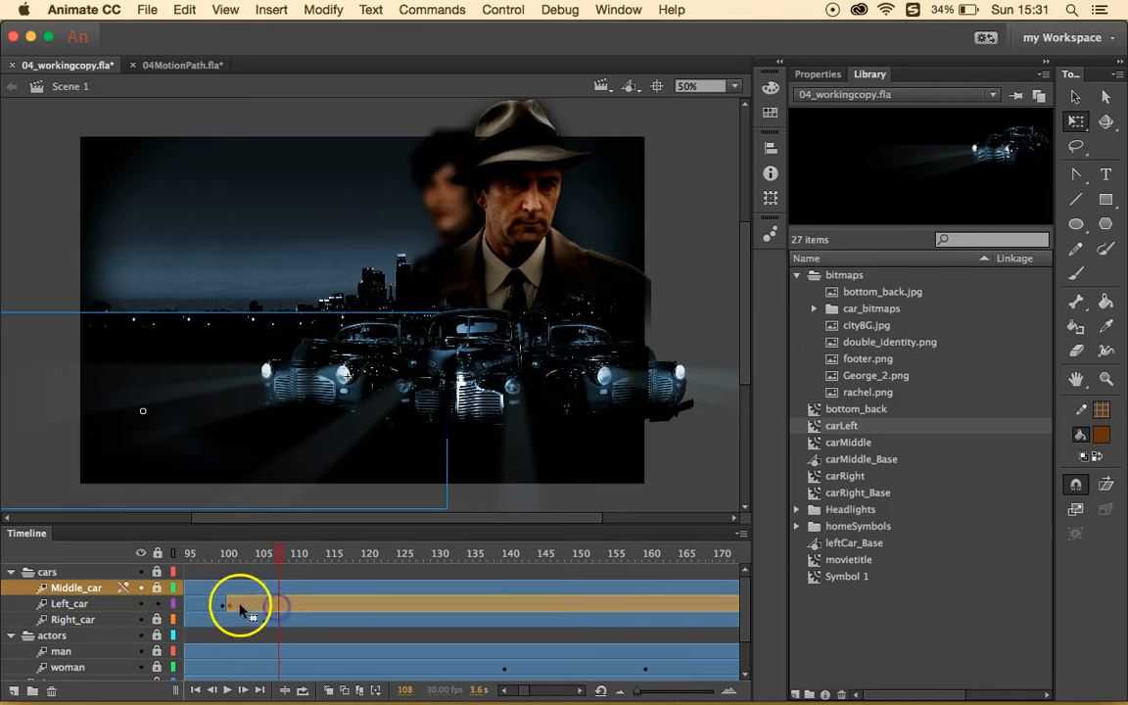
pyautogui.click(203, 605)
pyautogui.click(237, 606)
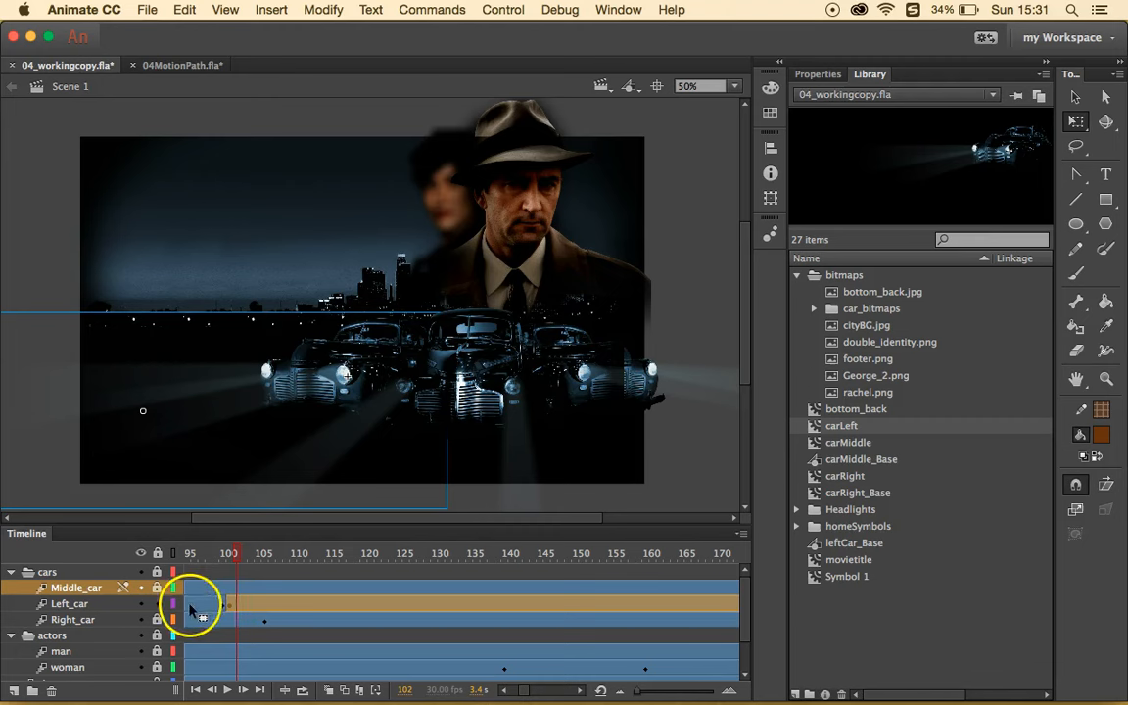
pyautogui.moveTo(182, 606); pyautogui.dragTo(243, 611)
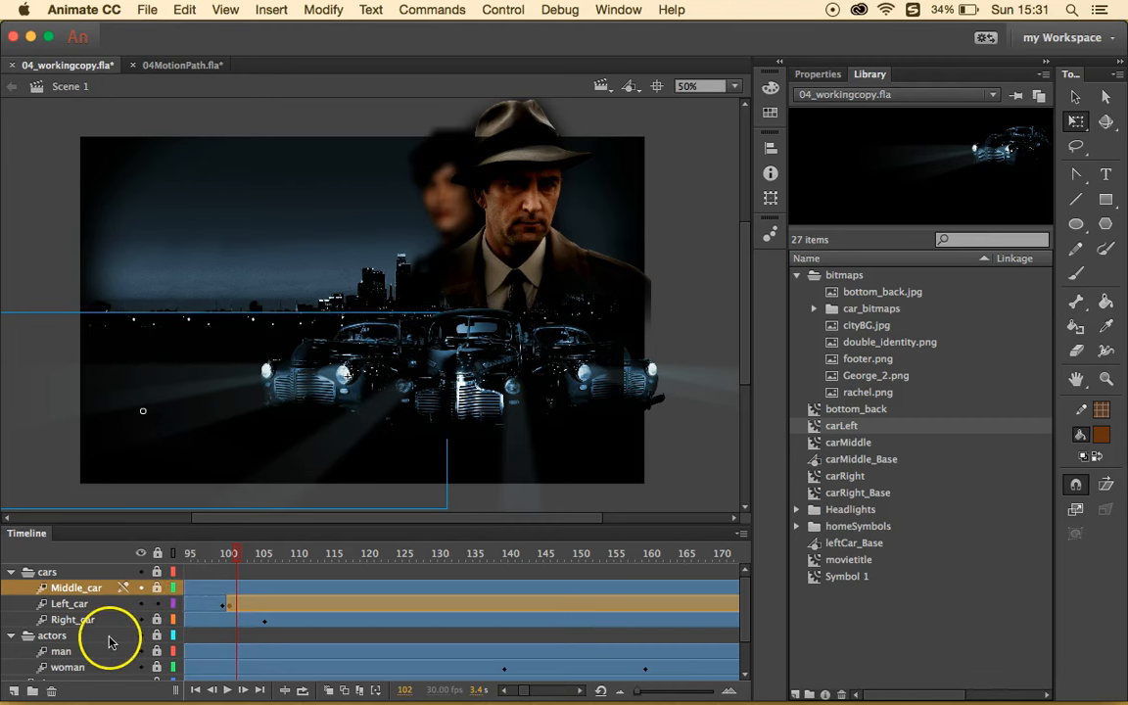
pyautogui.click(252, 587)
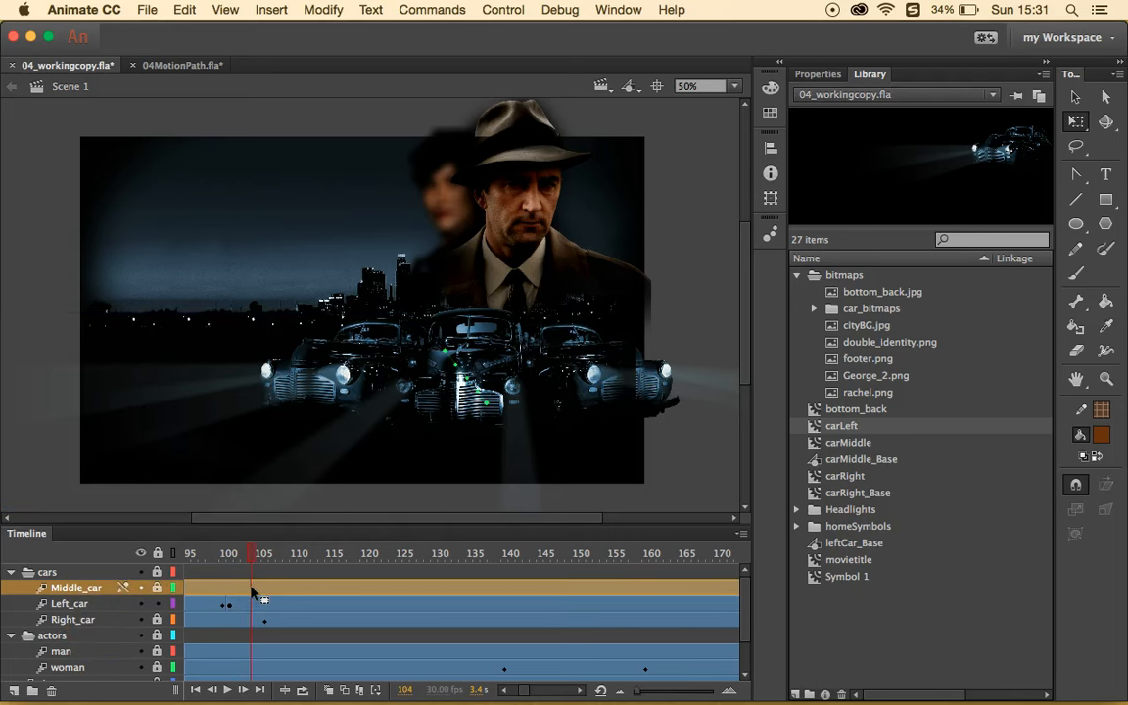
pyautogui.click(252, 588)
pyautogui.hscroll(-5, 253, 589)
pyautogui.click(352, 588)
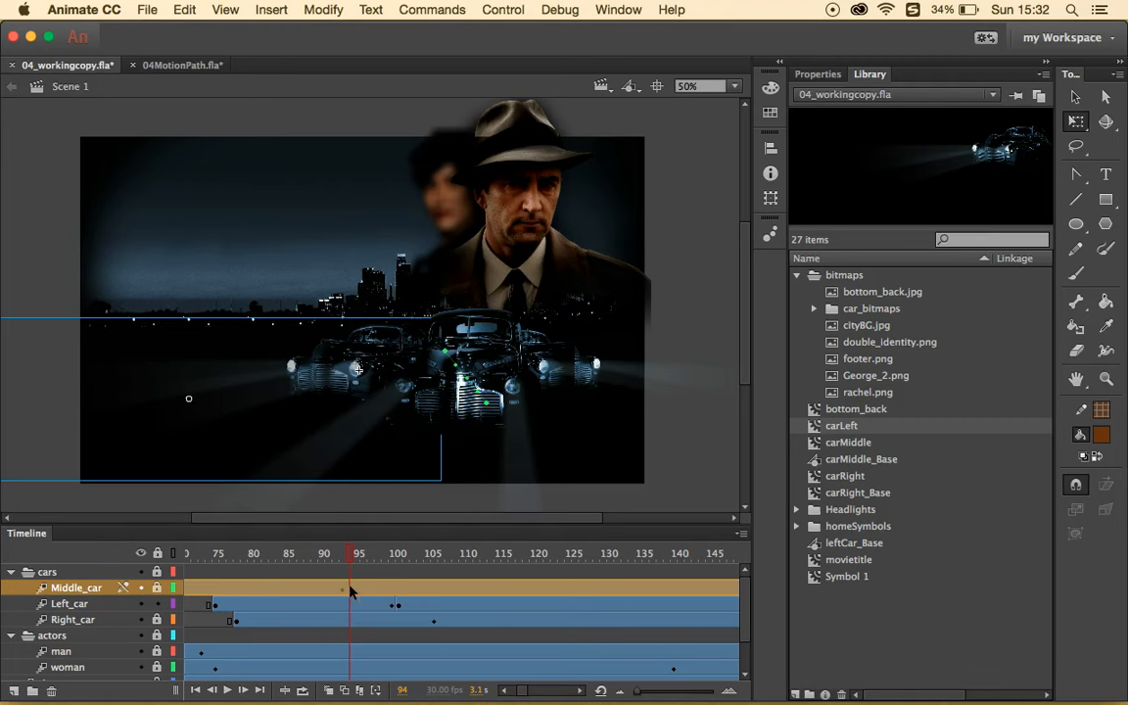
# - Split Middle_car's motion tween at frame 94
pyautogui.click(350, 588)
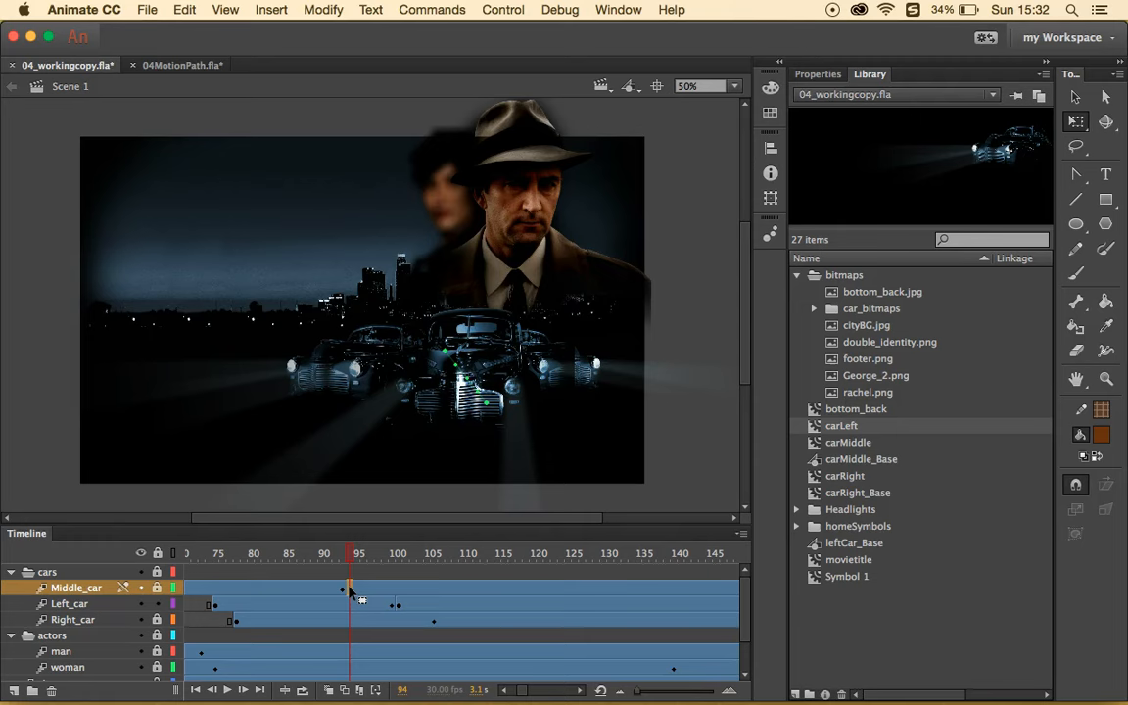
pyautogui.rightClick(350, 590)
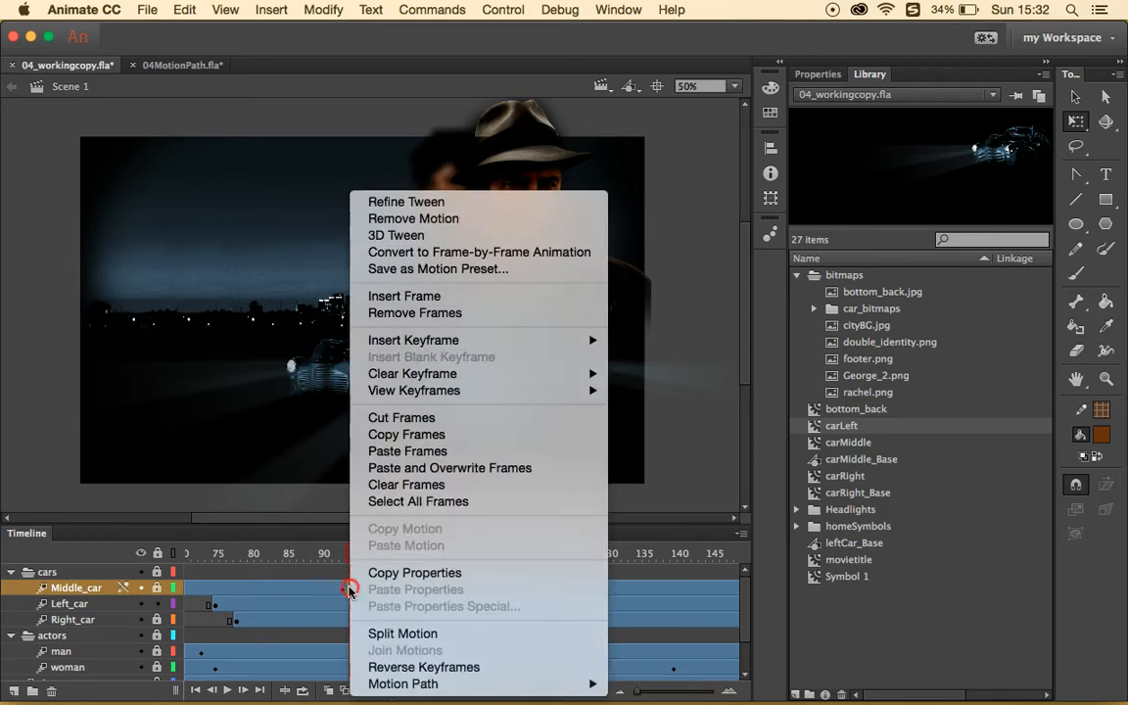
pyautogui.click(392, 636)
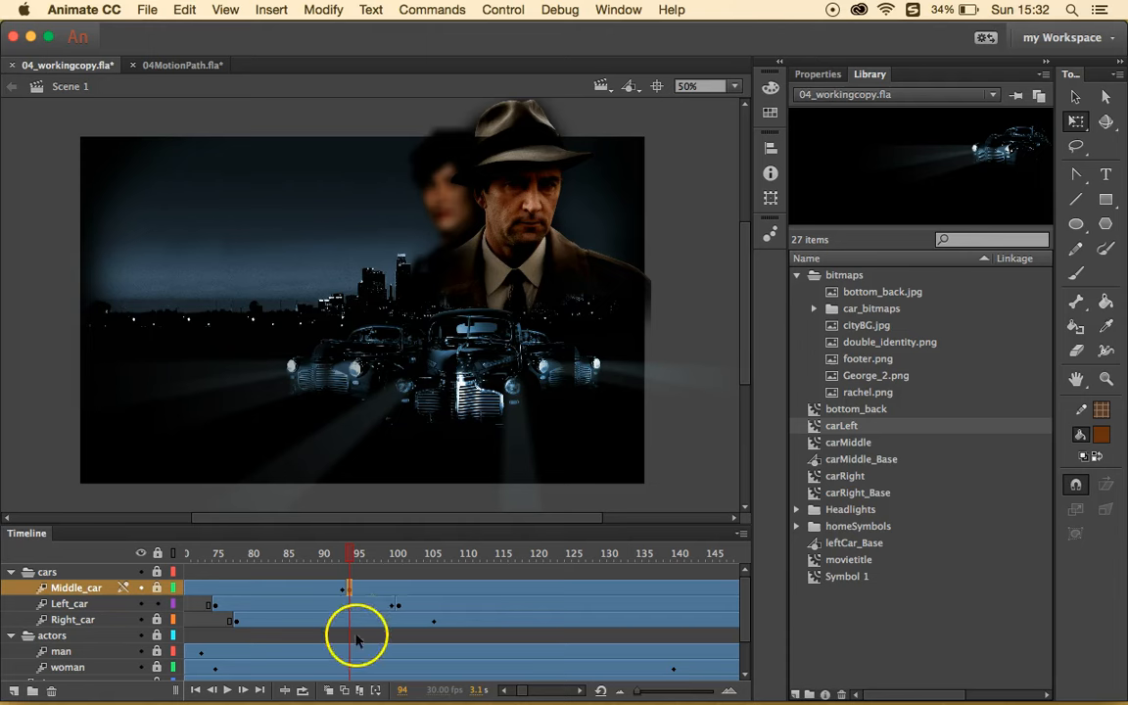
# - Preview up to frame 108, then split the Right_car tween at frame 107
pyautogui.click(345, 620)
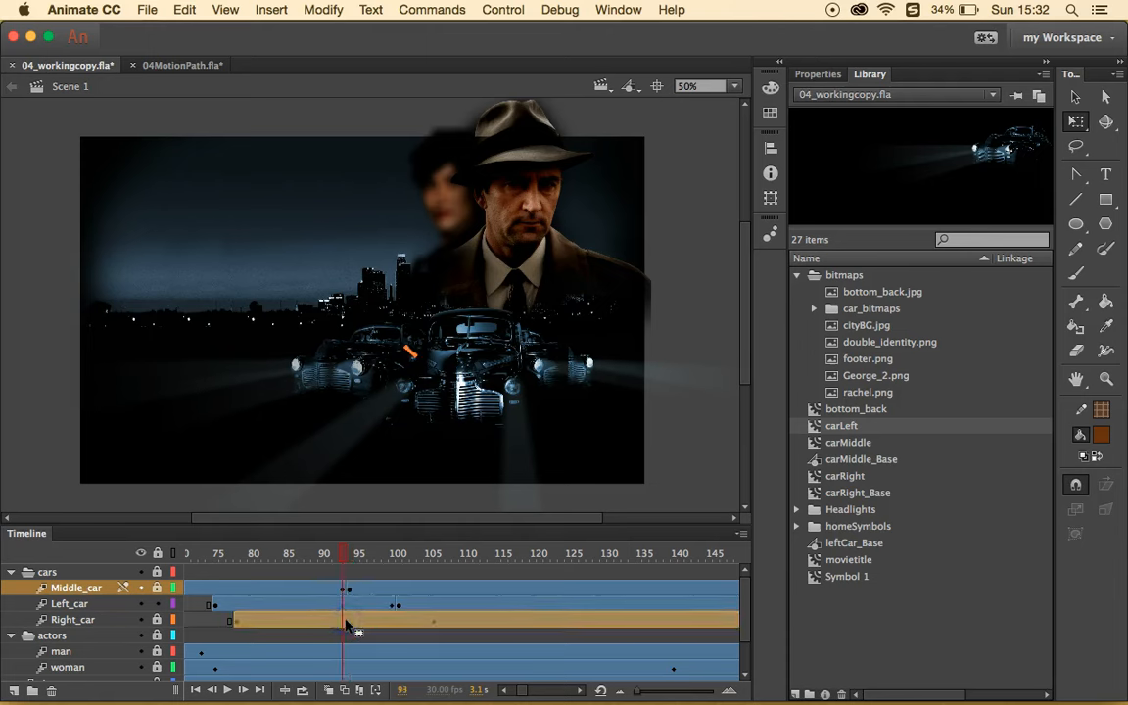
pyautogui.moveTo(346, 624); pyautogui.dragTo(445, 622)
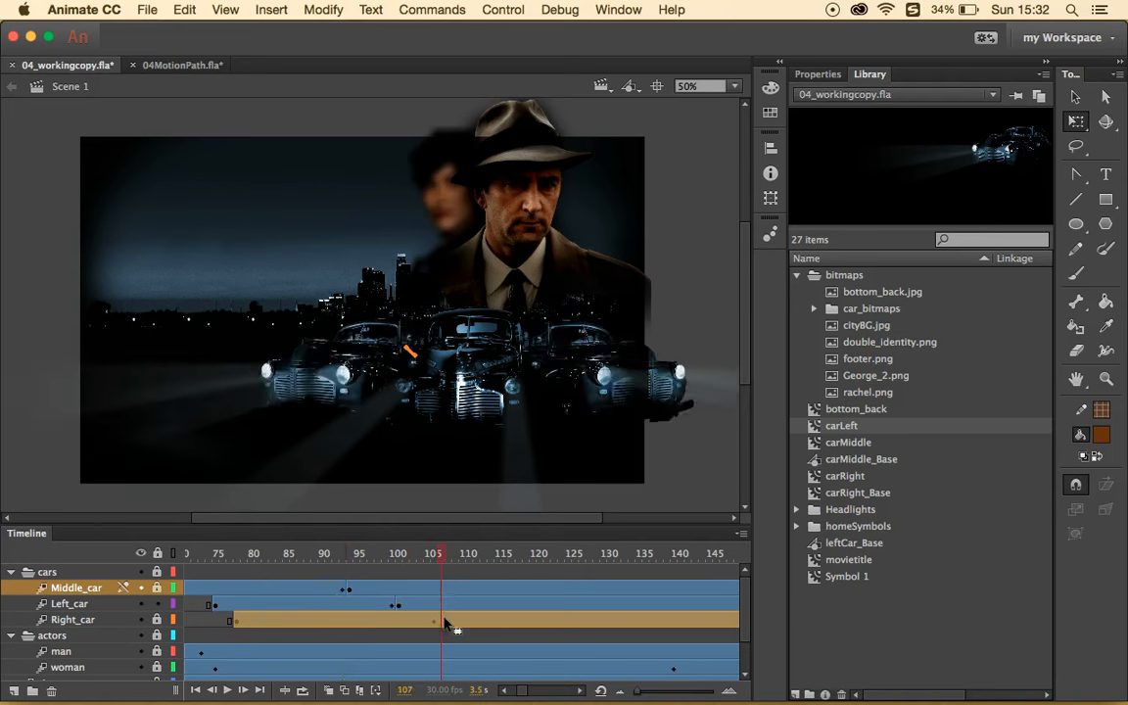
pyautogui.click(446, 623)
pyautogui.rightClick(443, 620)
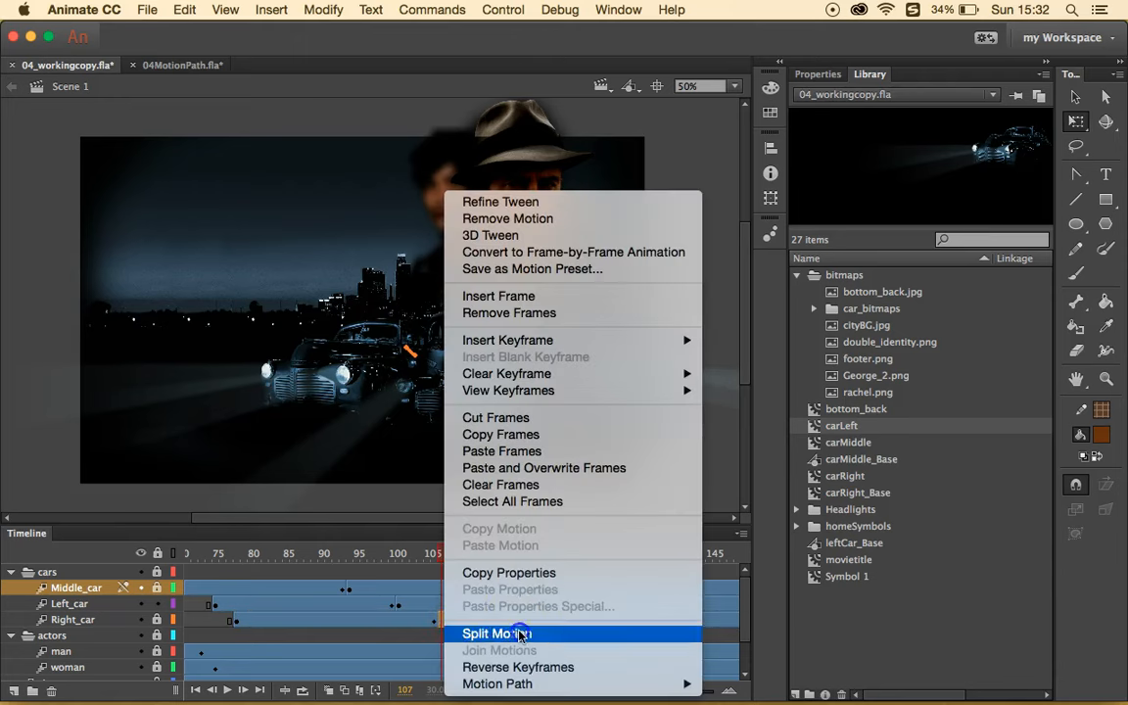
pyautogui.click(516, 633)
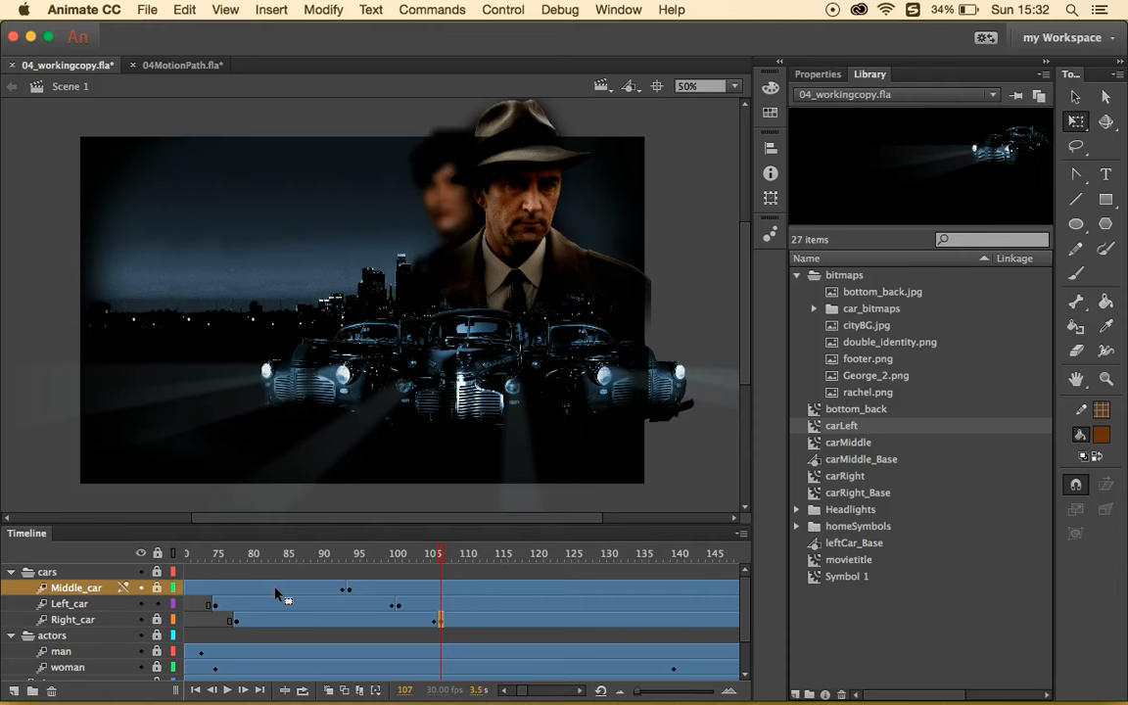
# - Select frame 78 of Middle_car's tween and show its motion tween properties (ease 0, path 95 by 118)
pyautogui.hscroll(-5, 313, 595)
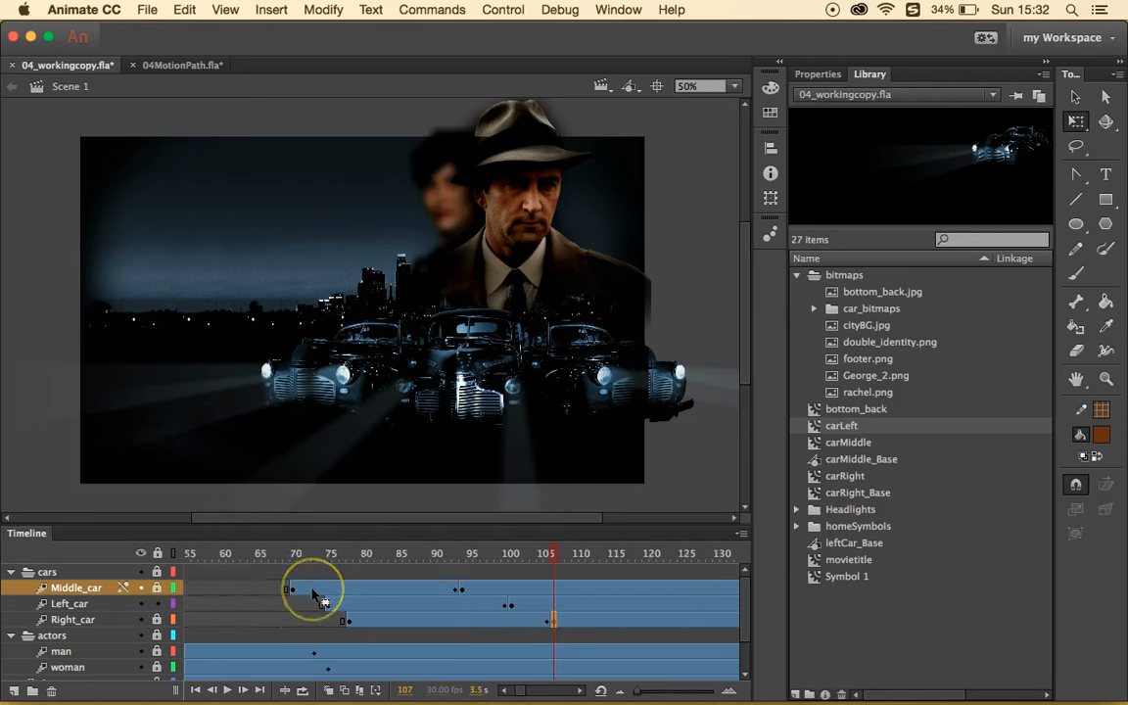
pyautogui.hscroll(-2, 323, 593)
pyautogui.click(421, 587)
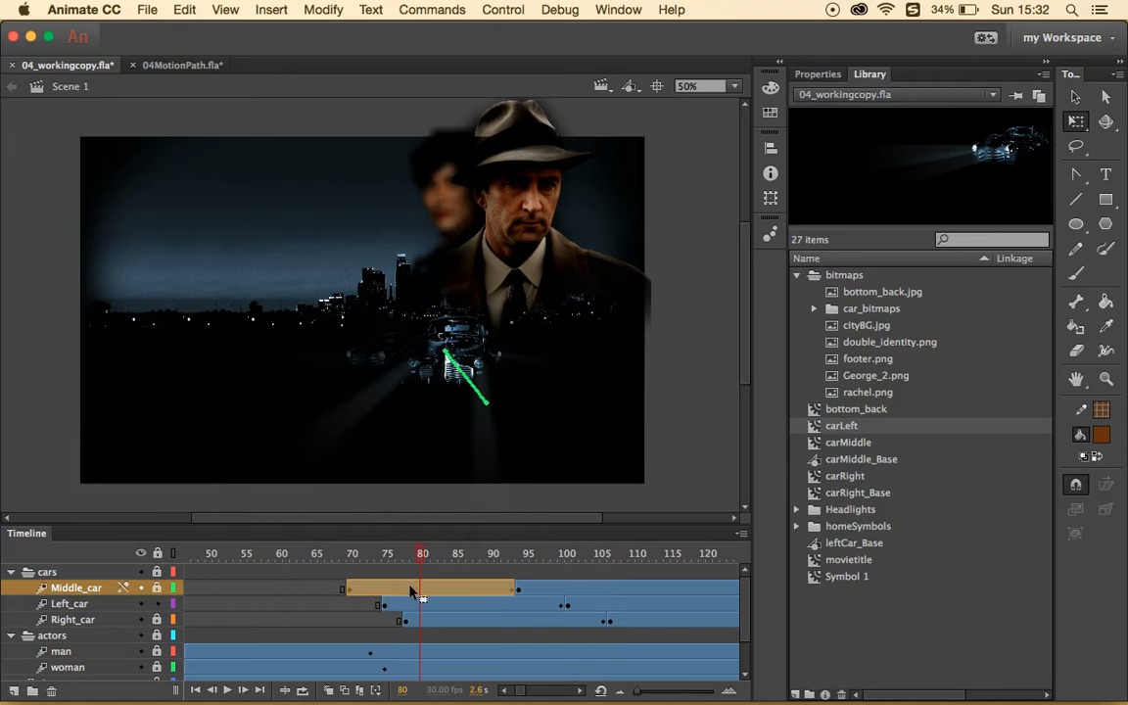
pyautogui.click(409, 589)
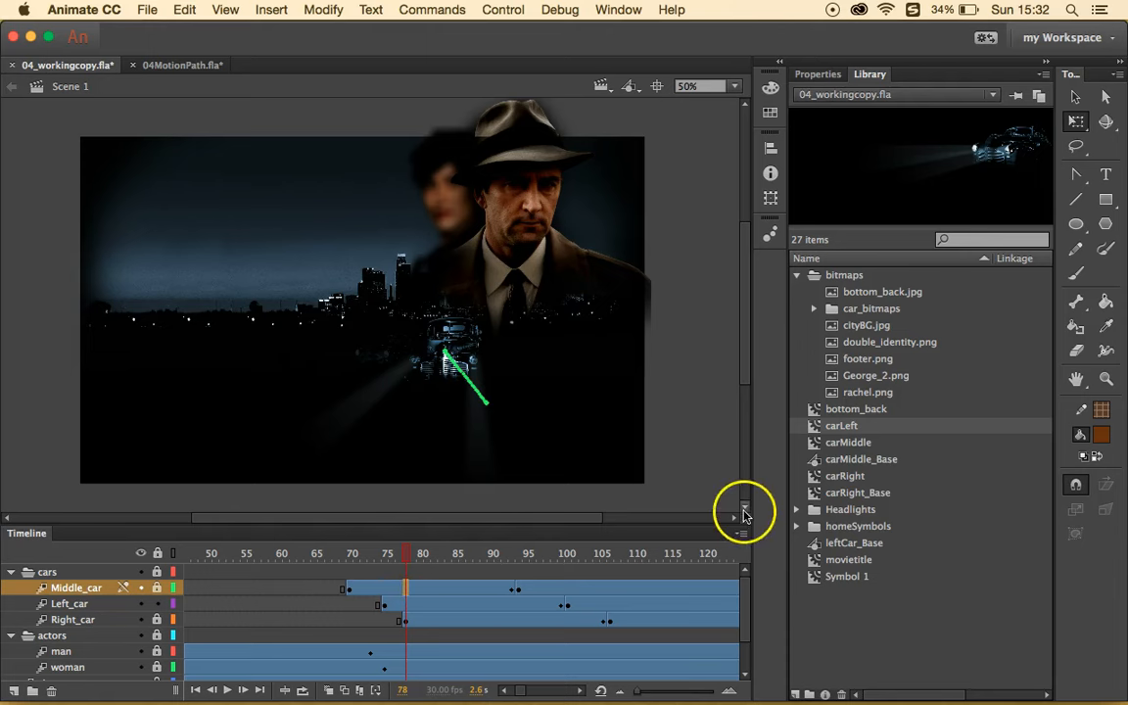
pyautogui.click(820, 74)
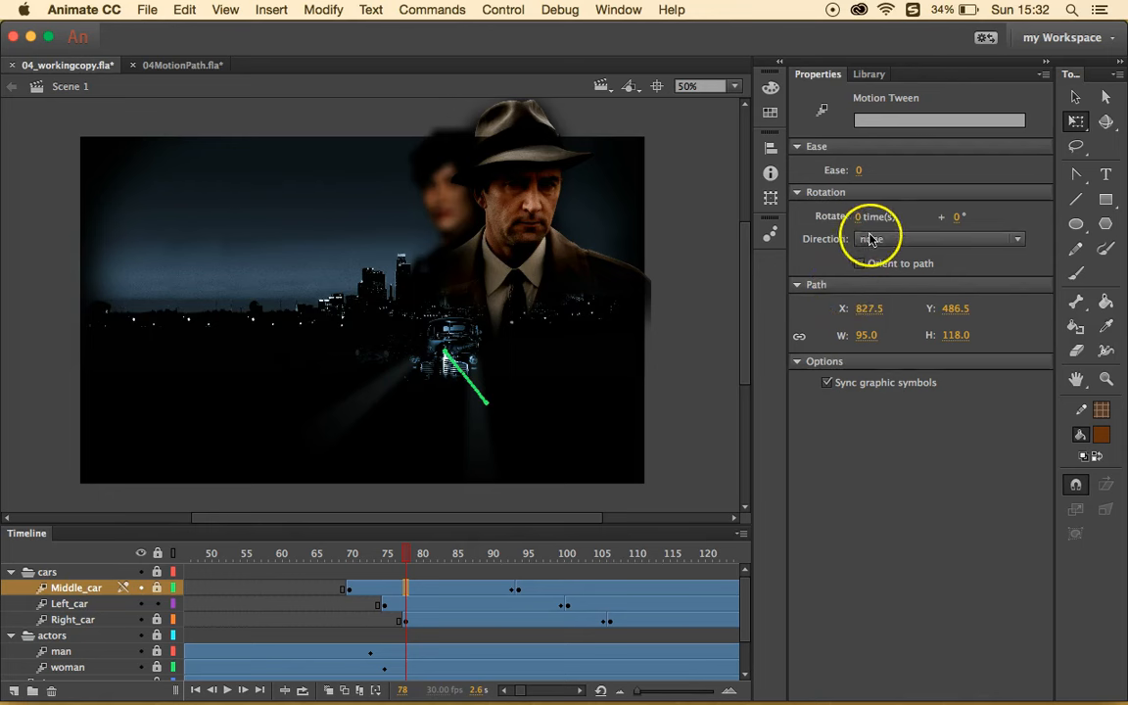
# - Set the ease to 100 on the Middle_car tween and on the Left_car tween at frame 88
pyautogui.click(858, 169)
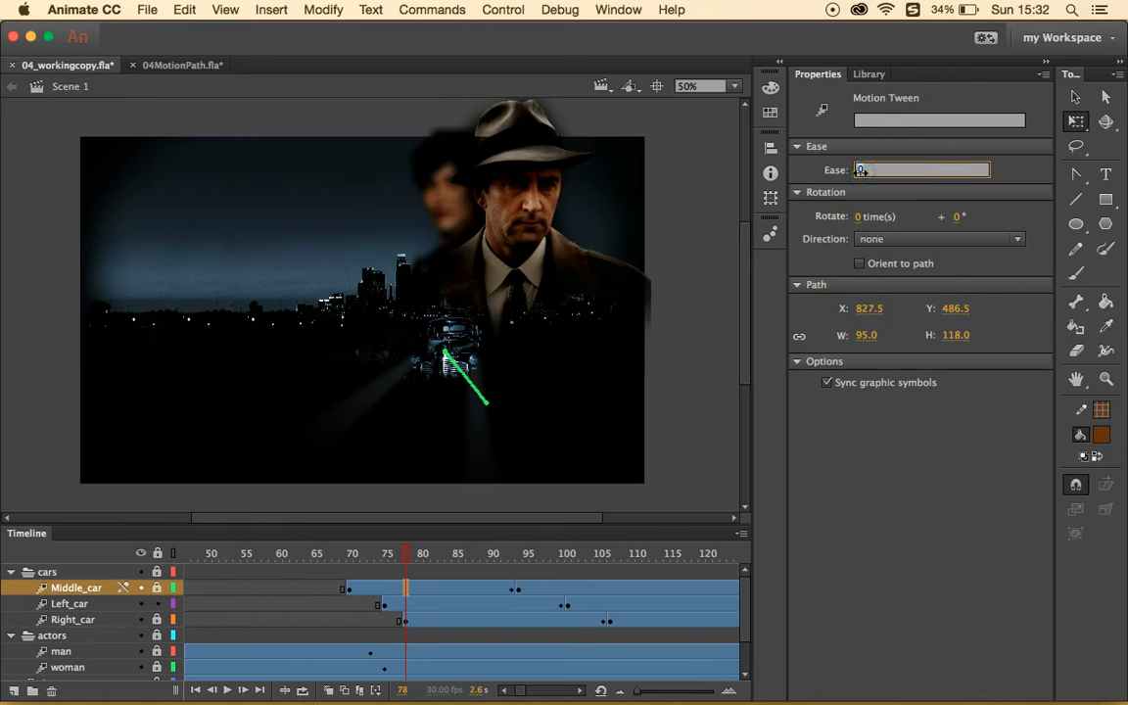
pyautogui.write('100')
pyautogui.press('Return')
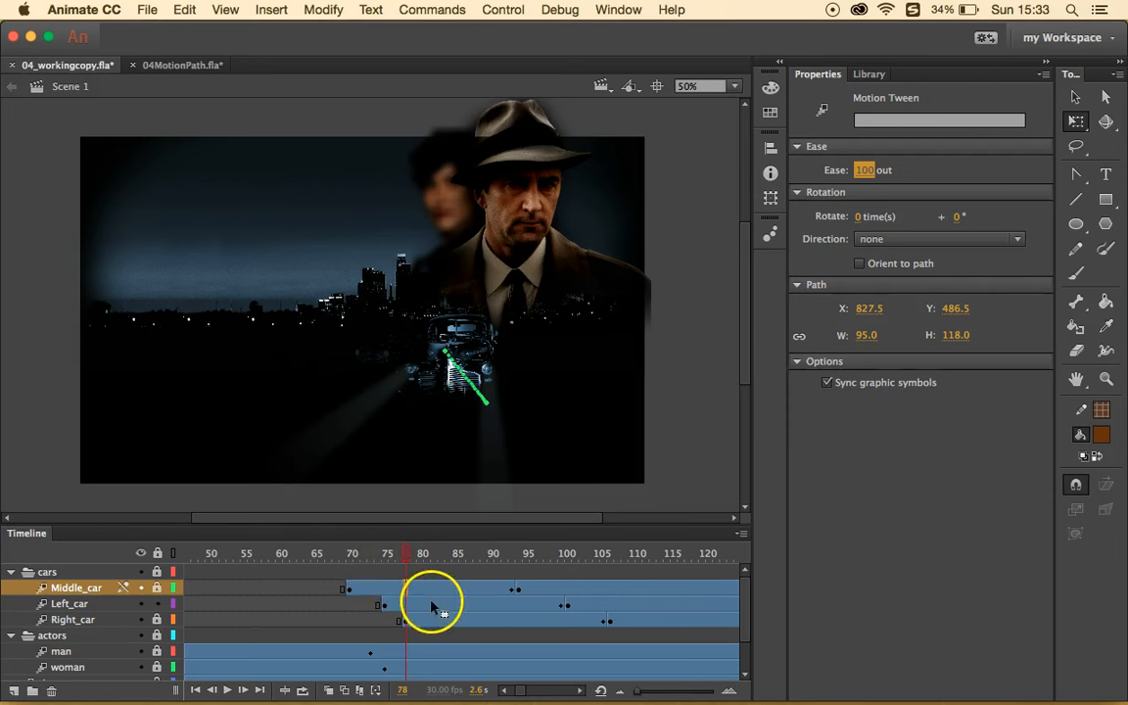
pyautogui.moveTo(407, 609); pyautogui.dragTo(386, 607)
pyautogui.click(476, 603)
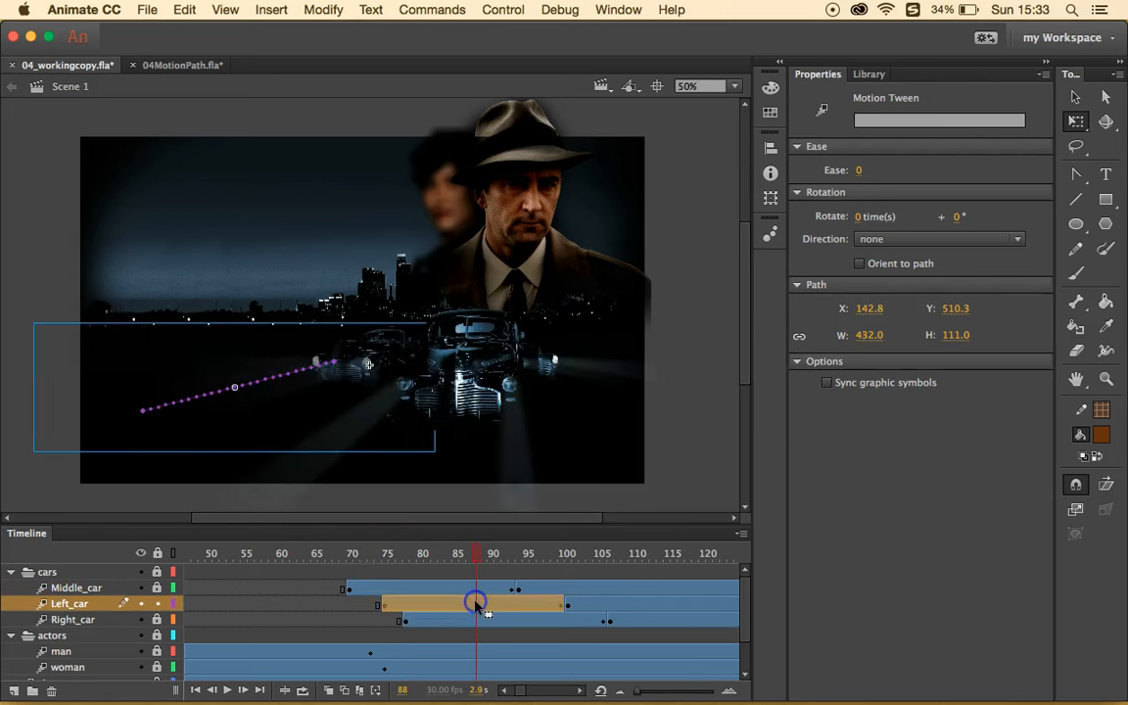
pyautogui.click(475, 603)
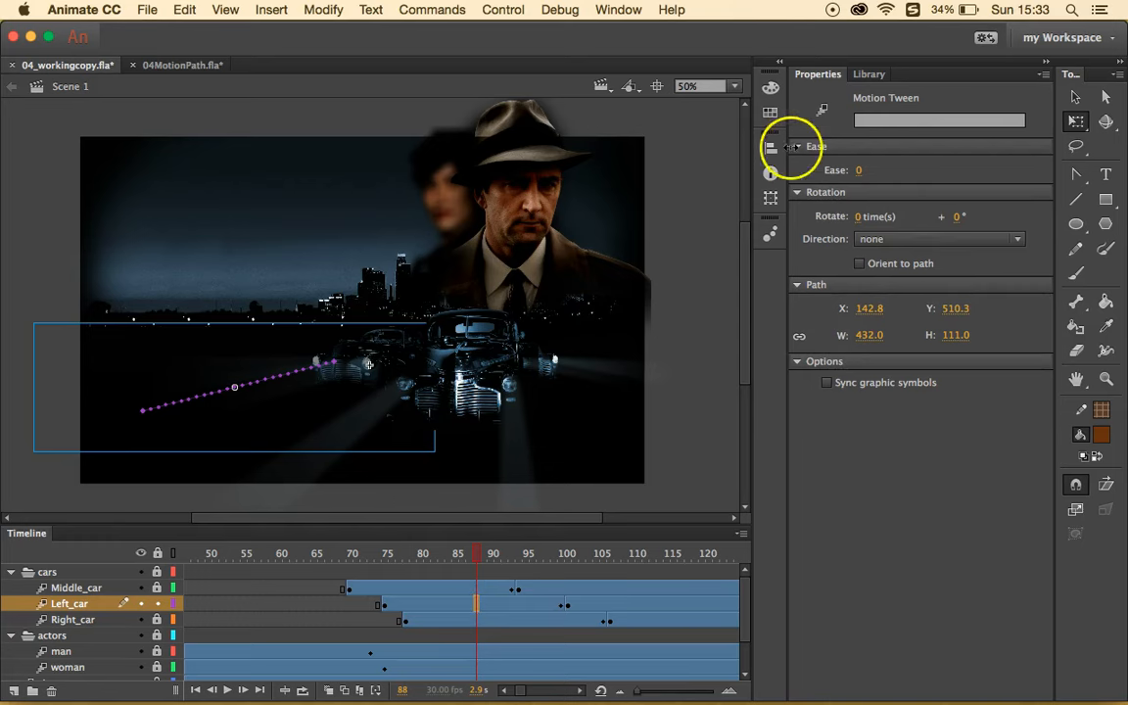
pyautogui.click(857, 171)
pyautogui.write('100')
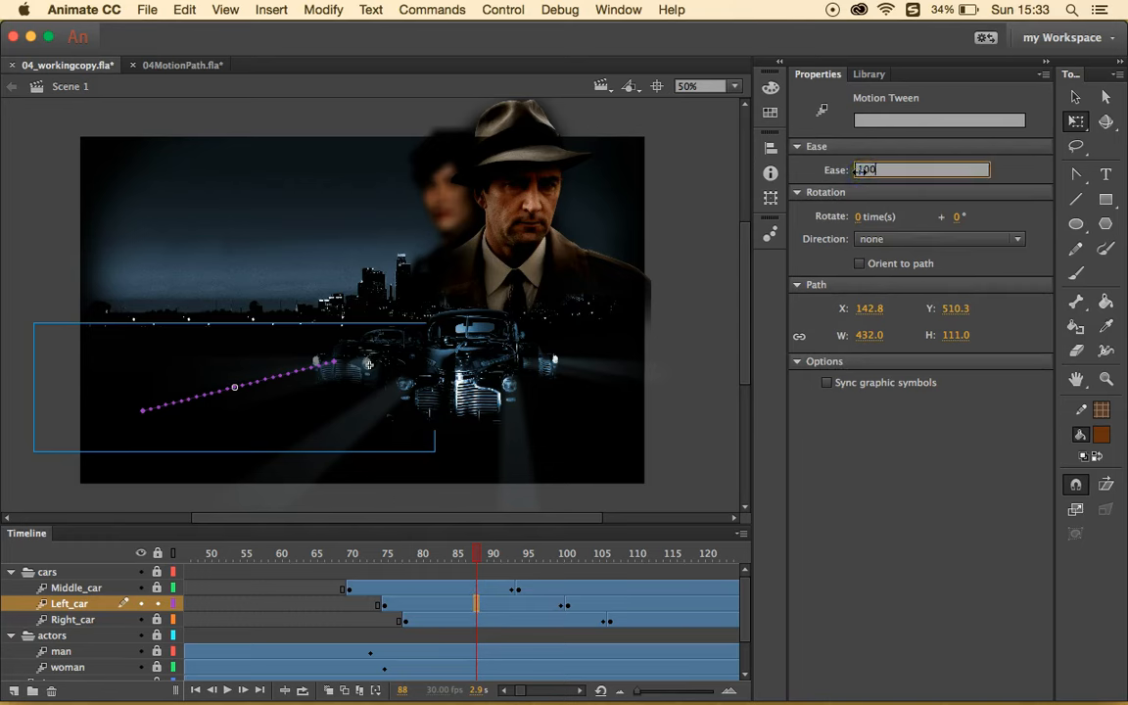
pyautogui.click(770, 441)
# - Set the Right_car tween's ease to 100 at frame 87, then return to the Library list
pyautogui.click(521, 617)
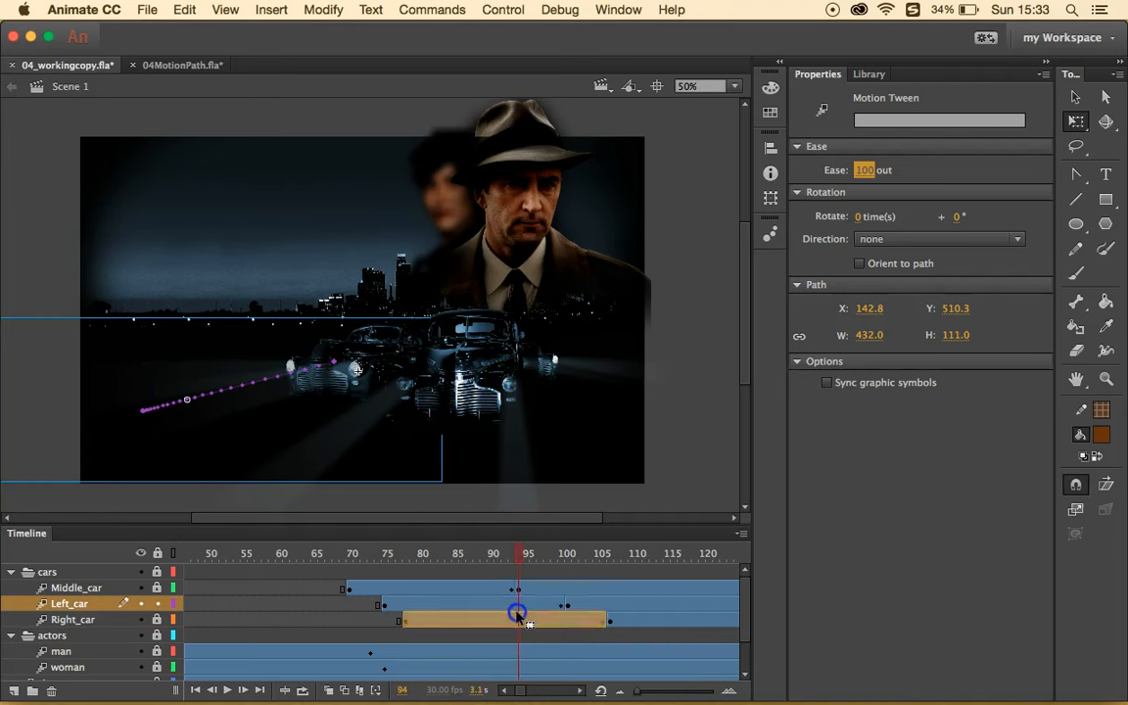
pyautogui.click(469, 619)
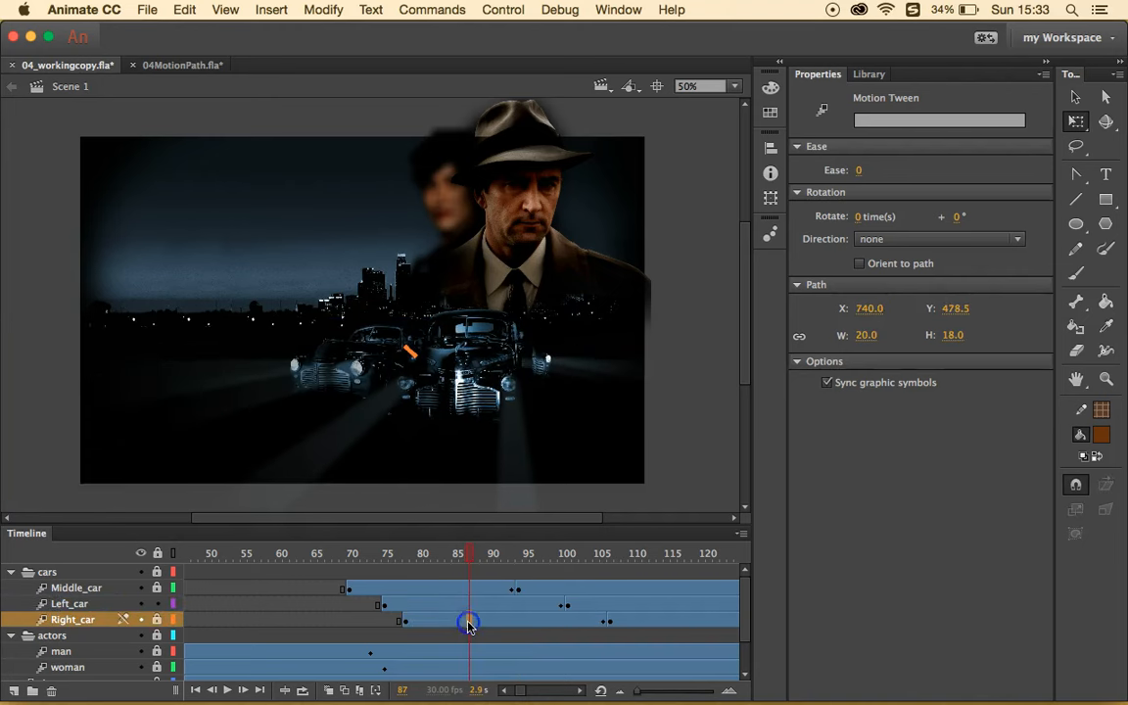
pyautogui.click(860, 170)
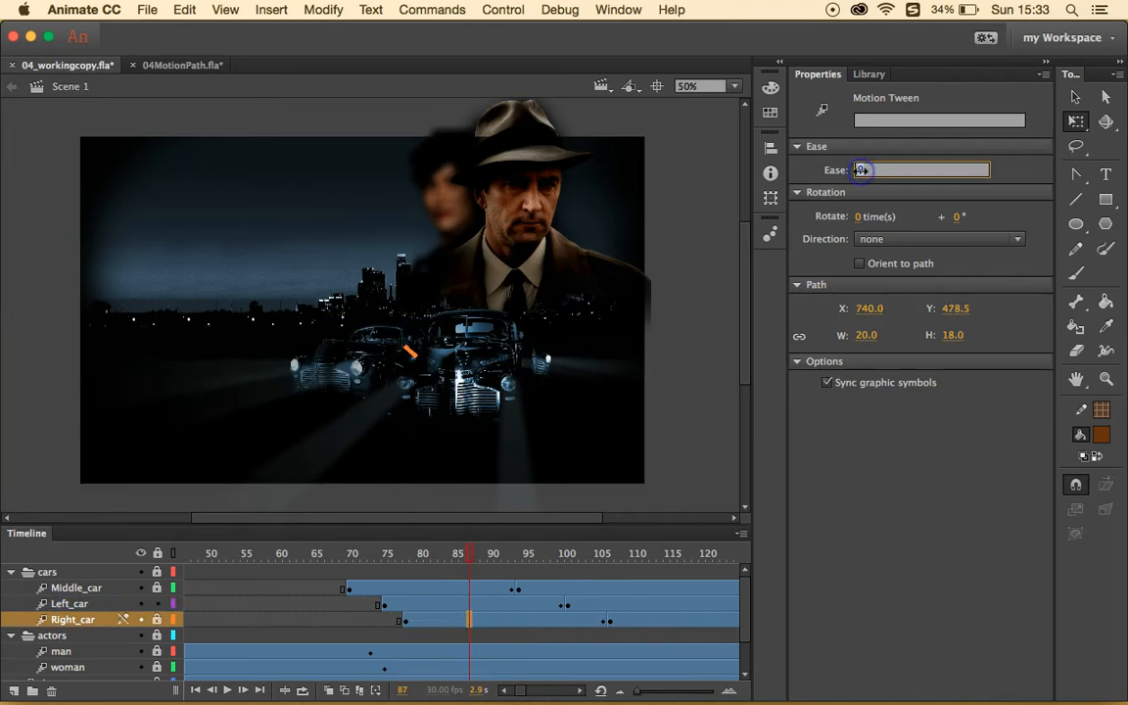
pyautogui.write('100')
pyautogui.press('Return')
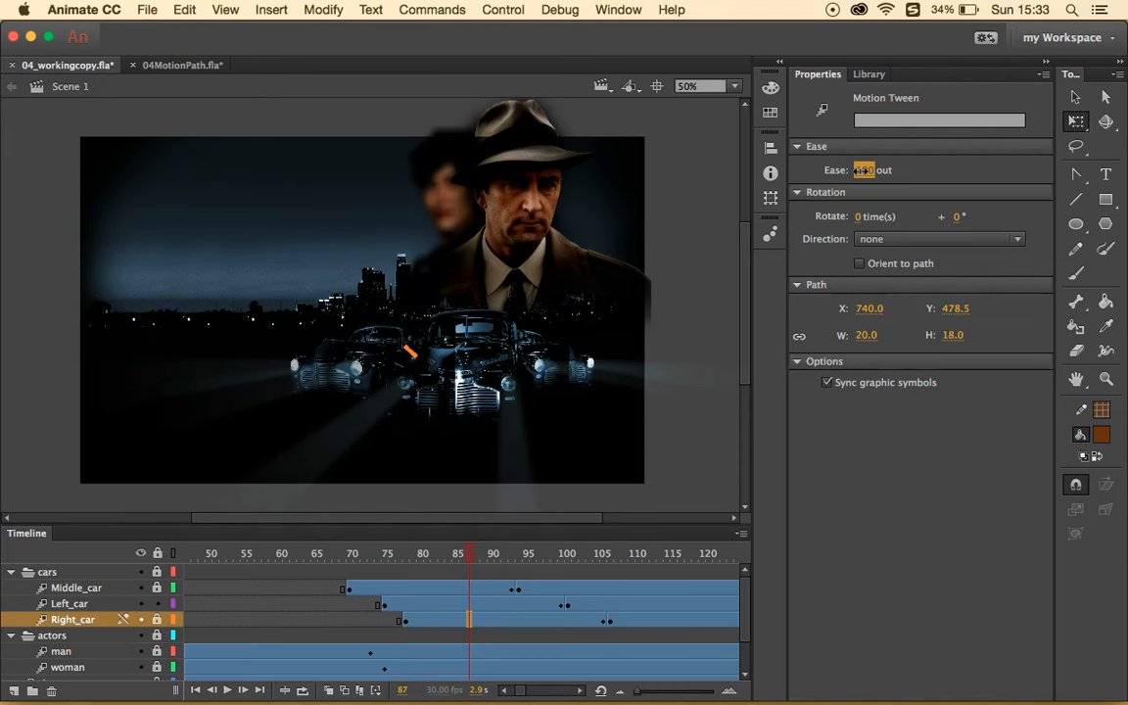
pyautogui.click(862, 170)
pyautogui.click(859, 75)
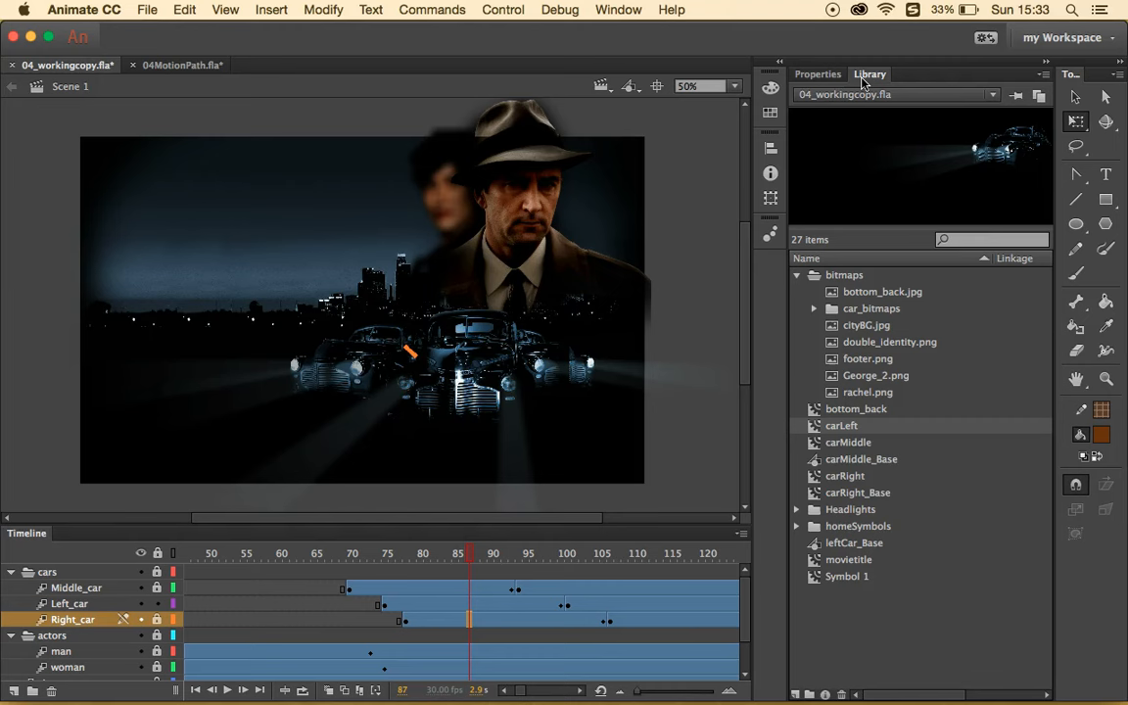
pyautogui.click(869, 120)
# - Open carRight and loop-play its first 8 frames of lights and smallRumble, then stop
pyautogui.doubleClick(818, 479)
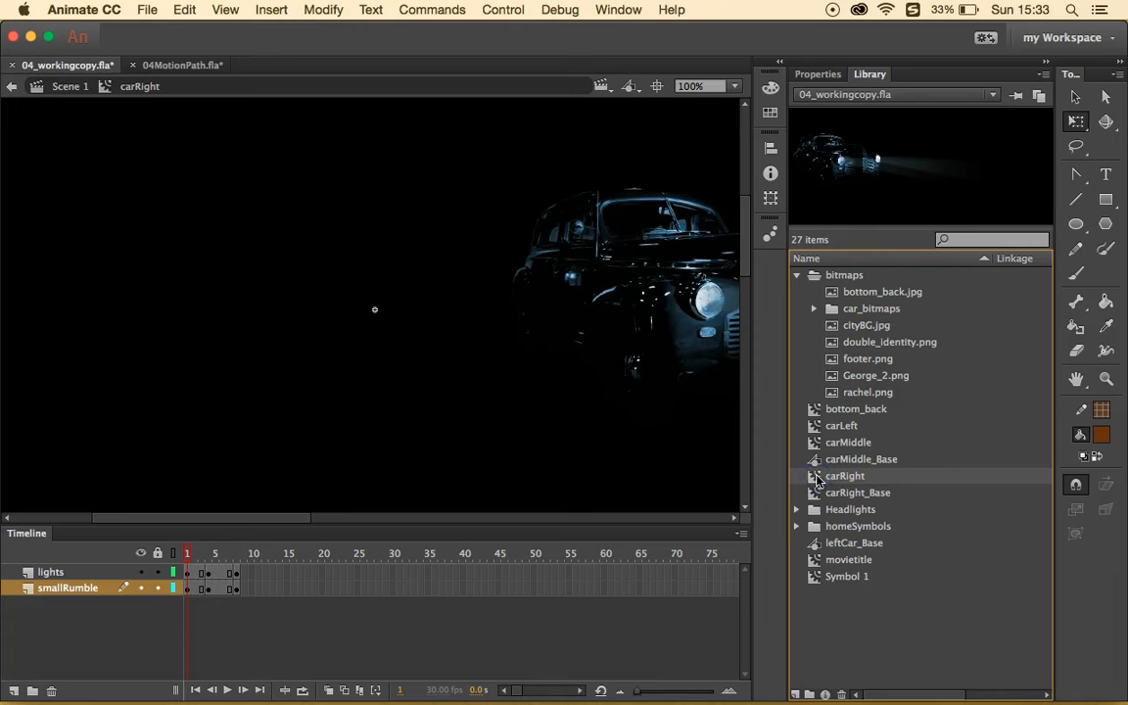
pyautogui.moveTo(186, 553); pyautogui.dragTo(161, 501)
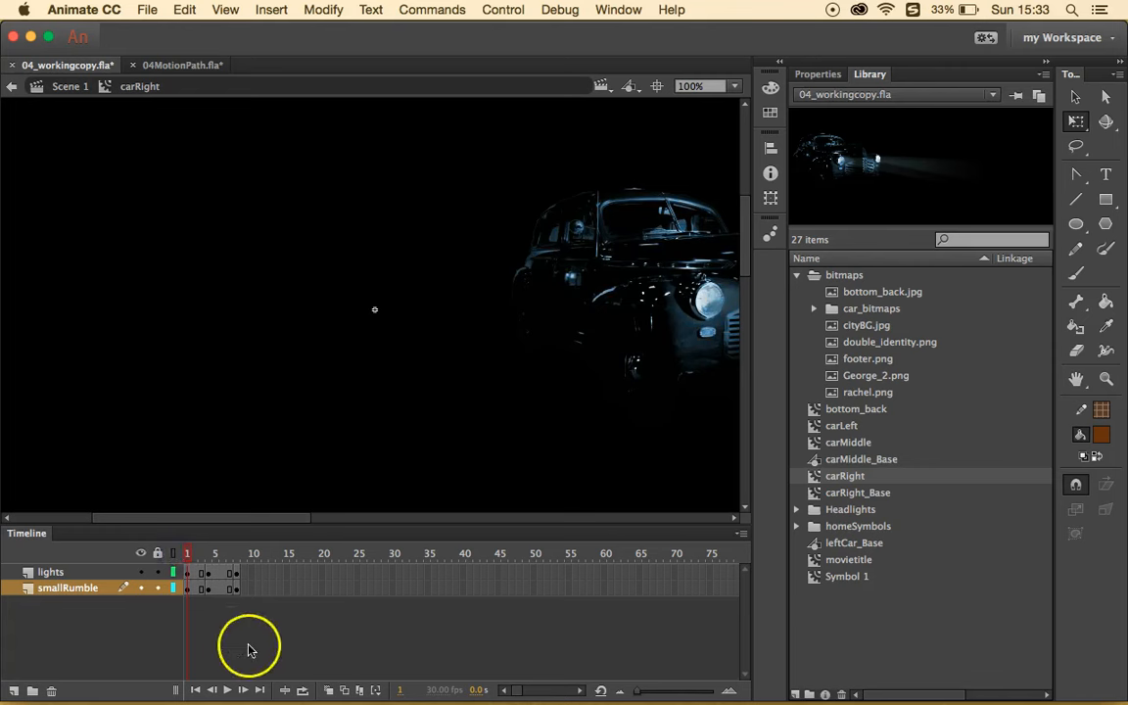
pyautogui.click(301, 689)
pyautogui.click(225, 689)
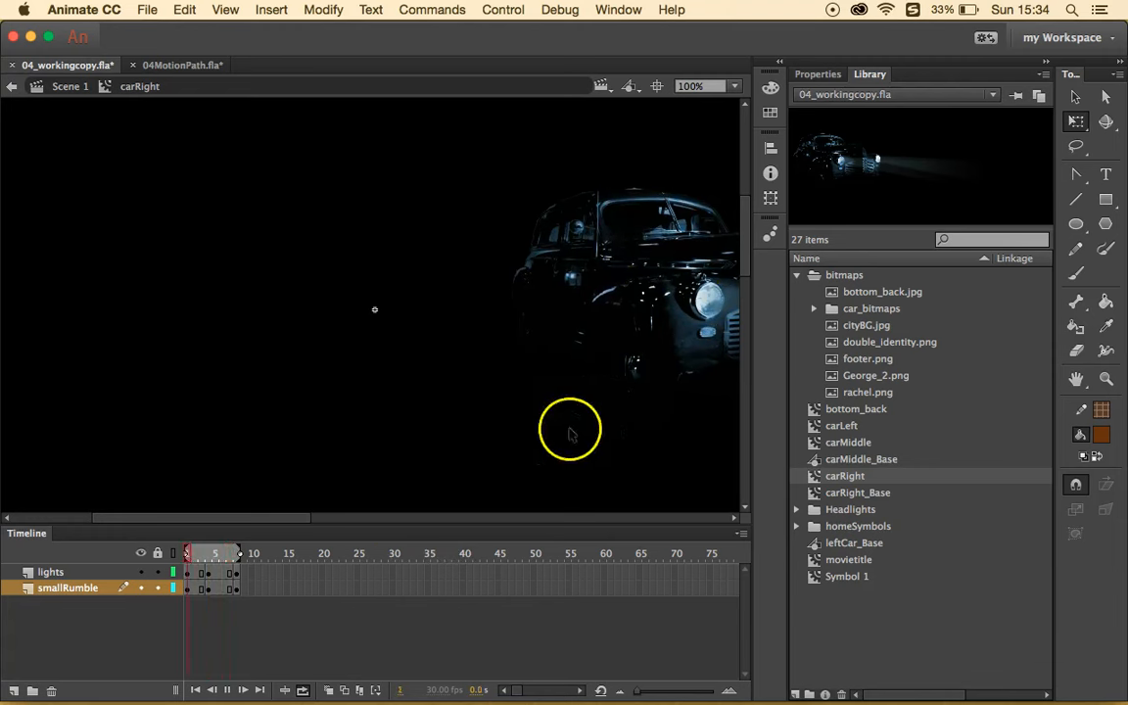
pyautogui.click(223, 691)
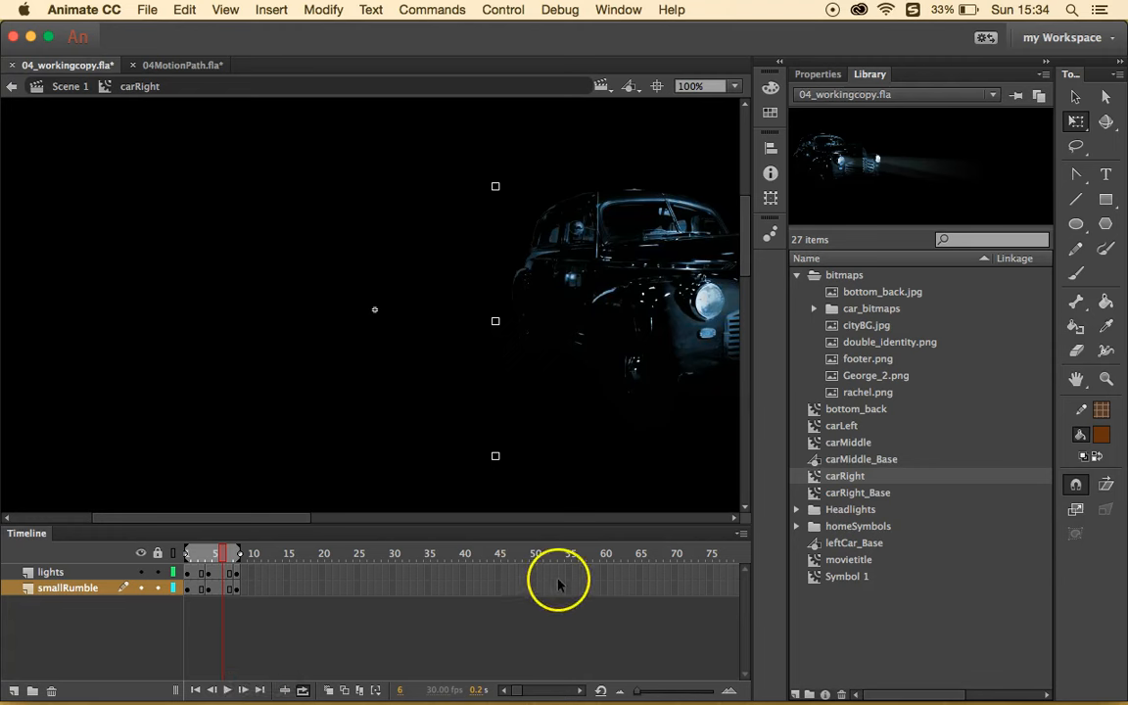
pyautogui.doubleClick(845, 426)
# - Open carLeft, check the lights and smallRumble layers, and insert a keyframe at smallRumble frame 2
pyautogui.doubleClick(815, 431)
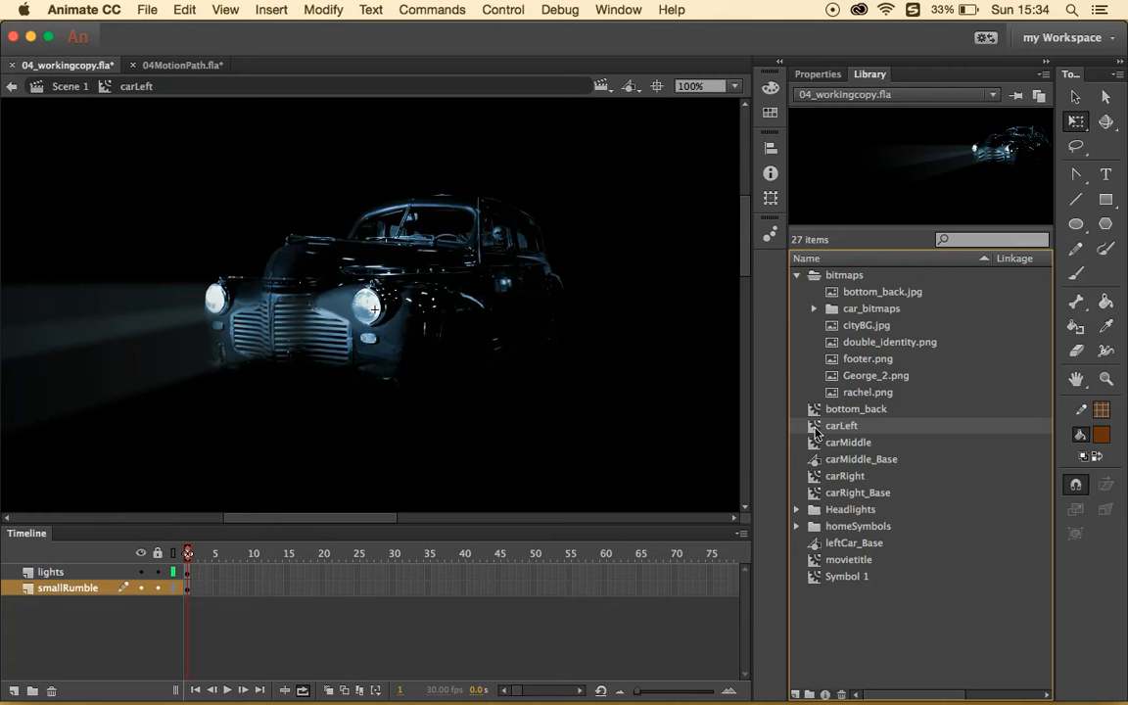
pyautogui.click(193, 570)
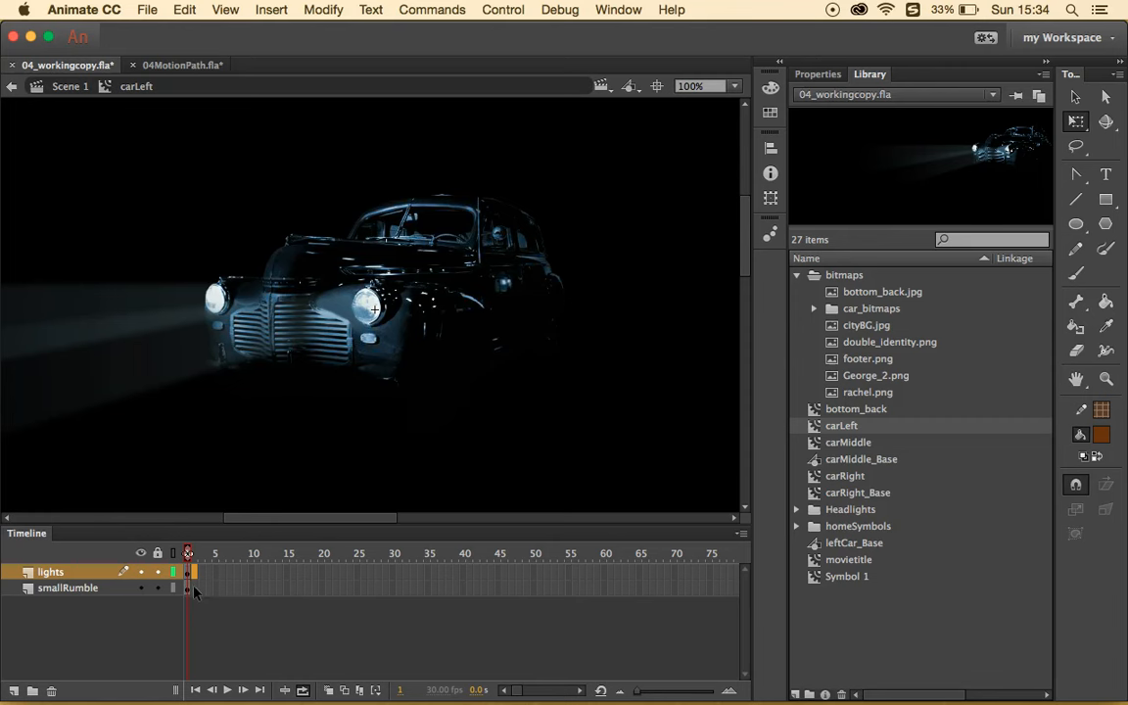
pyautogui.click(193, 589)
pyautogui.click(207, 572)
pyautogui.click(199, 588)
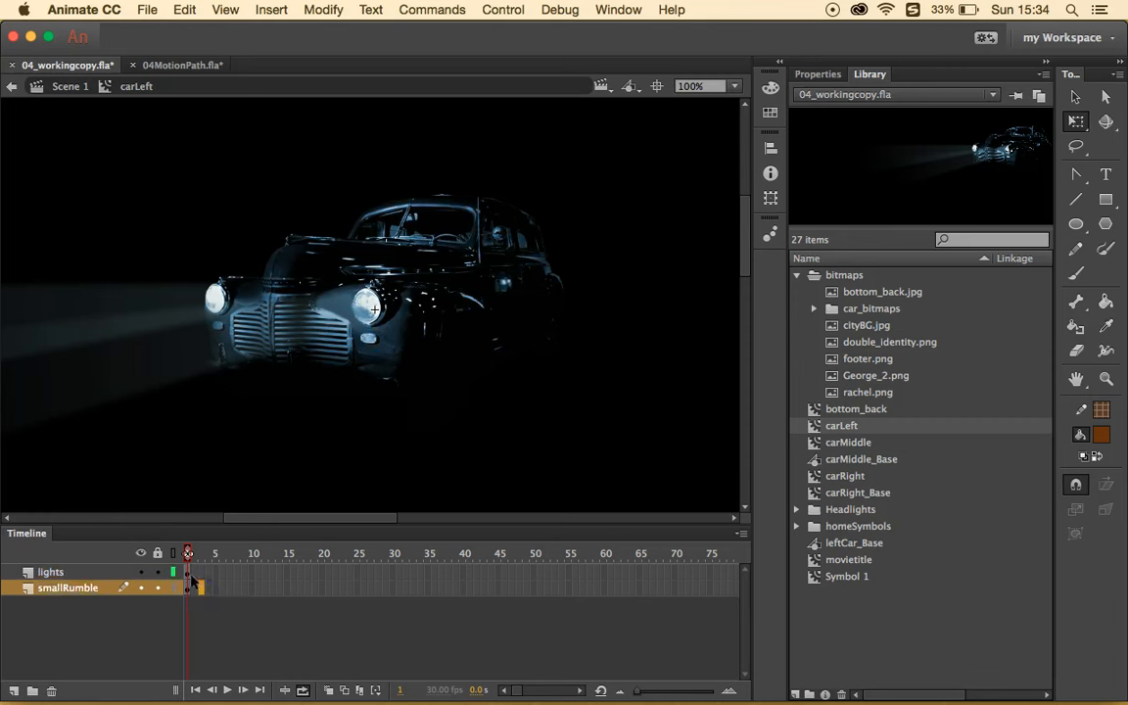
pyautogui.click(193, 574)
pyautogui.click(238, 583)
pyautogui.click(189, 573)
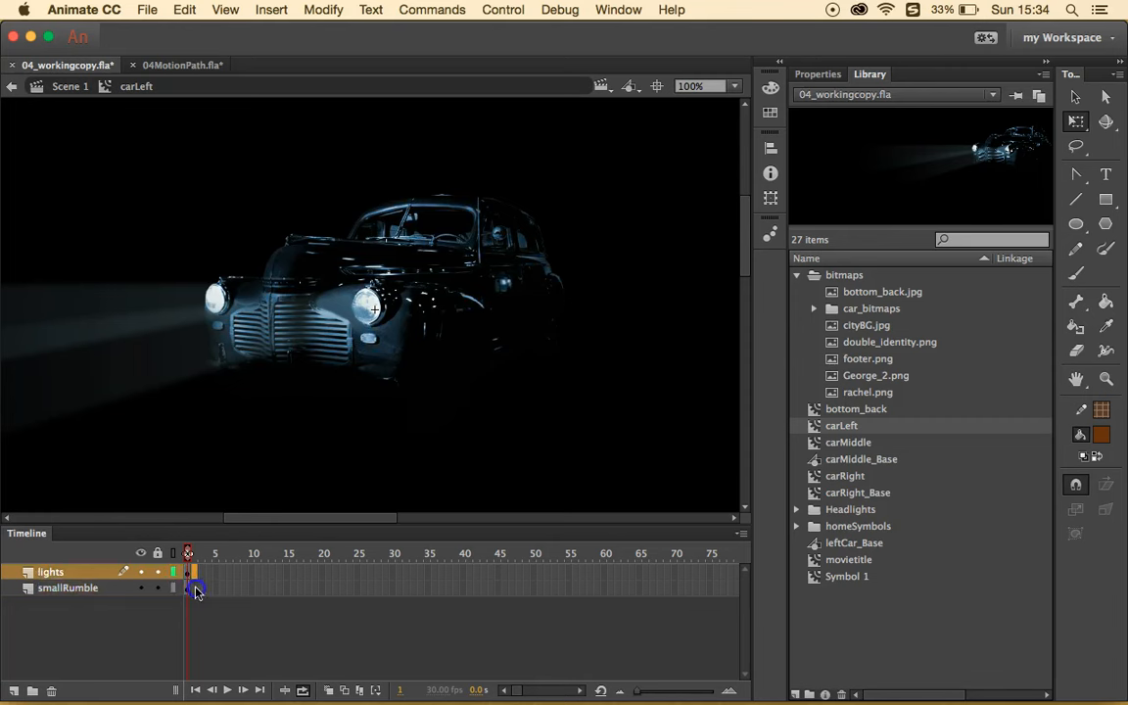
pyautogui.click(194, 589)
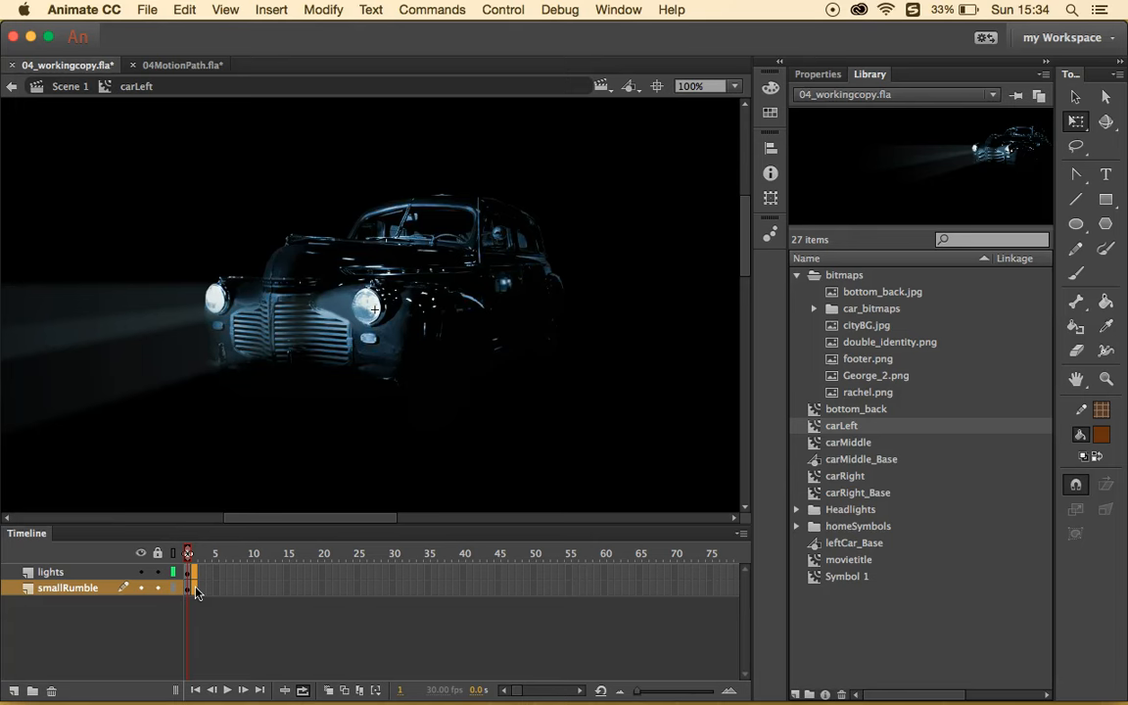
pyautogui.rightClick(196, 587)
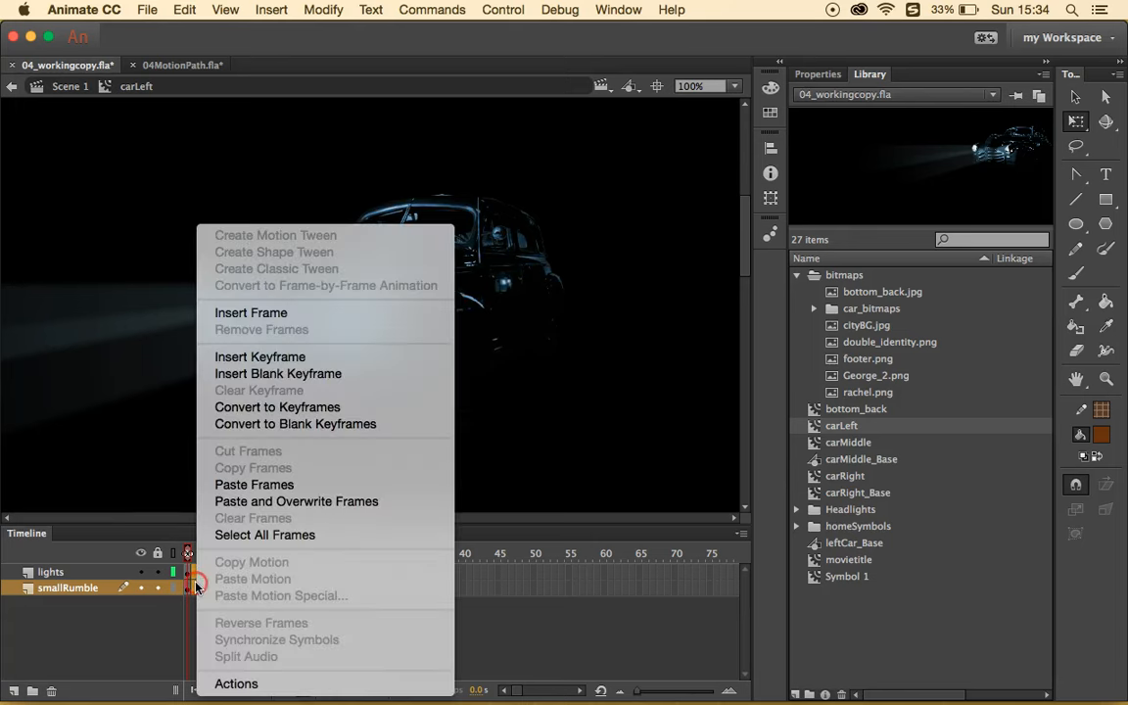
pyautogui.click(321, 359)
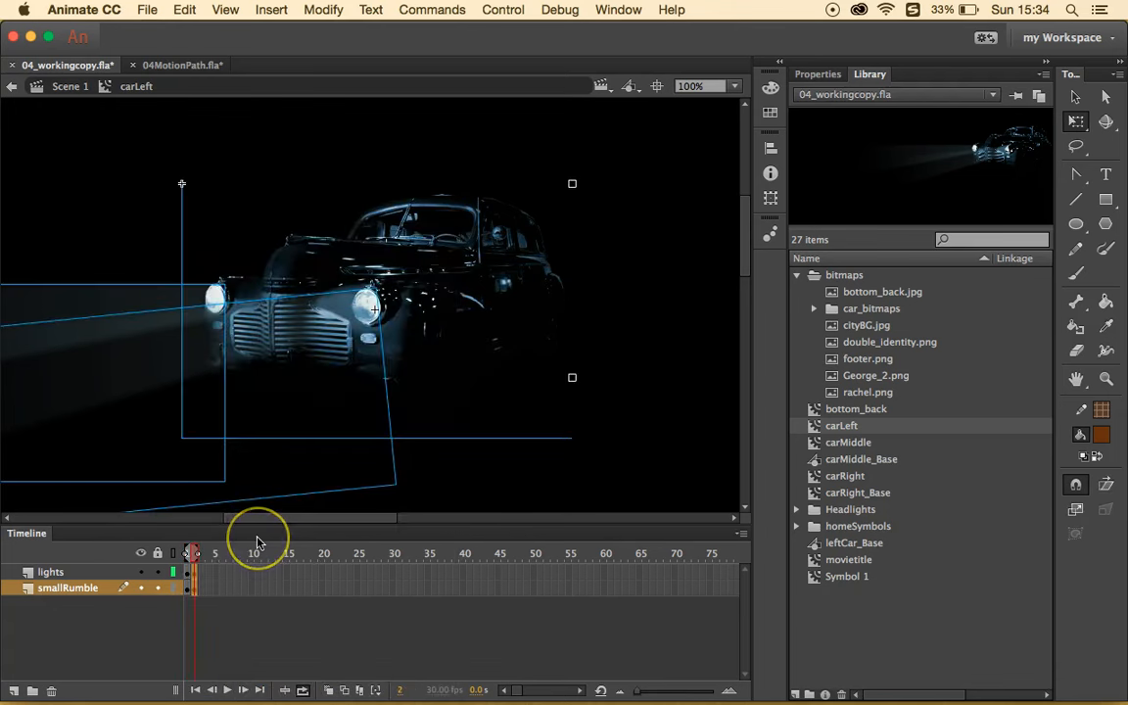
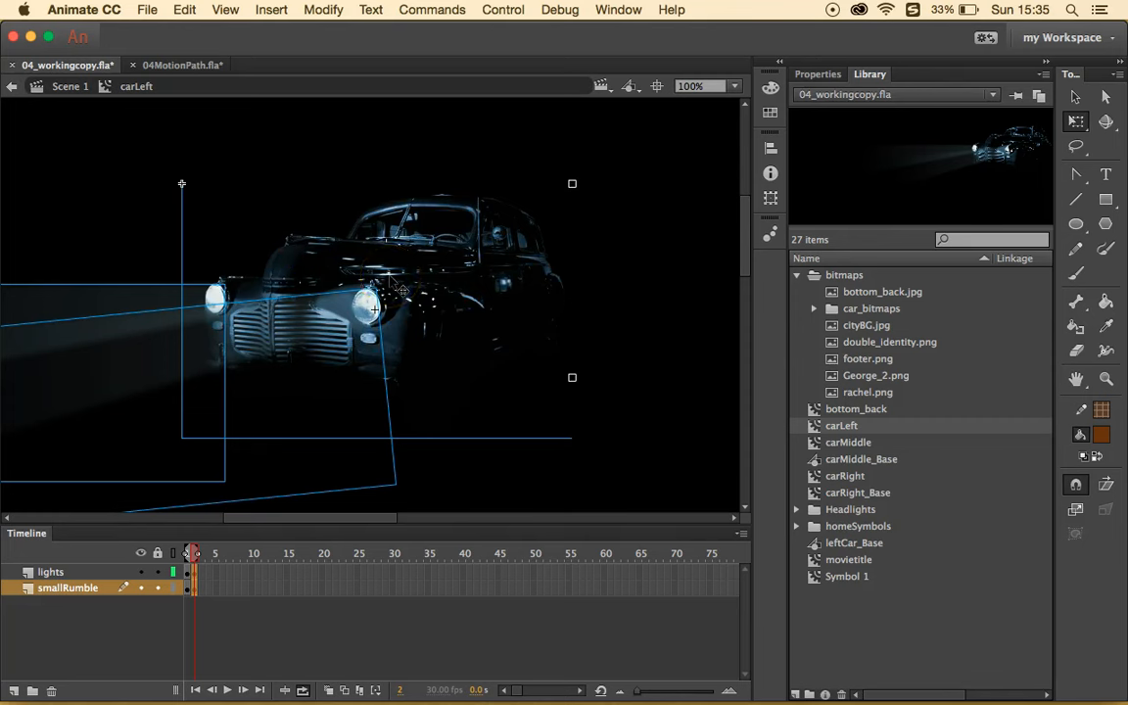
# - Insert keyframes at frame 3 on lights and smallRumble and nudge the car slightly left
pyautogui.click(460, 292)
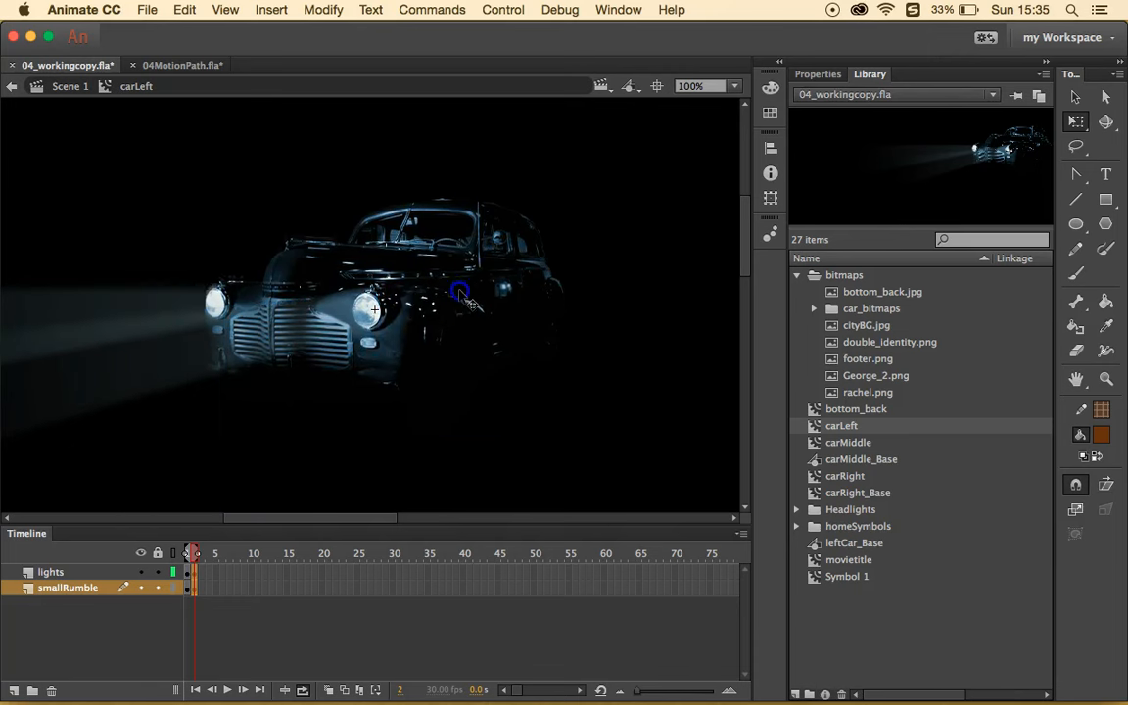
pyautogui.click(467, 301)
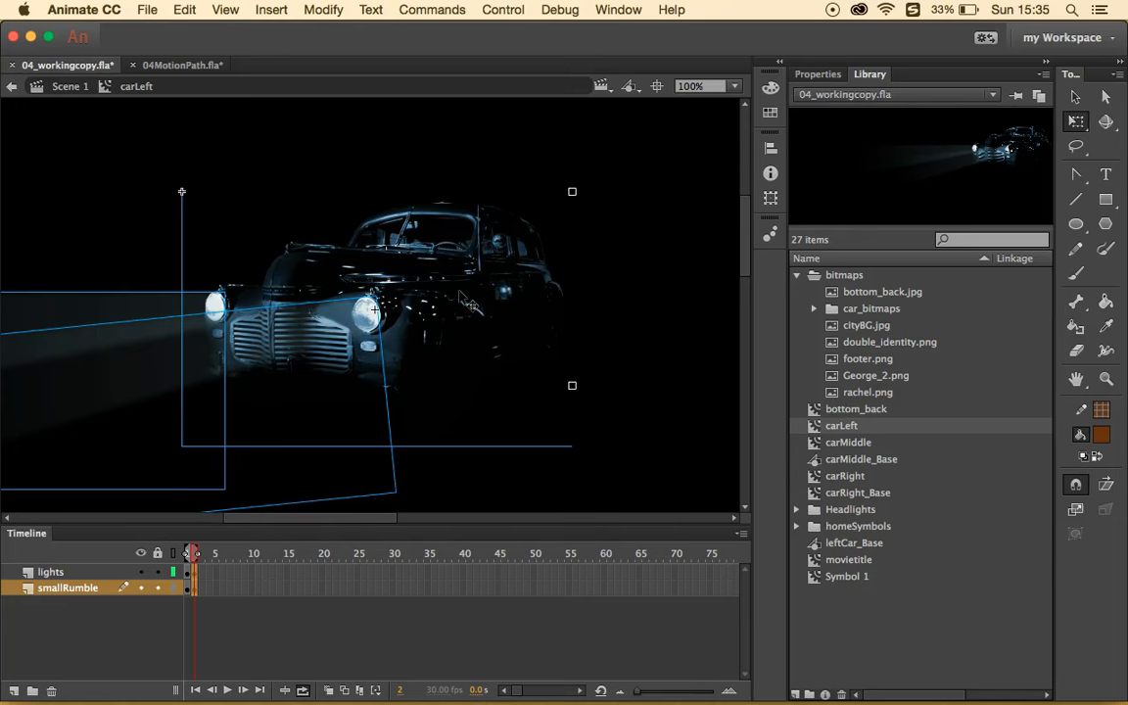
pyautogui.click(200, 580)
pyautogui.keyDown('shift'); pyautogui.click(200, 587); pyautogui.keyUp('shift')
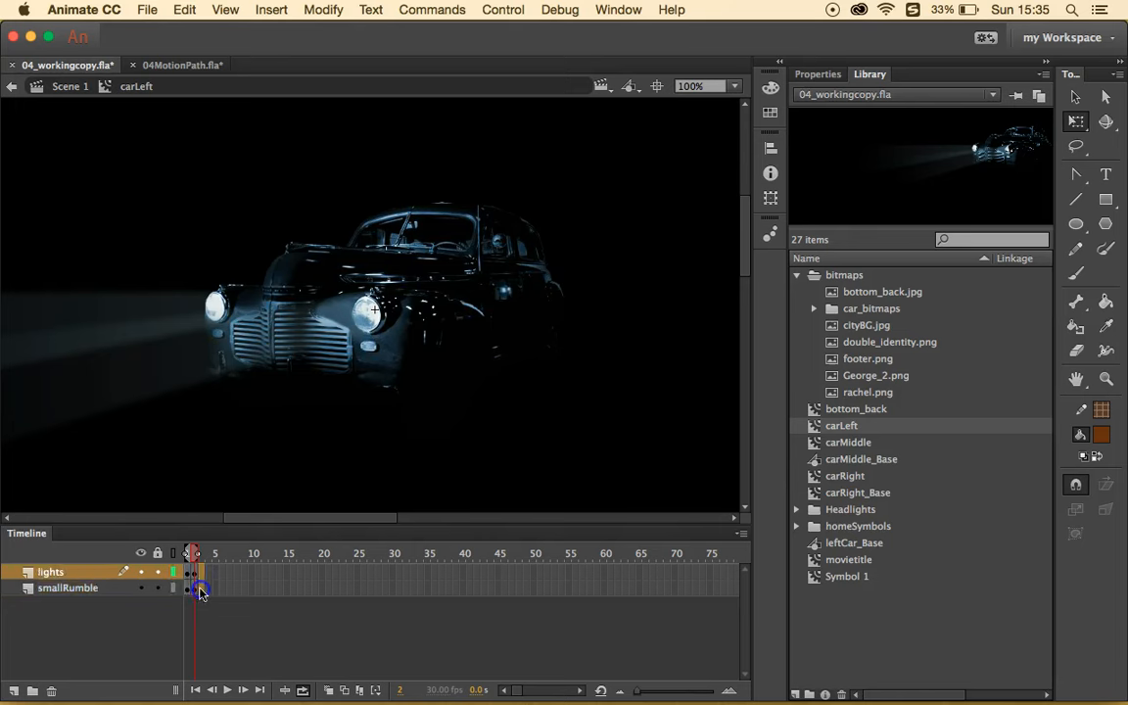
pyautogui.rightClick(200, 588)
pyautogui.click(325, 359)
pyautogui.rightClick(412, 326)
pyautogui.click(412, 328)
pyautogui.moveTo(428, 321); pyautogui.dragTo(422, 319)
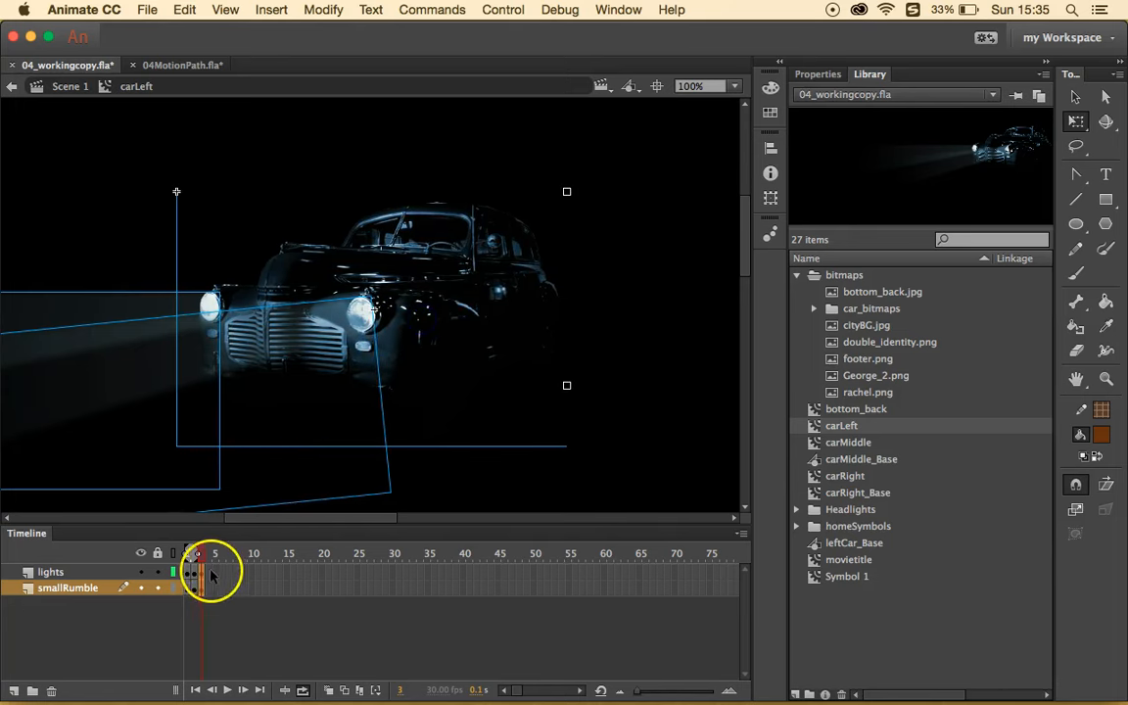
# - Insert keyframes at frame 4 on both layers and shift the car slightly for the shake
pyautogui.click(210, 572)
pyautogui.rightClick(208, 587)
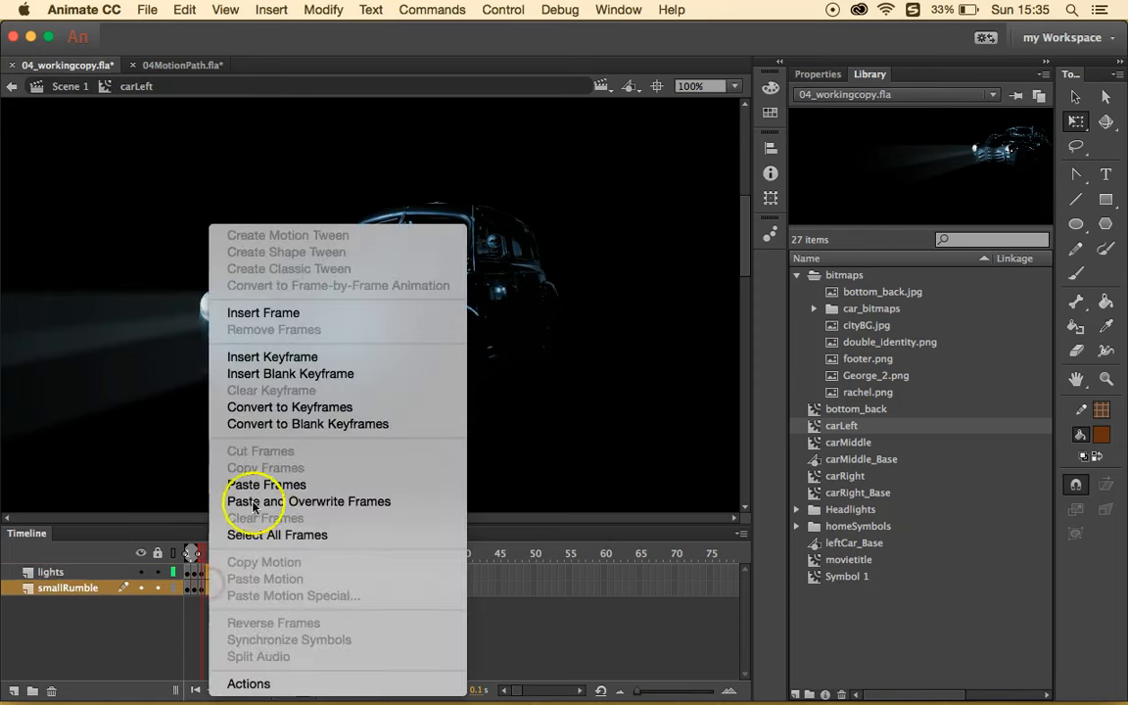
pyautogui.click(327, 357)
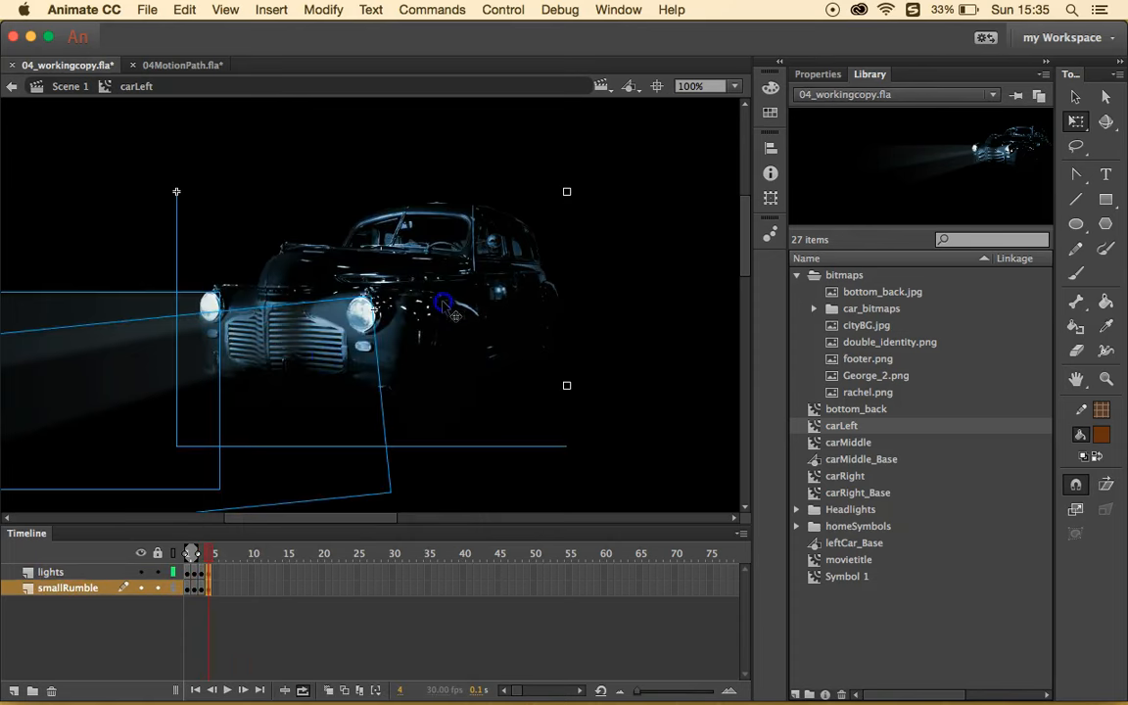
pyautogui.moveTo(411, 288); pyautogui.dragTo(452, 304)
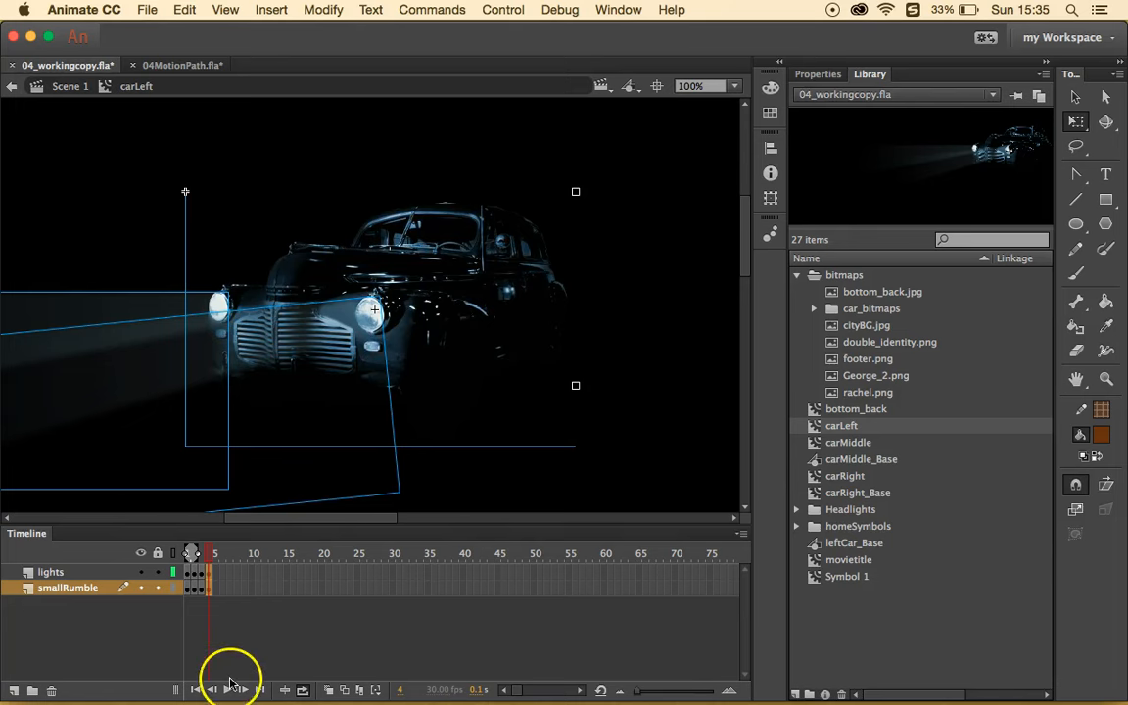
# - Extend the loop range past frame 5, play-test the rumble, then return to Scene 1
pyautogui.moveTo(197, 553)
pyautogui.mouseDown()
pyautogui.moveTo(221, 553)
pyautogui.moveTo(164, 553)
pyautogui.moveTo(210, 553)
pyautogui.mouseUp()
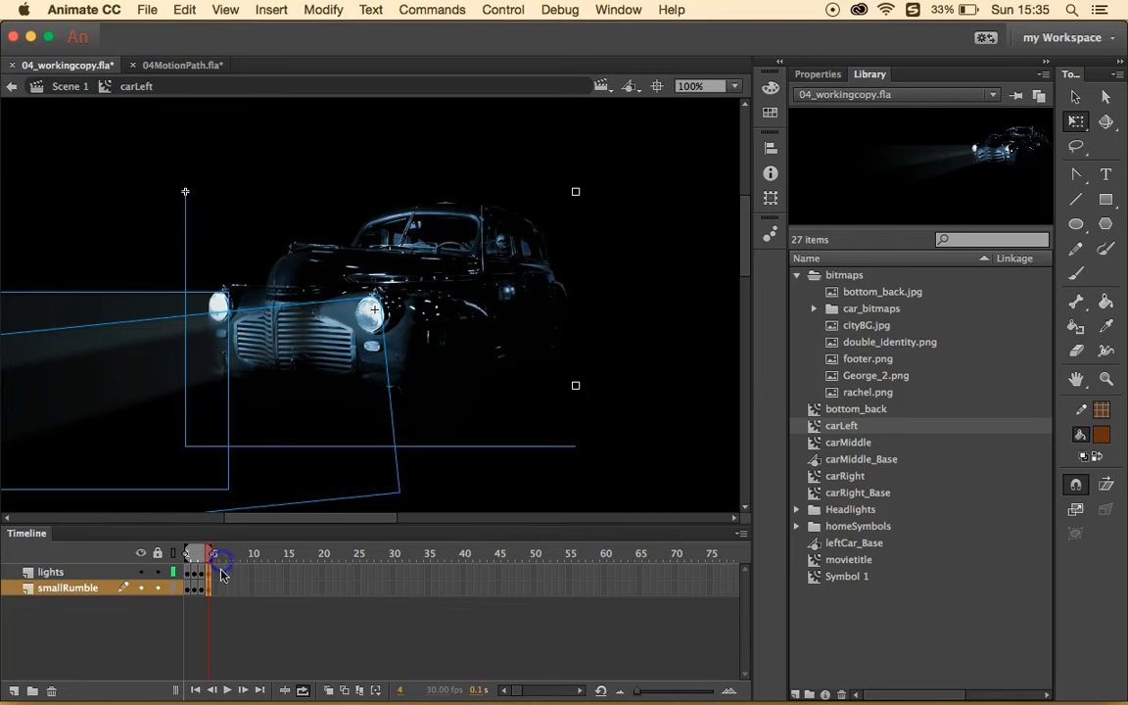
pyautogui.click(226, 690)
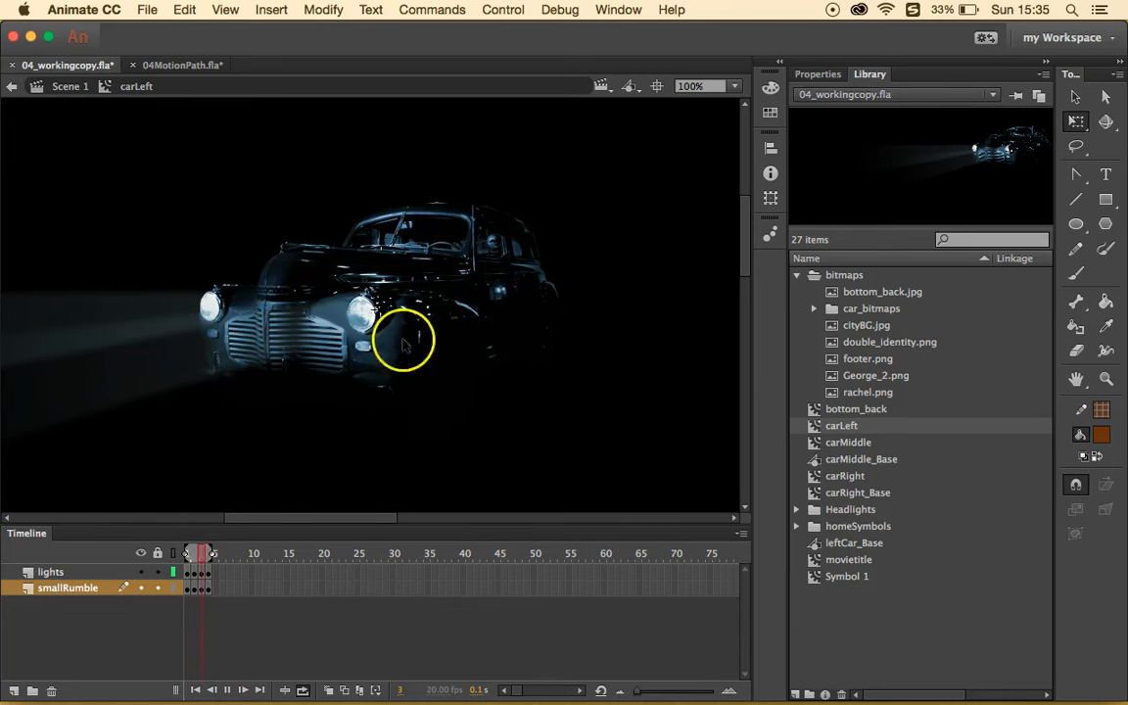
pyautogui.click(228, 691)
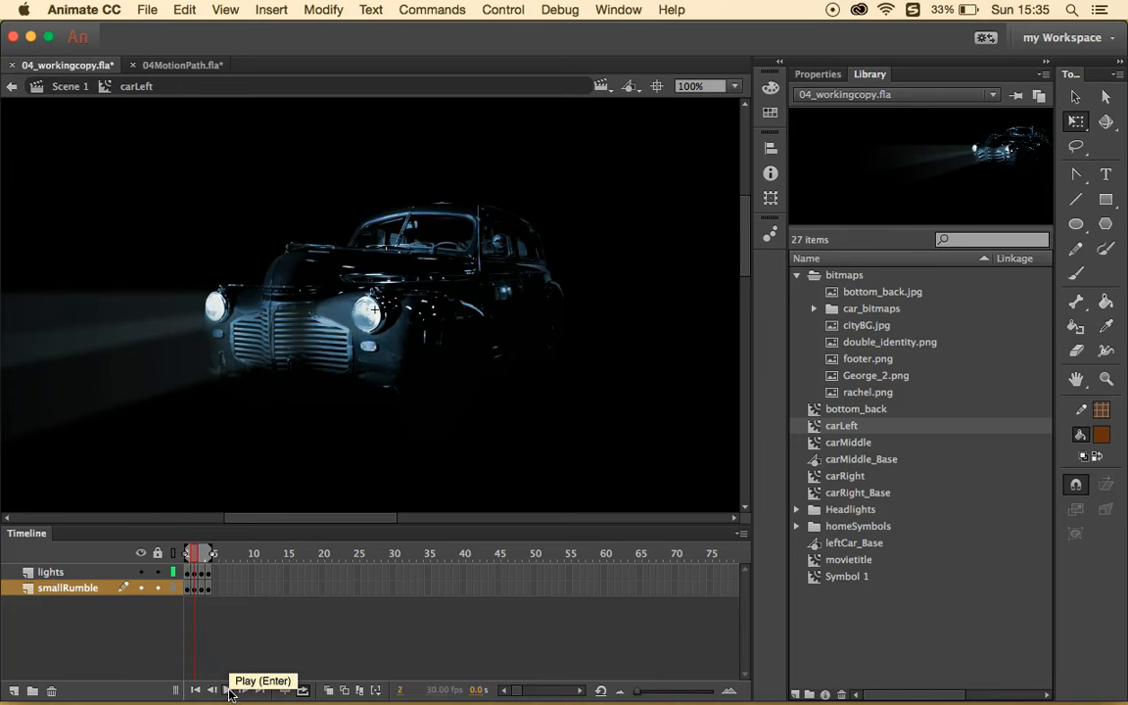
pyautogui.click(147, 450)
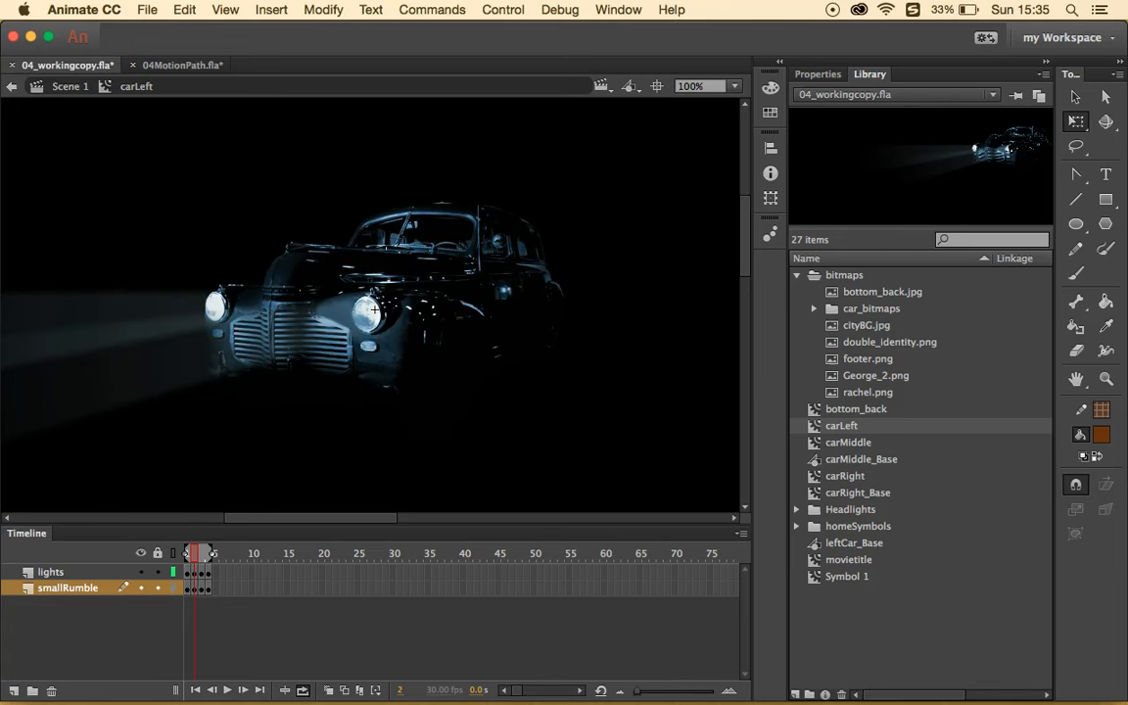
pyautogui.click(69, 86)
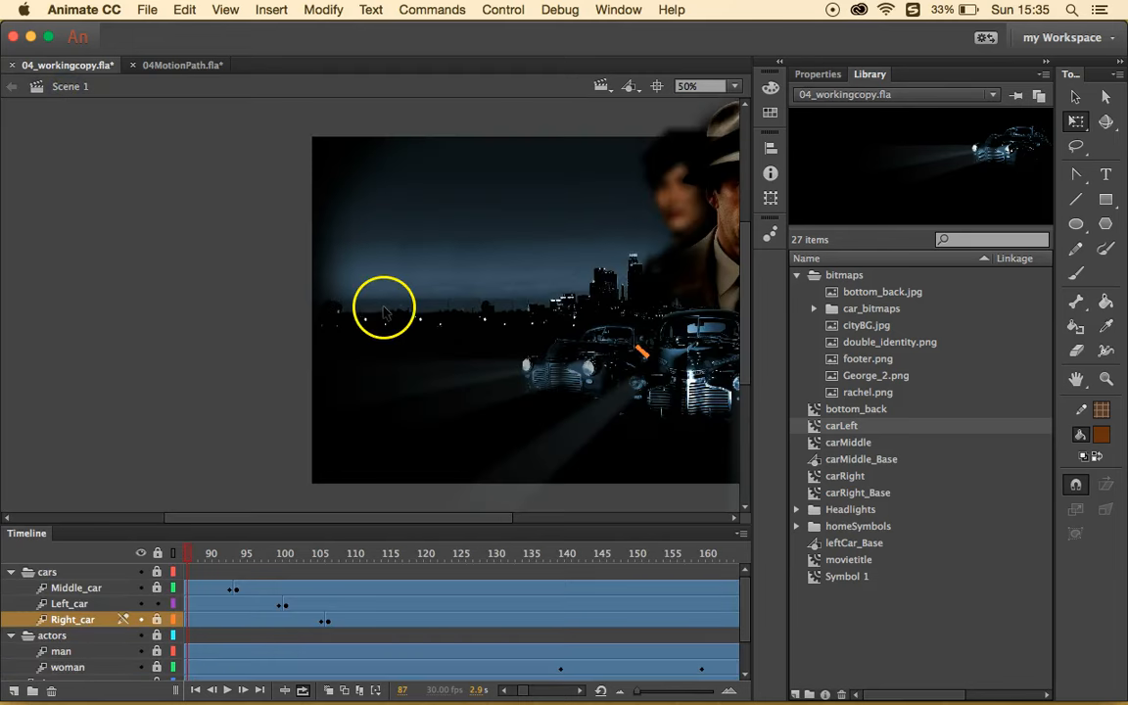
# - Add a new layer named 'title' above the cars folder
pyautogui.click(657, 86)
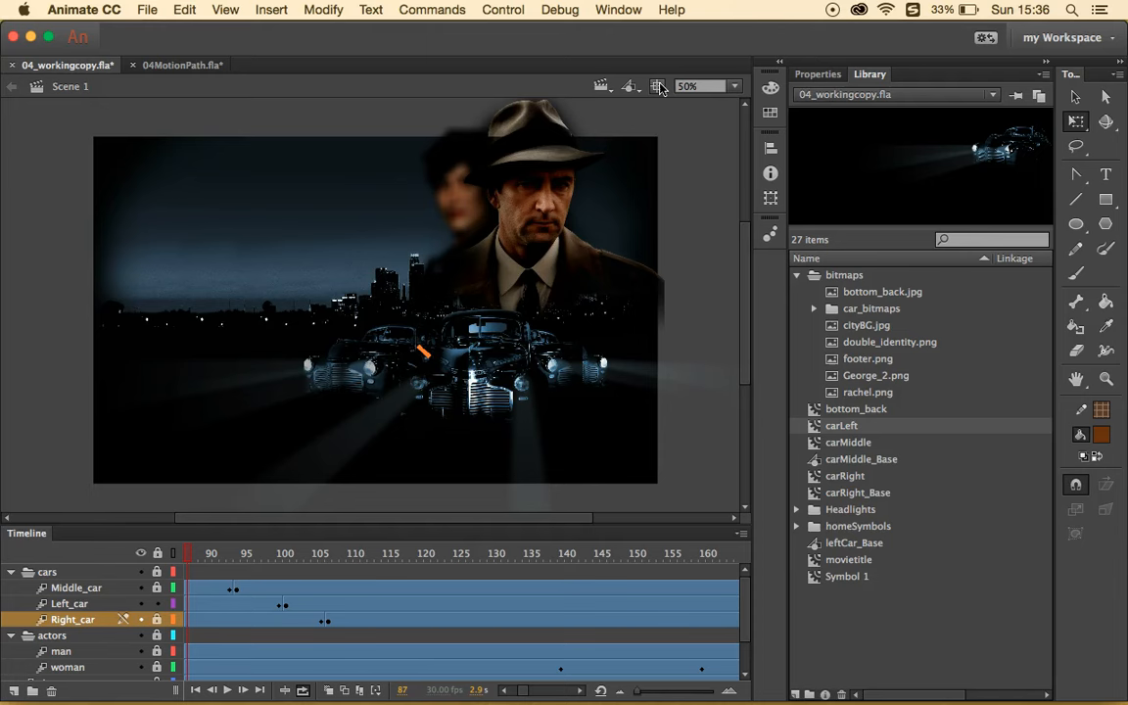
pyautogui.click(86, 571)
pyautogui.click(14, 690)
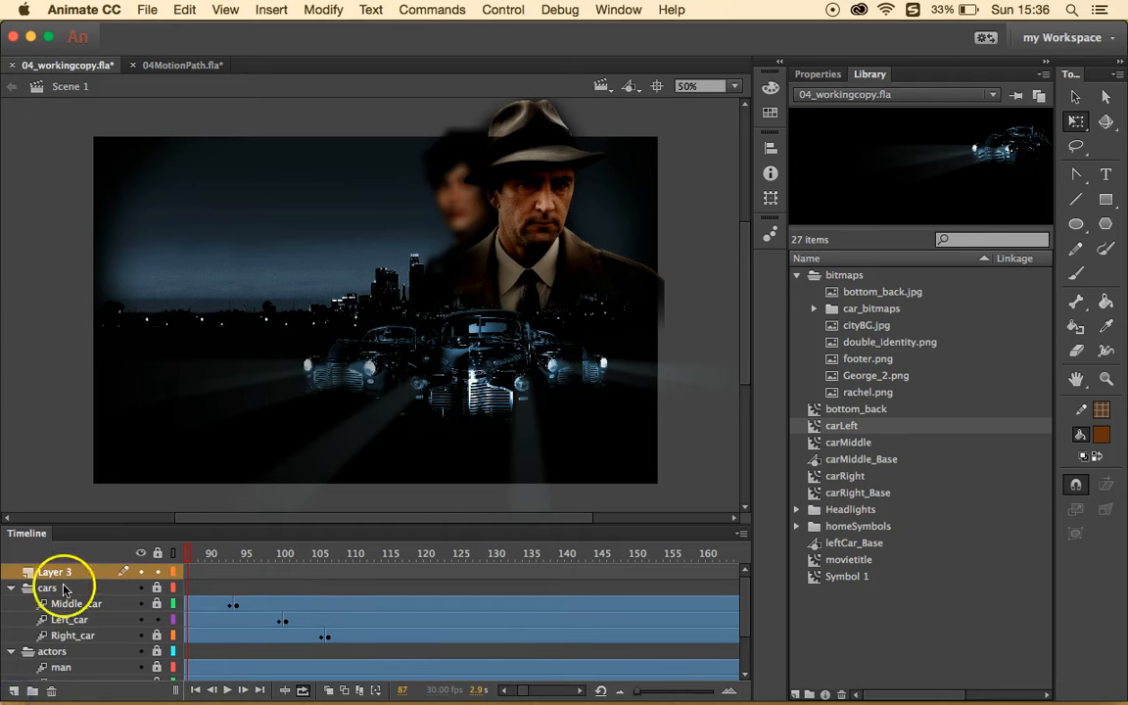
pyautogui.doubleClick(62, 573)
pyautogui.write('ti')
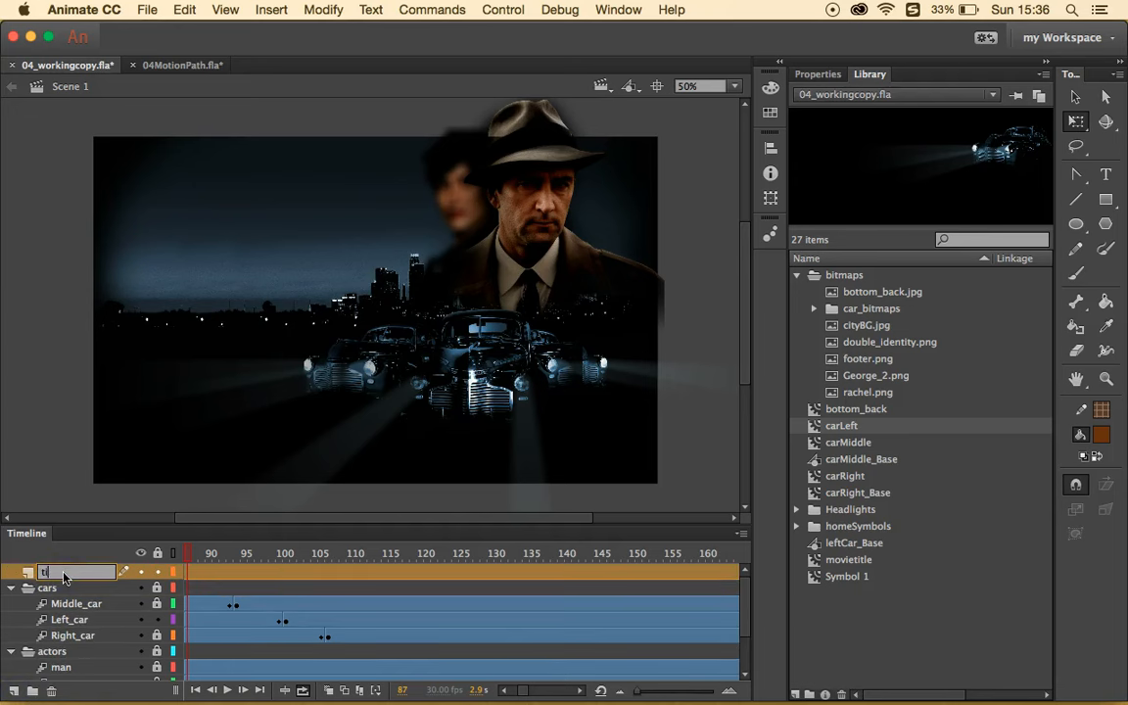
pyautogui.write('tle')
pyautogui.press('Return')
# - Lock the Left_car layer
pyautogui.click(158, 620)
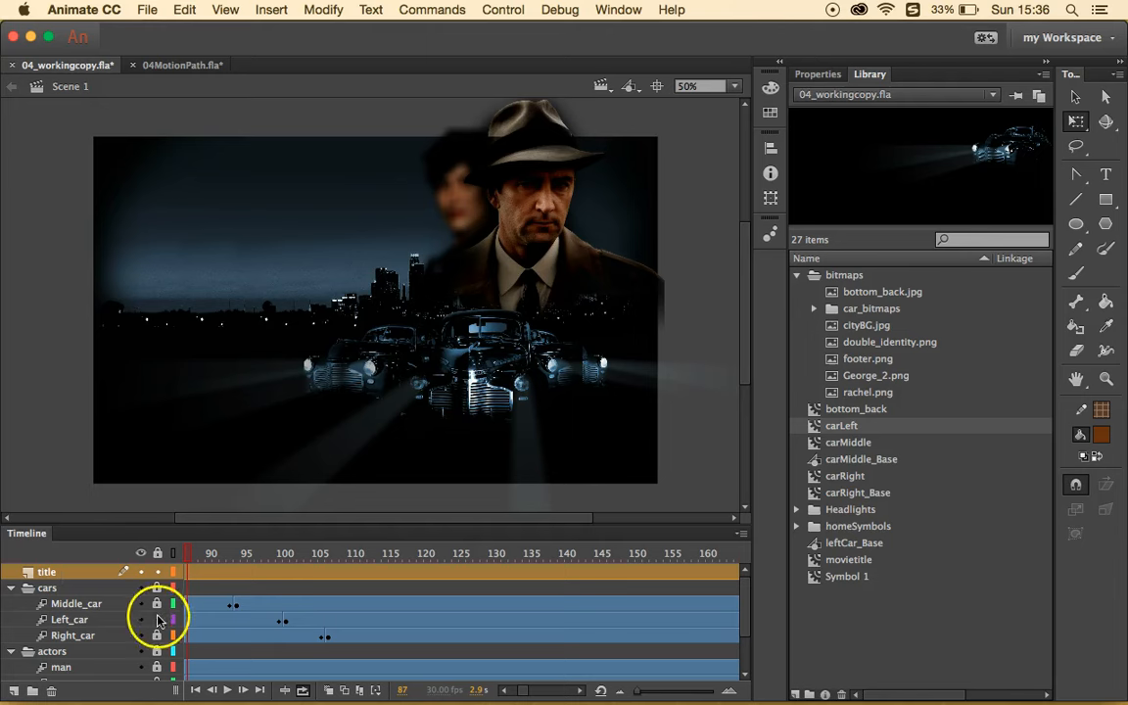
pyautogui.scroll(-3, 158, 620)
pyautogui.scroll(3, 158, 620)
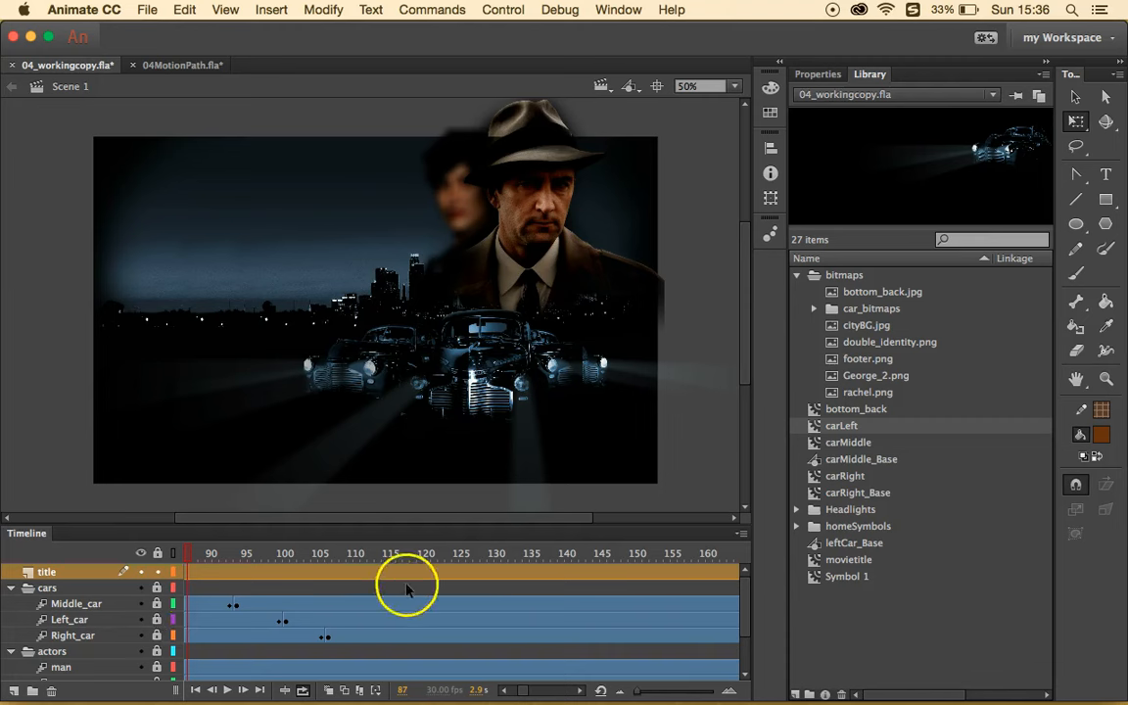
# - Insert a keyframe at frame 119 on title and drag movietitle onto the skyline's upper left
pyautogui.click(427, 555)
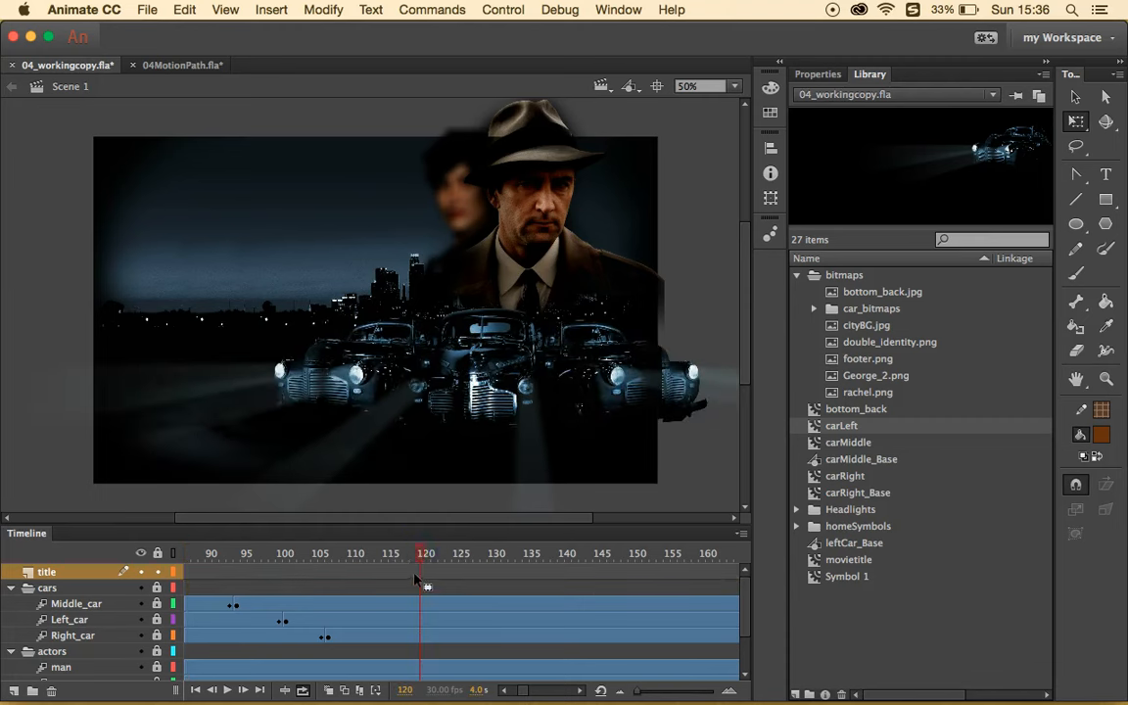
pyautogui.click(416, 575)
pyautogui.rightClick(413, 575)
pyautogui.click(445, 357)
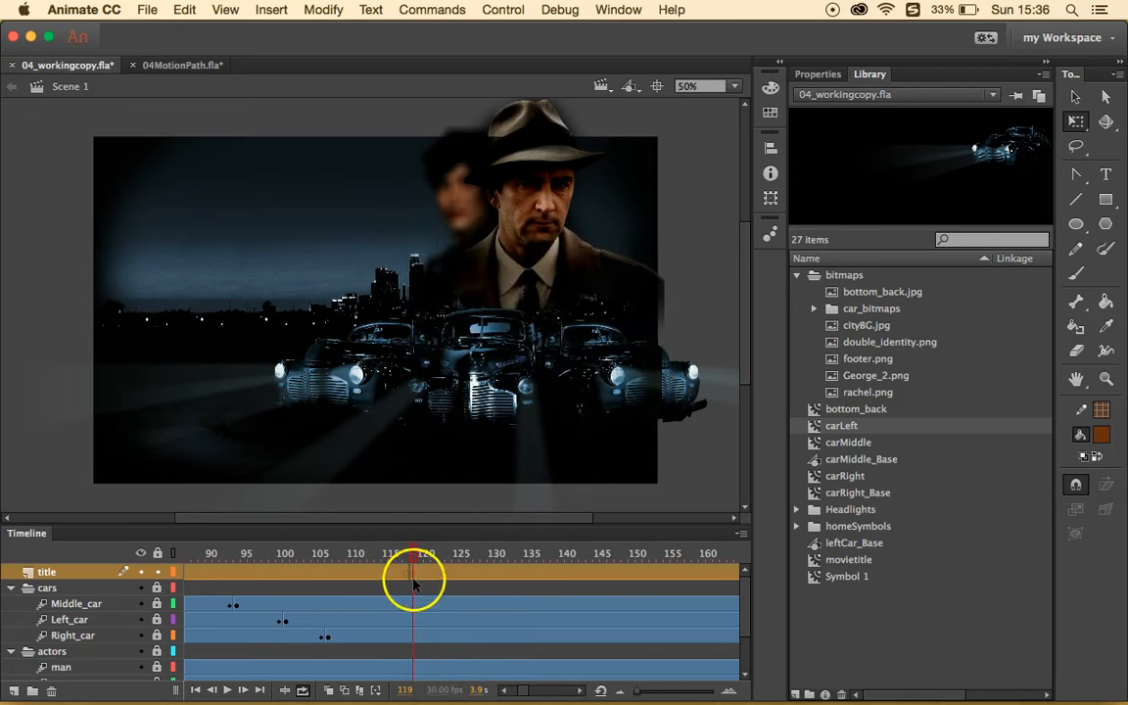
pyautogui.click(493, 537)
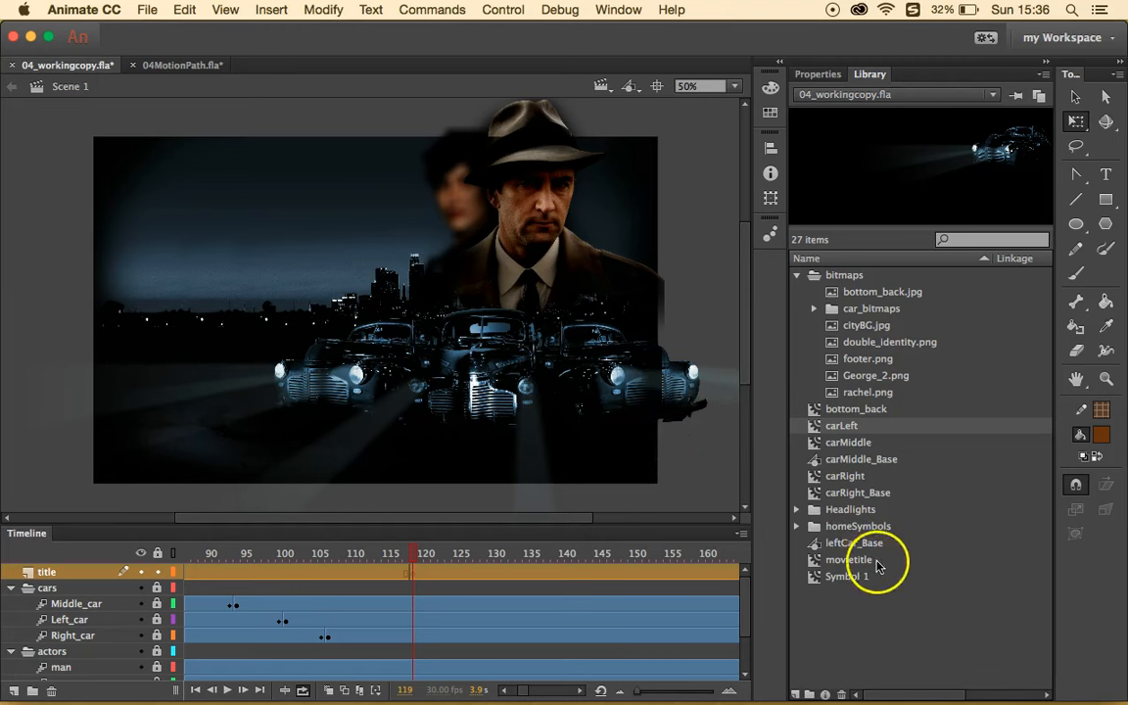
pyautogui.moveTo(856, 566); pyautogui.dragTo(293, 248)
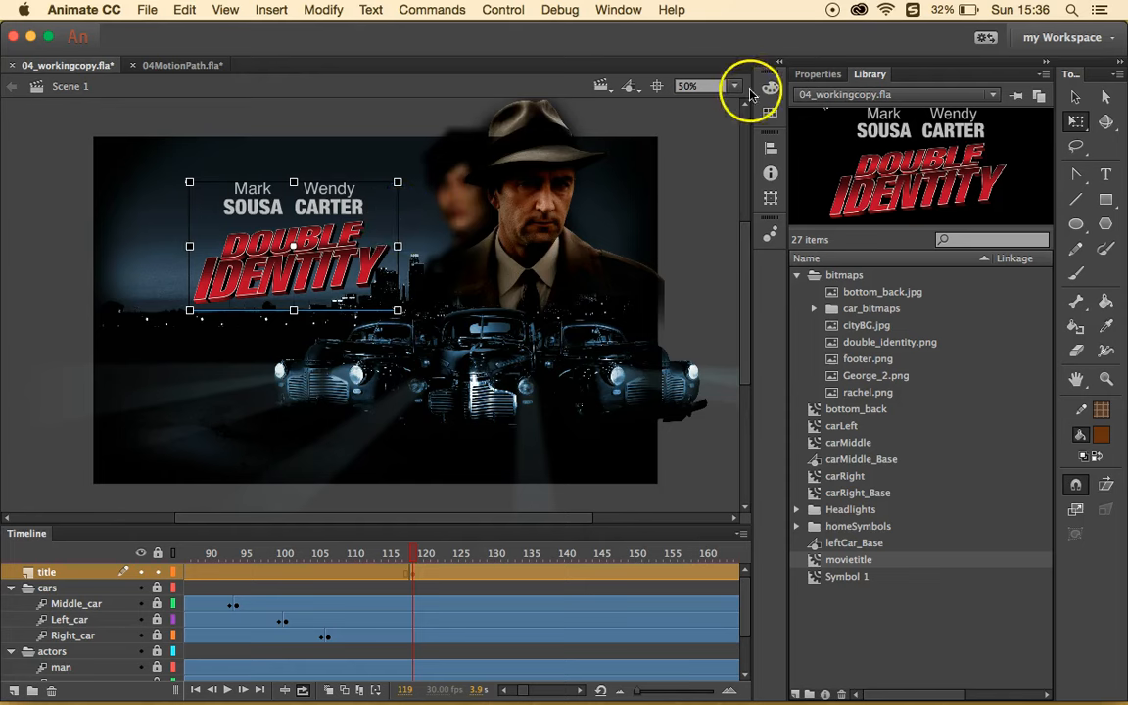
# - Set the movietitle instance's position to X 180 and Y 90 in Properties
pyautogui.click(818, 75)
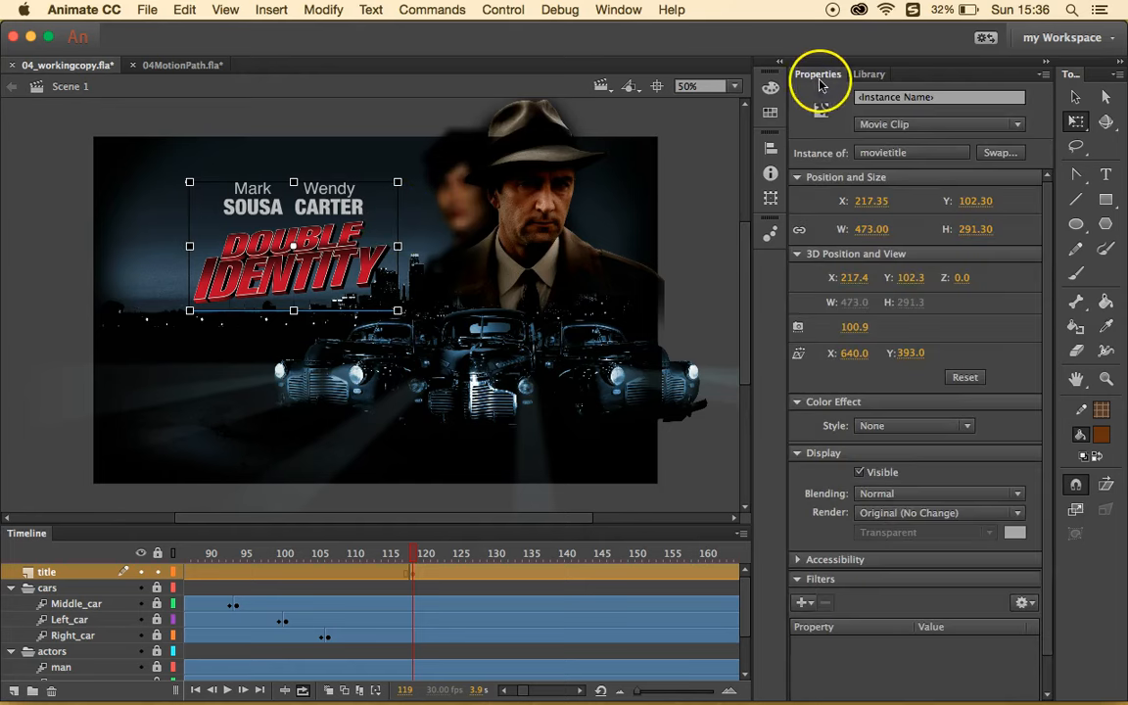
pyautogui.click(874, 203)
pyautogui.write('1')
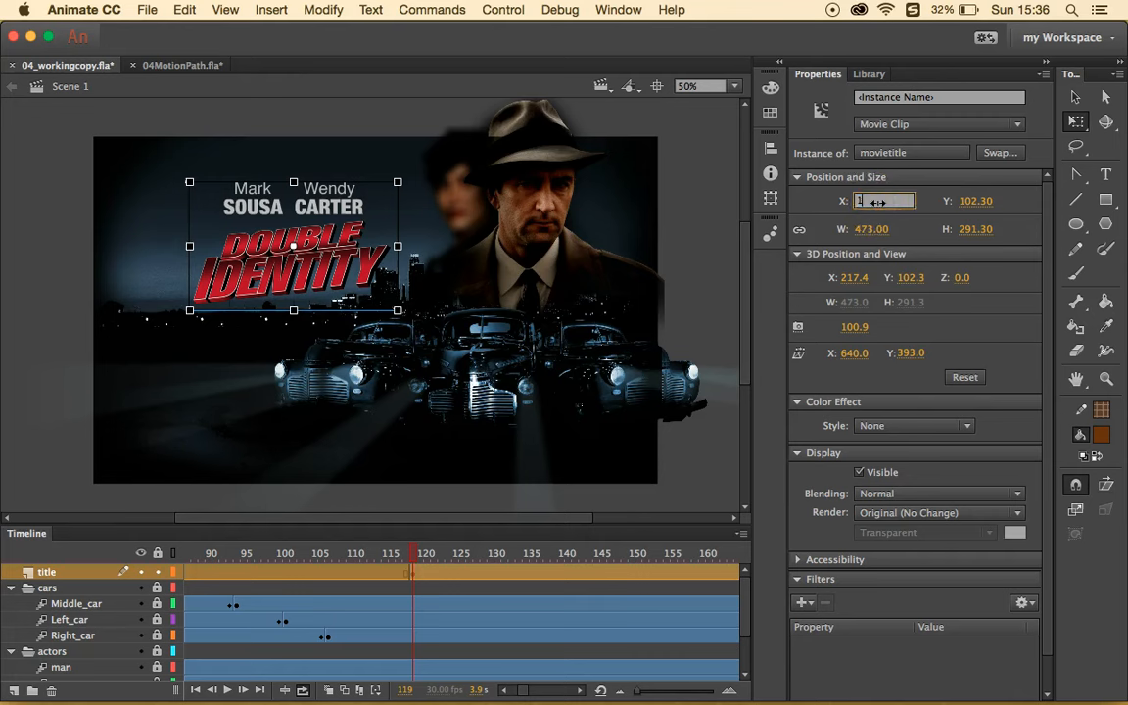
pyautogui.write('80')
pyautogui.click(967, 200)
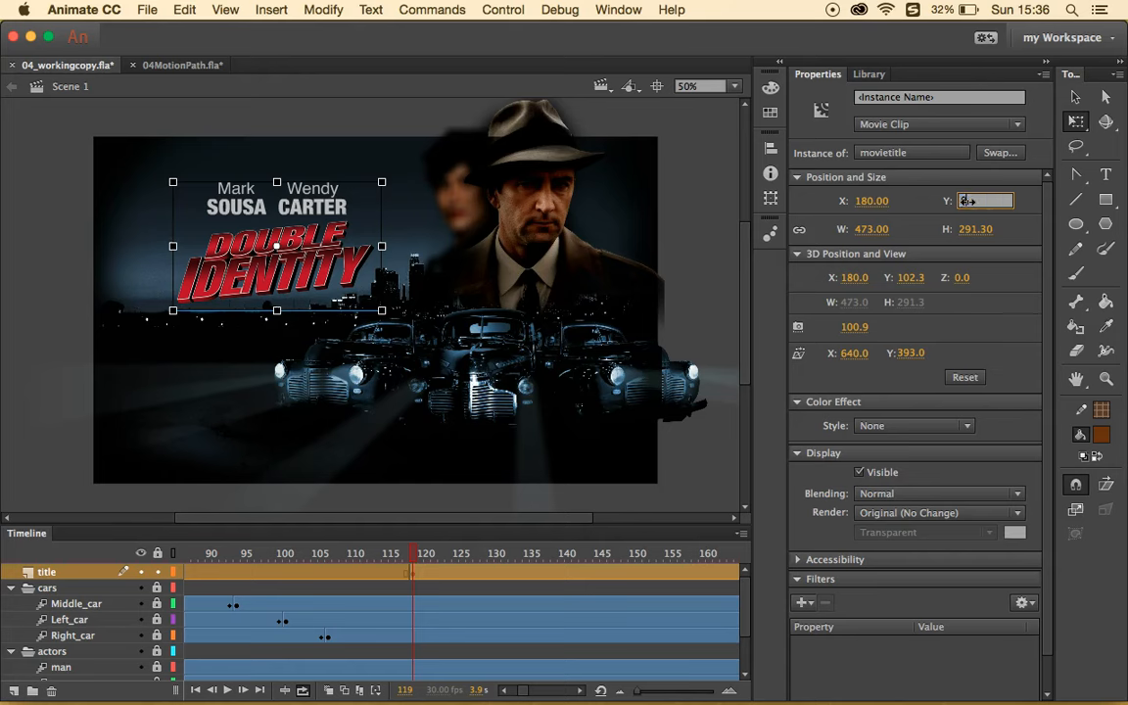
pyautogui.write('90')
pyautogui.press('Return')
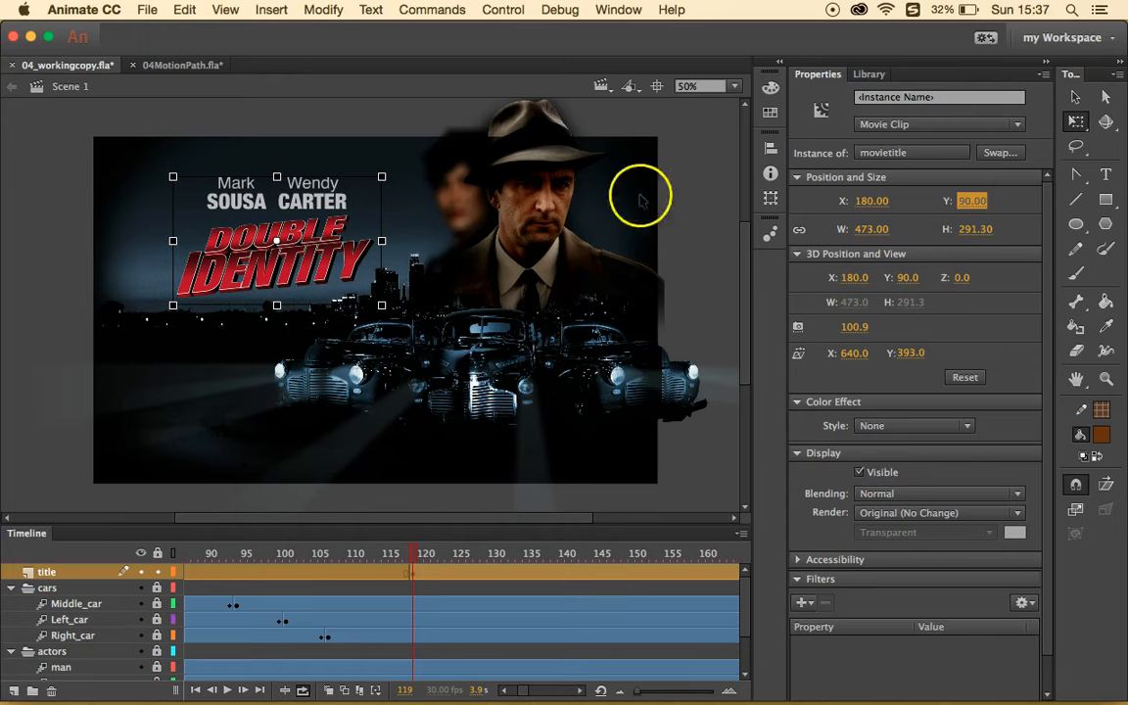
pyautogui.rightClick(332, 227)
pyautogui.click(294, 204)
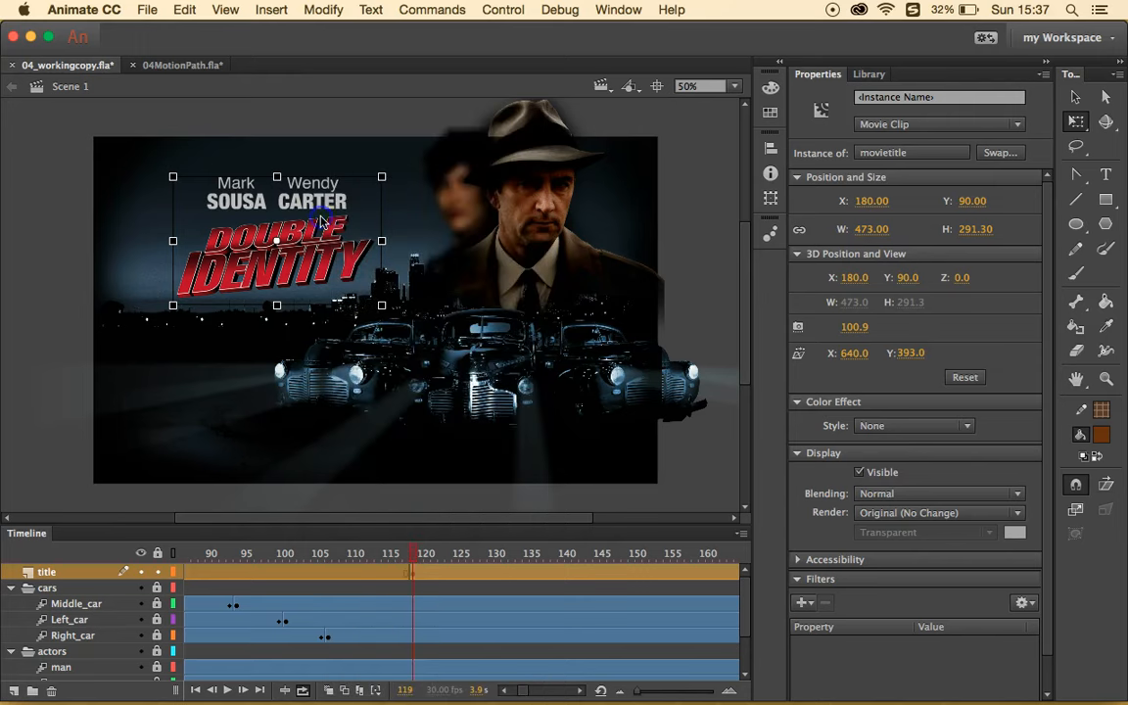
pyautogui.click(710, 245)
pyautogui.click(311, 217)
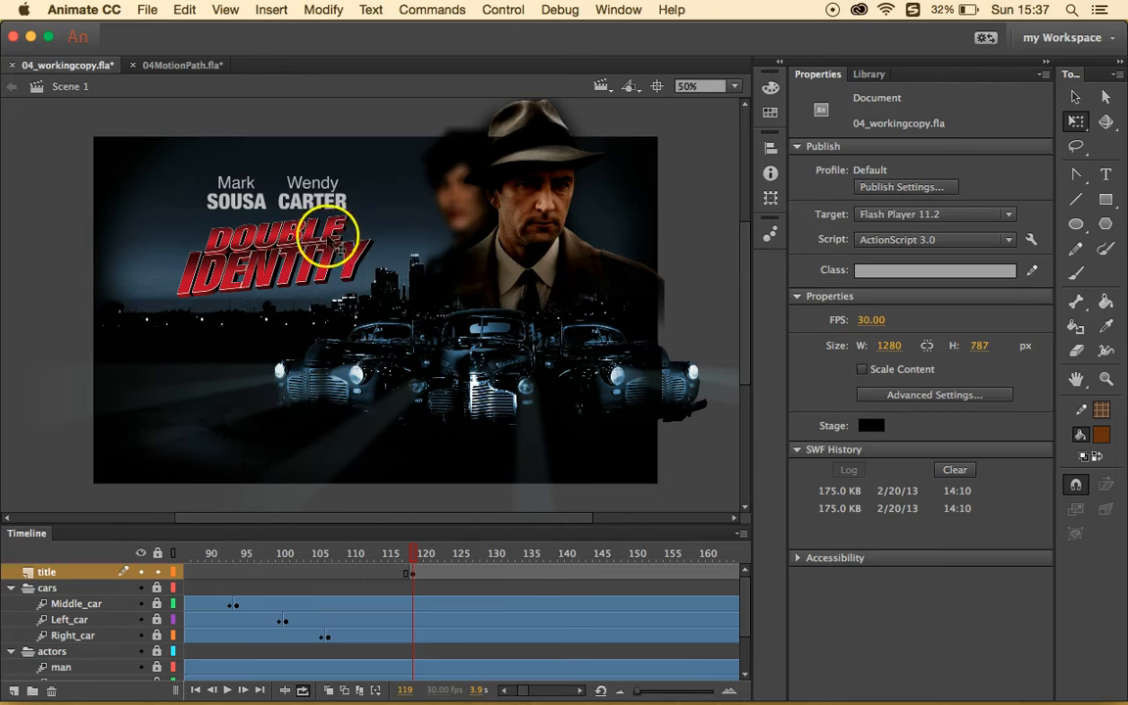
# - Create a motion tween on the title, go to frame 140, and choose the 3D Rotation tool
pyautogui.rightClick(319, 225)
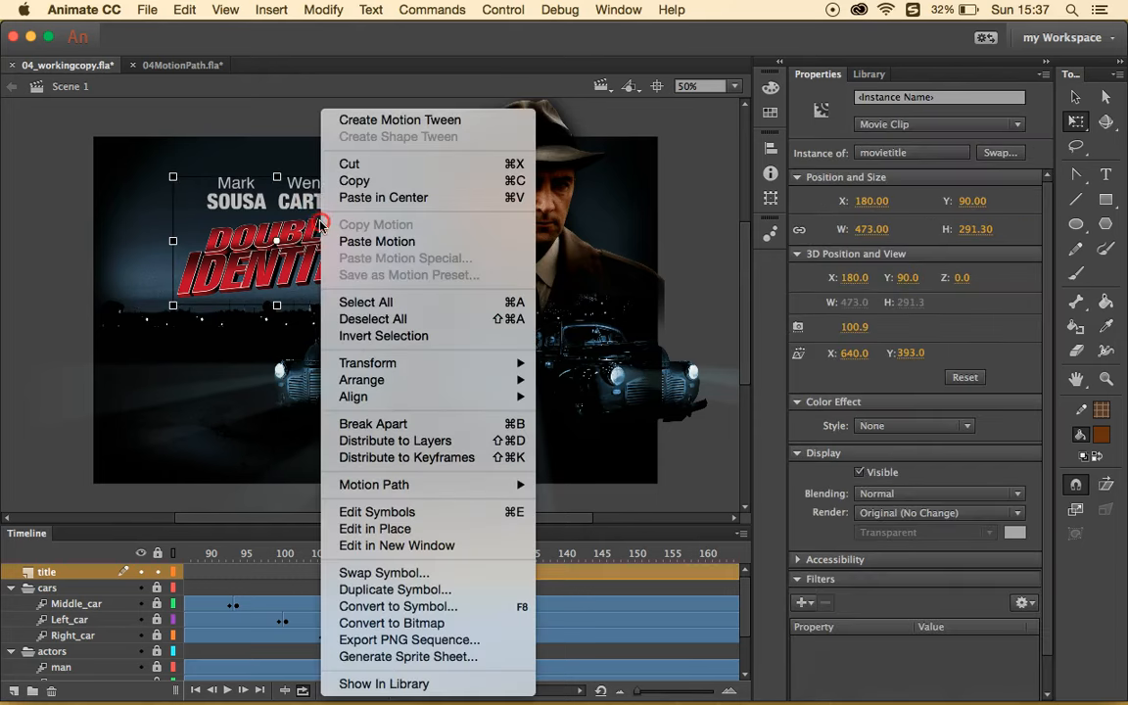
pyautogui.click(372, 120)
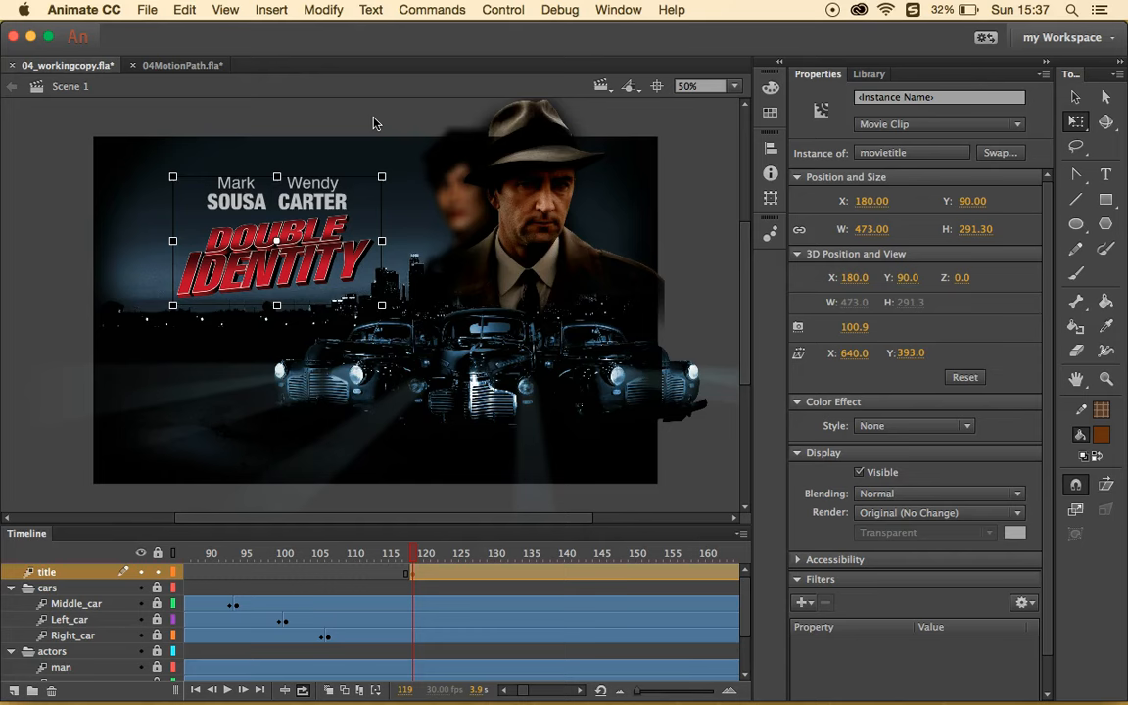
pyautogui.moveTo(415, 554); pyautogui.dragTo(561, 567)
pyautogui.click(561, 568)
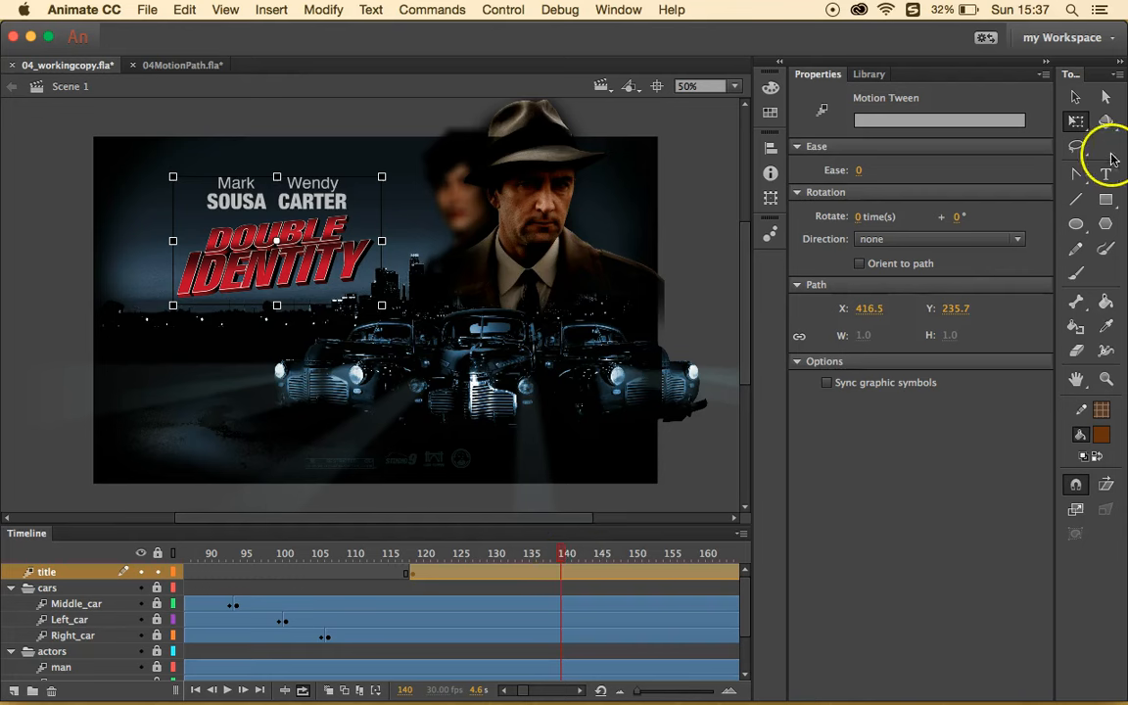
pyautogui.click(1107, 122)
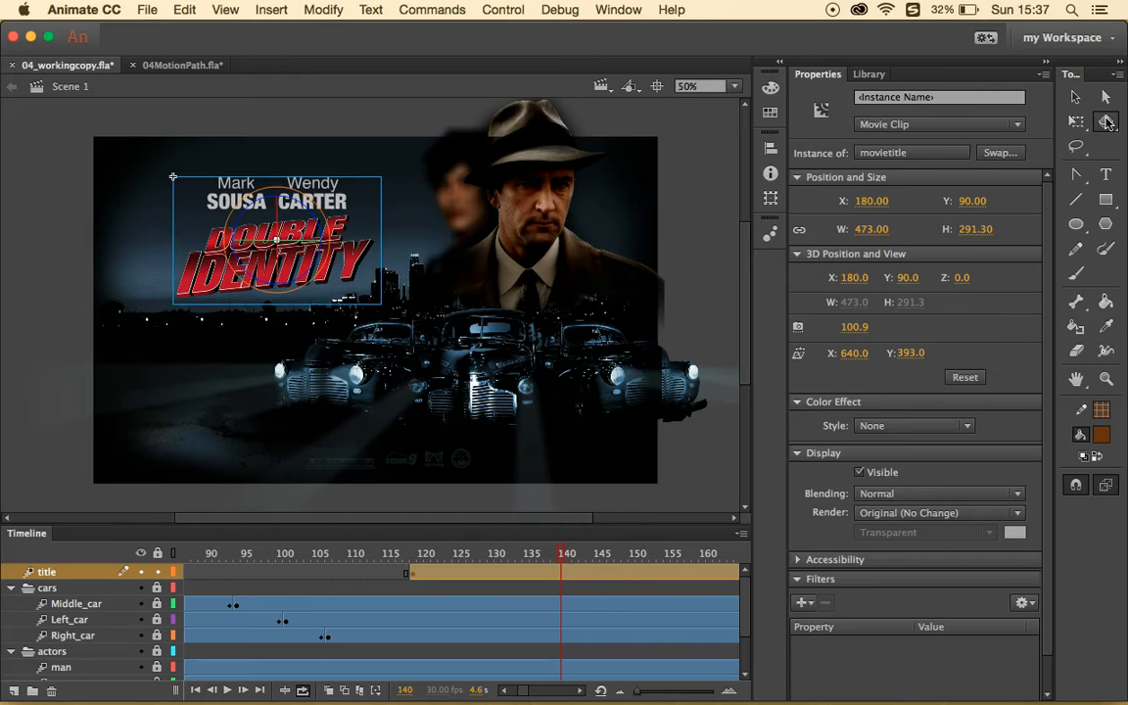
# - Toggle Global Transform and tilt the title in 3D at frame 140
pyautogui.click(1105, 488)
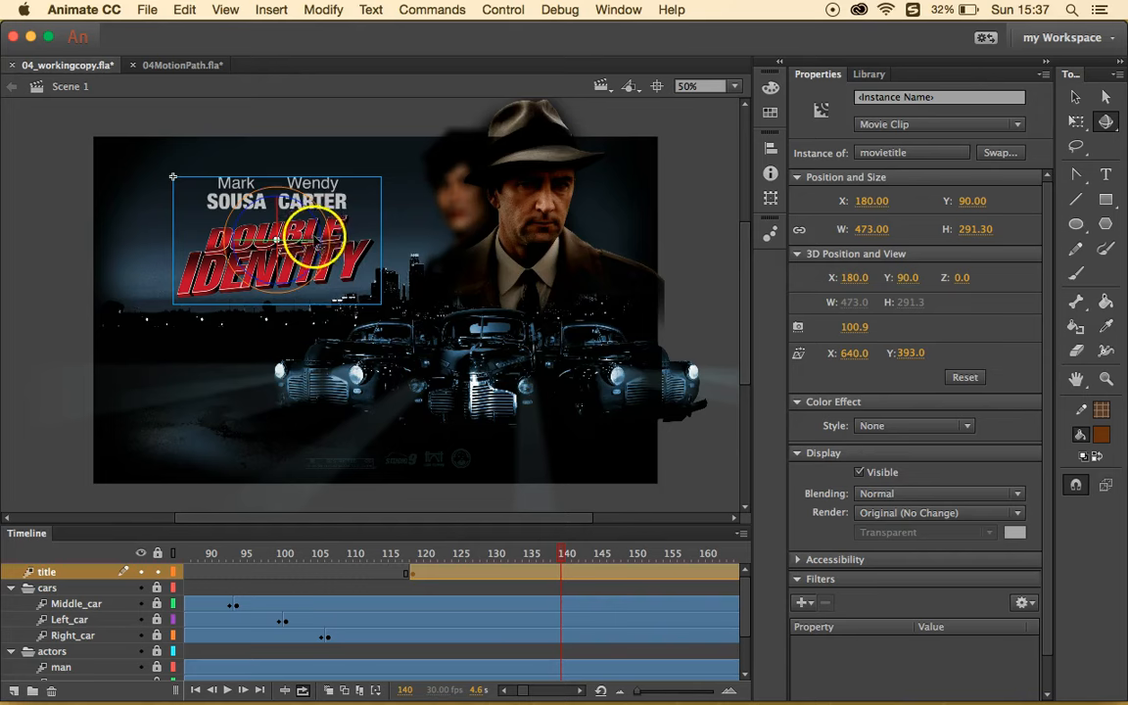
pyautogui.moveTo(300, 233); pyautogui.dragTo(362, 303)
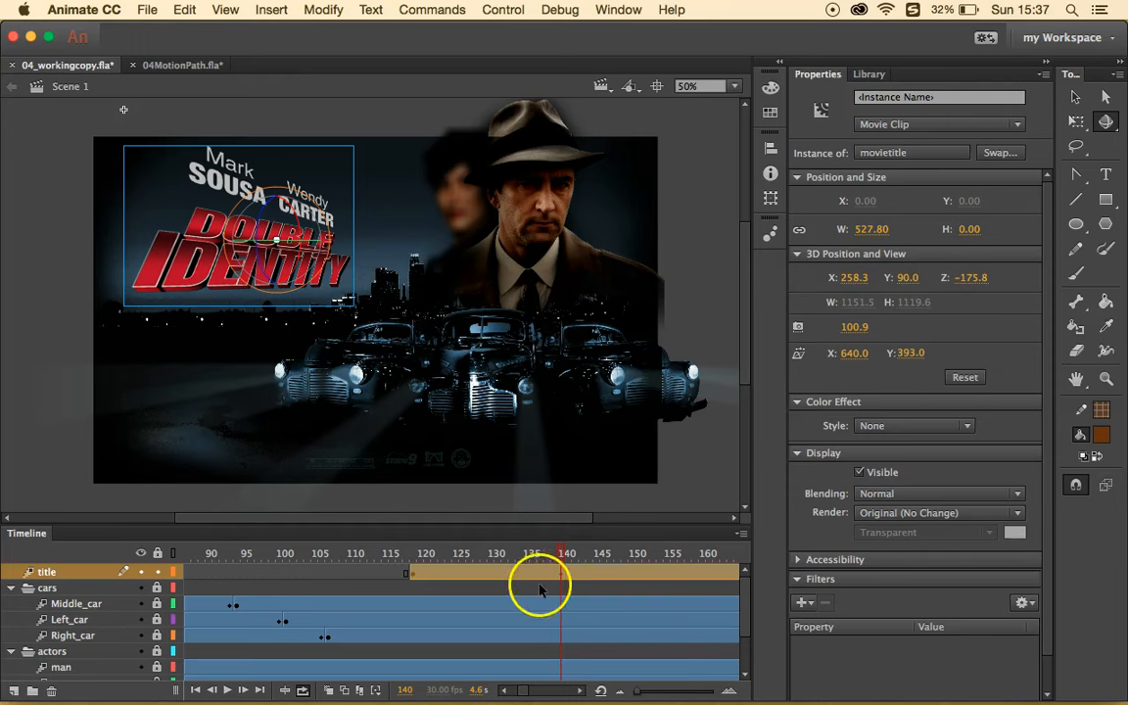
pyautogui.moveTo(564, 547); pyautogui.dragTo(425, 557)
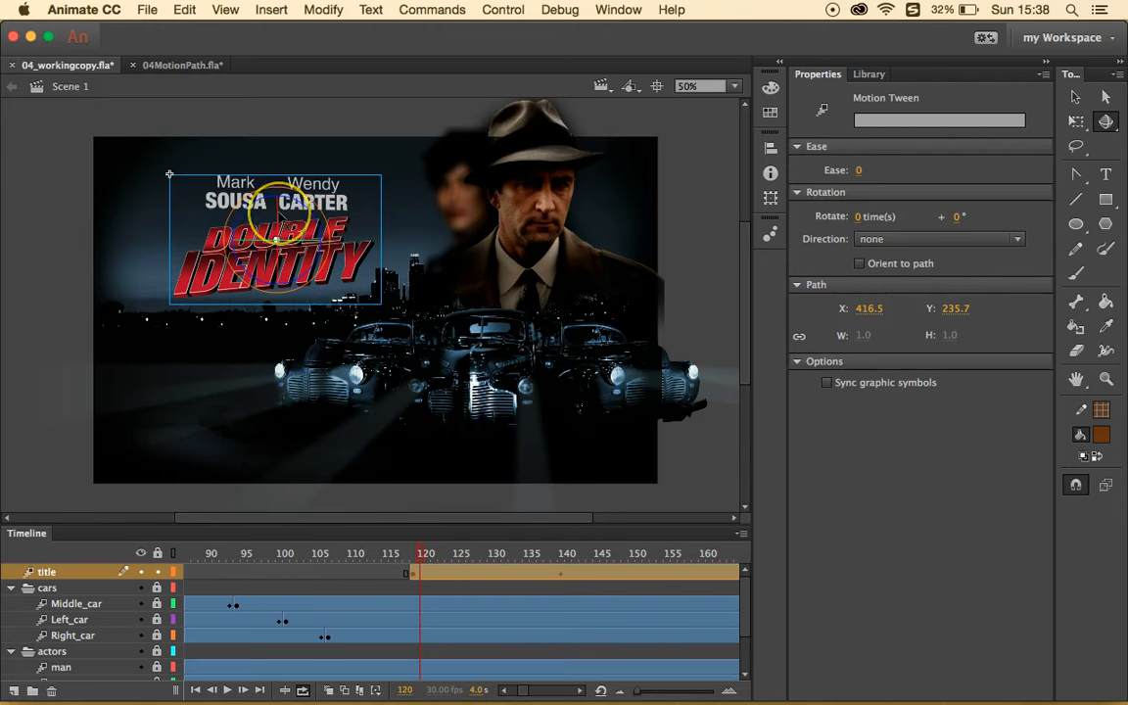
# - Turn the title edge-on at frame 120, then scrub from frame 119 to preview the swing
pyautogui.moveTo(278, 206); pyautogui.dragTo(282, 255)
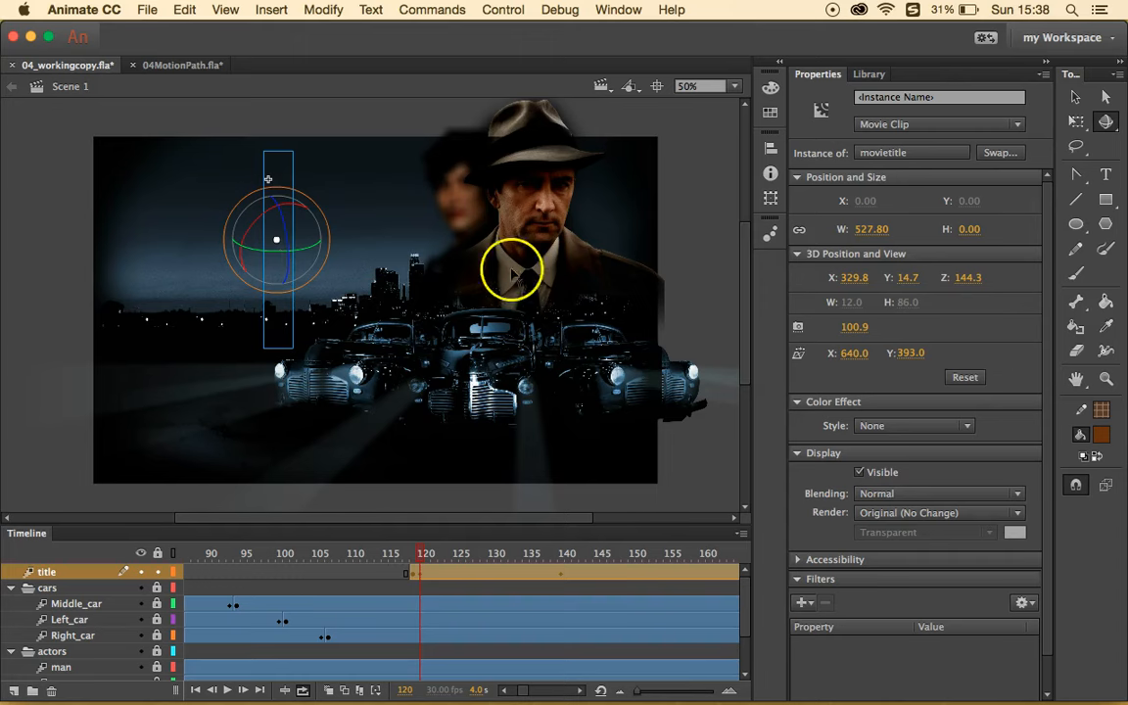
pyautogui.click(414, 550)
pyautogui.moveTo(414, 550); pyautogui.dragTo(566, 553)
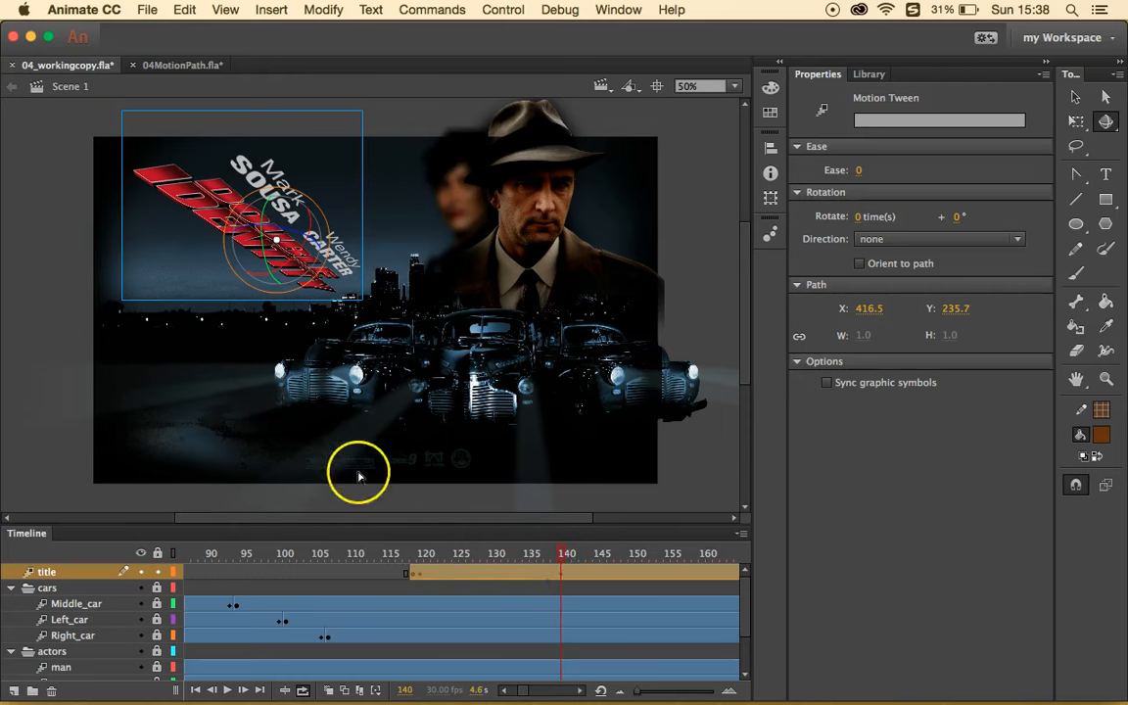
pyautogui.click(411, 554)
pyautogui.moveTo(414, 554)
pyautogui.mouseDown()
pyautogui.moveTo(434, 554)
pyautogui.moveTo(409, 553)
pyautogui.mouseUp()
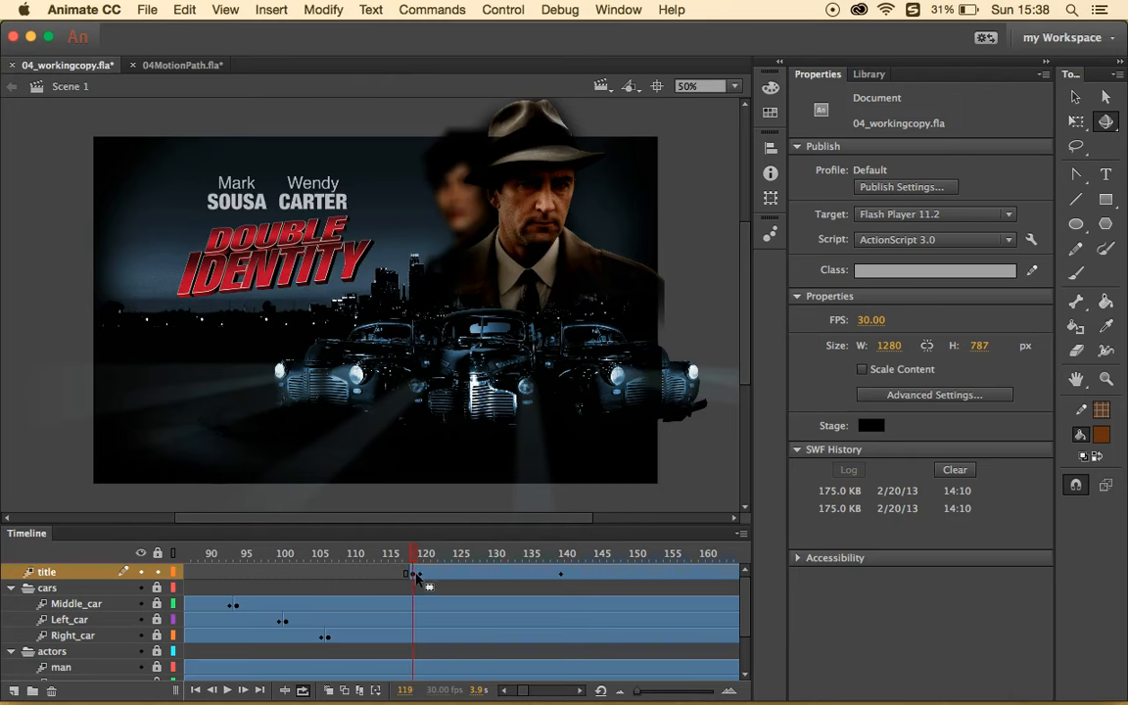
# - Clear the Position keyframe on the title tween's first frame and check frame 123
pyautogui.rightClick(413, 577)
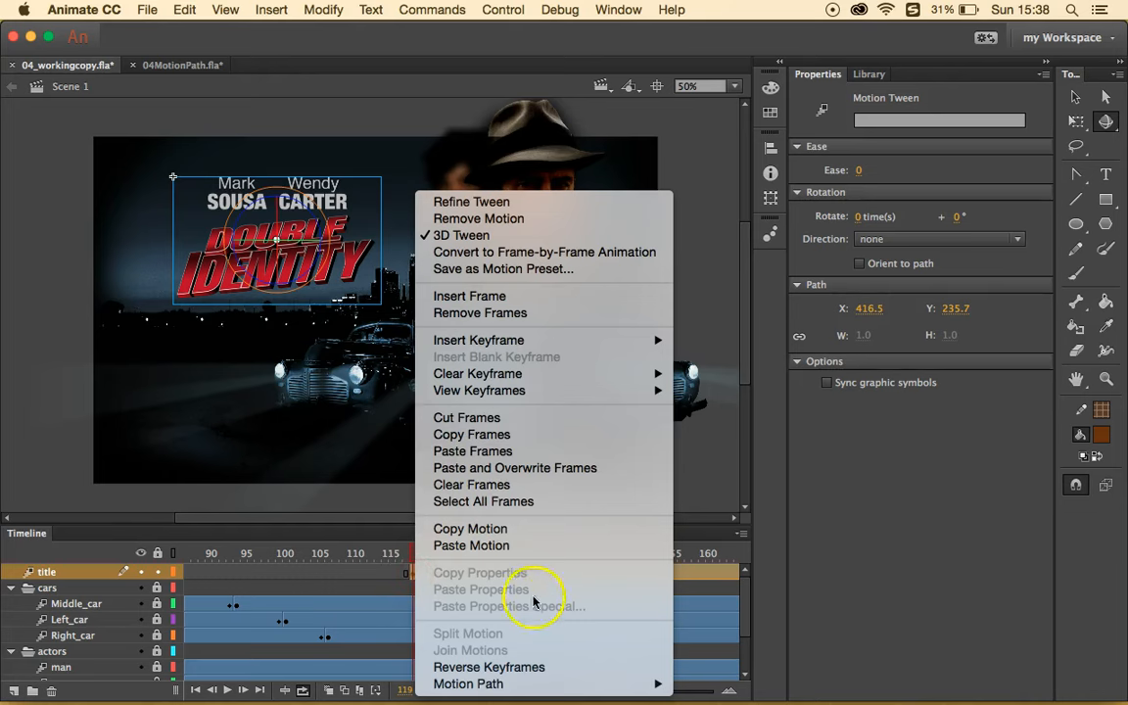
pyautogui.moveTo(621, 373)
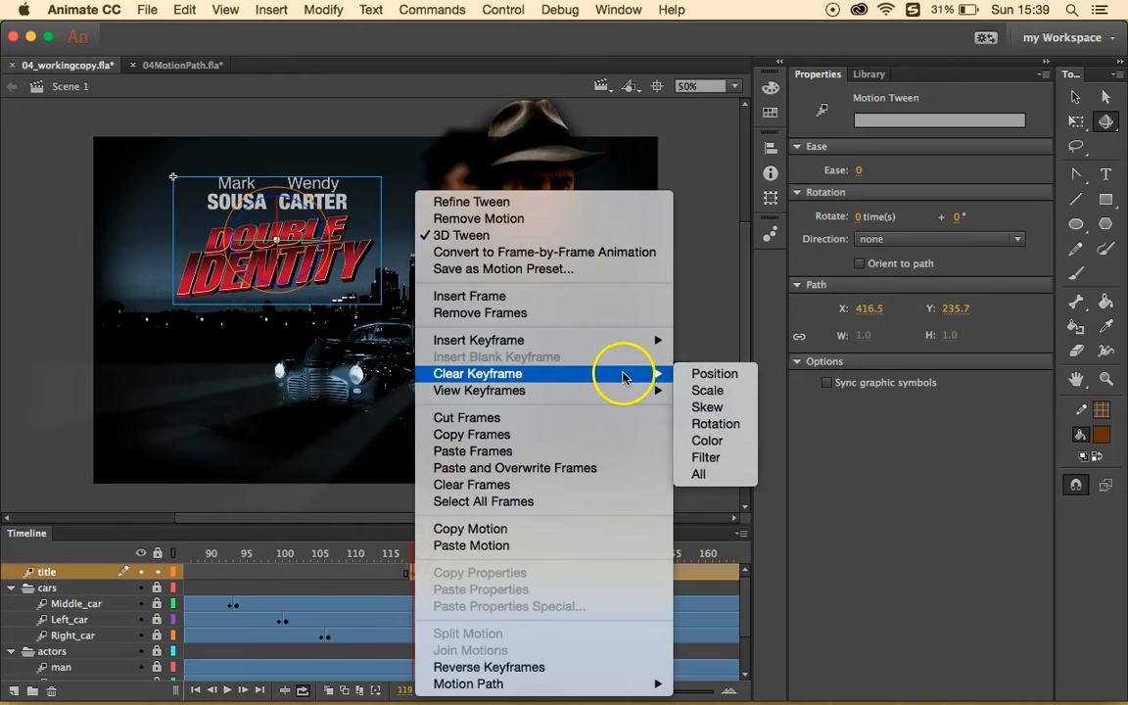
pyautogui.click(694, 373)
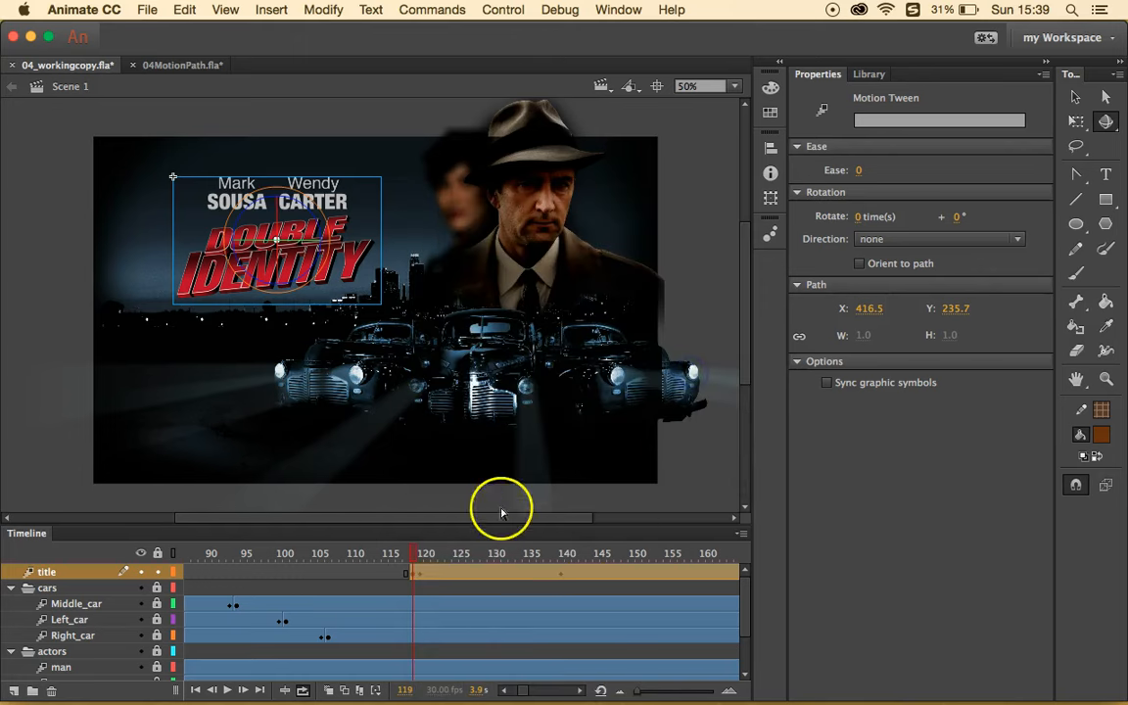
pyautogui.click(416, 575)
pyautogui.click(444, 575)
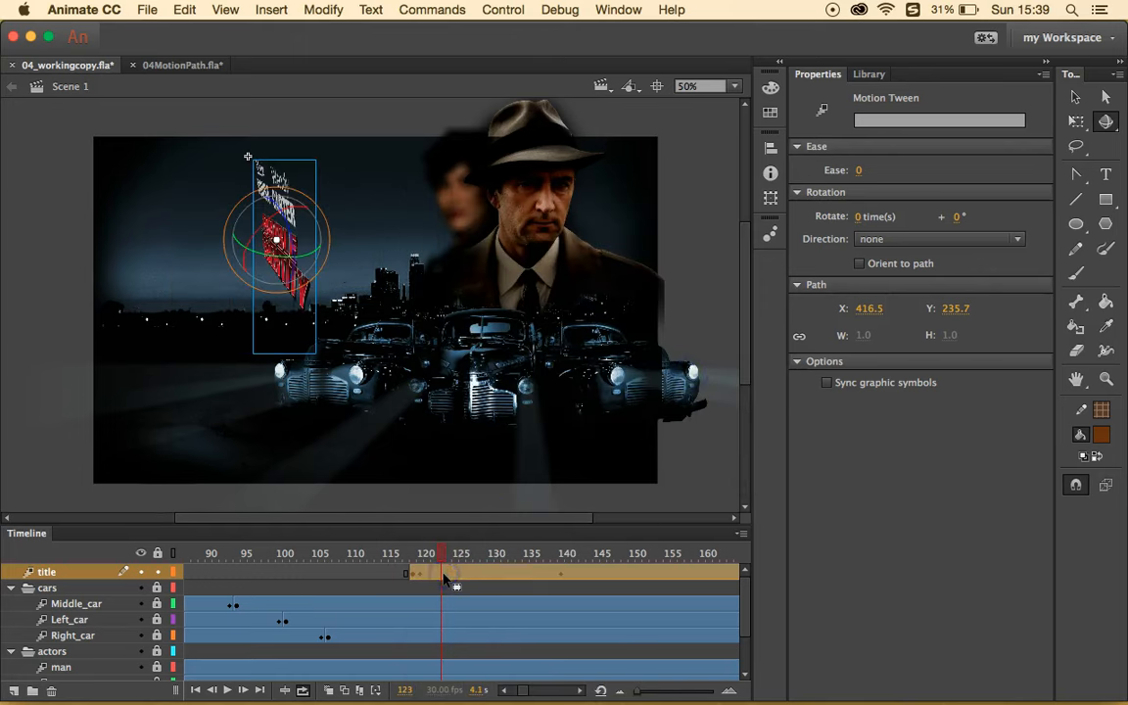
pyautogui.click(418, 578)
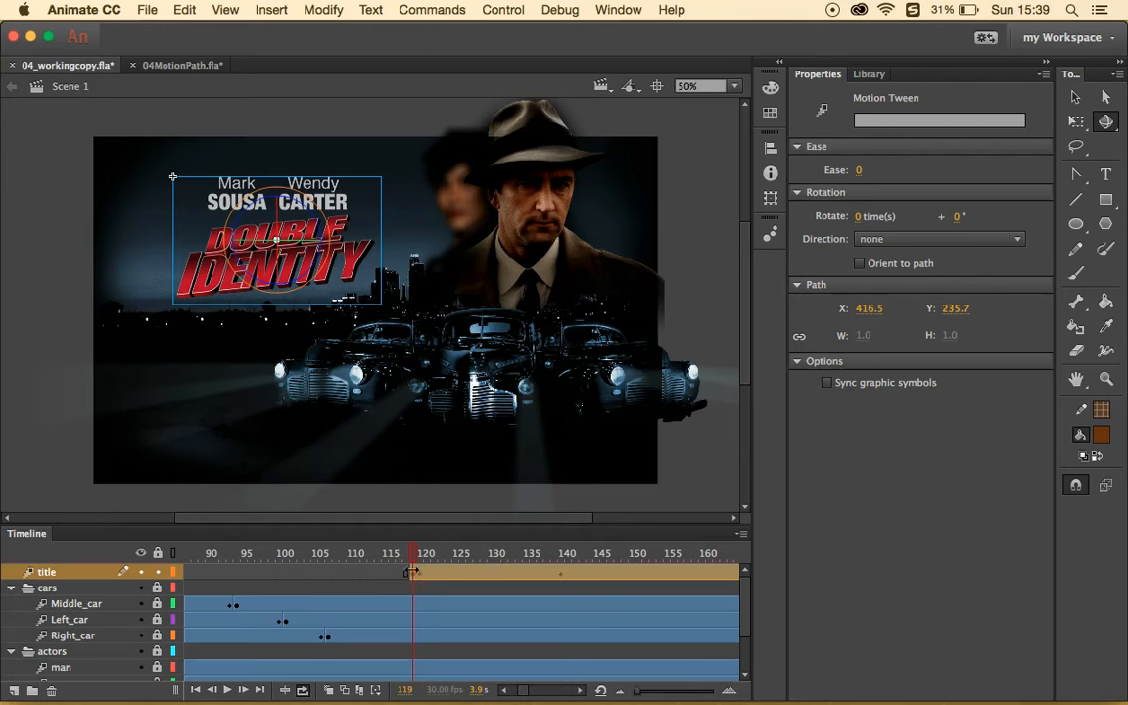
# - Undo an accidental delete at frame 119, clear the Position keyframe again, and preview
pyautogui.click(414, 576)
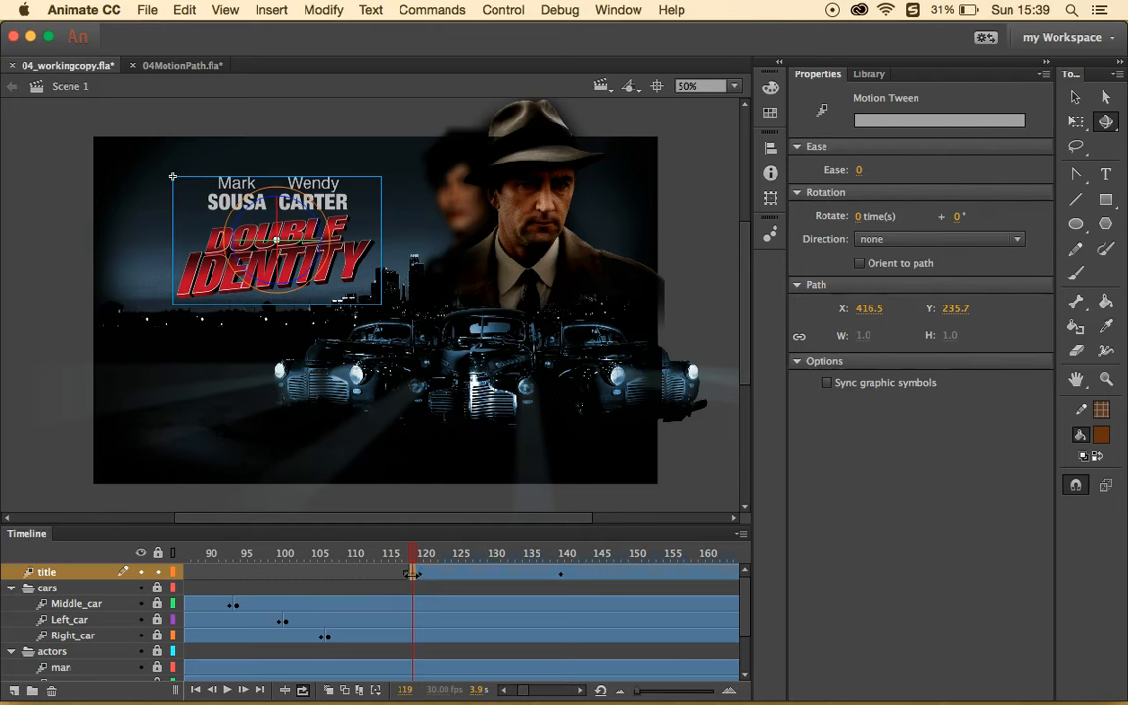
pyautogui.press('Delete')
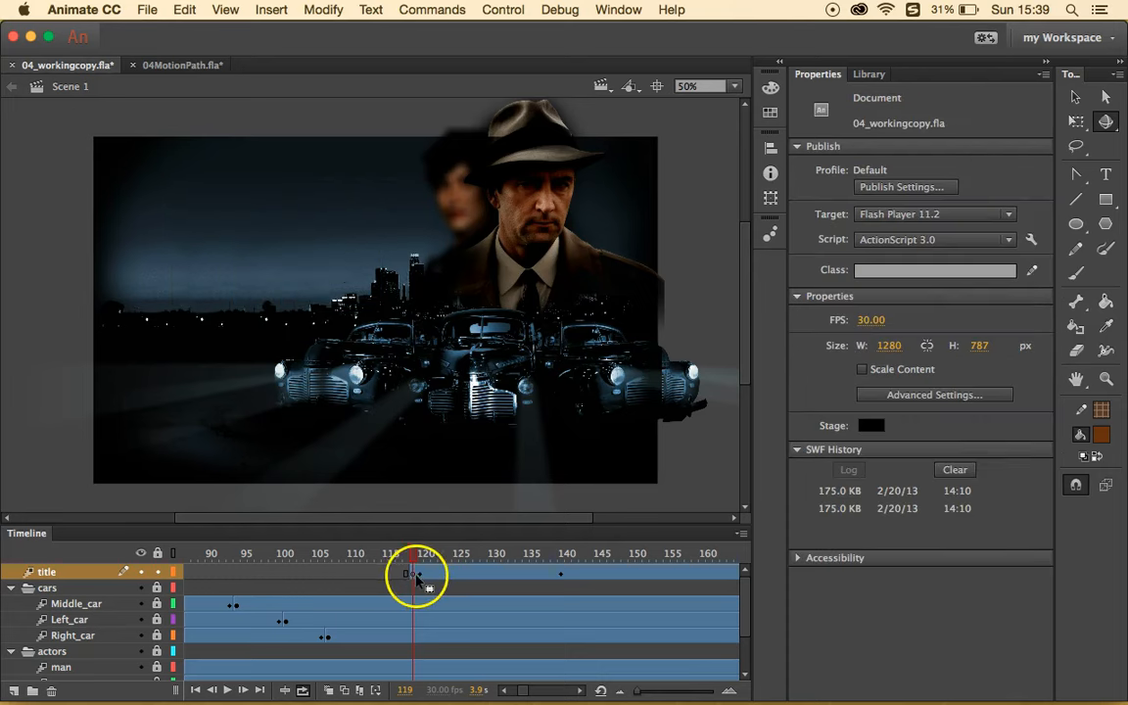
pyautogui.press('super+z')
pyautogui.rightClick(413, 575)
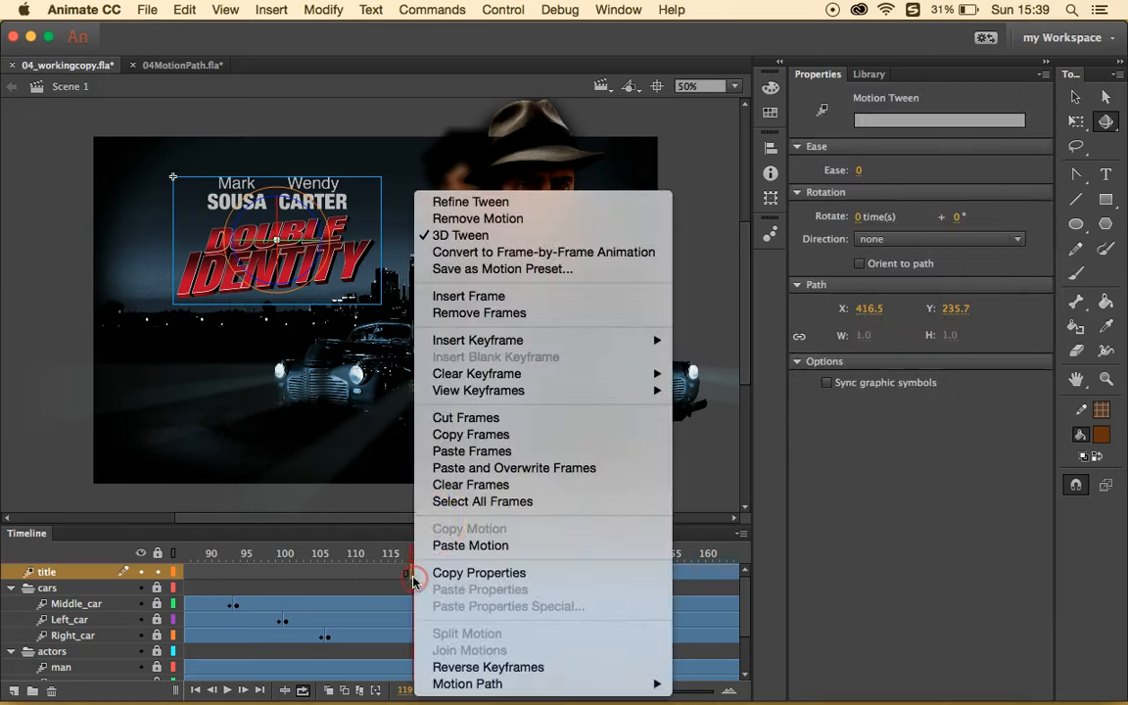
pyautogui.moveTo(611, 371)
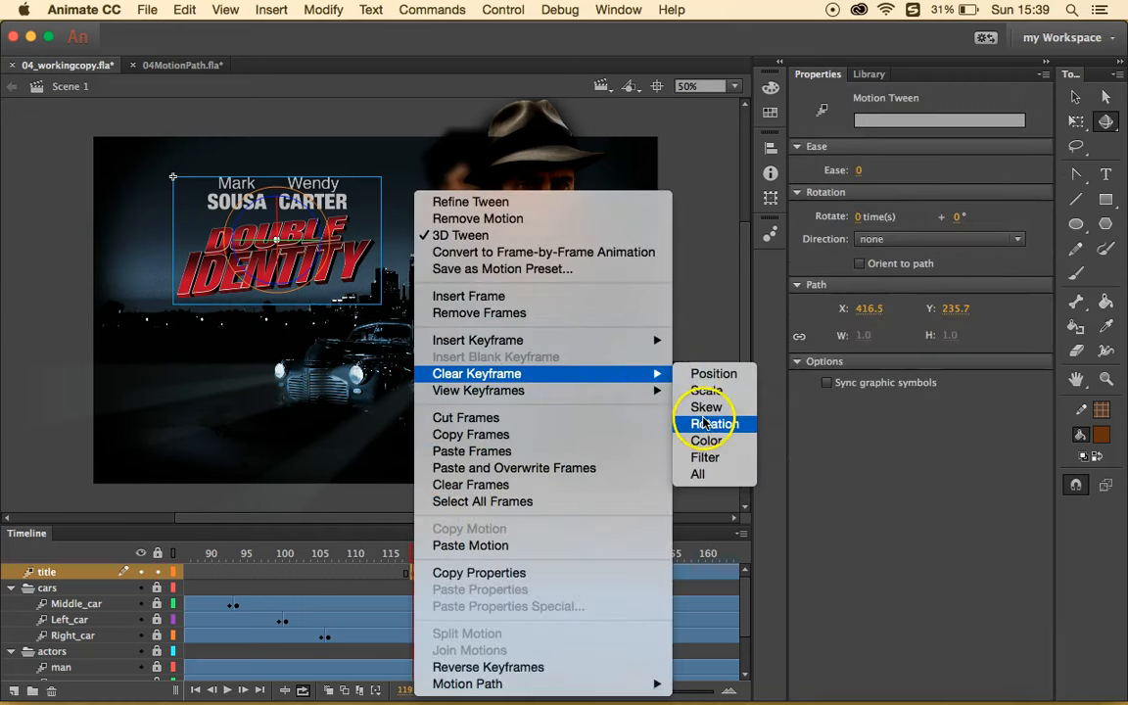
pyautogui.click(715, 374)
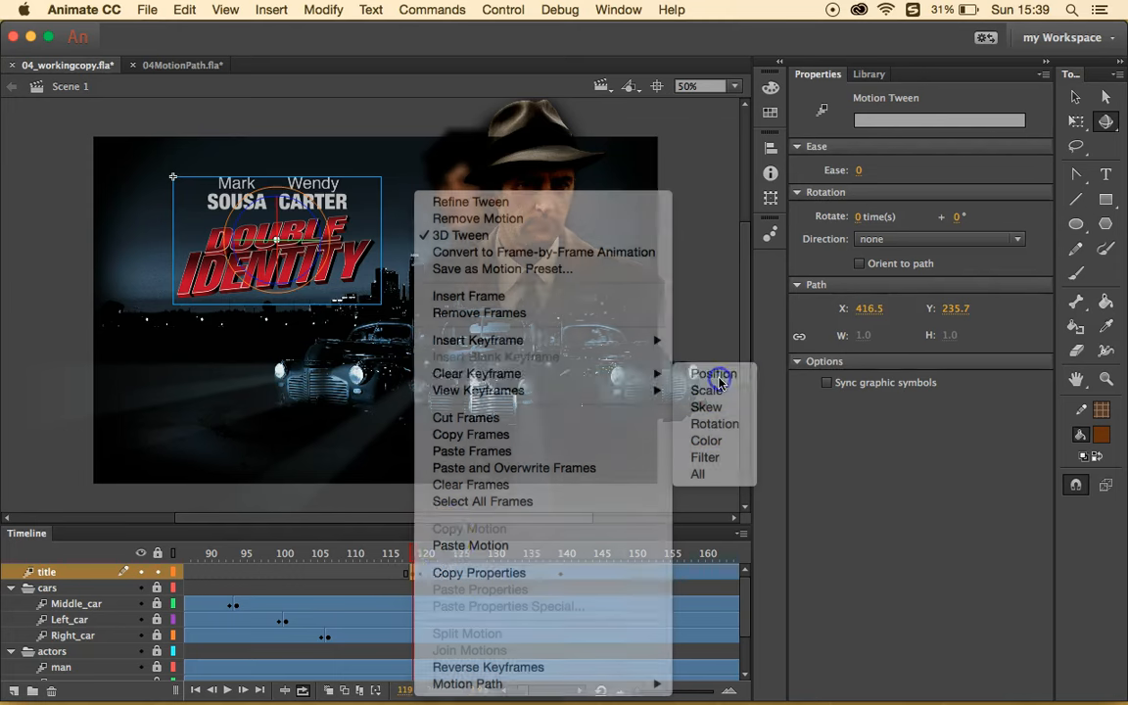
pyautogui.moveTo(415, 555)
pyautogui.mouseDown()
pyautogui.moveTo(435, 556)
pyautogui.moveTo(403, 557)
pyautogui.moveTo(415, 556)
pyautogui.mouseUp()
pyautogui.click(415, 573)
# - Scrub the title tween from frame 115 through to frame 140
pyautogui.click(422, 575)
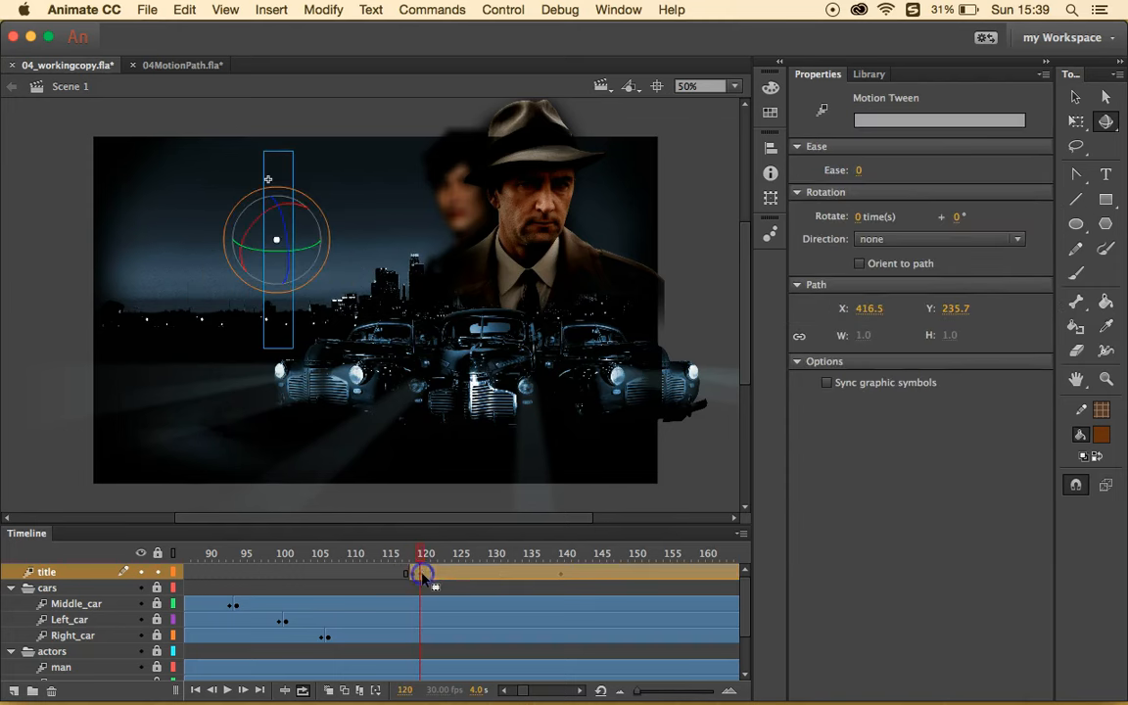
pyautogui.click(462, 574)
pyautogui.click(387, 576)
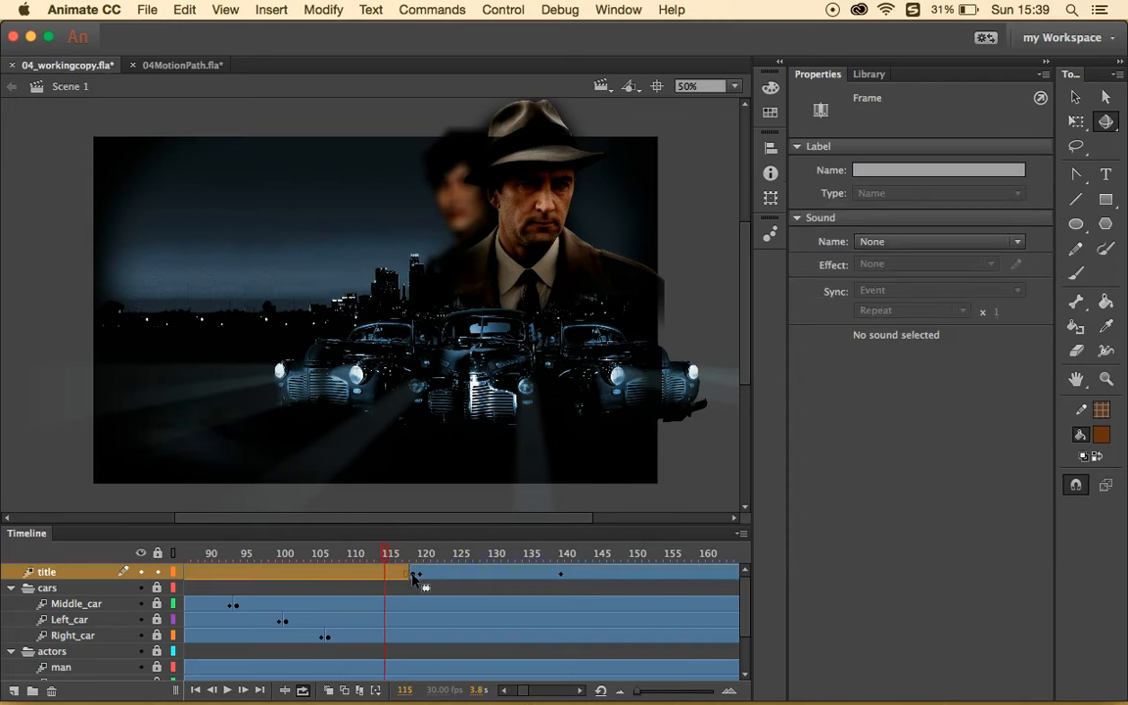
pyautogui.click(422, 576)
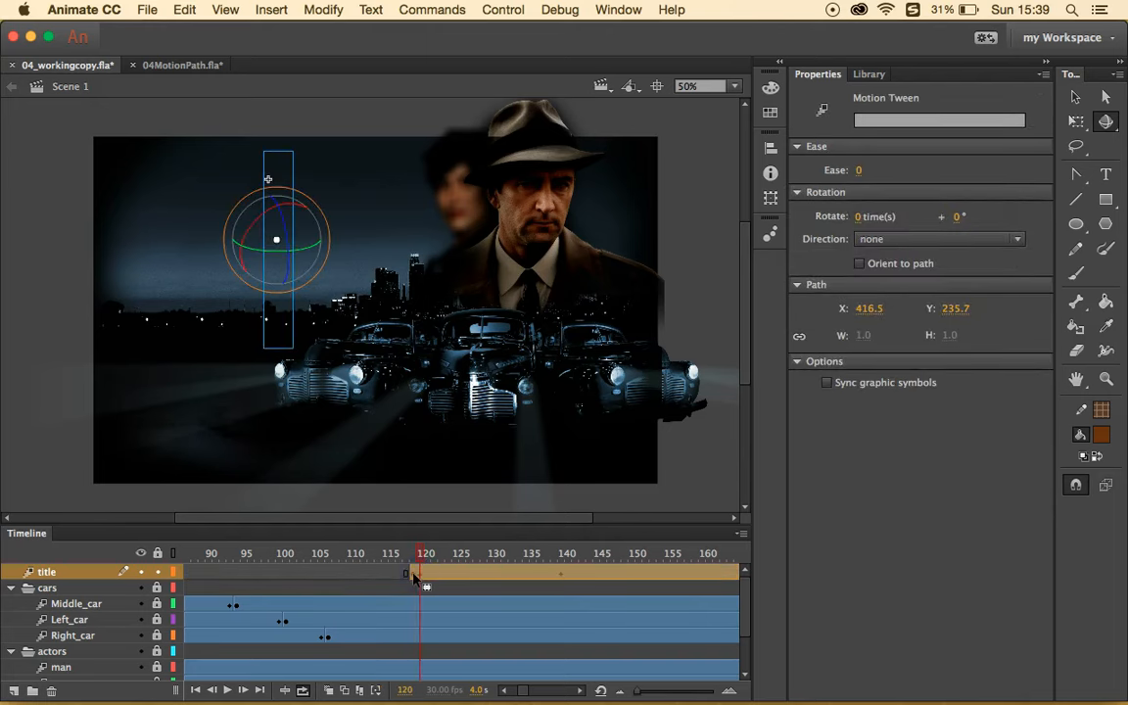
pyautogui.moveTo(416, 555); pyautogui.dragTo(597, 560)
pyautogui.click(562, 577)
pyautogui.click(562, 578)
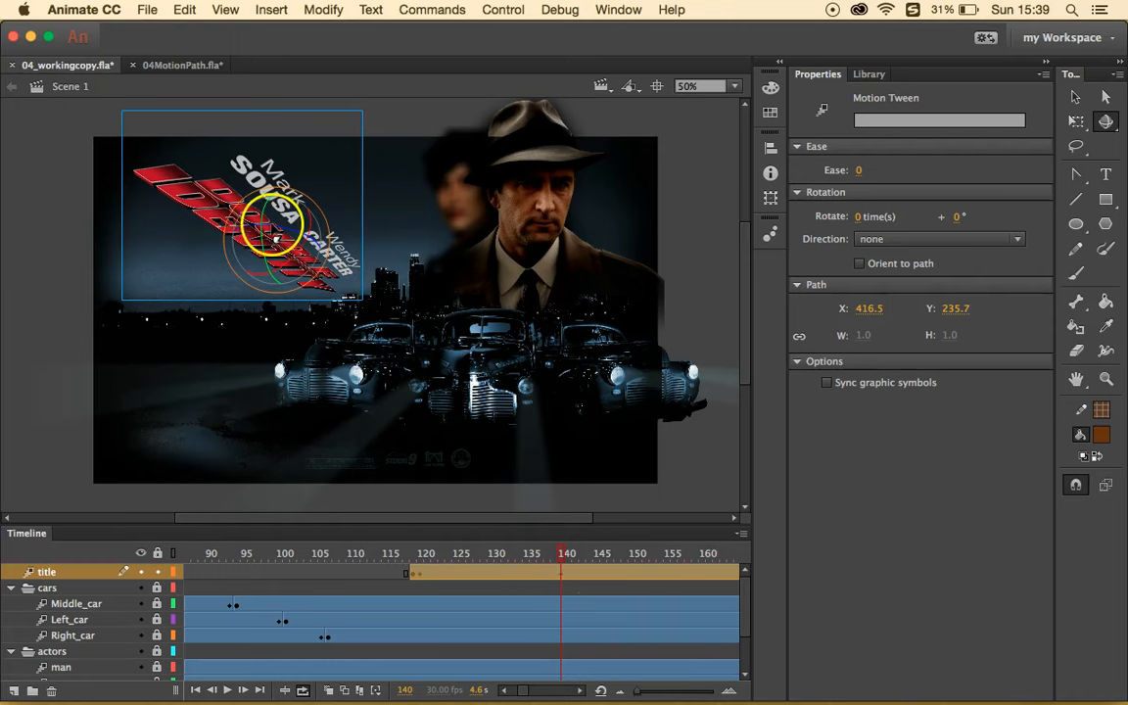
# - Rotate the title with the 3D Rotation tool to face forward at frame 140, then preview
pyautogui.rightClick(278, 235)
pyautogui.press('Escape')
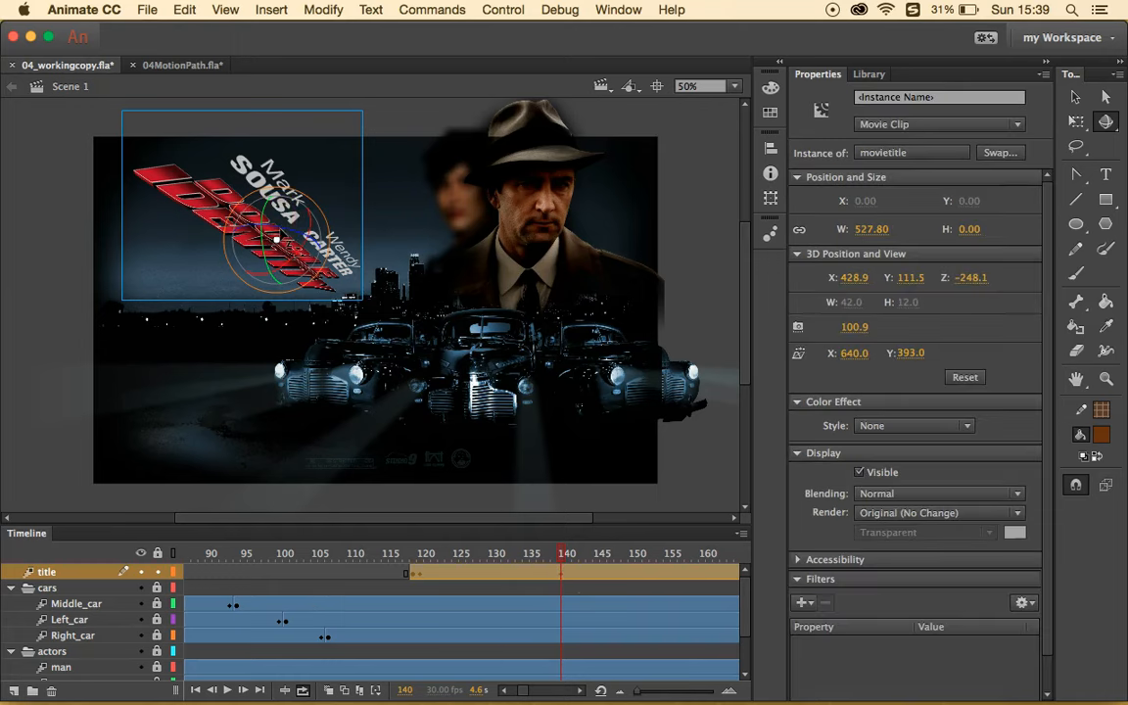
pyautogui.click(1105, 121)
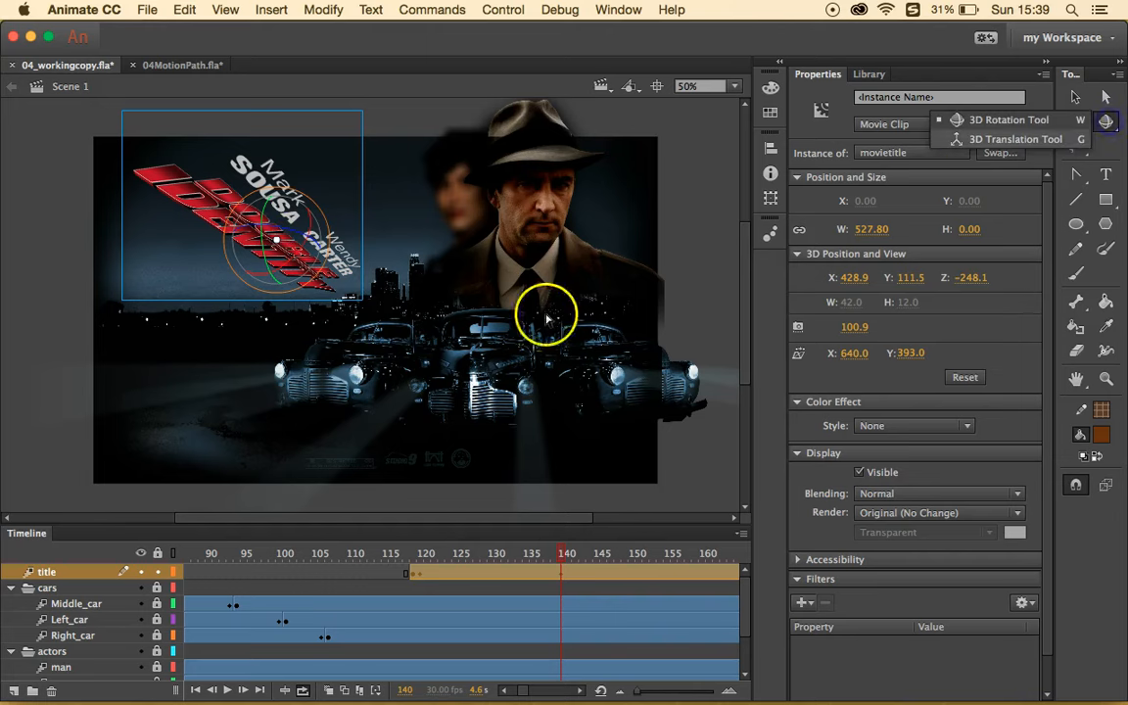
pyautogui.click(307, 236)
pyautogui.moveTo(308, 233); pyautogui.dragTo(231, 187)
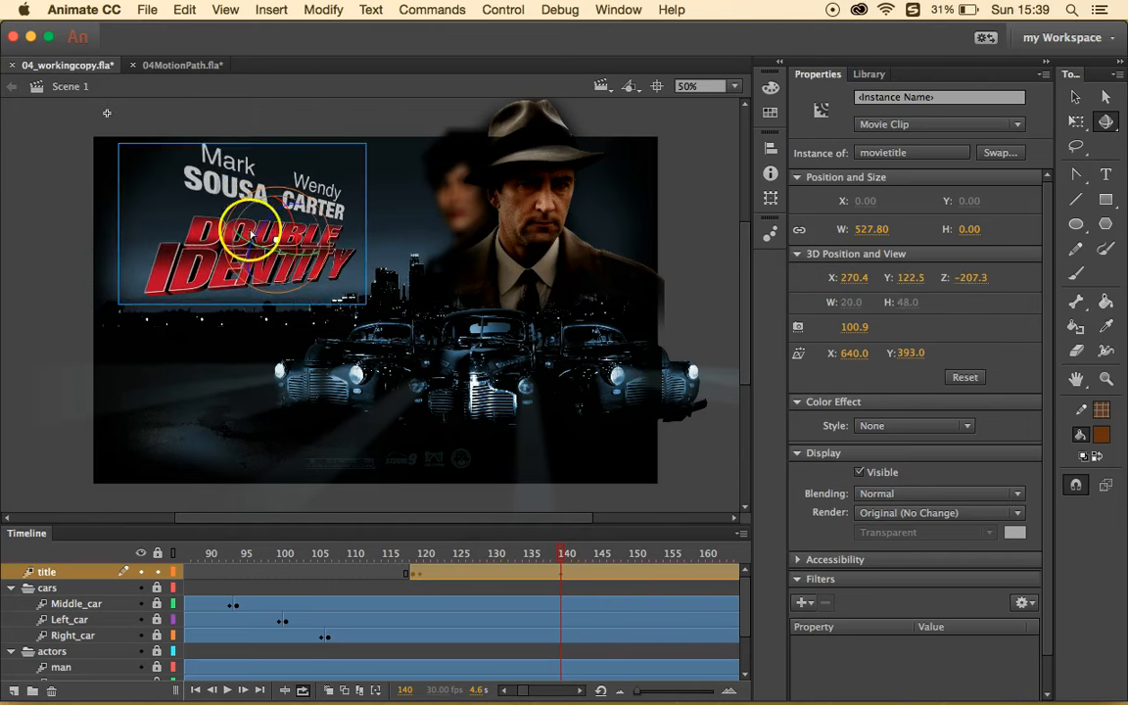
pyautogui.moveTo(562, 554)
pyautogui.mouseDown()
pyautogui.moveTo(423, 540)
pyautogui.moveTo(565, 545)
pyautogui.mouseUp()
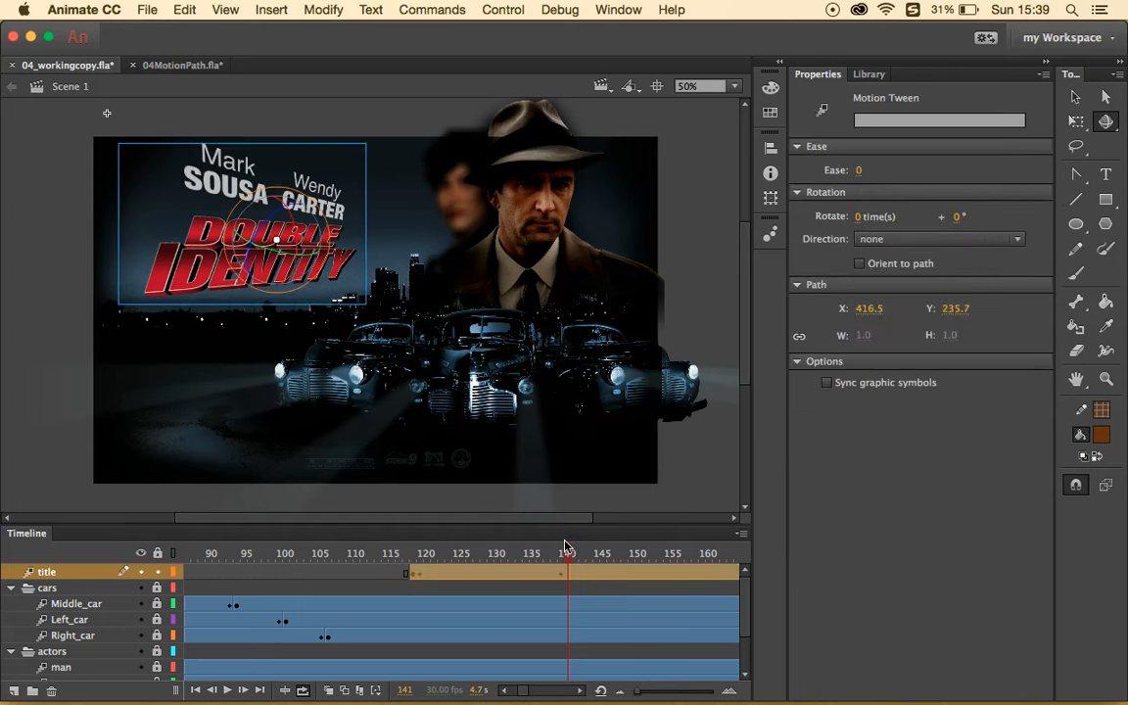
pyautogui.click(502, 10)
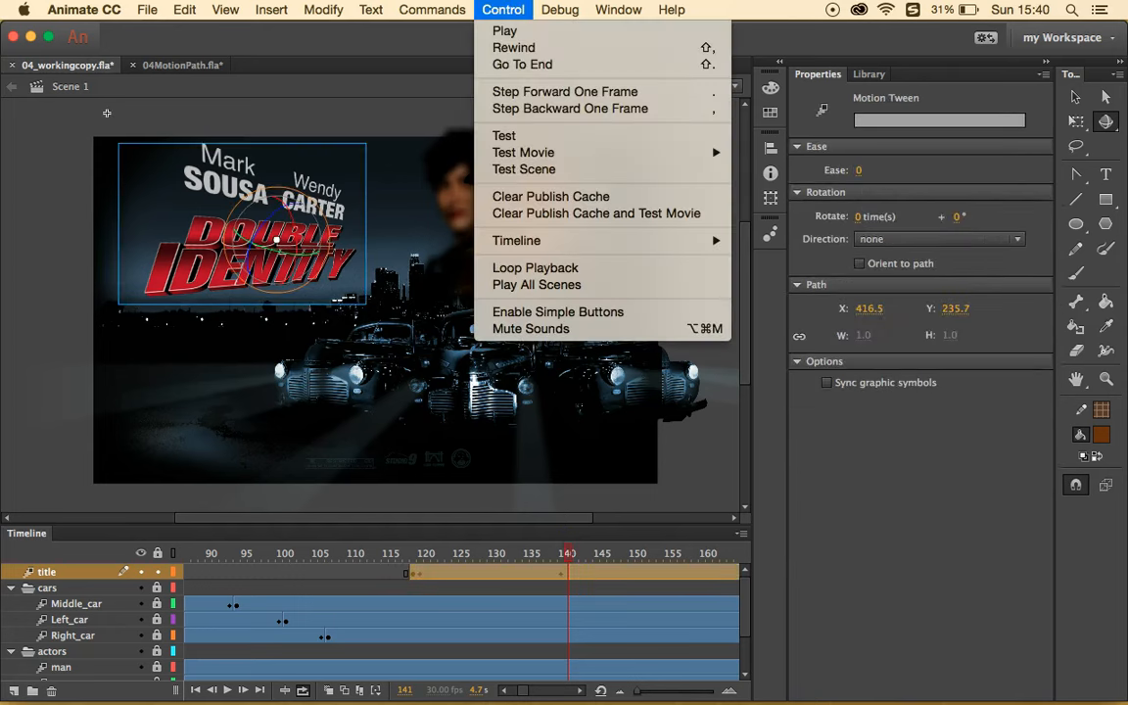
pyautogui.click(557, 137)
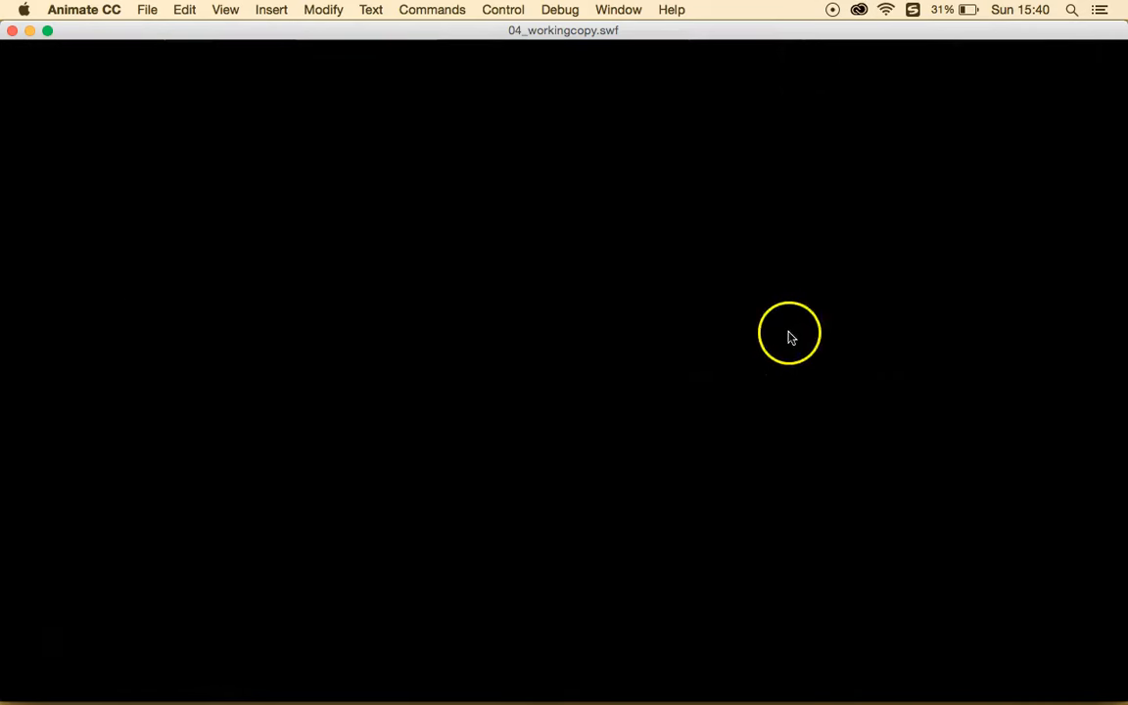
pyautogui.click(13, 32)
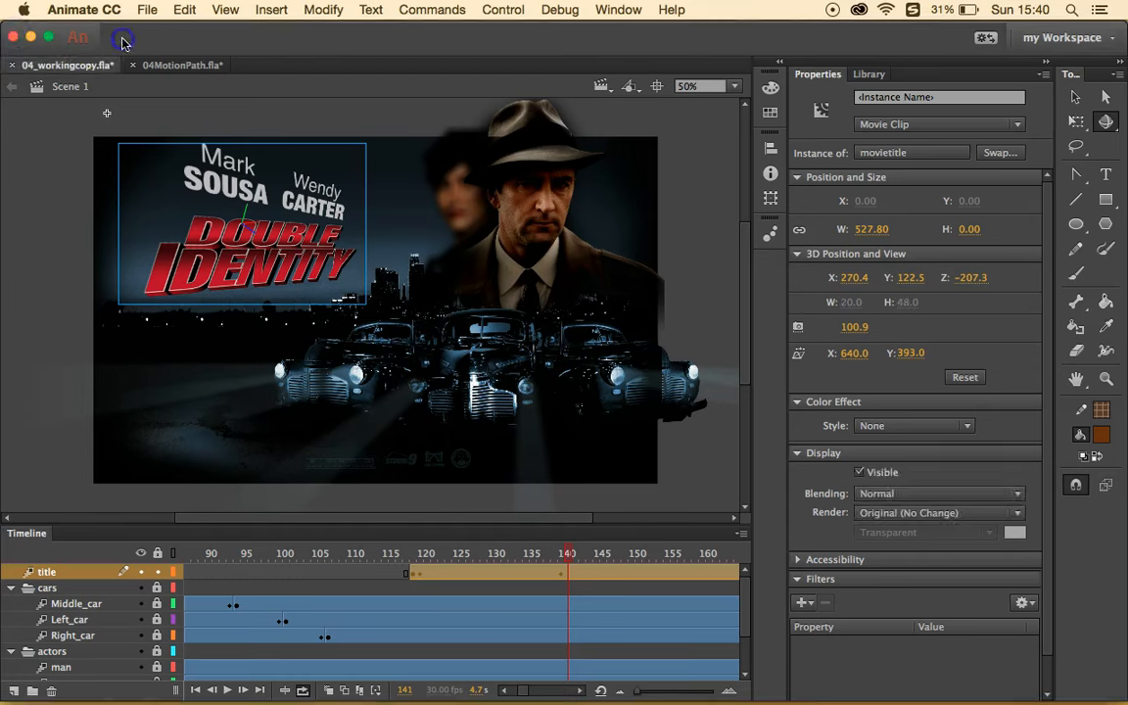
pyautogui.click(48, 193)
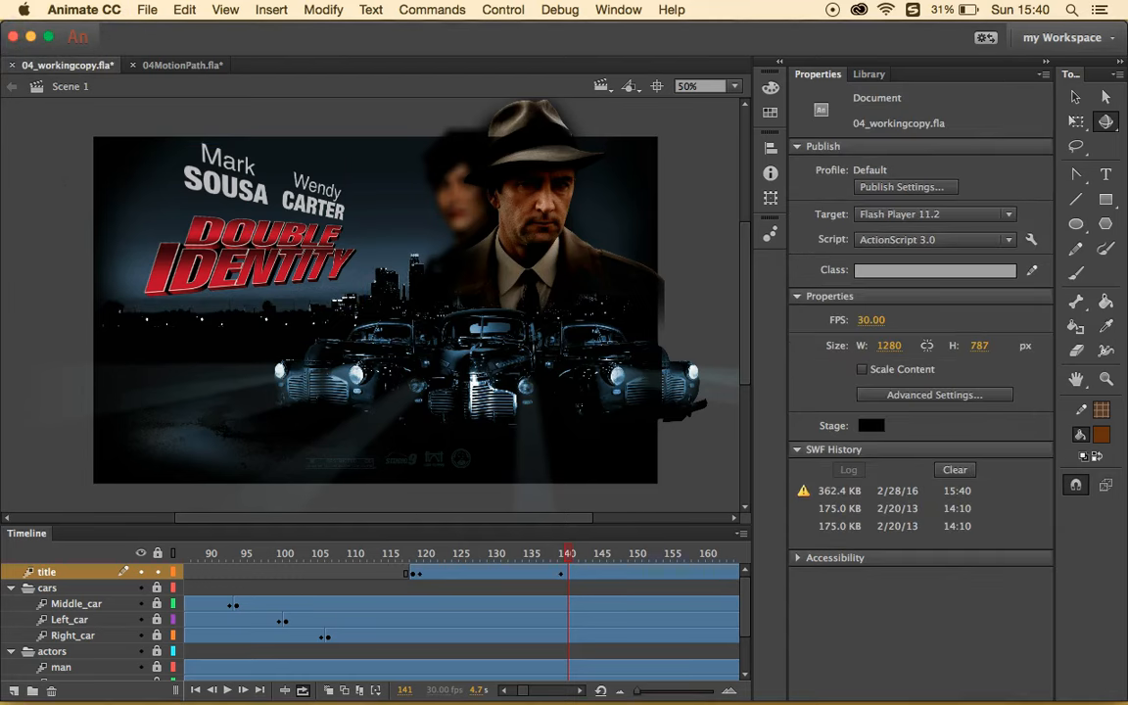
# - Save the file, then export the movie as an SWF named 04_Test in 04Start
pyautogui.click(146, 10)
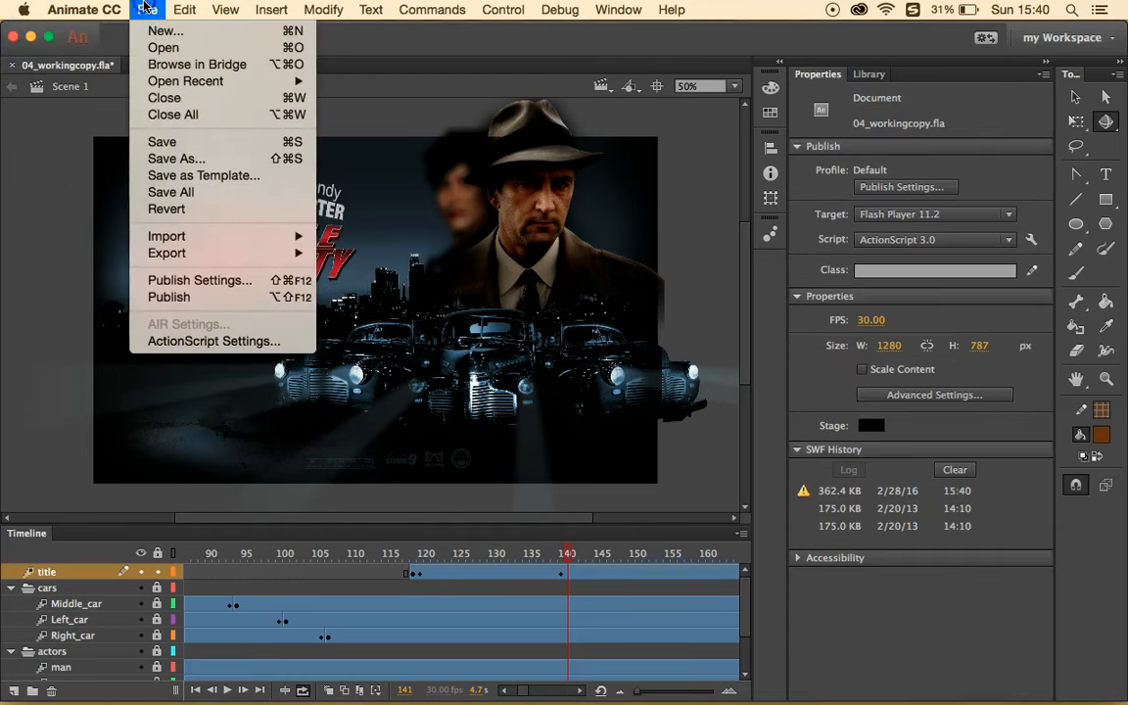
pyautogui.click(189, 147)
pyautogui.click(147, 10)
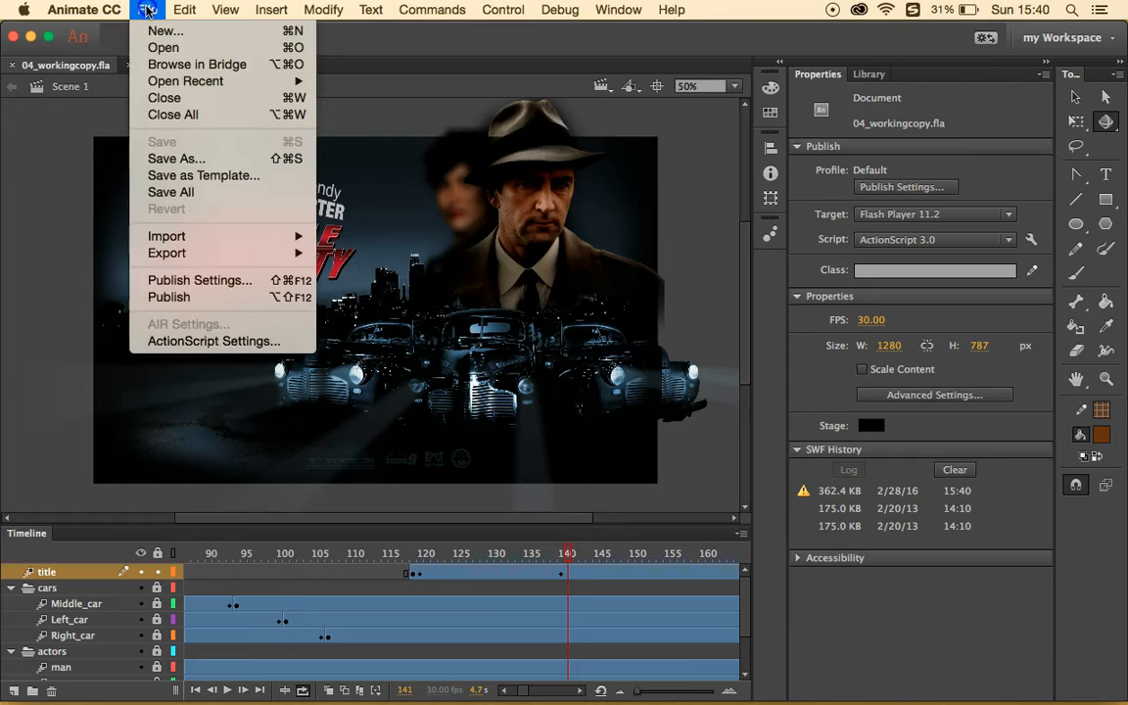
pyautogui.moveTo(256, 255)
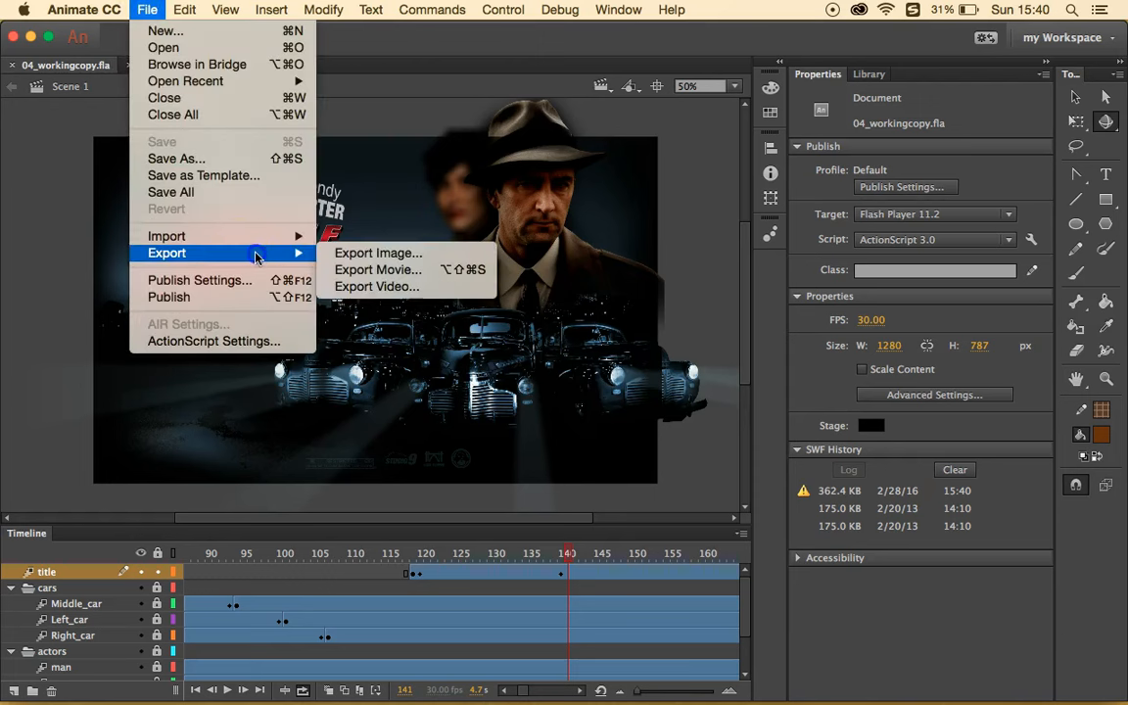
pyautogui.click(378, 273)
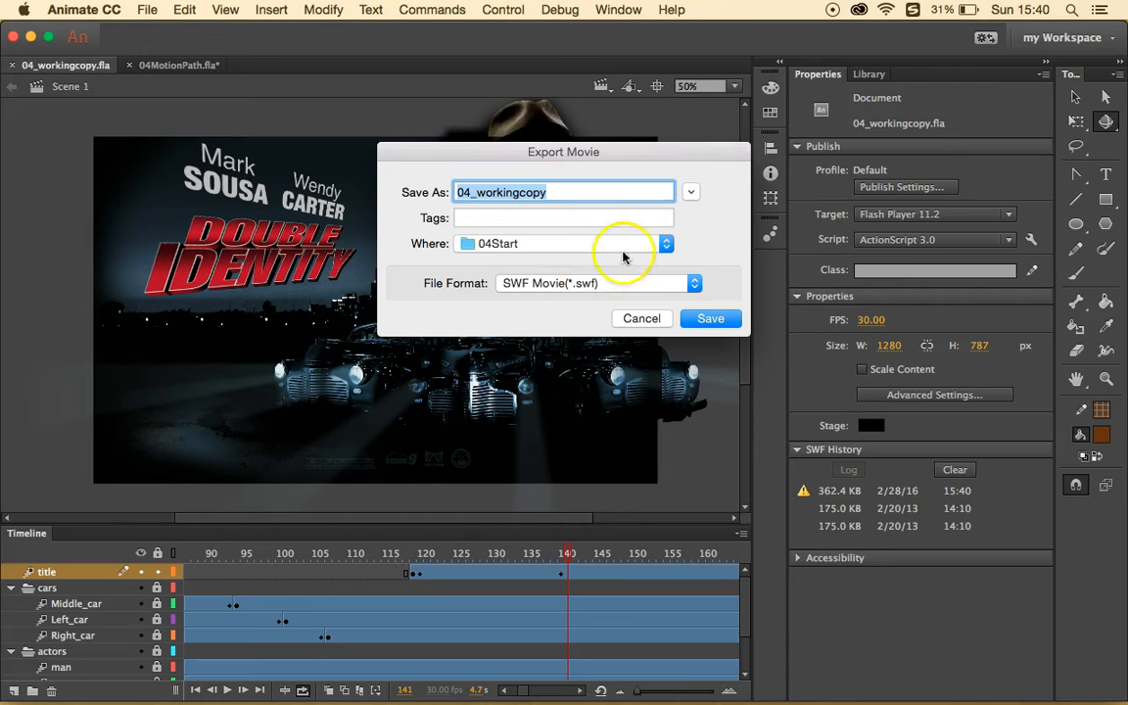
pyautogui.click(564, 187)
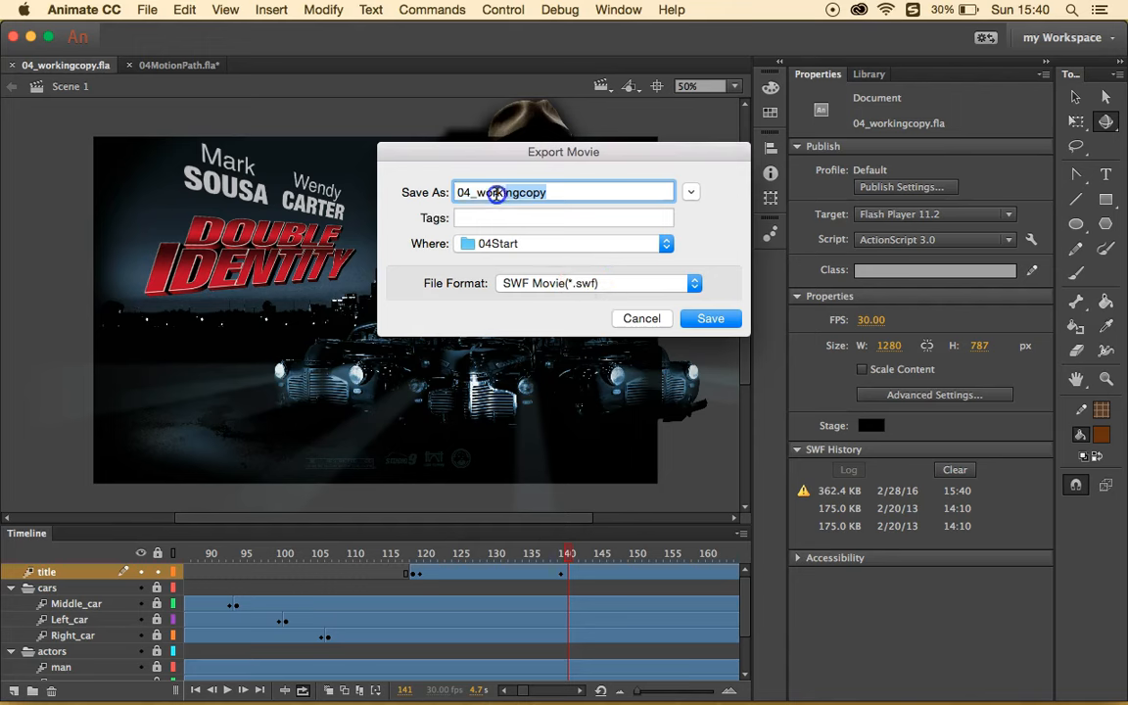
pyautogui.write('Te')
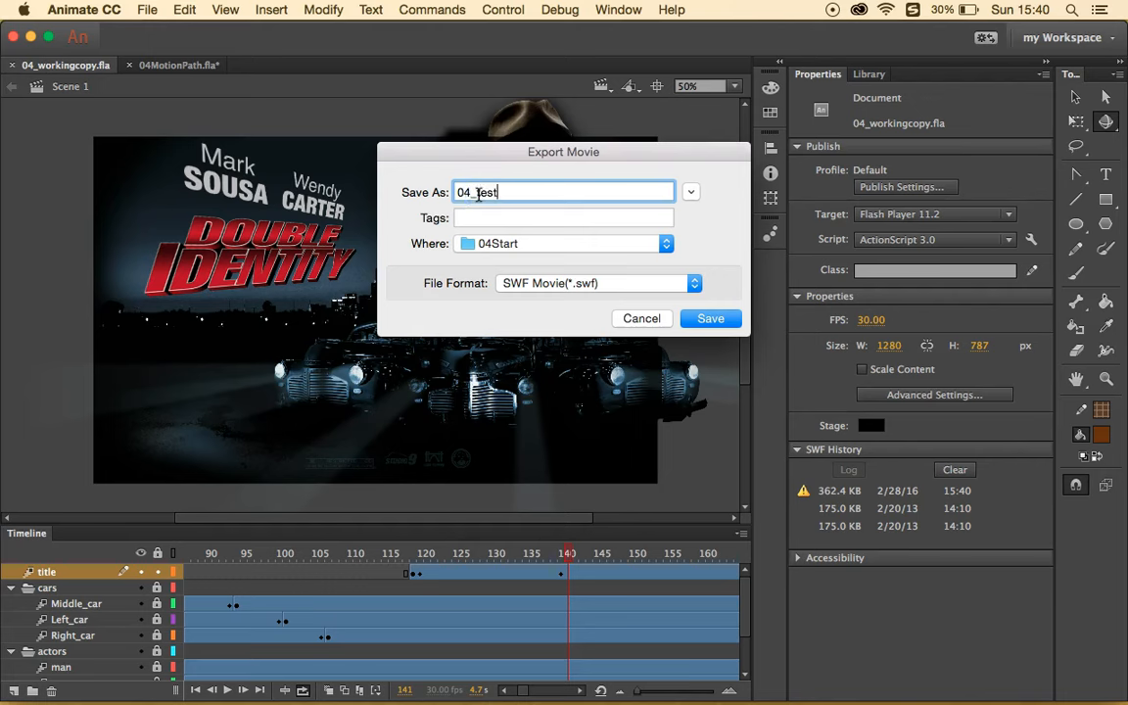
pyautogui.click(710, 318)
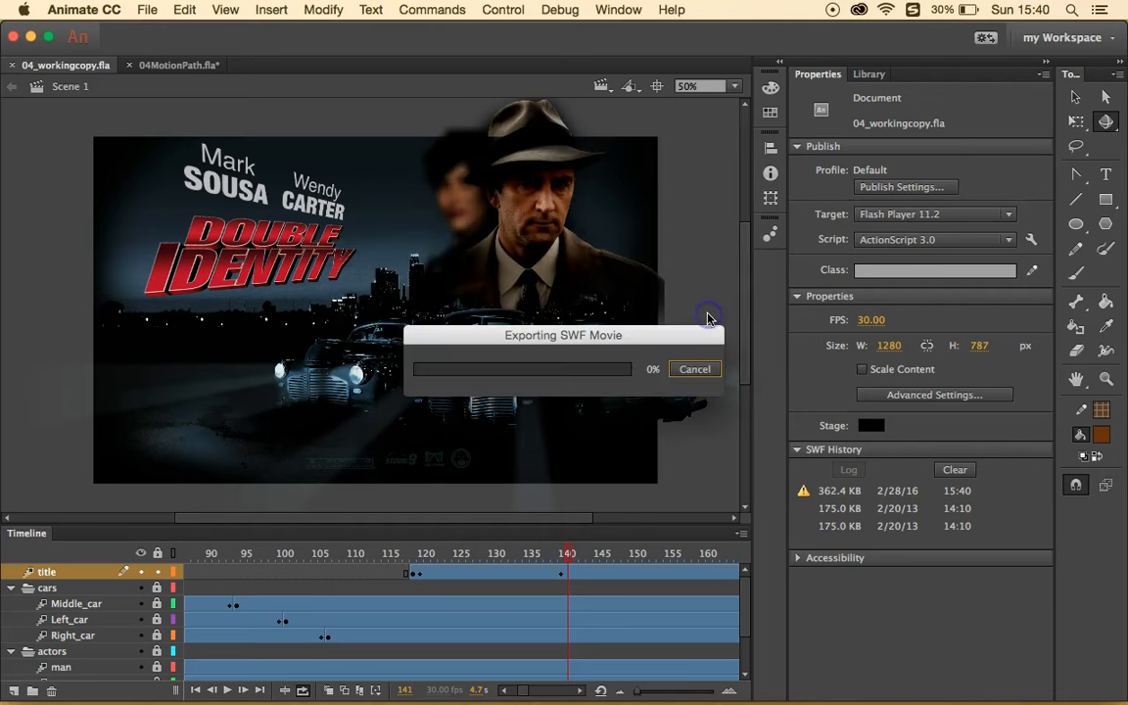